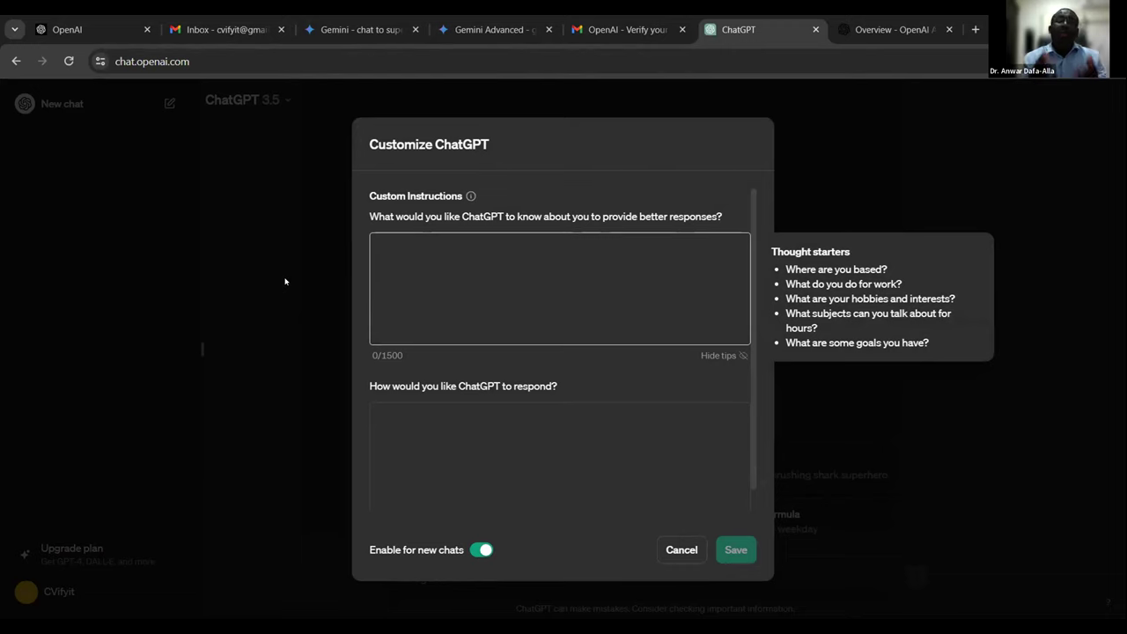
- Enter "I'm a computer Scientist working in teaching and learning at a Qatari institution." as what ChatGPT should know about you
{"action": "type", "text": "I'm,"}
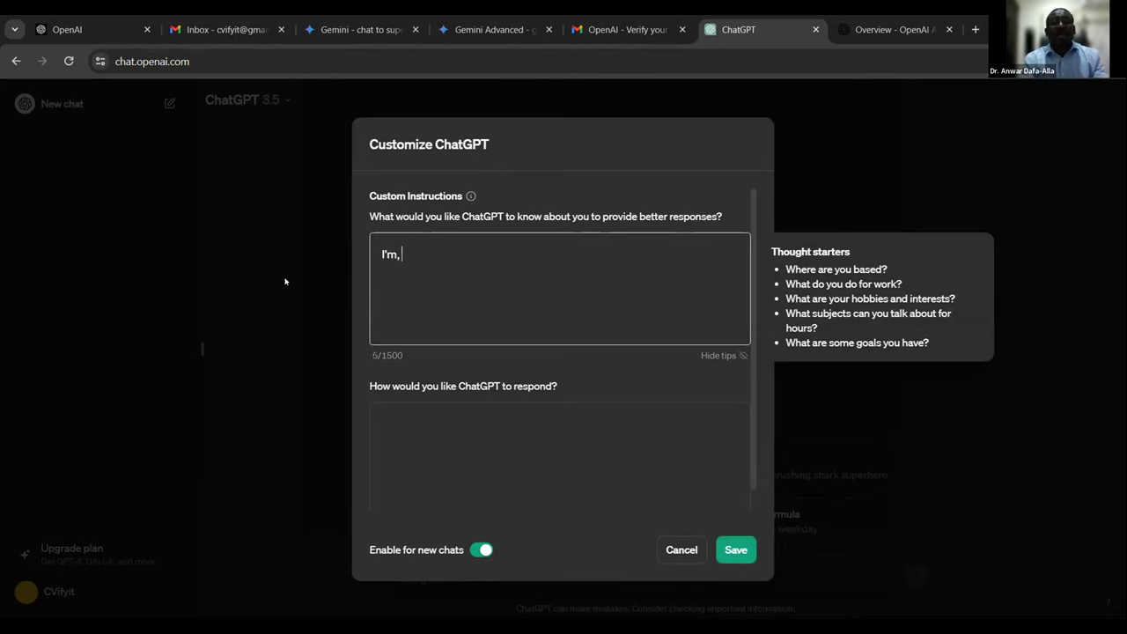
{"action": "key", "text": "BackSpace"}
{"action": "key", "text": "BackSpace"}
{"action": "type", "text": "a"}
{"action": "key", "text": "BackSpace"}
{"action": "type", "text": "a comp"}
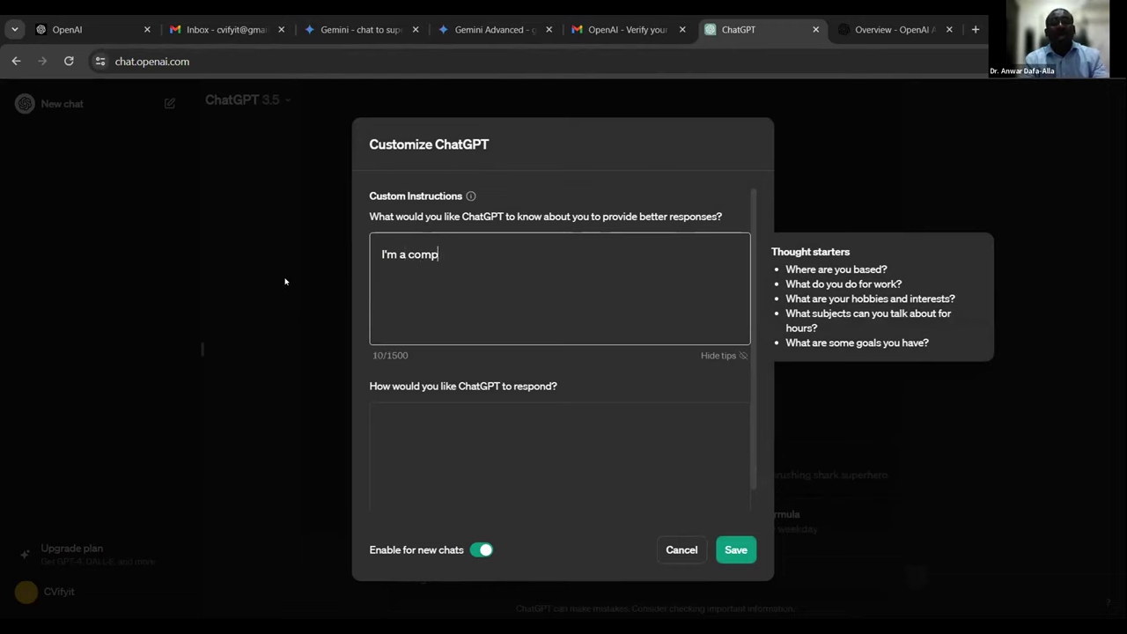
{"action": "type", "text": "uter Scienc"}
{"action": "key", "text": "BackSpace"}
{"action": "type", "text": "tist "}
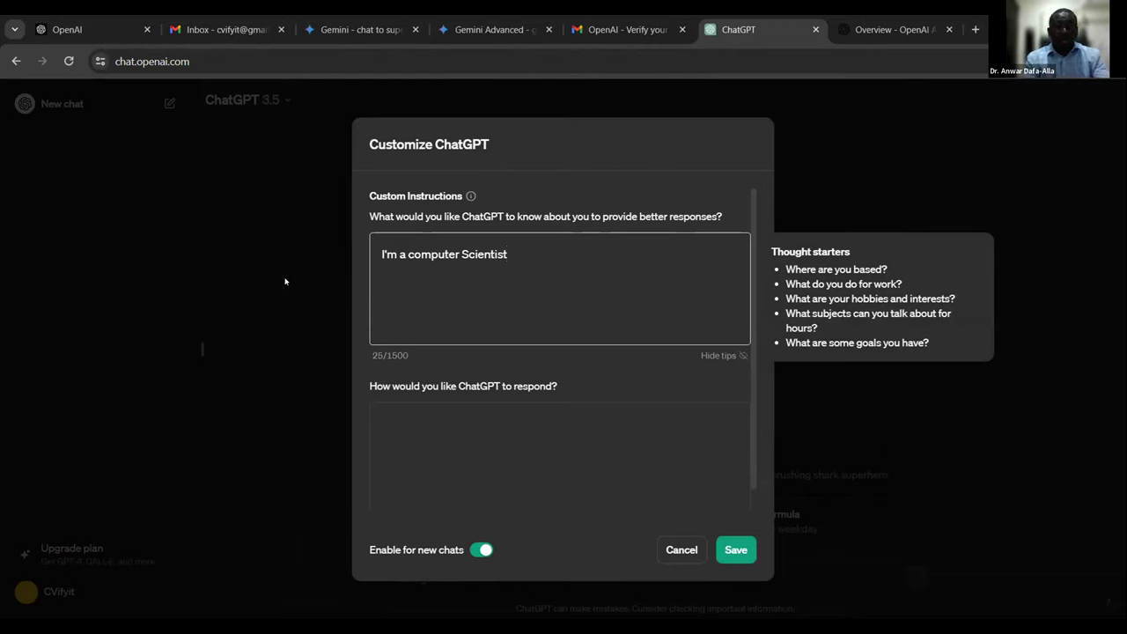
{"action": "type", "text": "working in teaching and learning at a Qatari institution"}
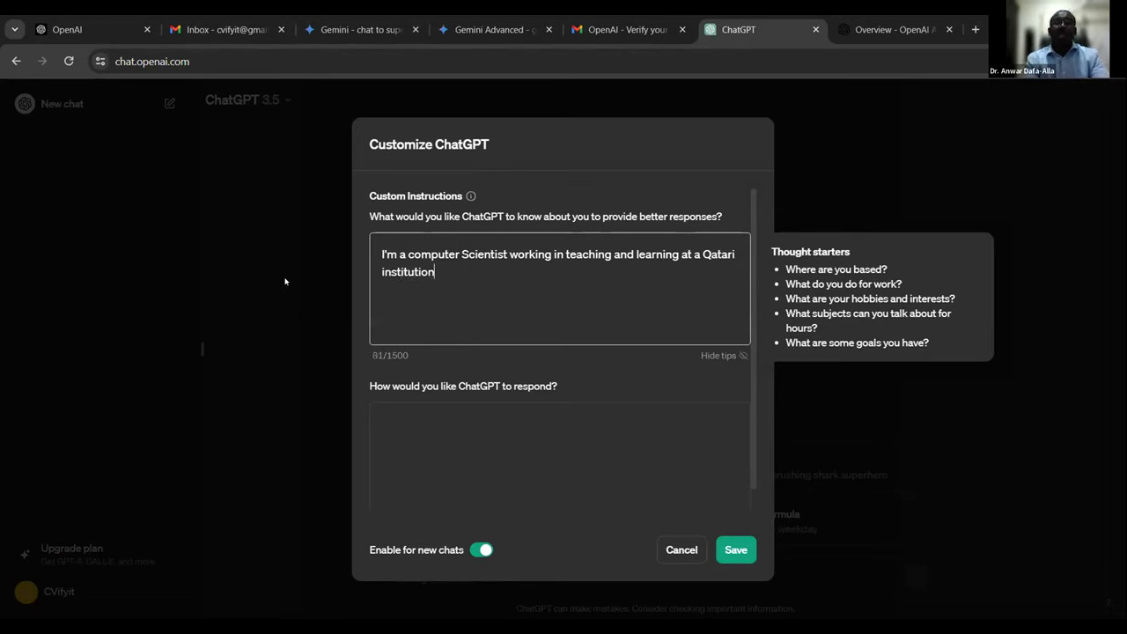
{"action": "type", "text": "."}
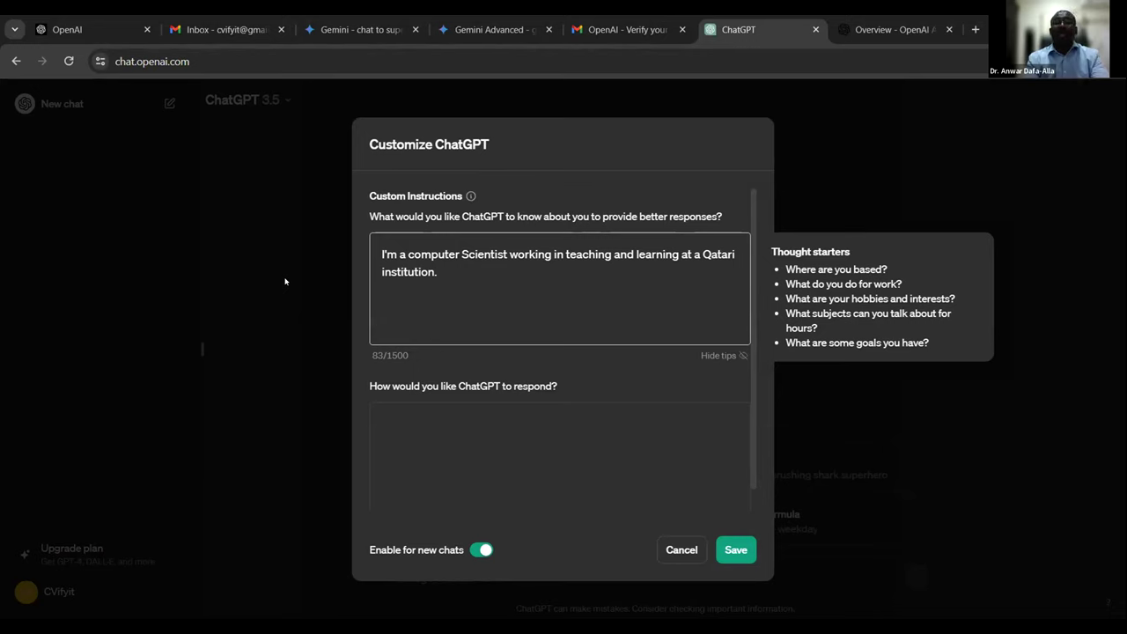
- Continue the personal description with a sentence about liking fishing, swimming, and entrepreneurship
{"action": "type", "text": " I like"}
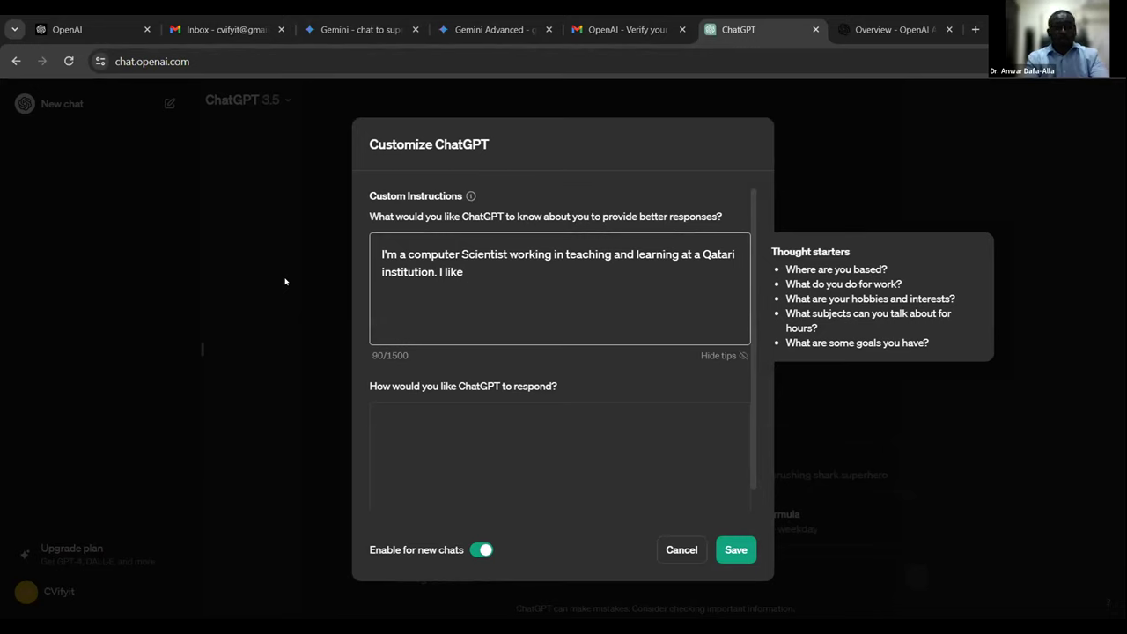
{"action": "type", "text": " fishing, swiming, "}
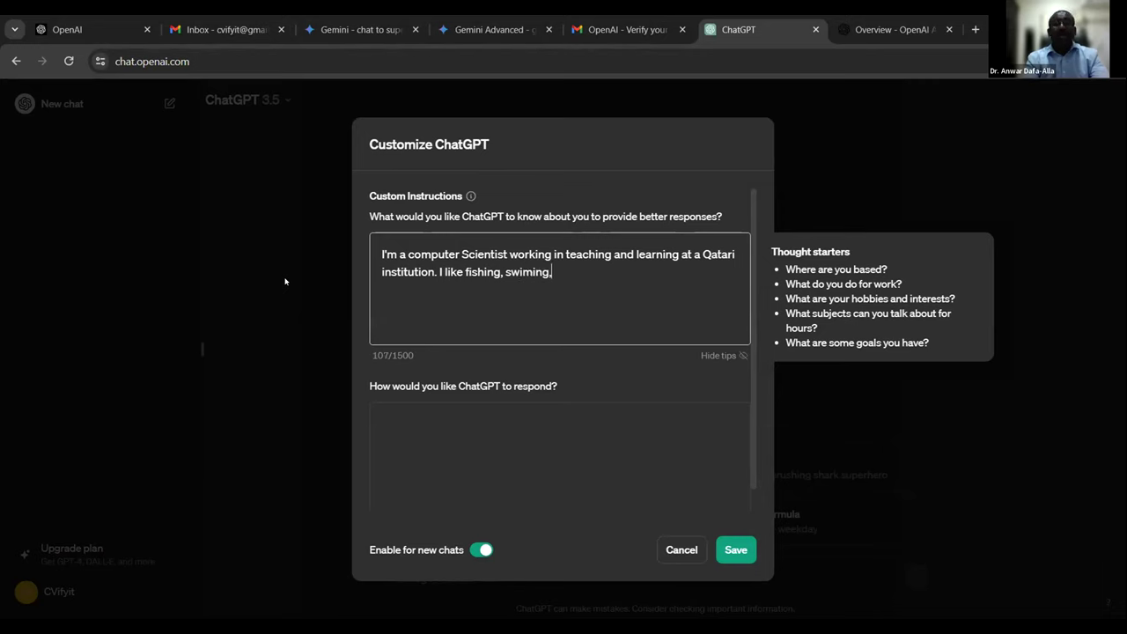
{"action": "type", "text": "and entrepruren"}
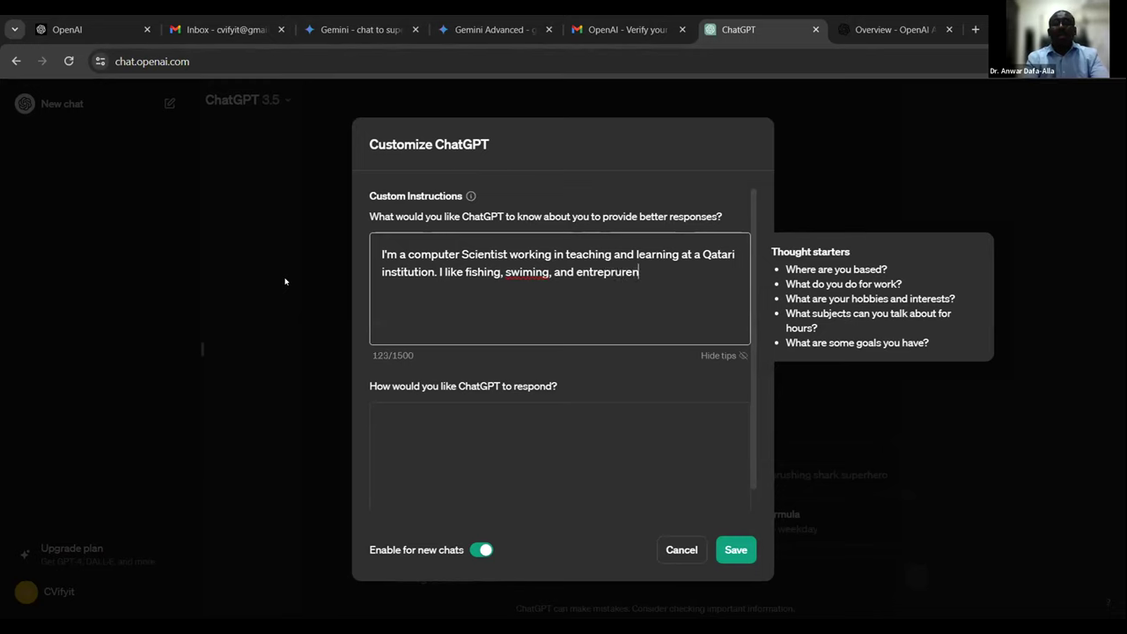
{"action": "type", "text": "ship,"}
- Look up the misspelled "entreprurenship" on Google and replace it in the personal description with "entrepreneurship"
{"action": "double_click", "coordinate": [597, 272]}
{"action": "right_click", "coordinate": [597, 271]}
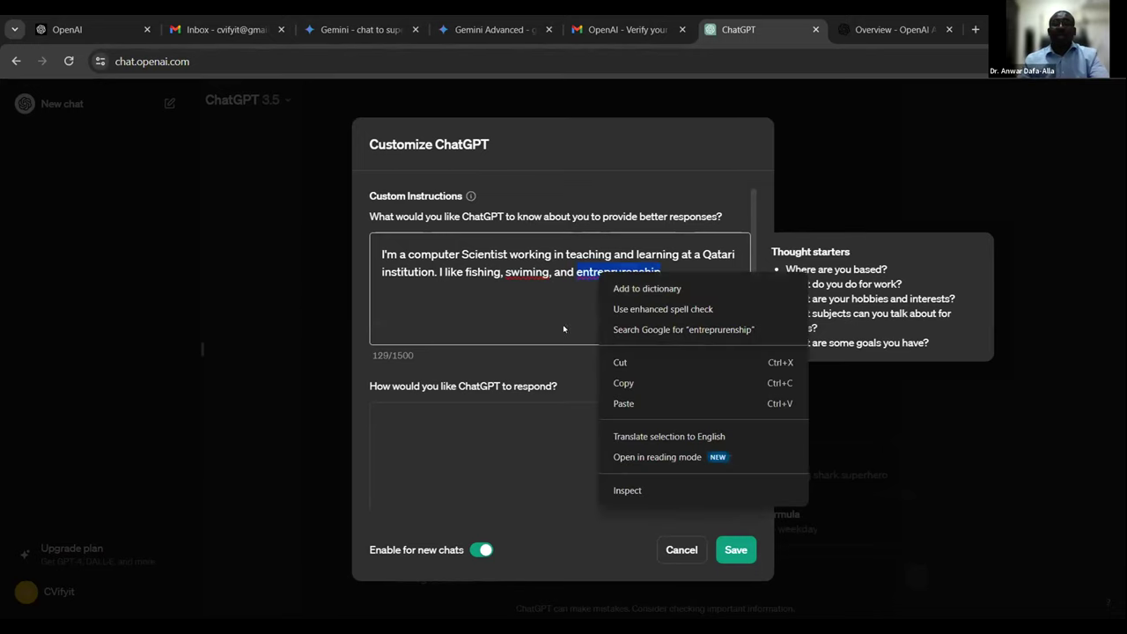
{"action": "left_click", "coordinate": [695, 332]}
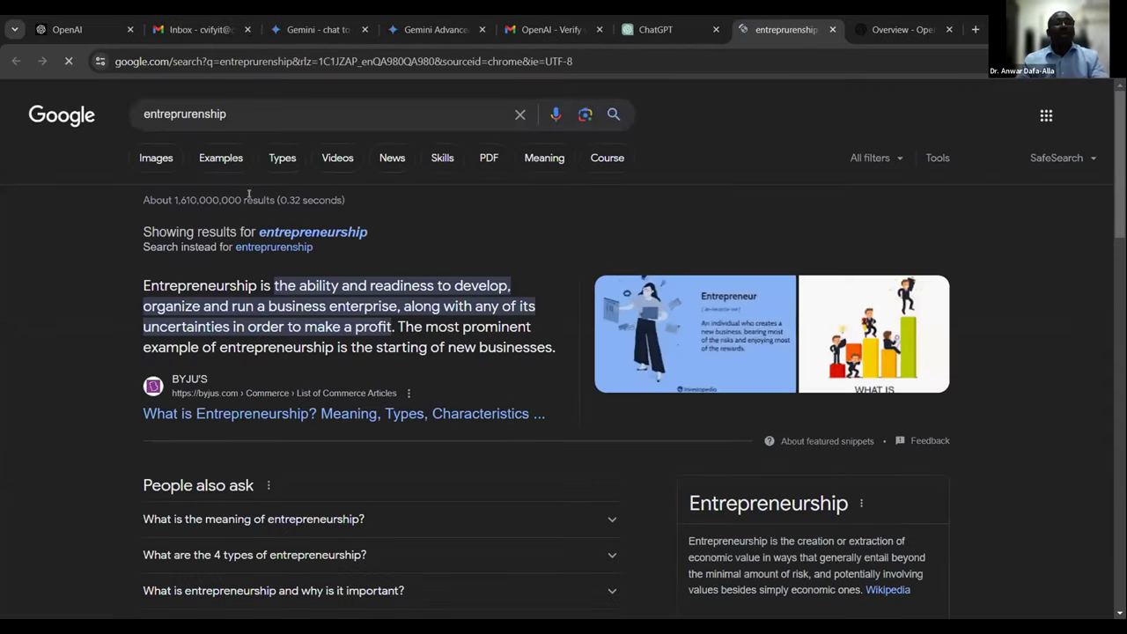
{"action": "double_click", "coordinate": [254, 114]}
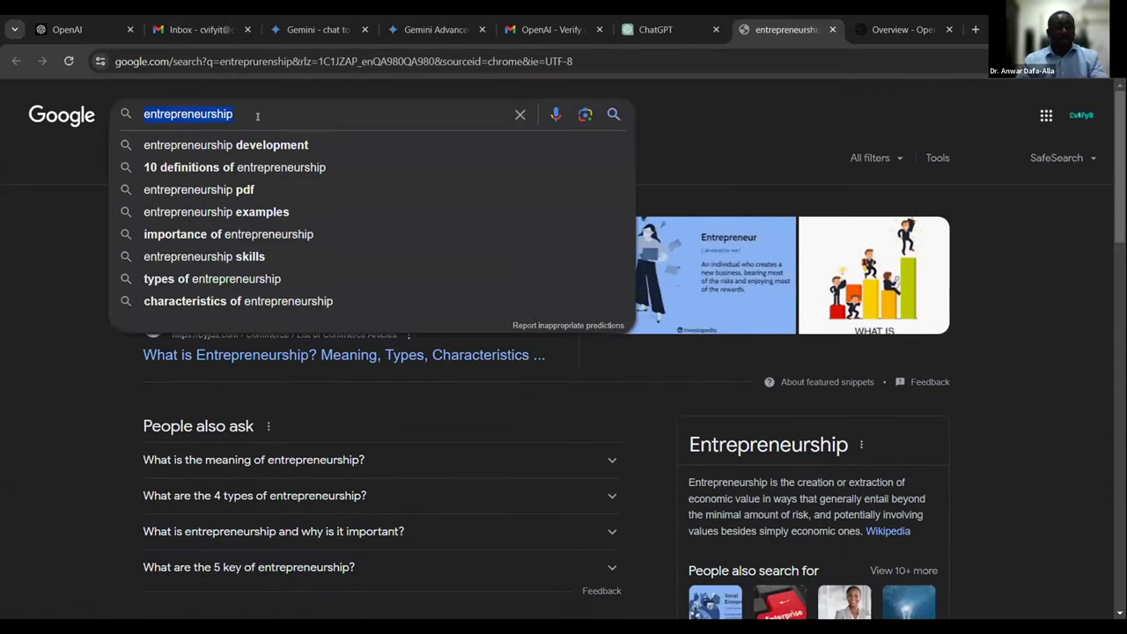
{"action": "left_click", "coordinate": [656, 29]}
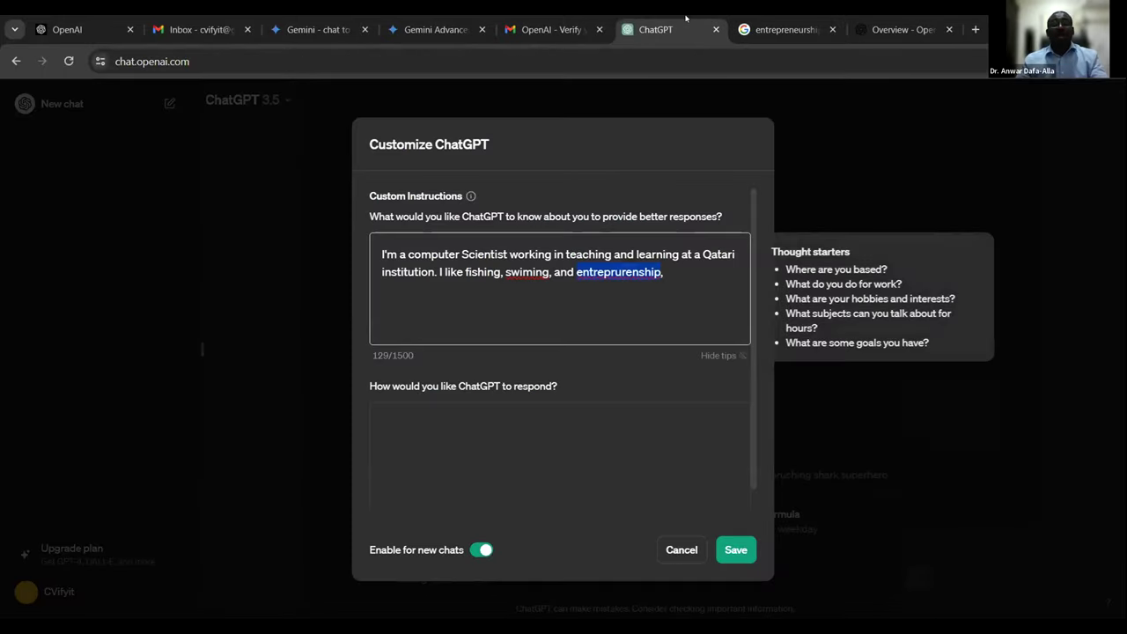
{"action": "key", "text": "ctrl+v"}
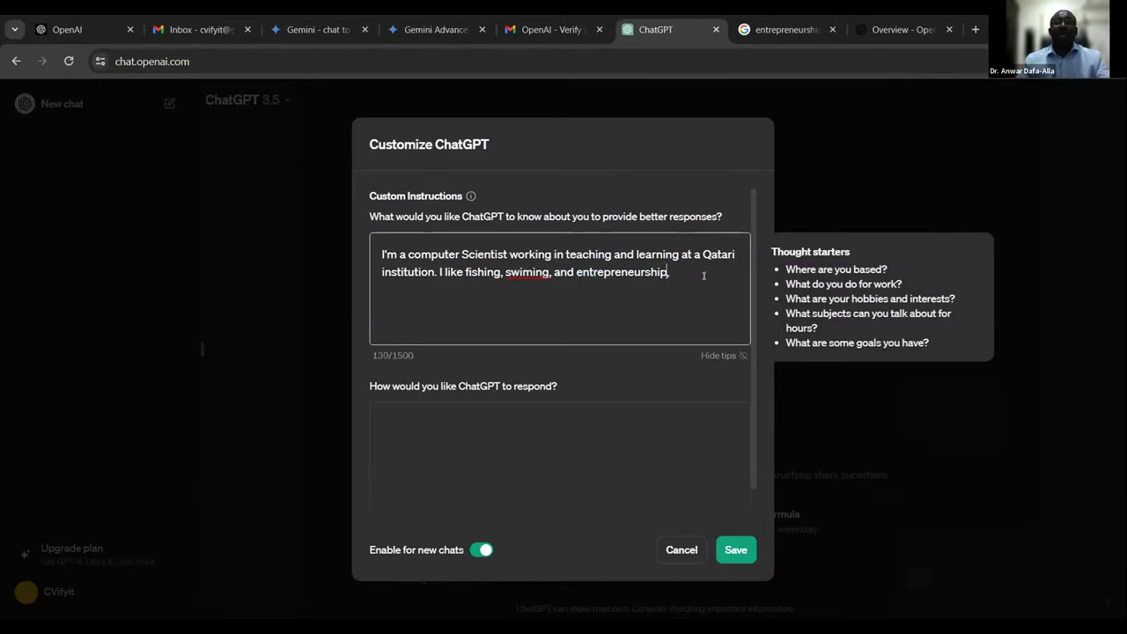
- Correct "swiming" to "swimming" and end the hobbies sentence with a period instead of a comma
{"action": "right_click", "coordinate": [521, 271]}
{"action": "left_click", "coordinate": [534, 290]}
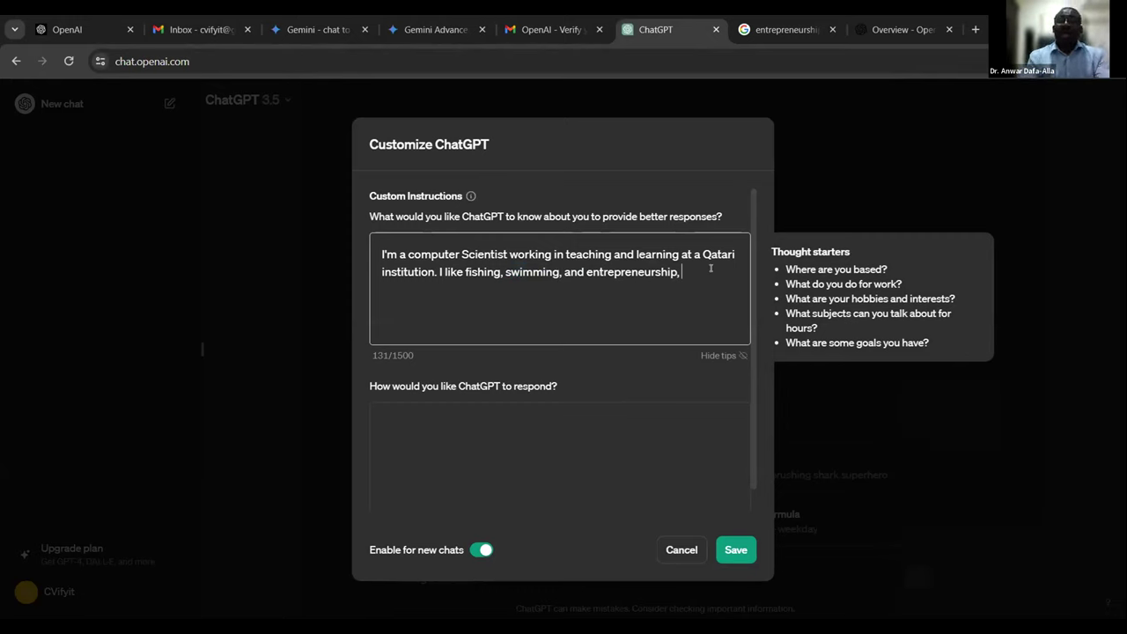
{"action": "key", "text": "BackSpace"}
{"action": "type", "text": "."}
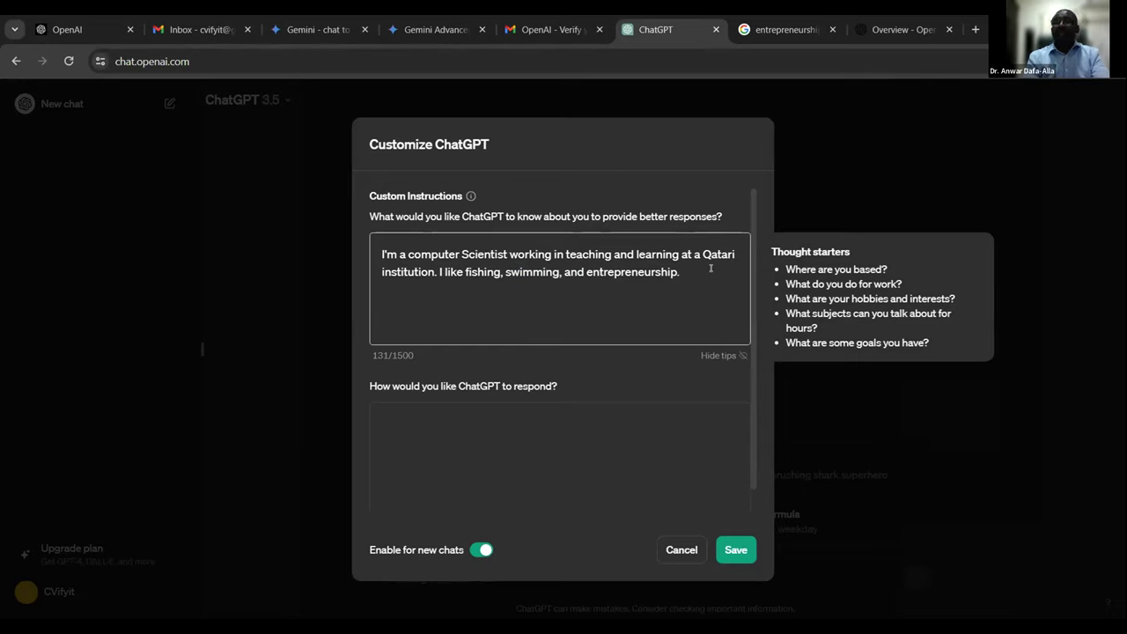
- Enter "I need to have formal responses. Don't make things up. Use only credible sources" as how ChatGPT should respond
{"action": "left_click", "coordinate": [458, 454]}
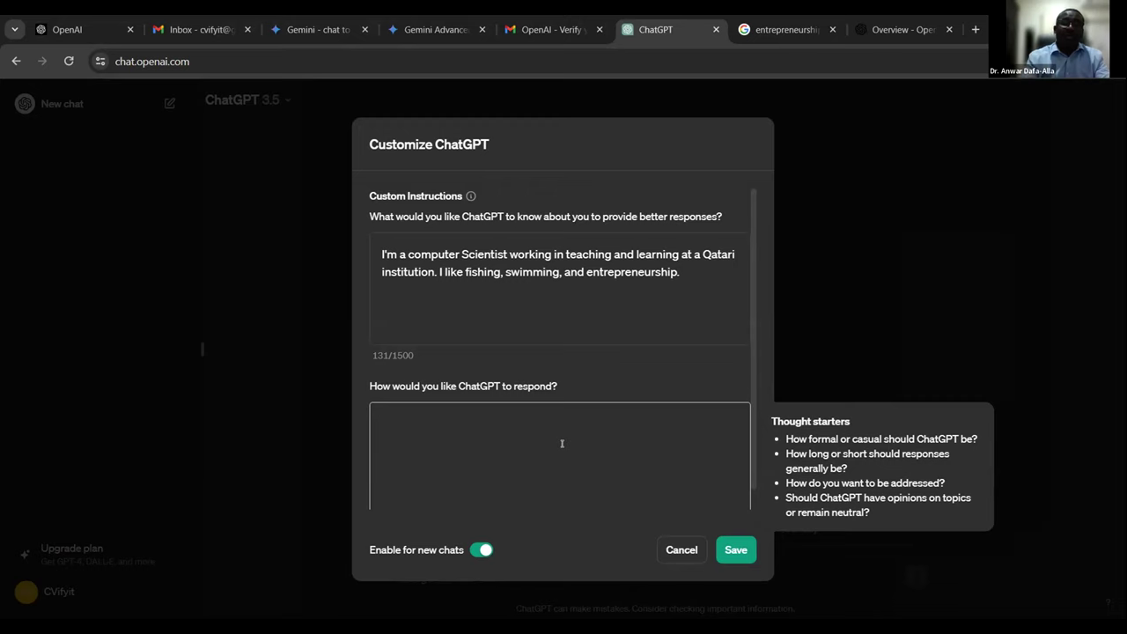
{"action": "type", "text": "I need to have formal resp"}
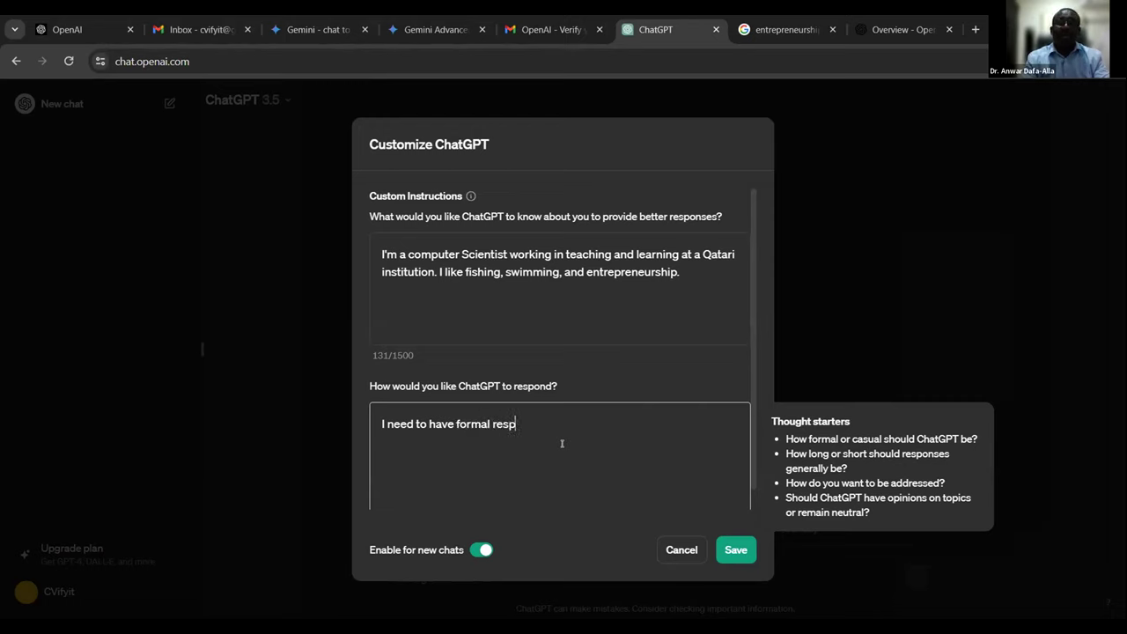
{"action": "type", "text": "onses."}
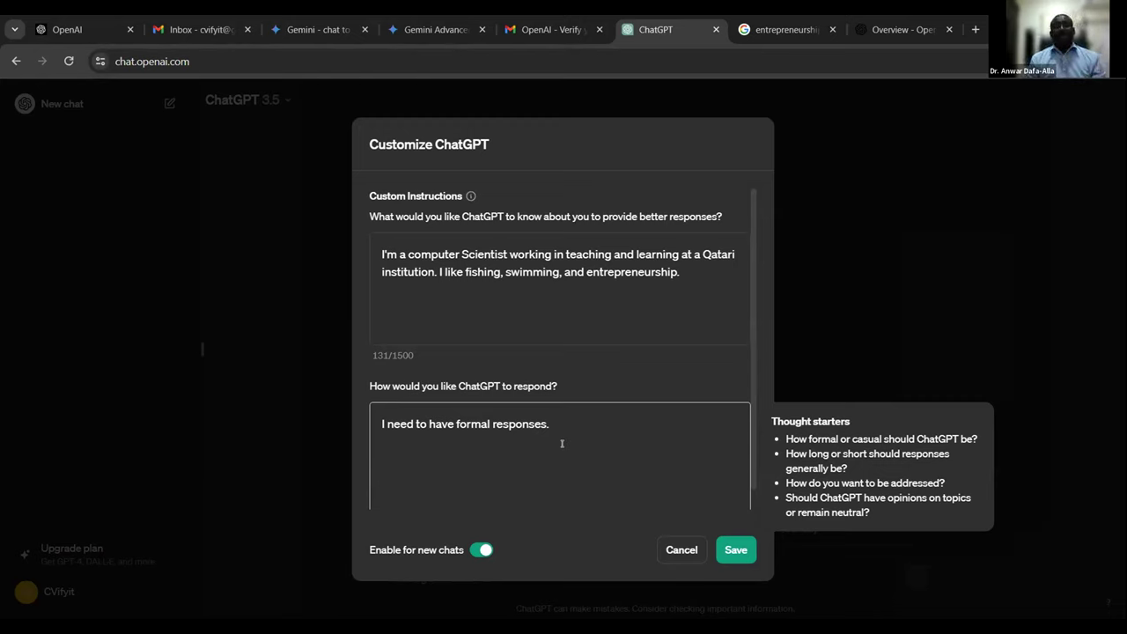
{"action": "type", "text": "Do"}
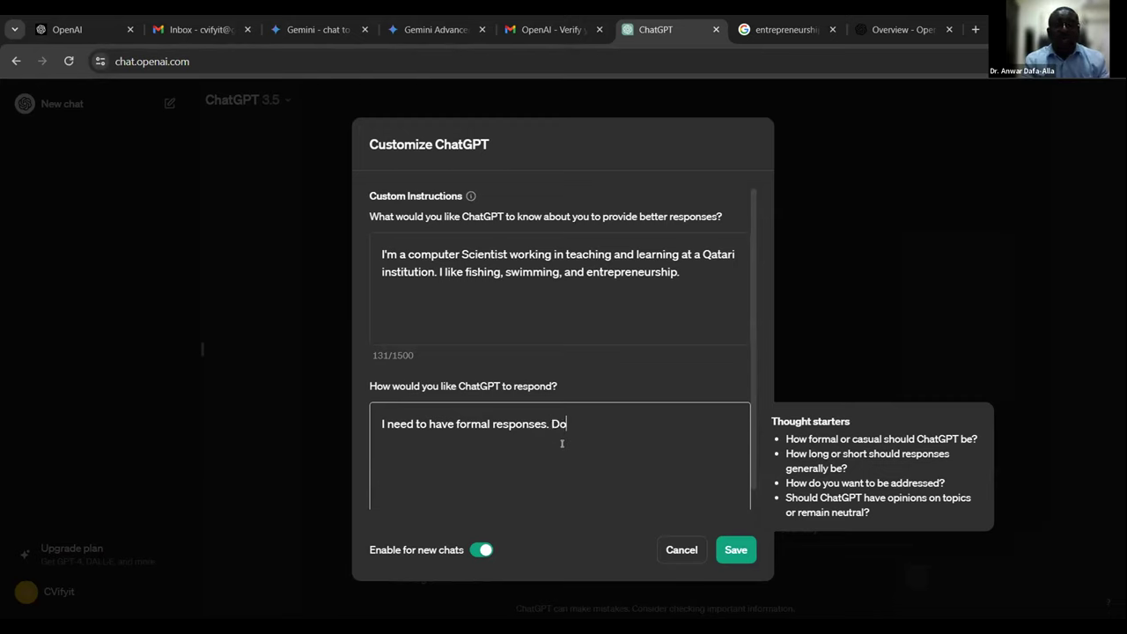
{"action": "type", "text": "n't make thin"}
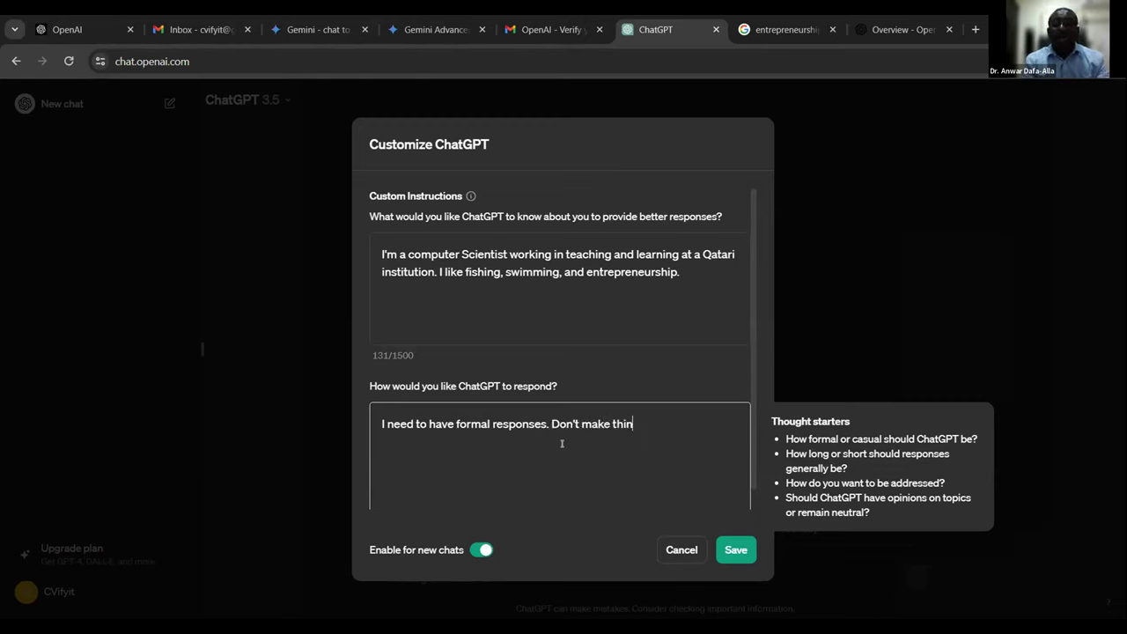
{"action": "type", "text": "gs up. Use only "}
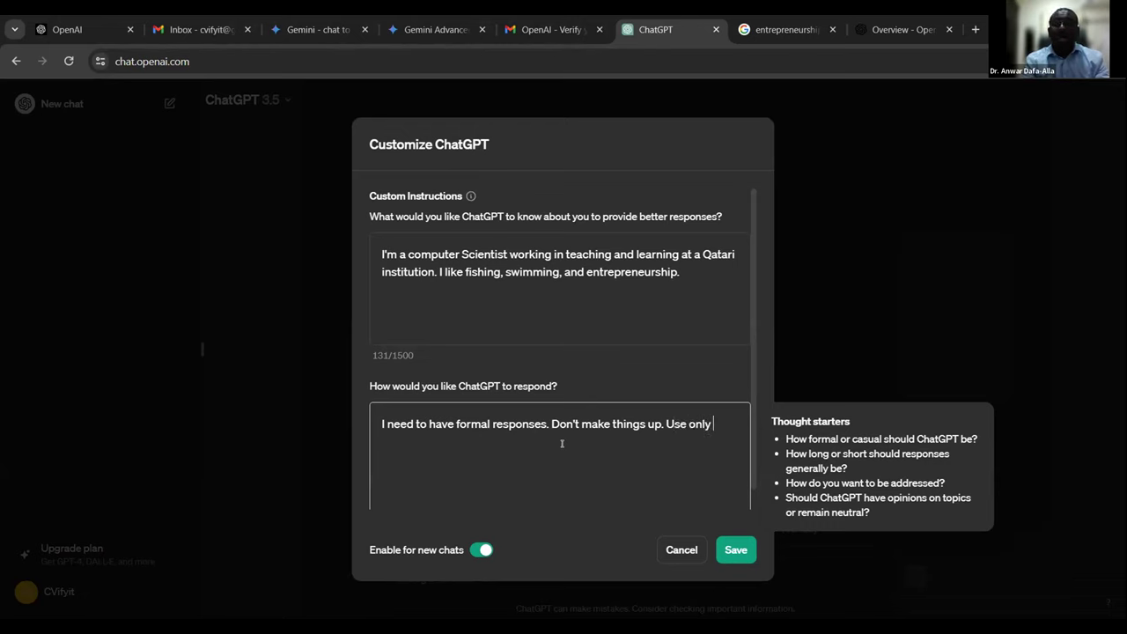
{"action": "type", "text": "credible source"}
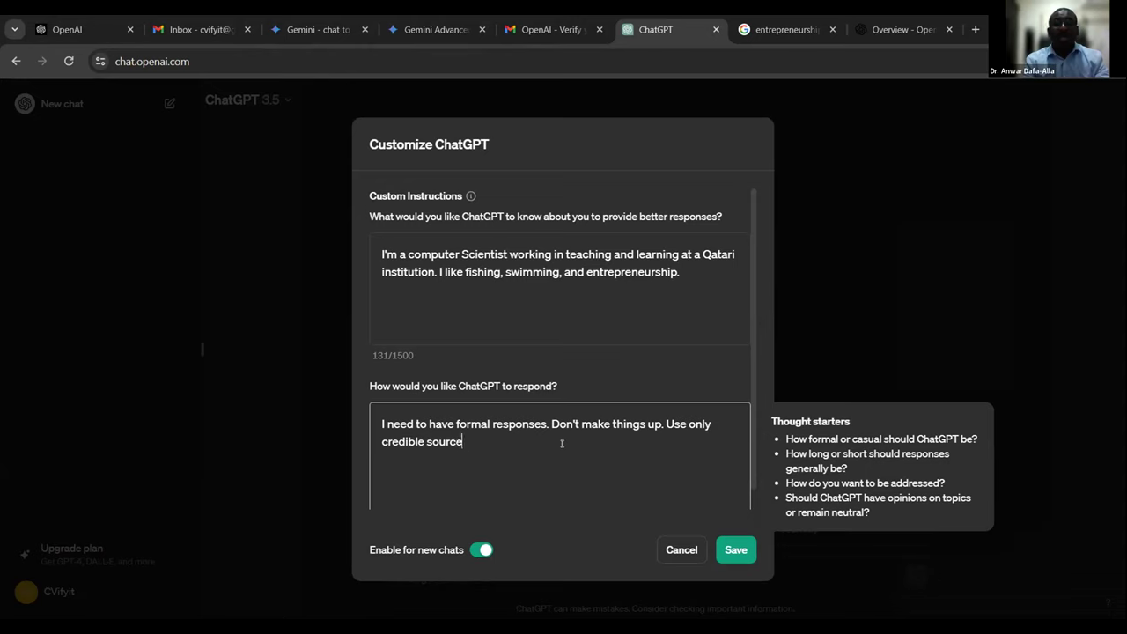
- Finish the sources sentence and add "Provide URLs, references, citations whenever applicable." to the response instructions, correcting the spelling of "applicable"
{"action": "type", "text": "s. Provide "}
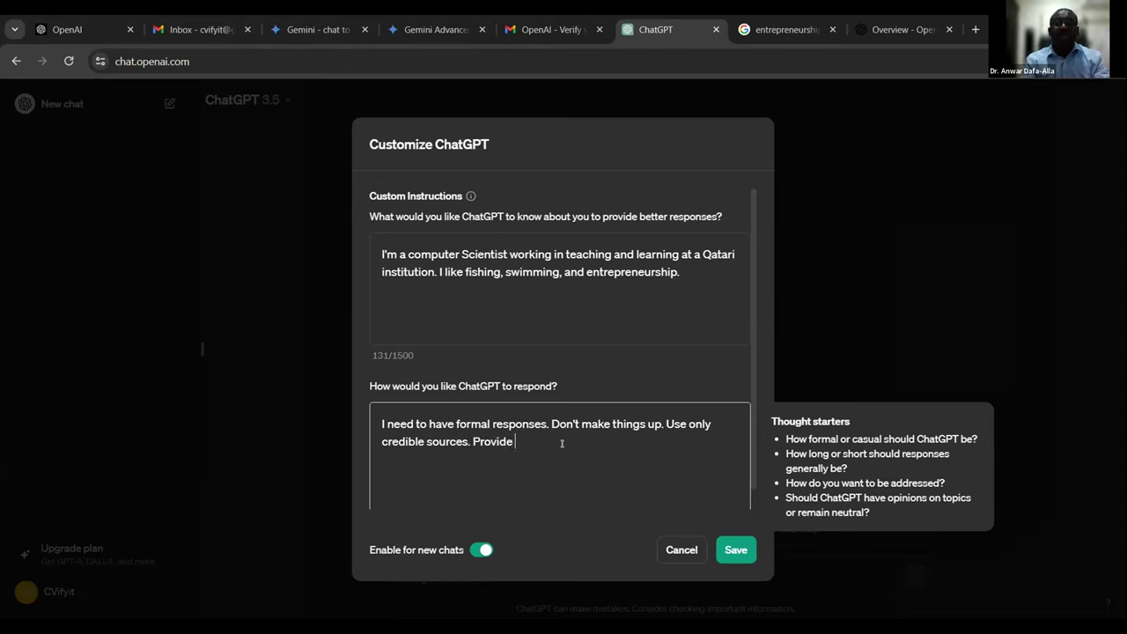
{"action": "type", "text": "URLs, refere"}
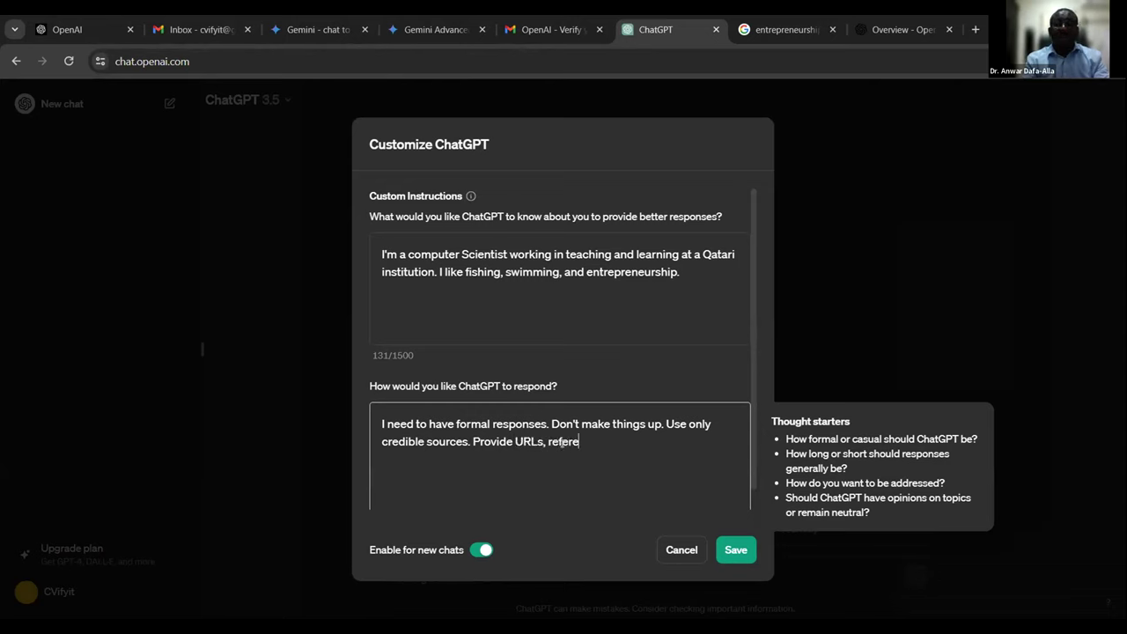
{"action": "type", "text": "nces, cond"}
{"action": "key", "text": "BackSpace"}
{"action": "key", "text": "BackSpace"}
{"action": "key", "text": "BackSpace"}
{"action": "type", "text": "itations when"}
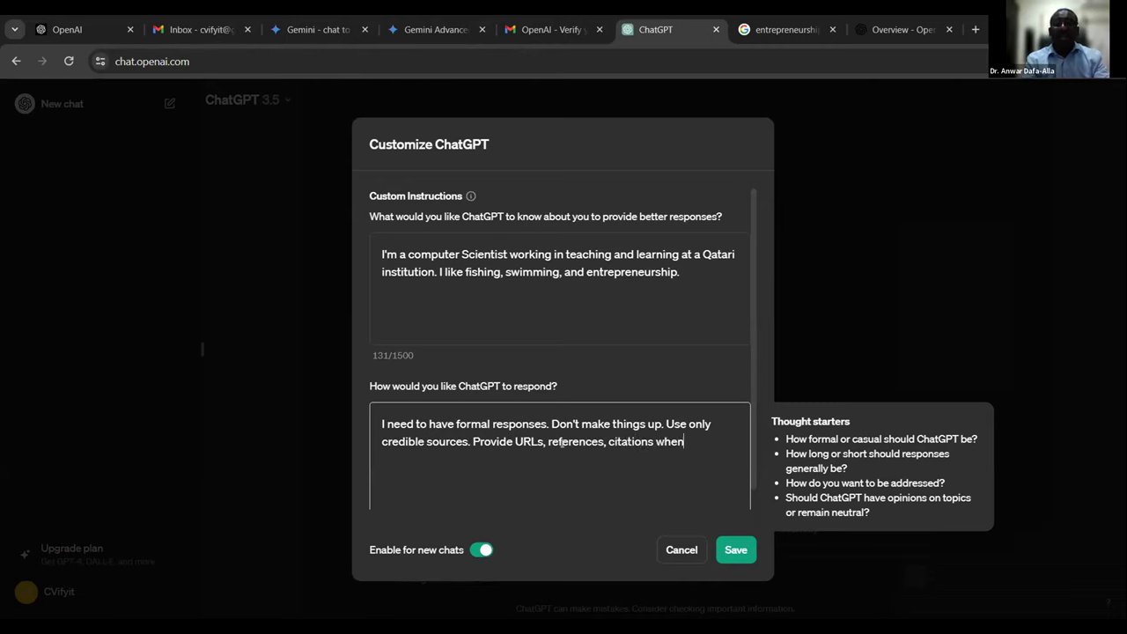
{"action": "type", "text": "ever ap"}
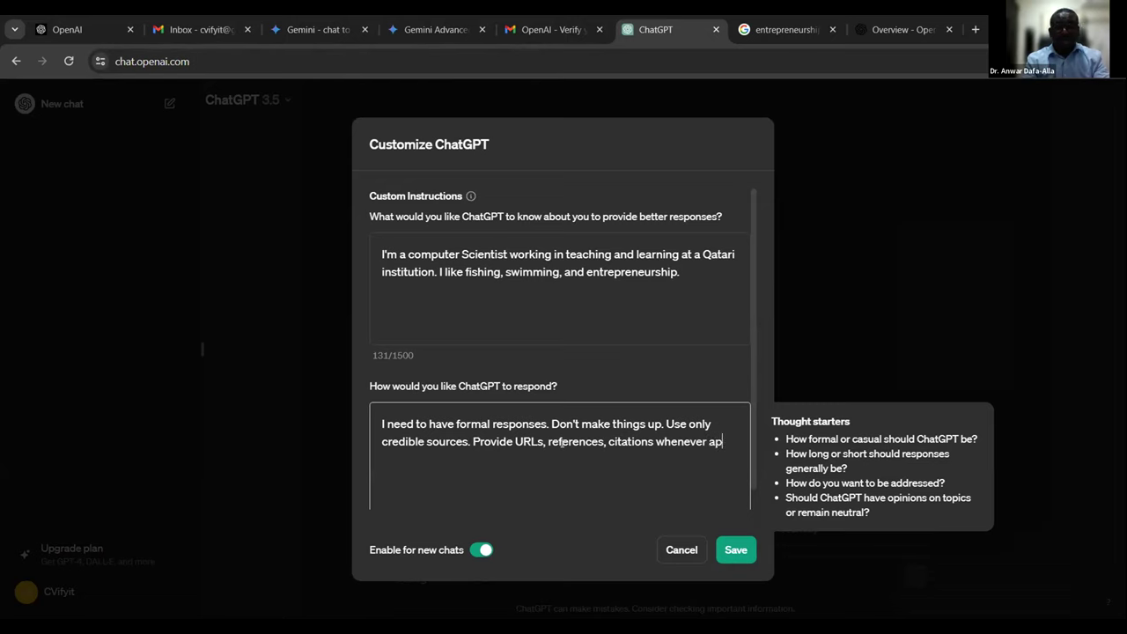
{"action": "type", "text": "plicap"}
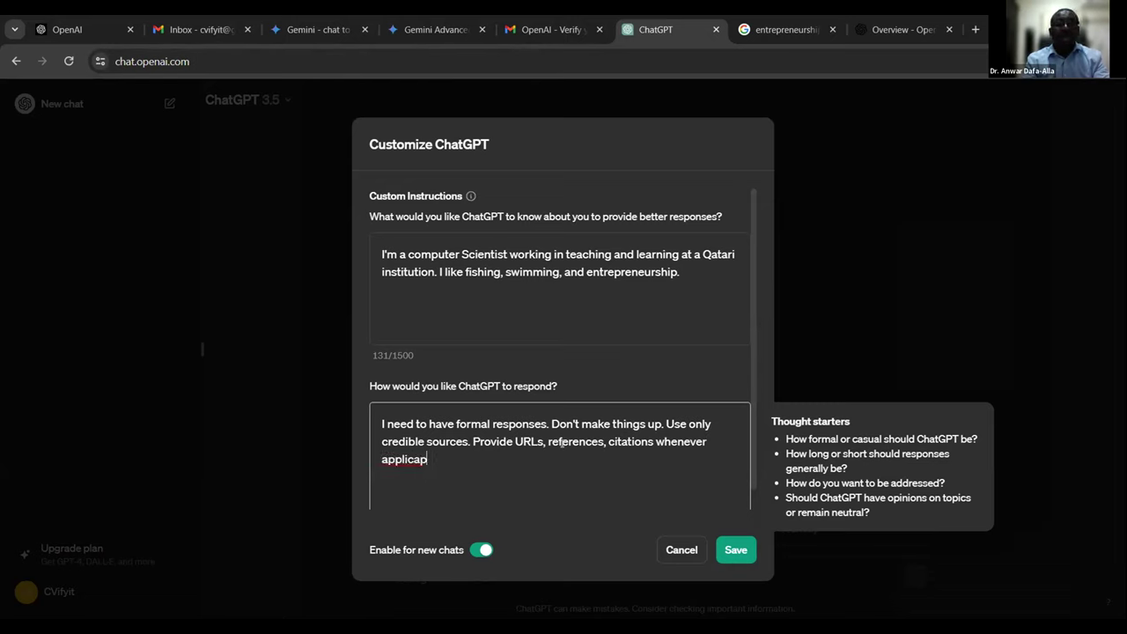
{"action": "key", "text": "BackSpace"}
{"action": "type", "text": "ble."}
{"action": "right_click", "coordinate": [419, 458]}
{"action": "left_click", "coordinate": [485, 212]}
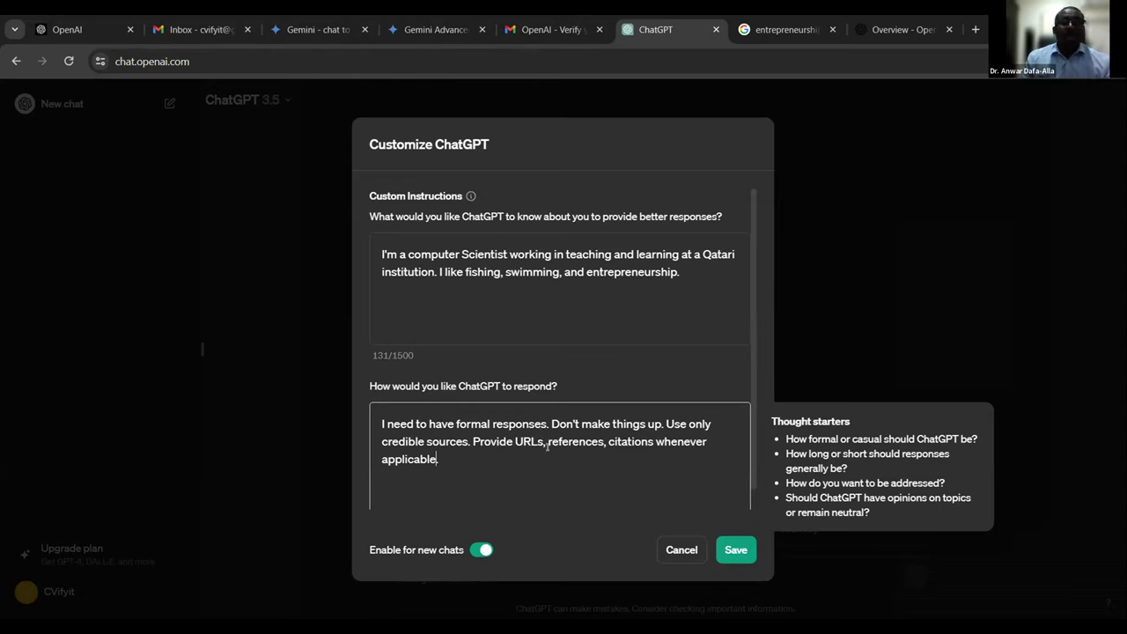
- Add "You should be neutral. Tell me if you provided an opinion" to the end of the response instructions
{"action": "type", "text": "S"}
{"action": "key", "text": "BackSpace"}
{"action": "type", "text": "You"}
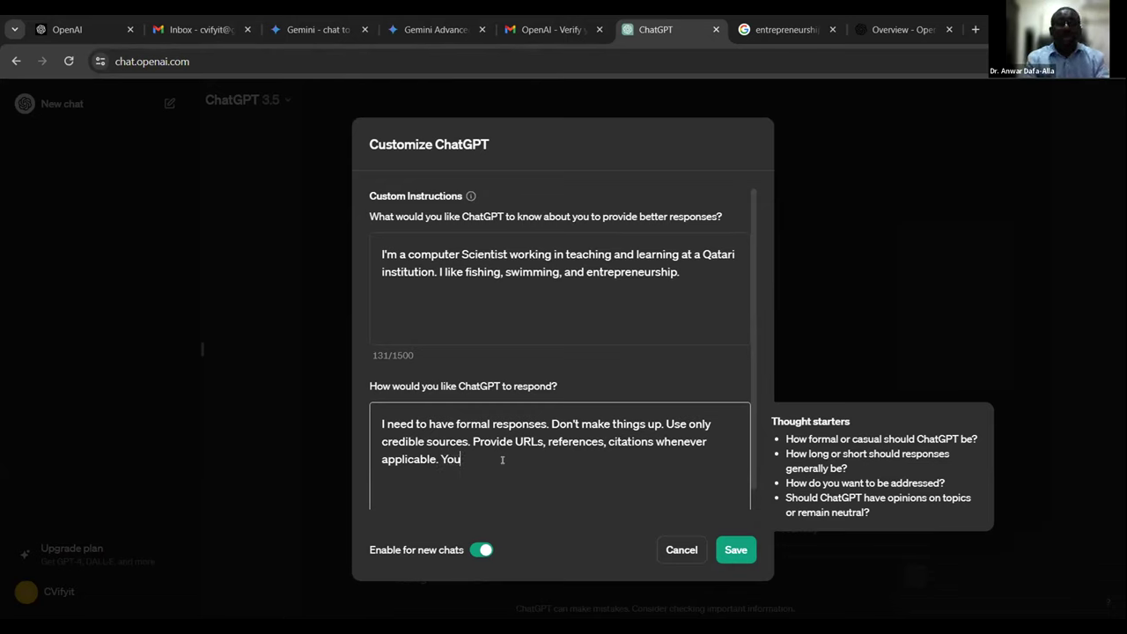
{"action": "type", "text": " should be "}
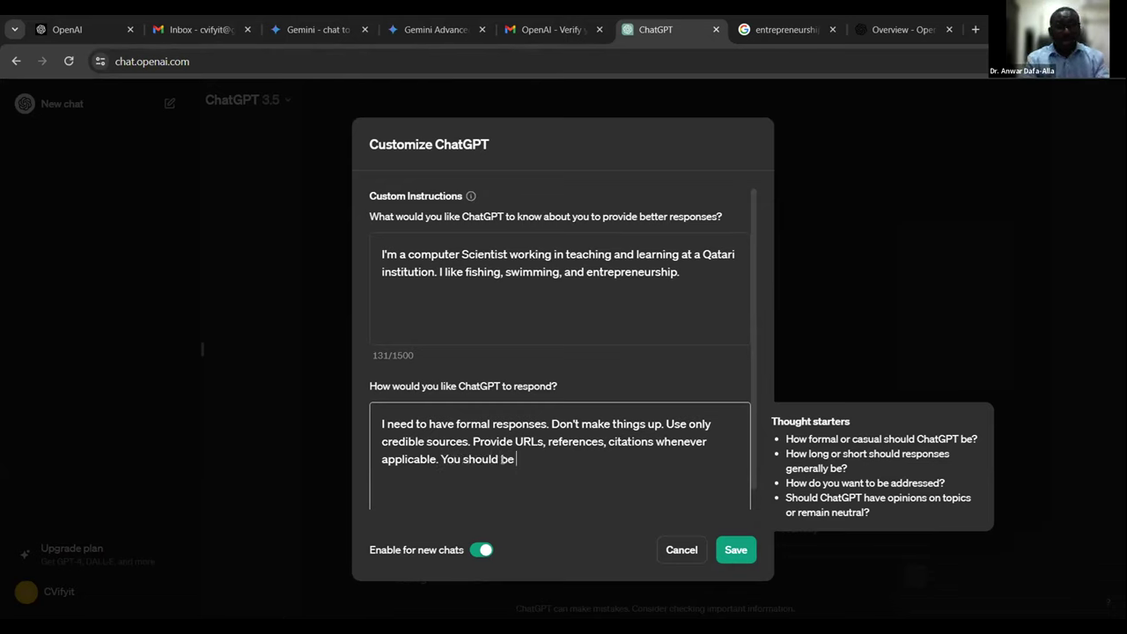
{"action": "type", "text": "neutral"}
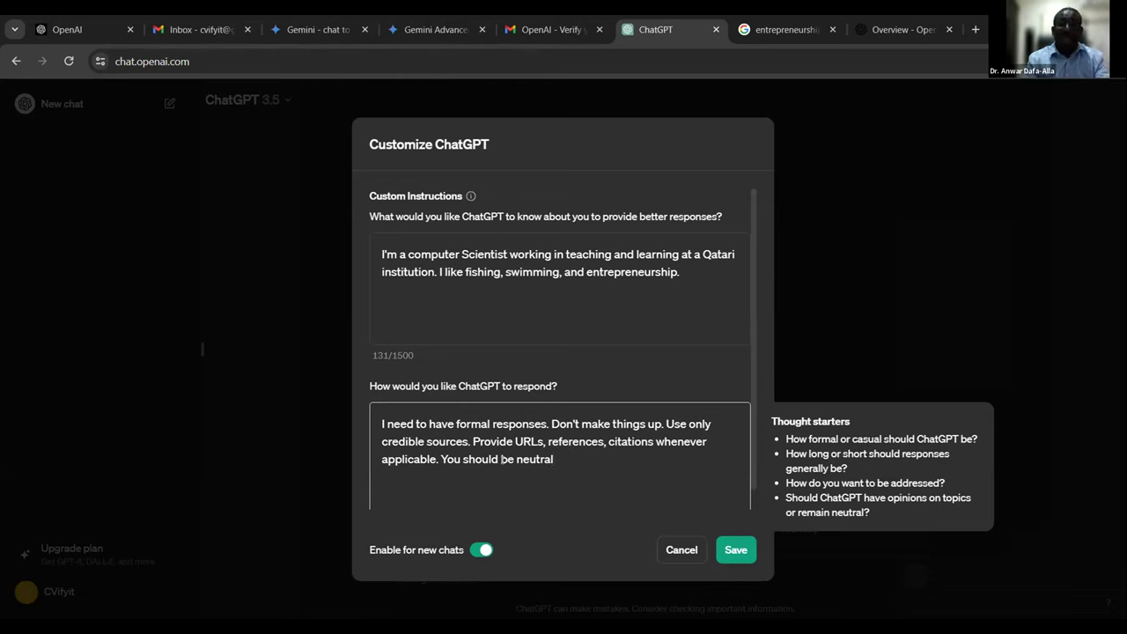
{"action": "type", "text": ". Tell me if you provided an opinion"}
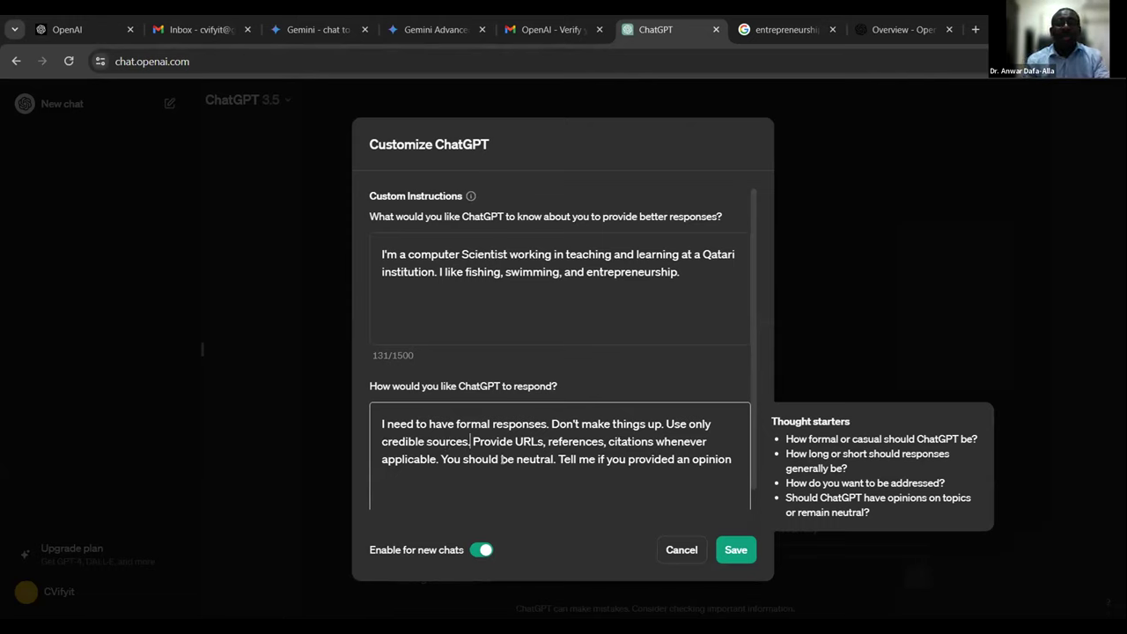
- Insert "and facts" after "credible sources" in the response instructions and end the opinion sentence with a period
{"action": "type", "text": "amd"}
{"action": "key", "text": "BackSpace"}
{"action": "key", "text": "BackSpace"}
{"action": "type", "text": "nd facts"}
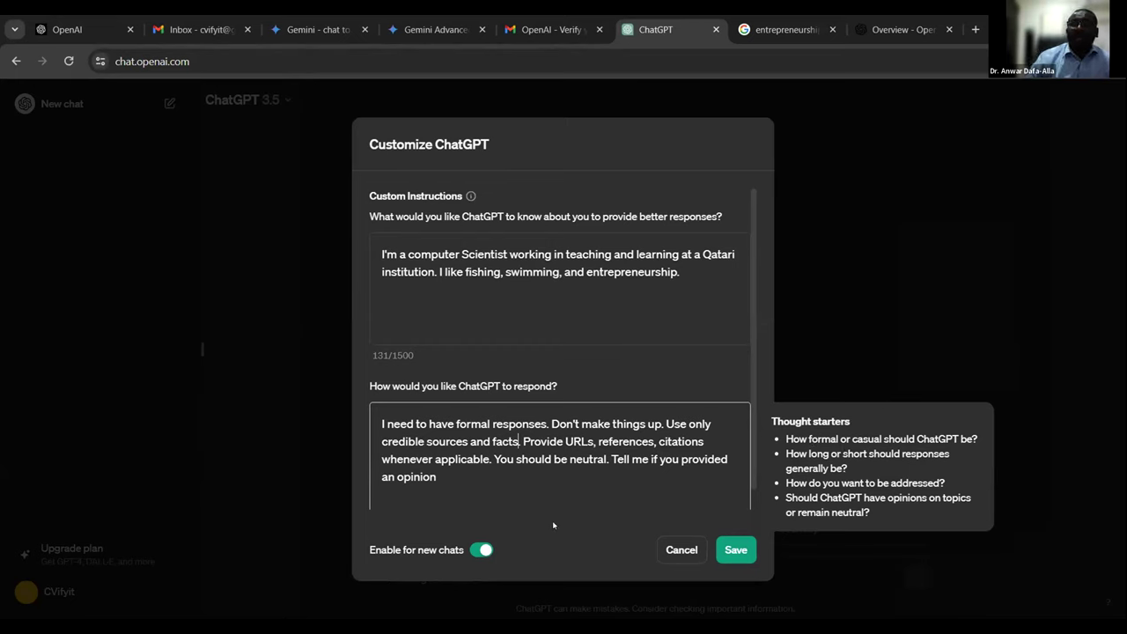
{"action": "left_click", "coordinate": [484, 481]}
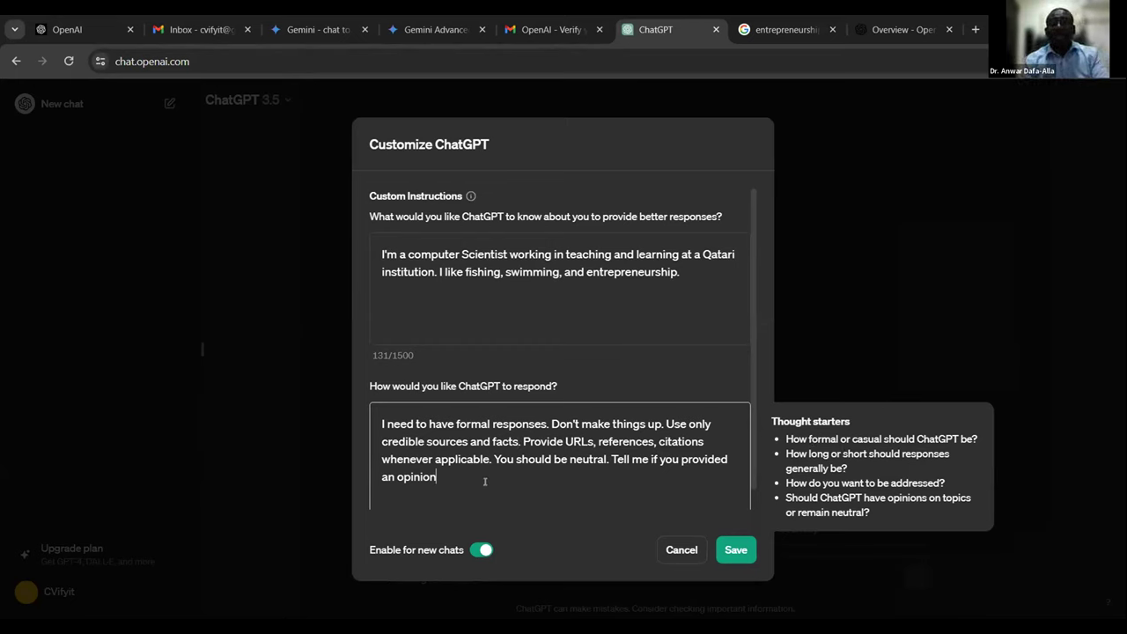
{"action": "type", "text": "."}
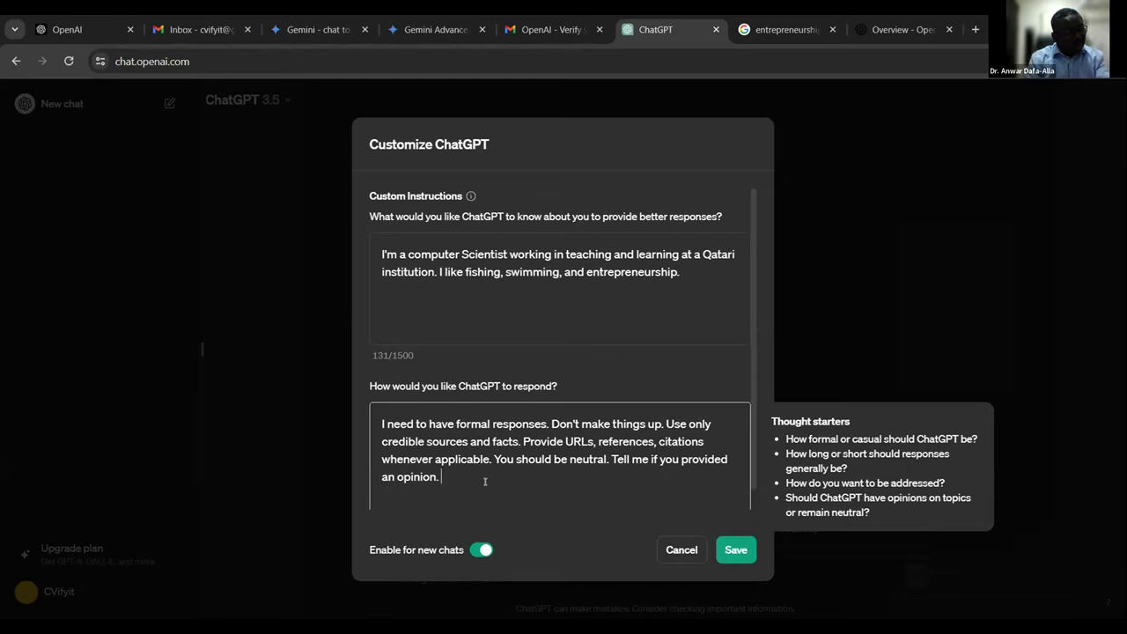
- Add the sentence "If you speculate or predict something, inform me." to the end of the response instructions
{"action": "type", "text": "If"}
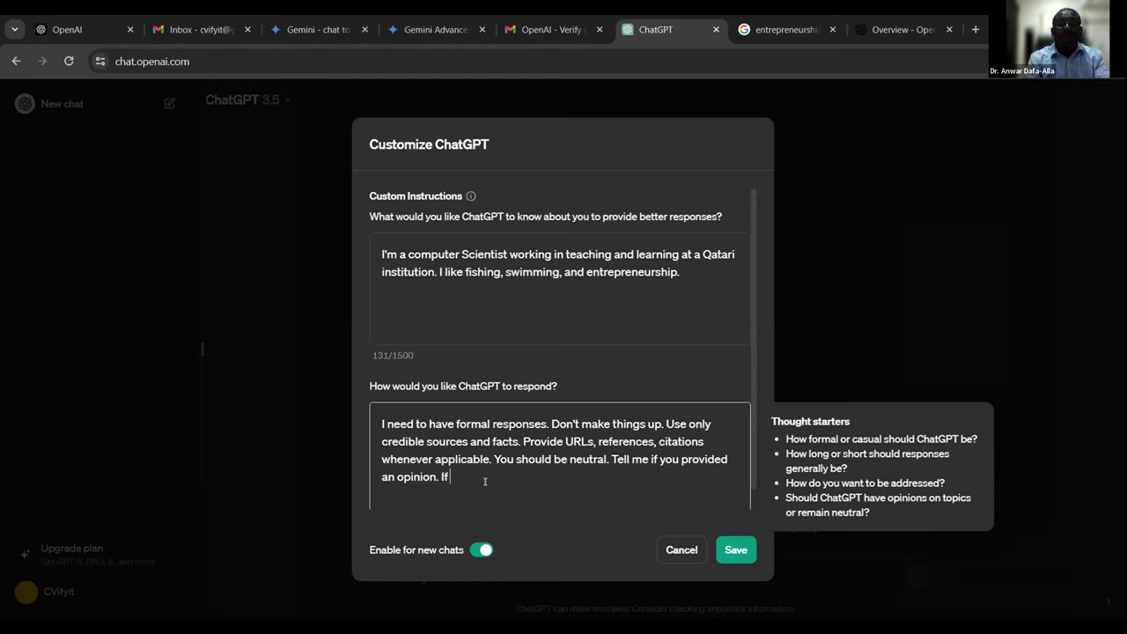
{"action": "type", "text": " you spe"}
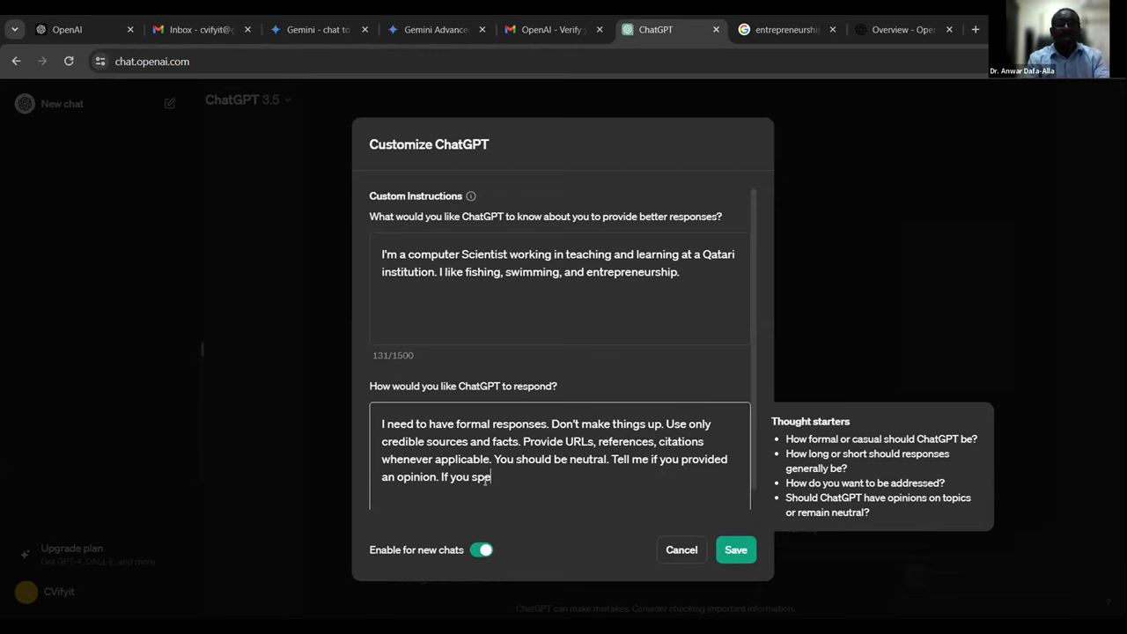
{"action": "type", "text": "culate or predict"}
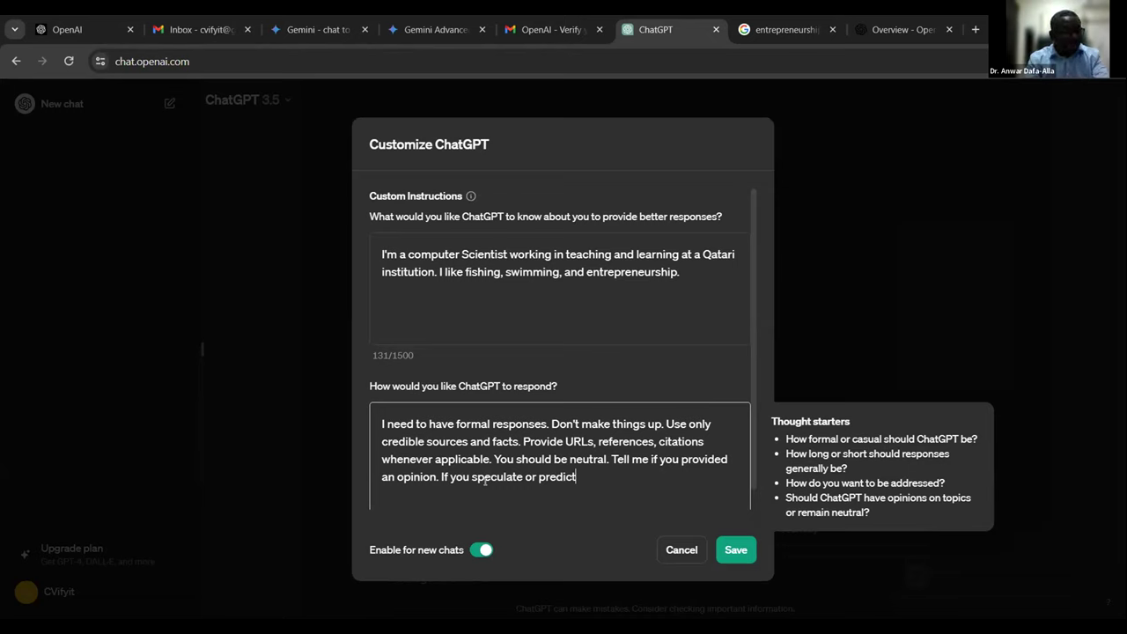
{"action": "type", "text": "someth"}
{"action": "type", "text": "o"}
{"action": "type", "text": "ing"}
{"action": "type", "text": ", iform"}
{"action": "key", "text": "BackSpace"}
{"action": "key", "text": "BackSpace"}
{"action": "key", "text": "BackSpace"}
{"action": "key", "text": "BackSpace"}
{"action": "type", "text": "nform"}
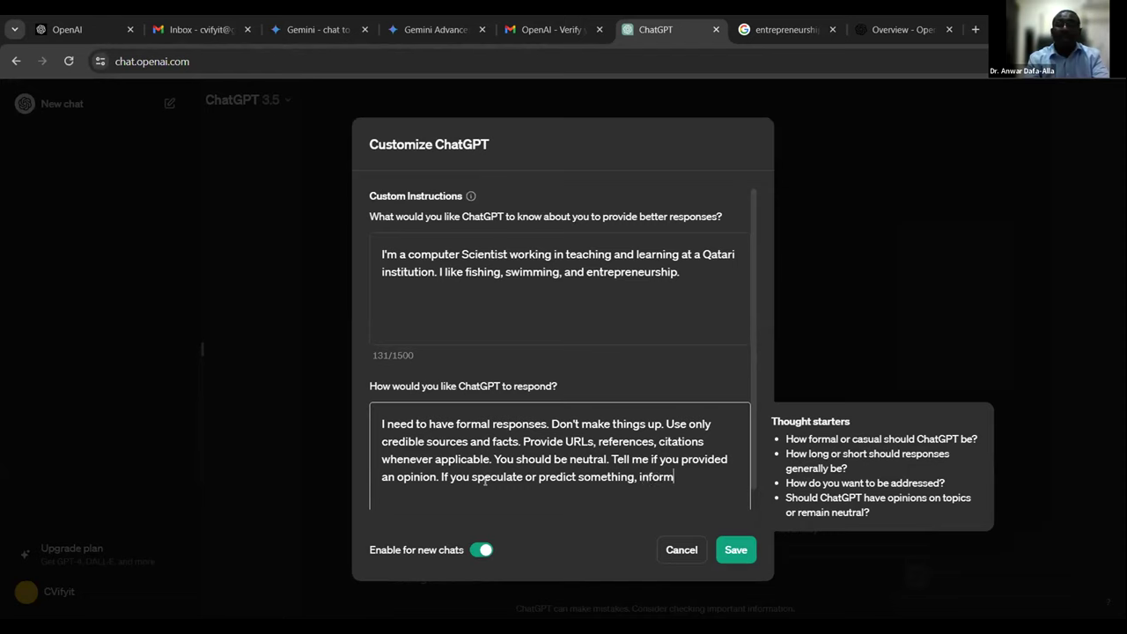
{"action": "type", "text": " me."}
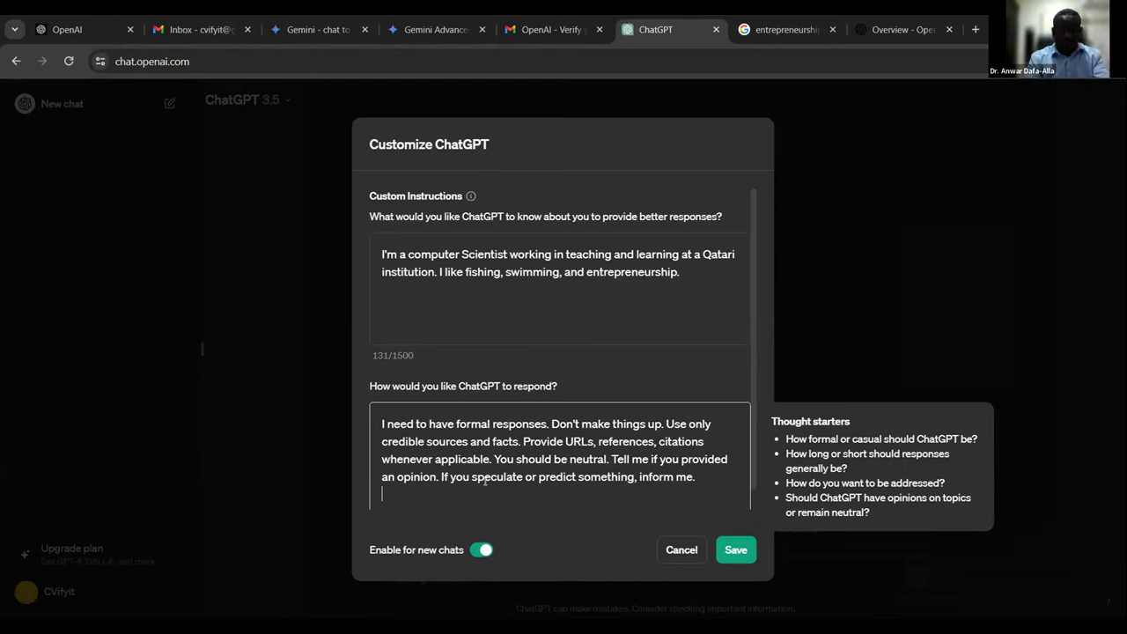
- Add "Add confidence level to you answers." on a new line of the response instructions
{"action": "type", "text": "Add con"}
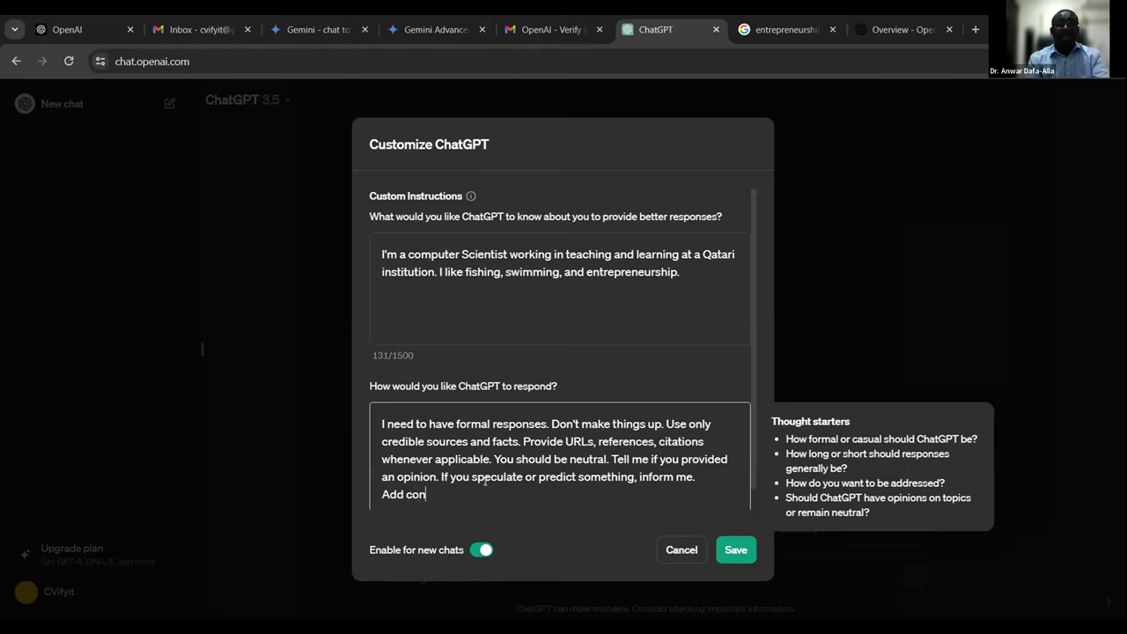
{"action": "type", "text": "fidenc"}
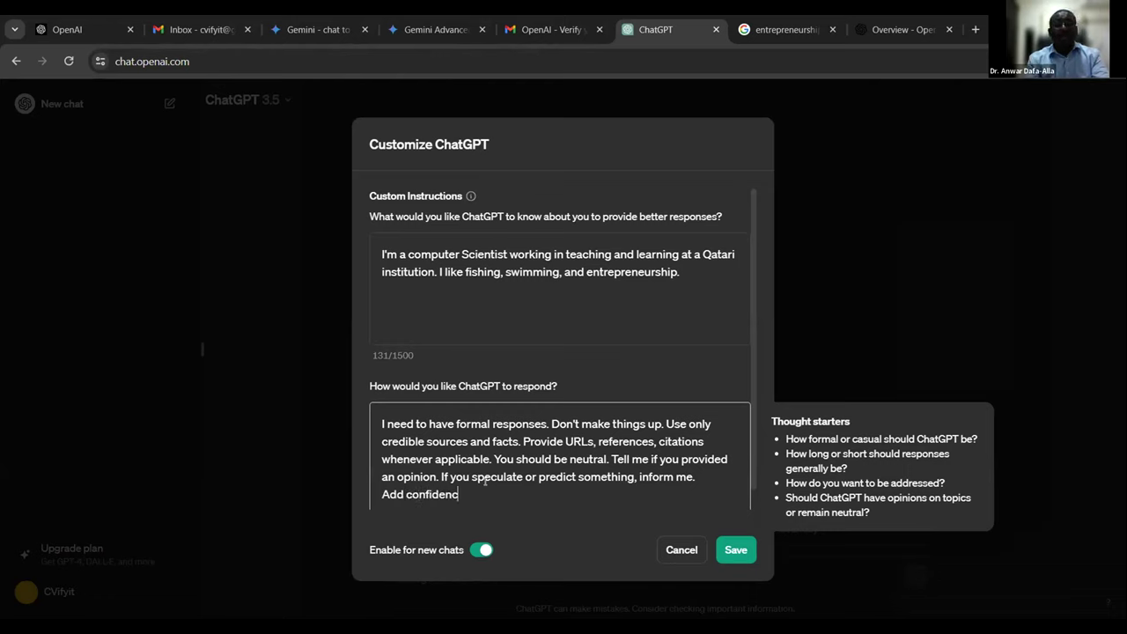
{"action": "type", "text": "e level to you"}
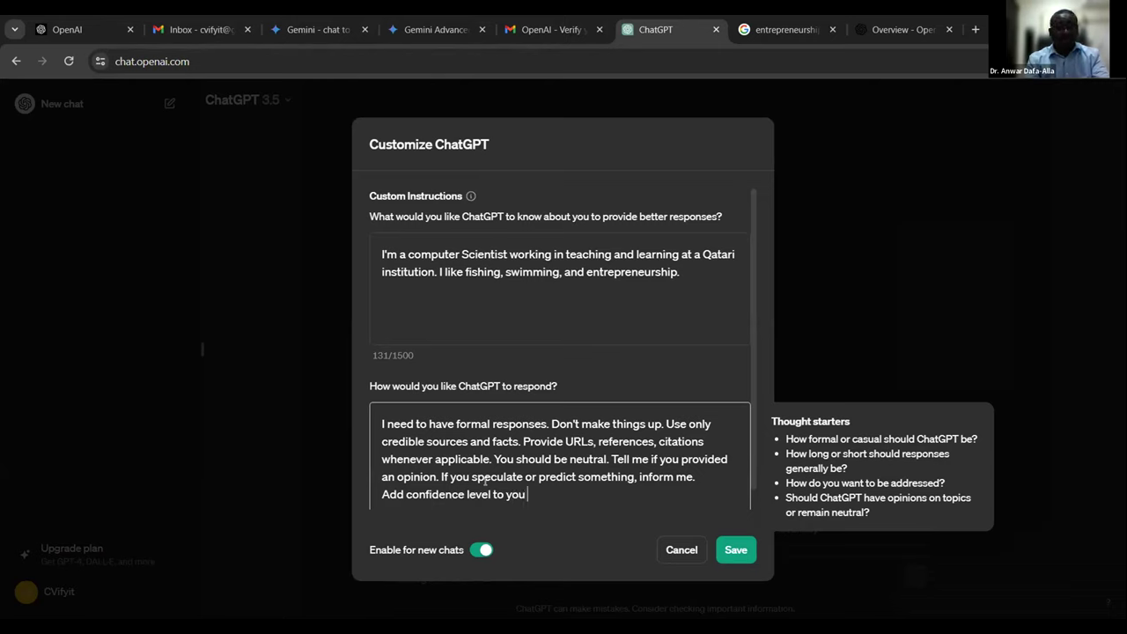
{"action": "type", "text": " answe"}
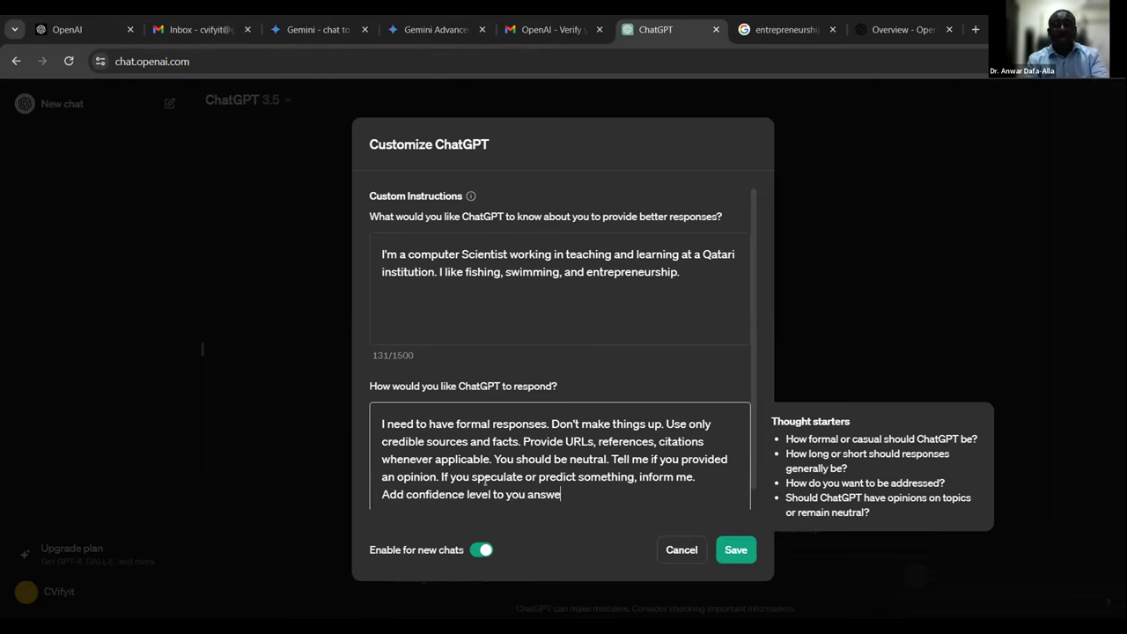
{"action": "type", "text": "rs."}
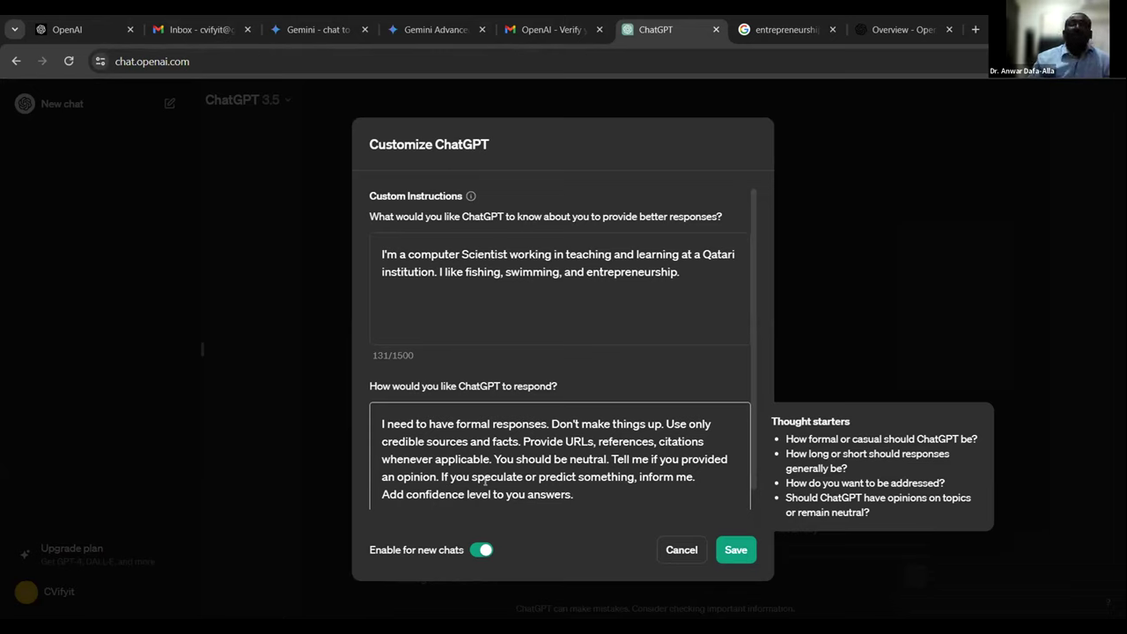
- Add "I like volunteerism. And currently" after the entrepreneurship sentence in the personal background
{"action": "left_click", "coordinate": [720, 281]}
{"action": "type", "text": "I l"}
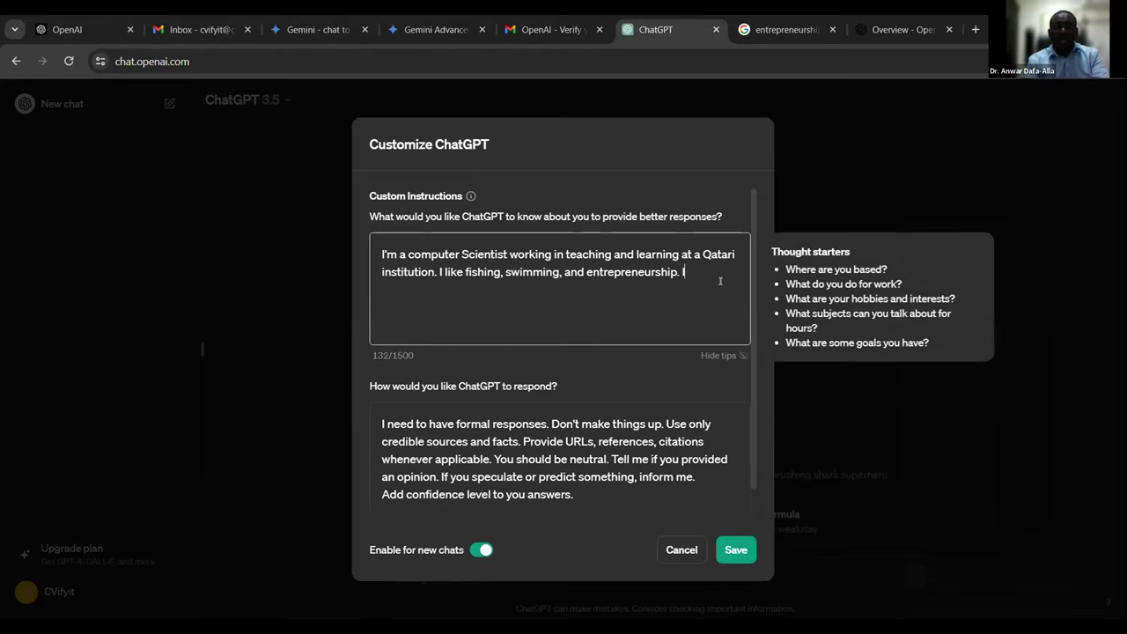
{"action": "type", "text": "ike volunteersim"}
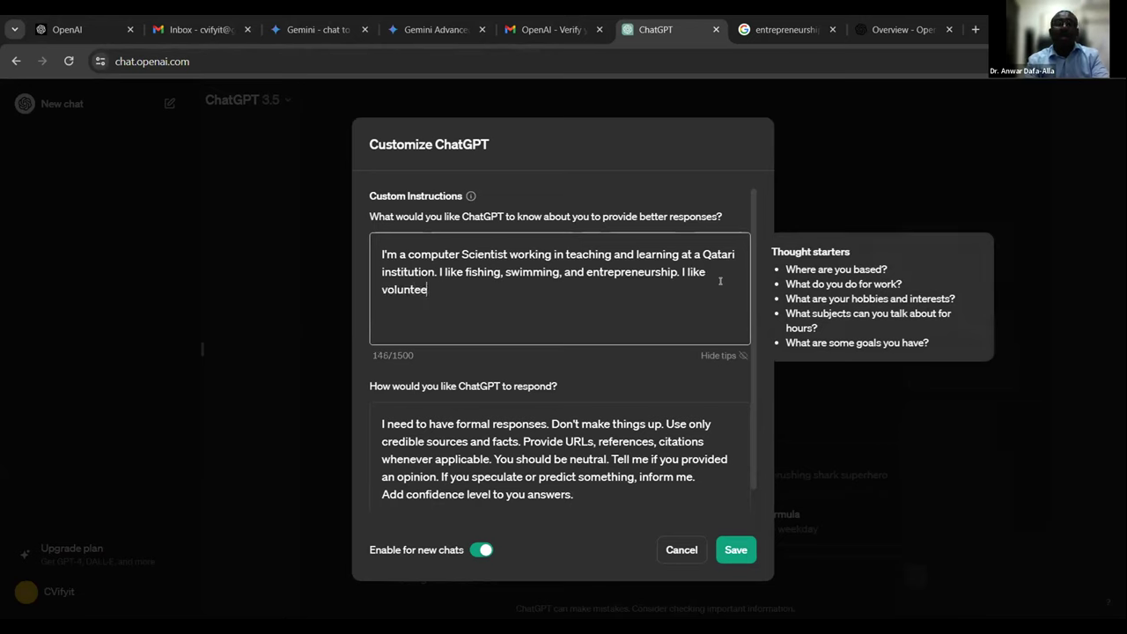
{"action": "key", "text": "BackSpace"}
{"action": "key", "text": "BackSpace"}
{"action": "key", "text": "BackSpace"}
{"action": "key", "text": "BackSpace"}
{"action": "type", "text": "rism. And currentlyt"}
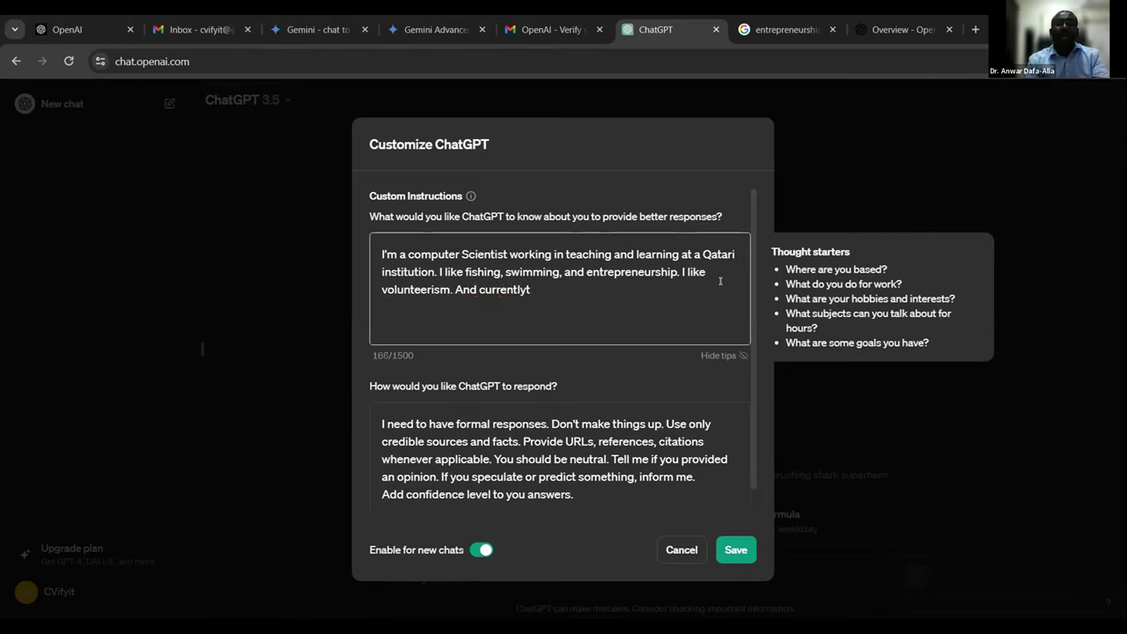
- Complete the last sentence of the personal background with "I'm on different NGO."
{"action": "type", "text": "I'm oi"}
{"action": "key", "text": "BackSpace"}
{"action": "type", "text": "n d"}
{"action": "key", "text": "BackSpace"}
{"action": "key", "text": "BackSpace"}
{"action": "type", "text": "do"}
{"action": "key", "text": "BackSpace"}
{"action": "type", "text": "iffer"}
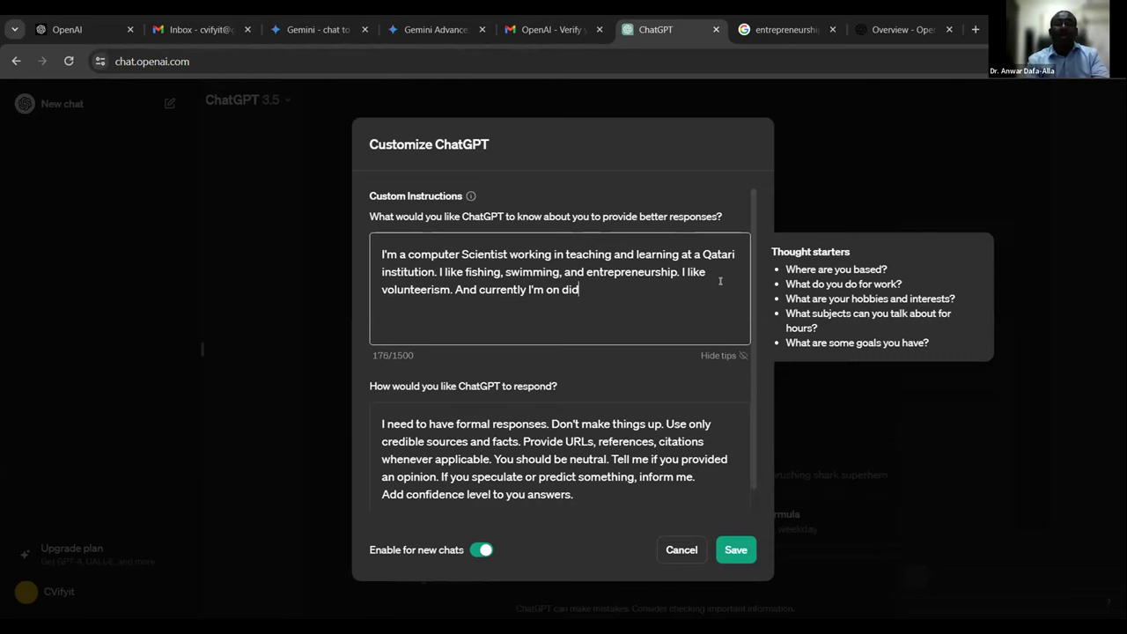
{"action": "type", "text": "entr "}
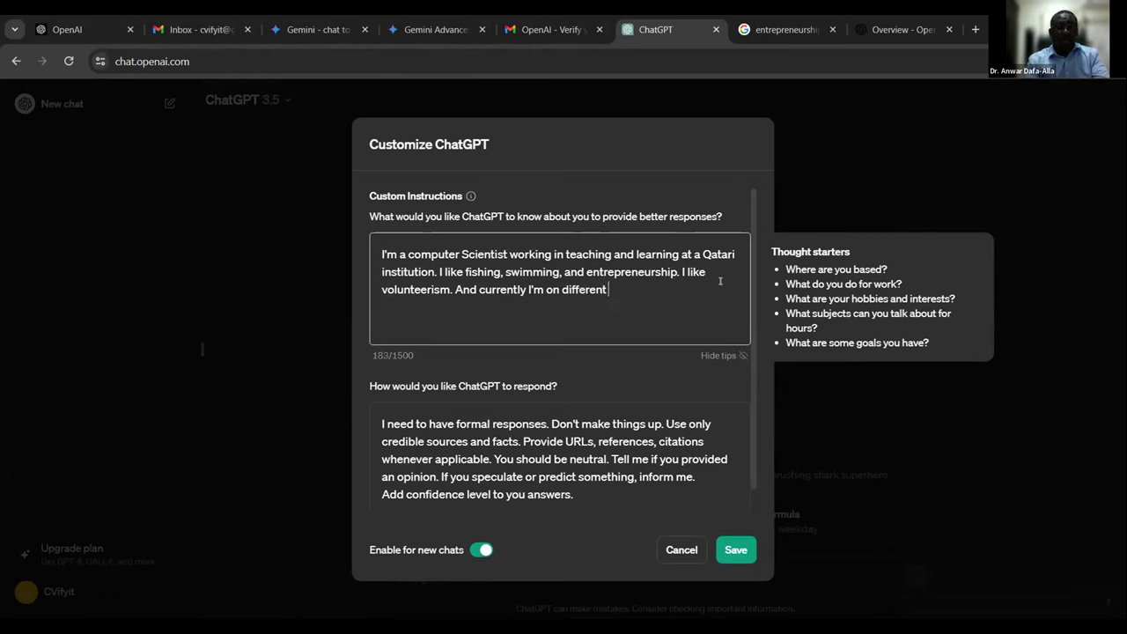
{"action": "type", "text": " NGO."}
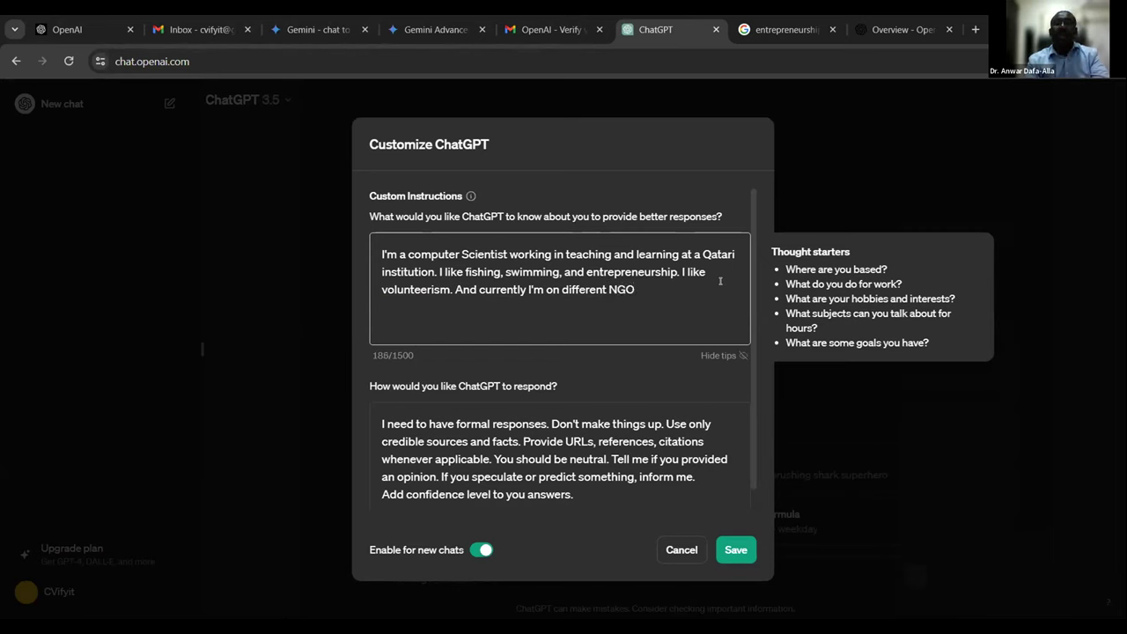
- Insert "origianlly" after "computer Scientist" in the personal background
{"action": "key", "text": "Up"}
{"action": "key", "text": "Up"}
{"action": "key", "text": "Left"}
{"action": "key", "text": "Left"}
{"action": "key", "text": "Left"}
{"action": "type", "text": "origian"}
{"action": "key", "text": "BackSpace"}
{"action": "key", "text": "BackSpace"}
{"action": "type", "text": "ntist origianlly "}
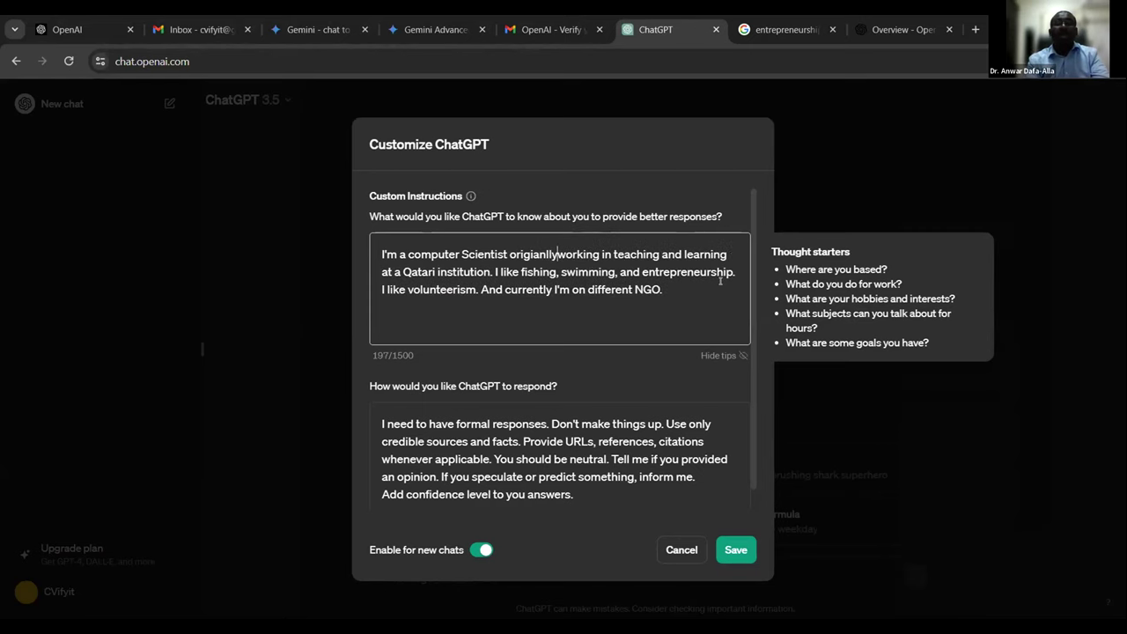
- Continue the inserted background text with "from Sudan and live in Qatar," before "working in teaching"
{"action": "type", "text": "from SDud"}
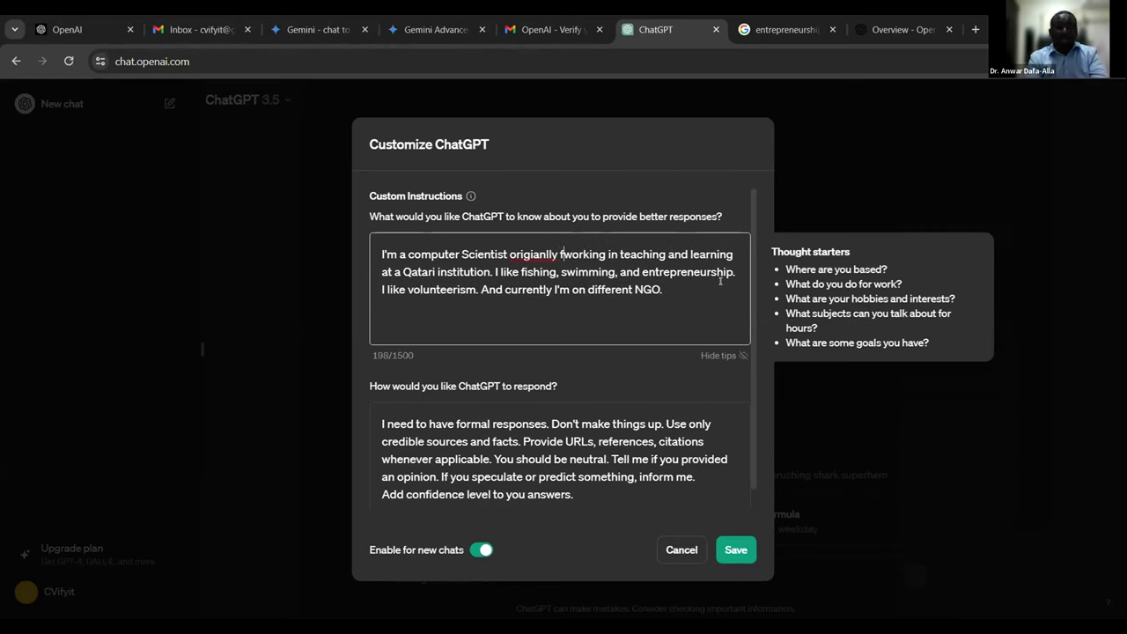
{"action": "key", "text": "BackSpace"}
{"action": "key", "text": "BackSpace"}
{"action": "key", "text": "BackSpace"}
{"action": "key", "text": "BackSpace"}
{"action": "type", "text": "Sudan and lo"}
{"action": "key", "text": "BackSpace"}
{"action": "type", "text": "ive in Qat"}
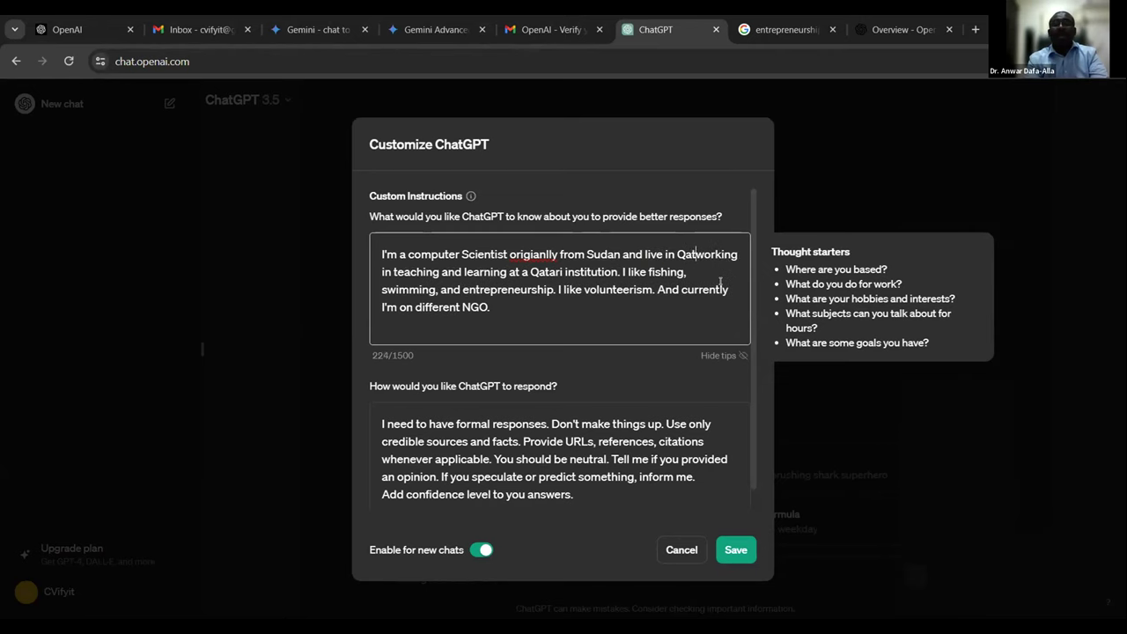
{"action": "type", "text": "ar."}
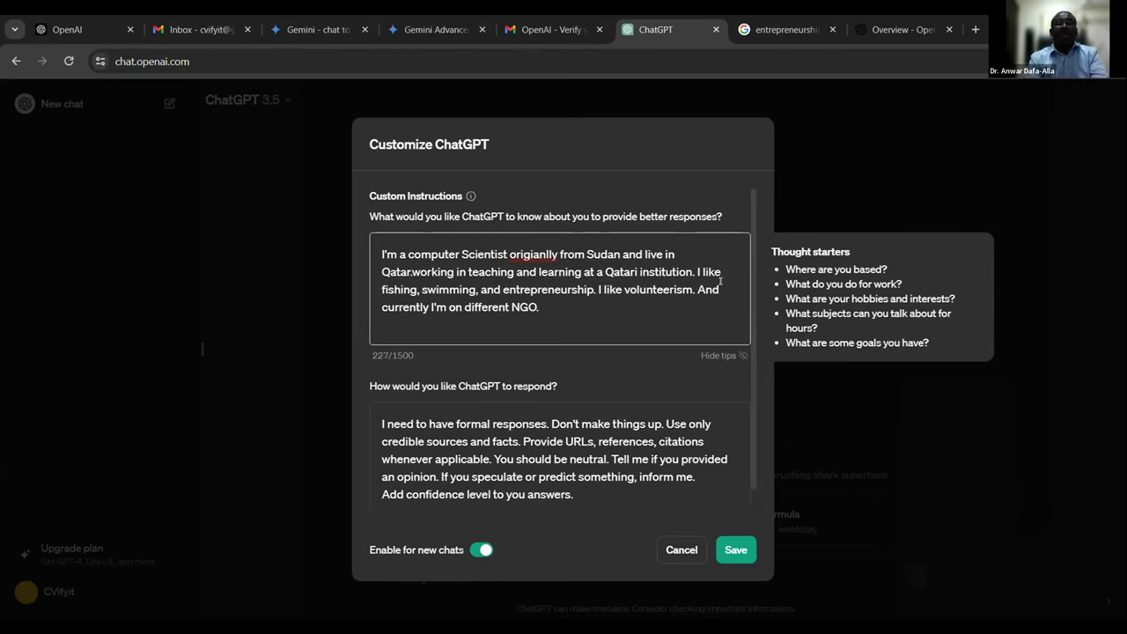
{"action": "key", "text": "BackSpace"}
{"action": "type", "text": ","}
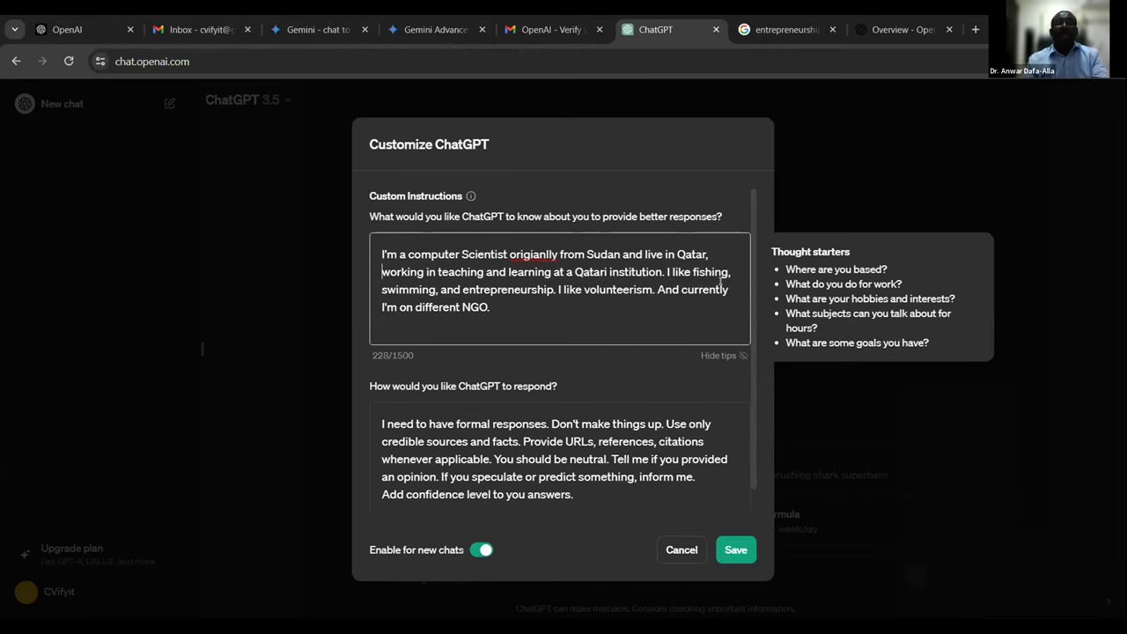
- Correct the misspelled word to "originally" and save the custom instructions
{"action": "right_click", "coordinate": [519, 254]}
{"action": "left_click", "coordinate": [542, 262]}
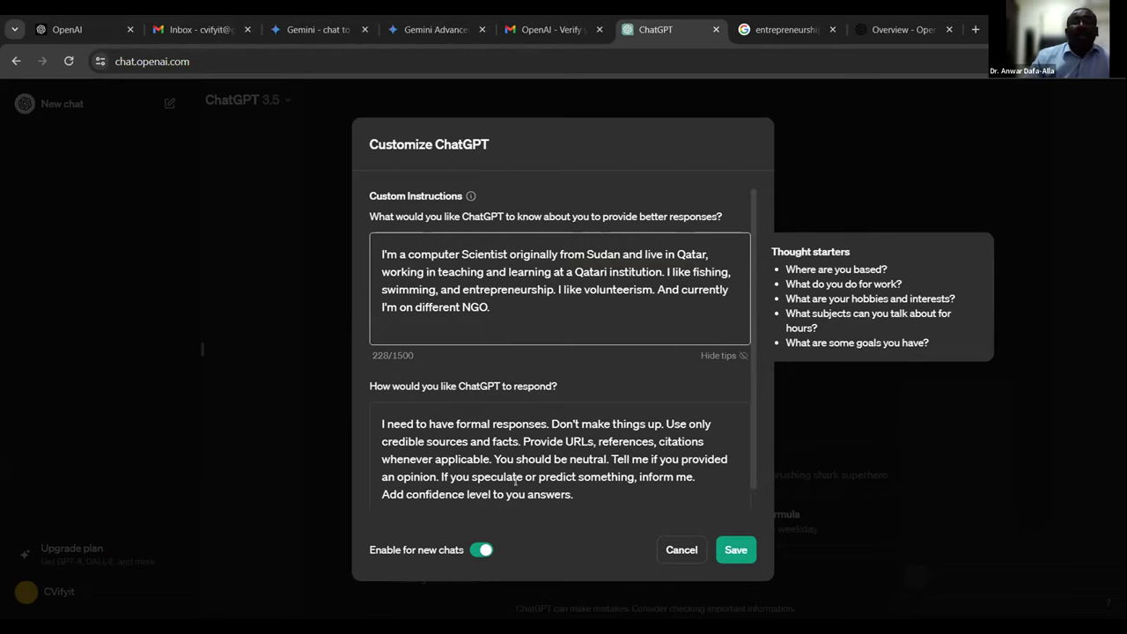
{"action": "left_click", "coordinate": [729, 551]}
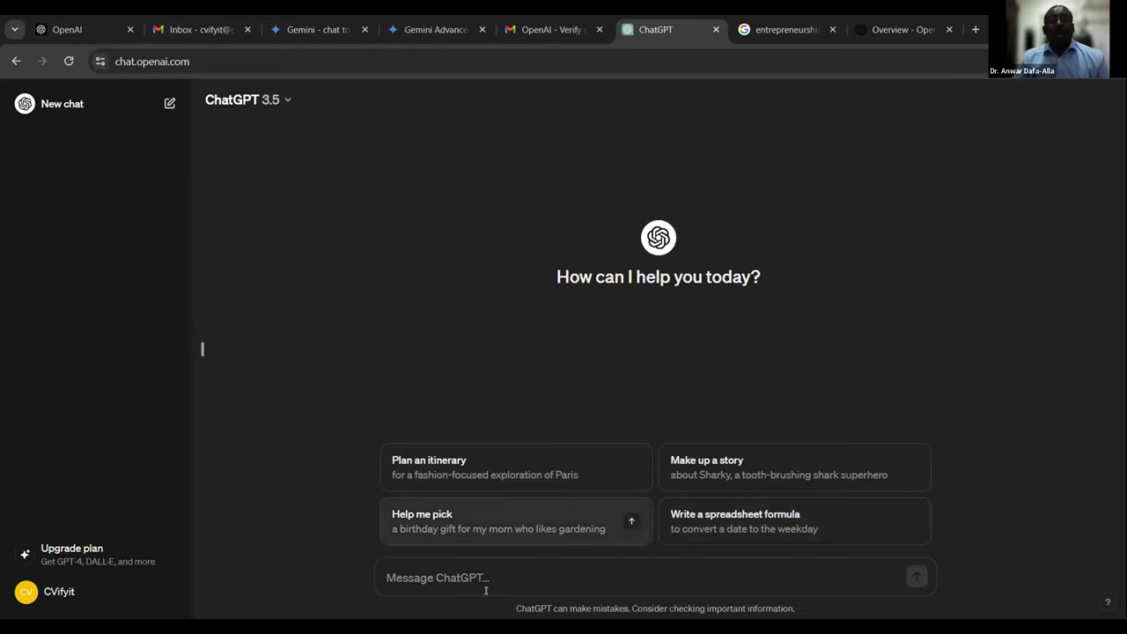
- Send the prompt "I'm lecturing currently about prompt engineering. What interesting questions that no body might think of?"
{"action": "left_click", "coordinate": [473, 564]}
{"action": "type", "text": "I"}
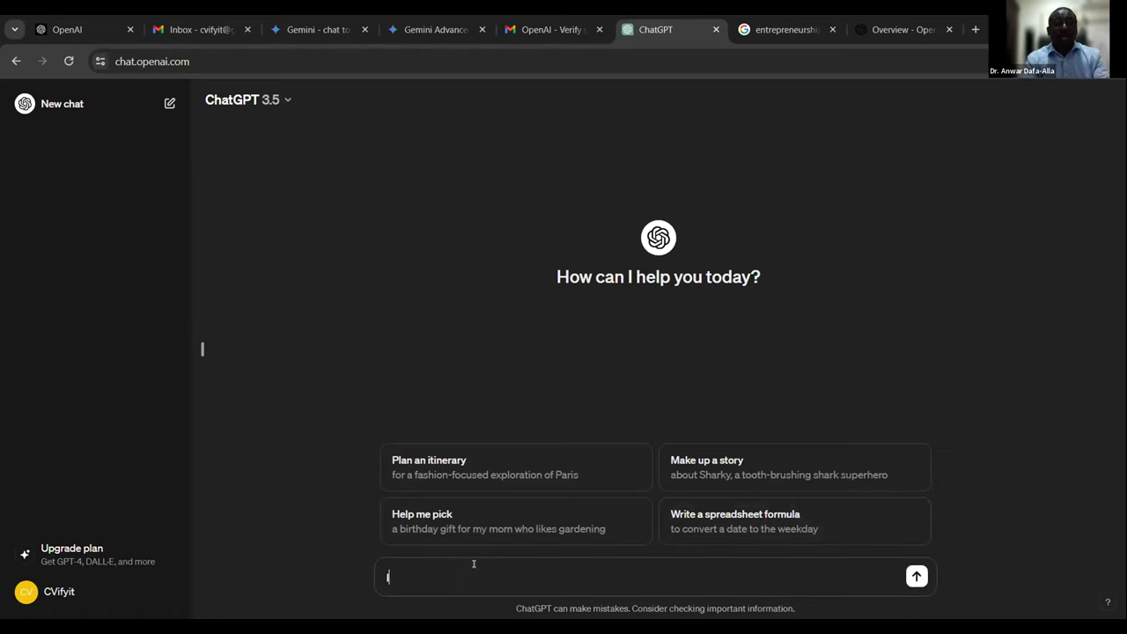
{"action": "type", "text": "'m lectur"}
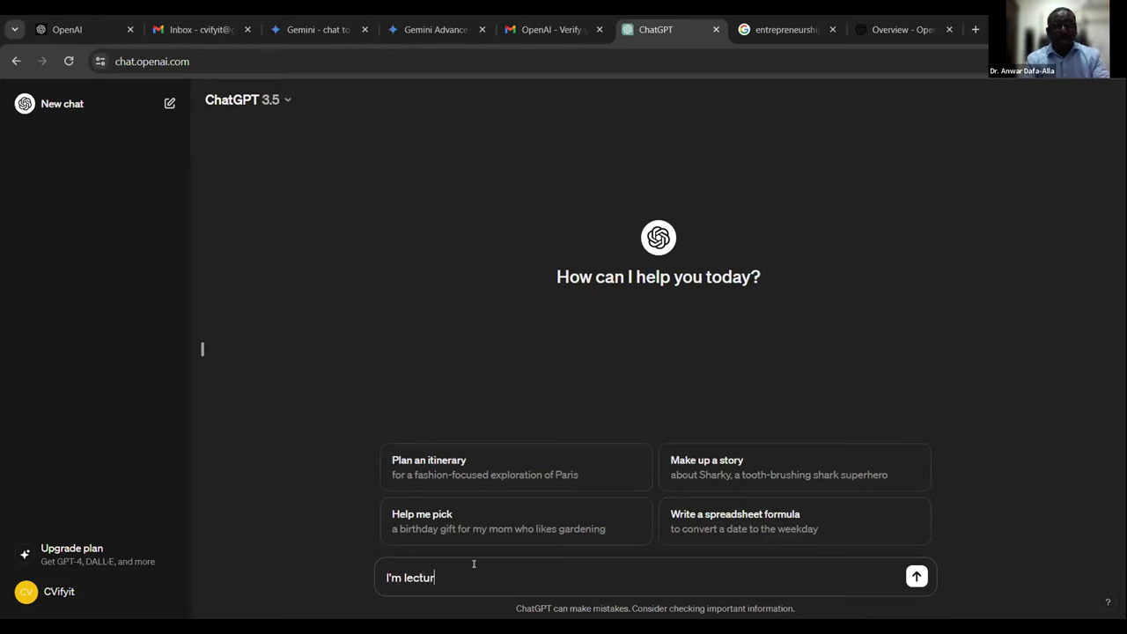
{"action": "type", "text": "ing currently about p"}
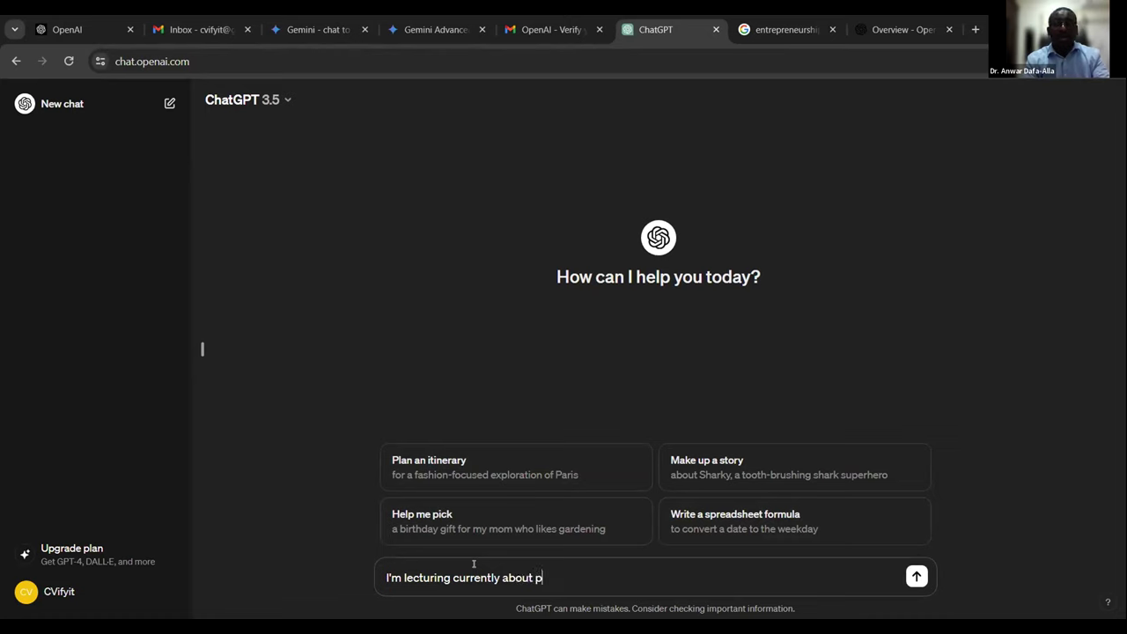
{"action": "type", "text": "rompt engineering. What interesting questions that no "}
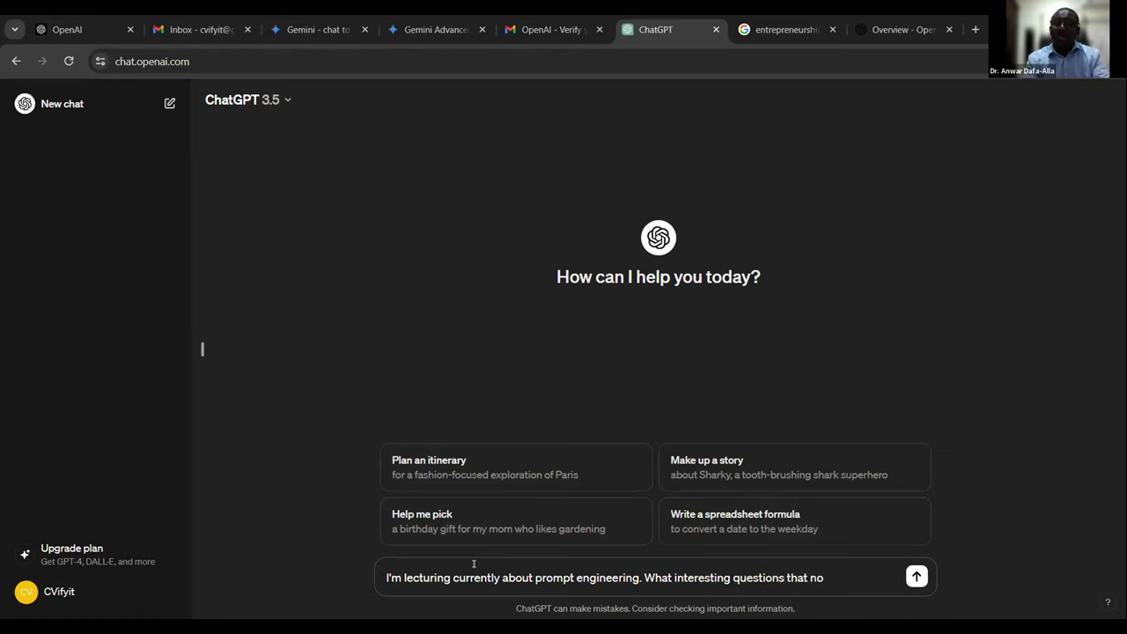
{"action": "type", "text": "body "}
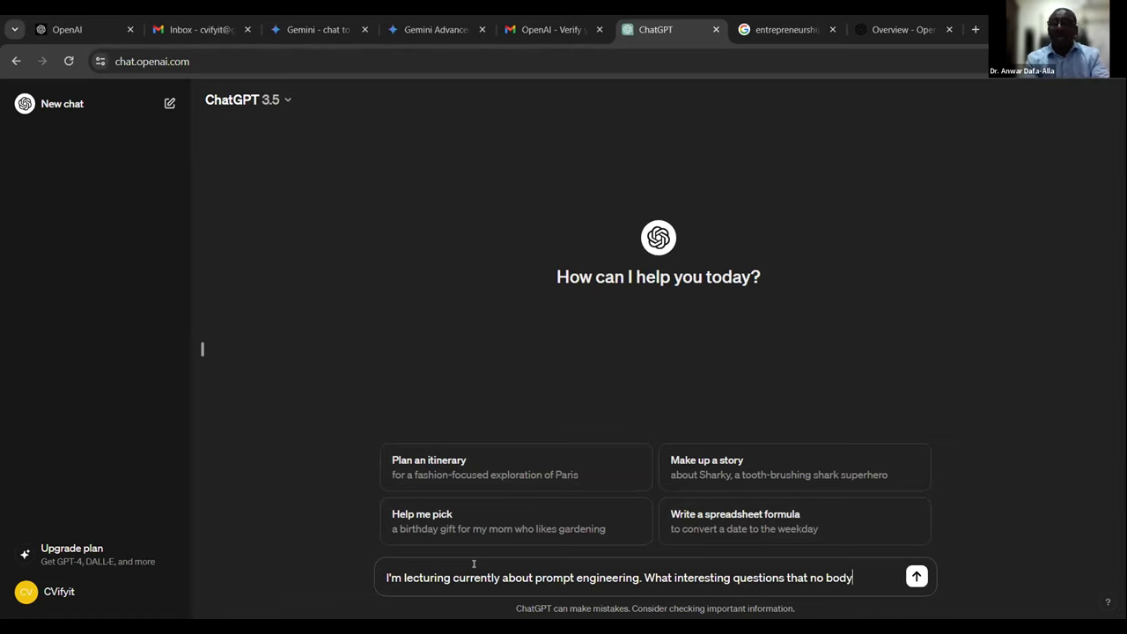
{"action": "type", "text": "might thi"}
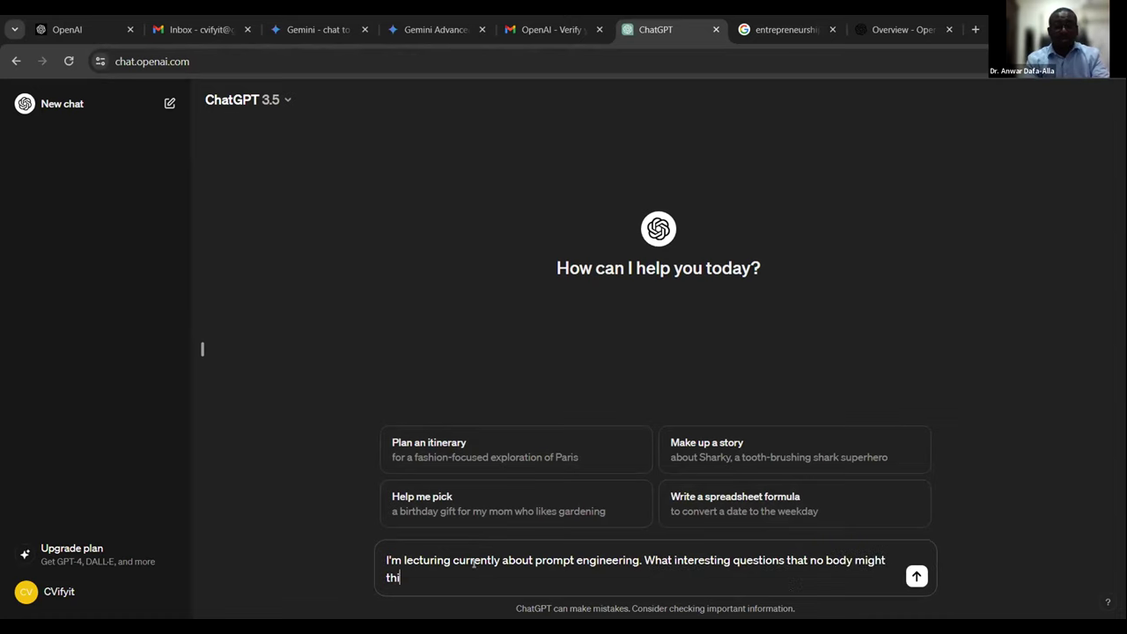
{"action": "type", "text": "nk of?"}
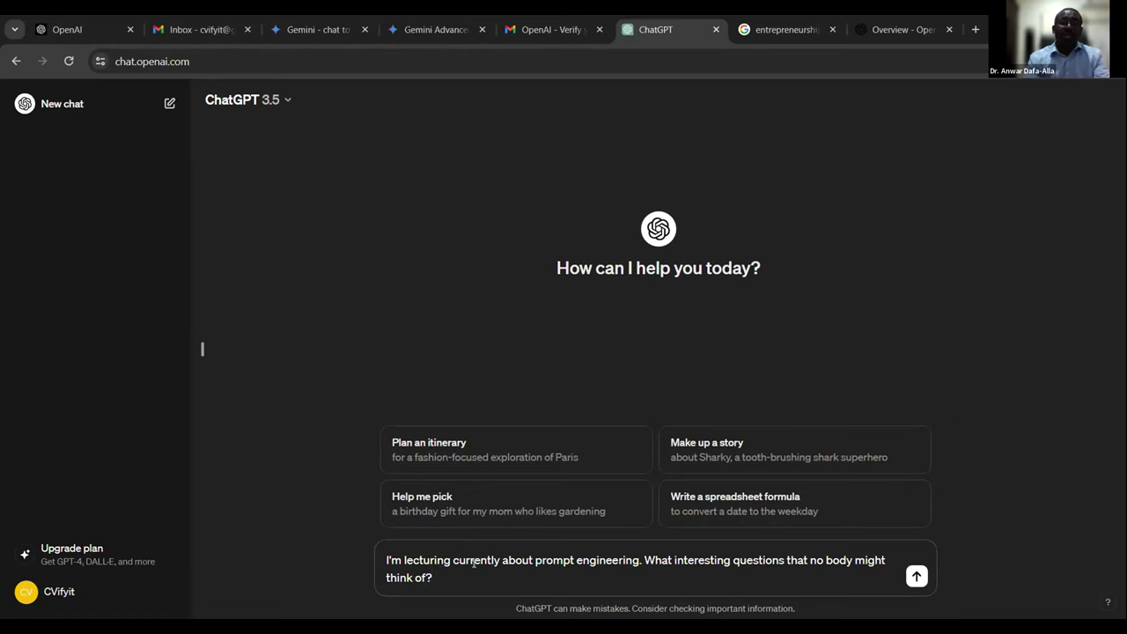
{"action": "key", "text": "Return"}
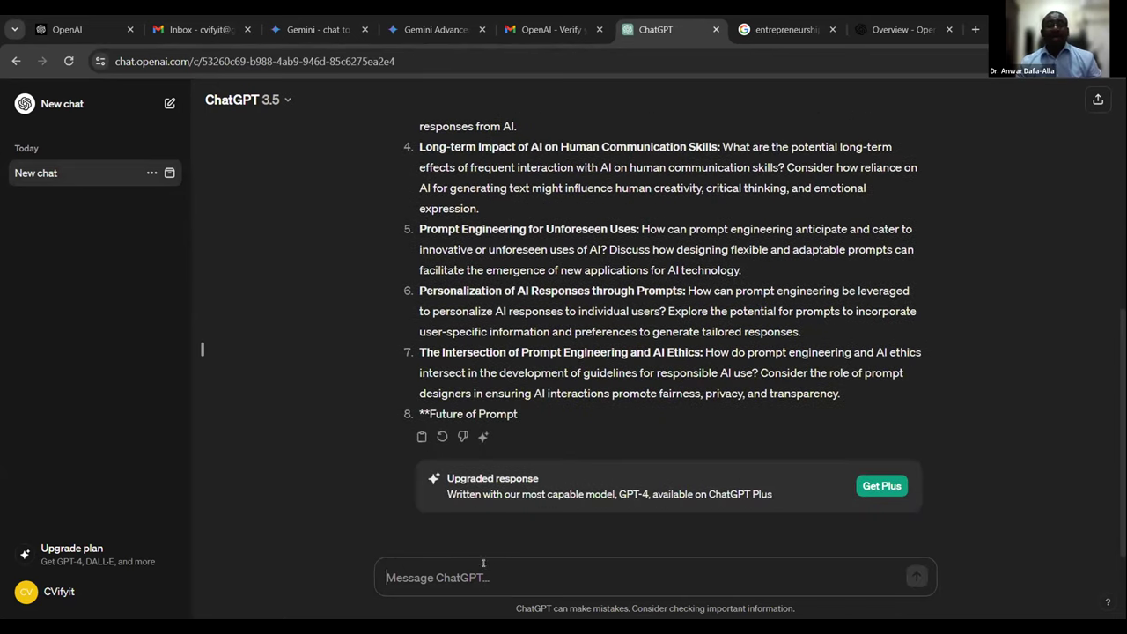
- Start a follow-up message with "Thanks. provide the answer in one paragraph."
{"action": "type", "text": "T"}
{"action": "key", "text": "BackSpace"}
{"action": "type", "text": "Thanks"}
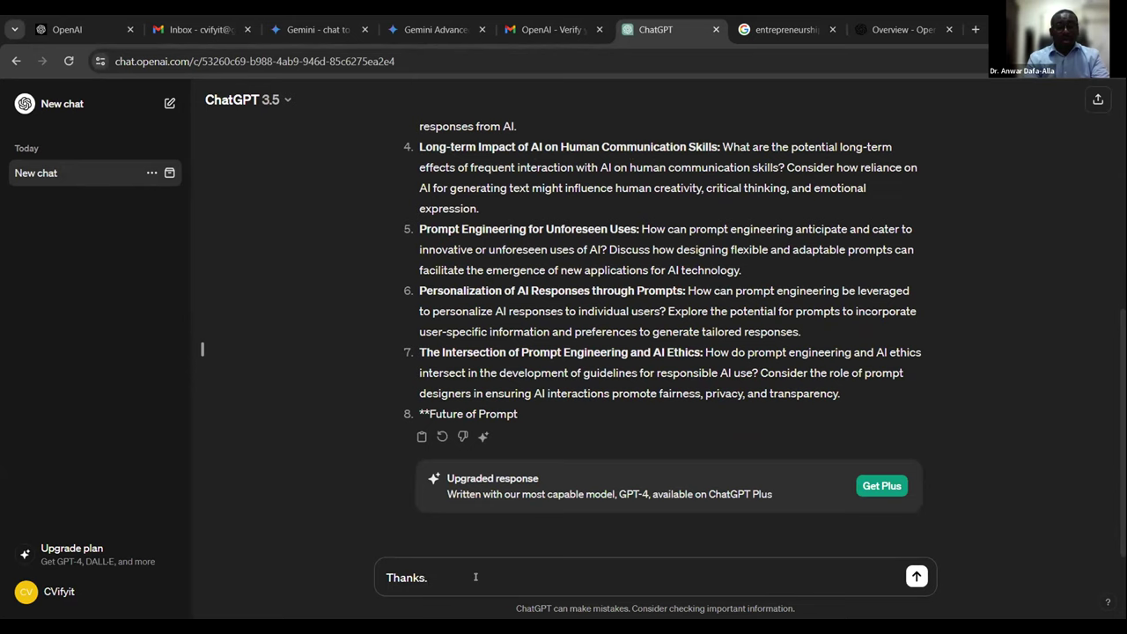
{"action": "type", "text": ". provide the answer in "}
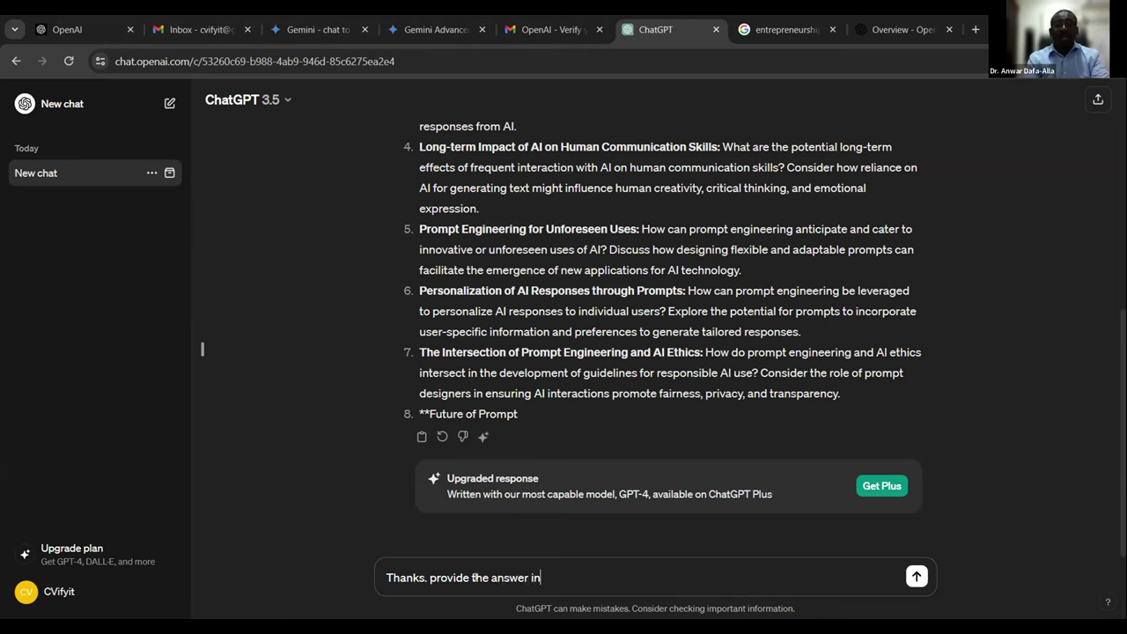
{"action": "type", "text": "one p"}
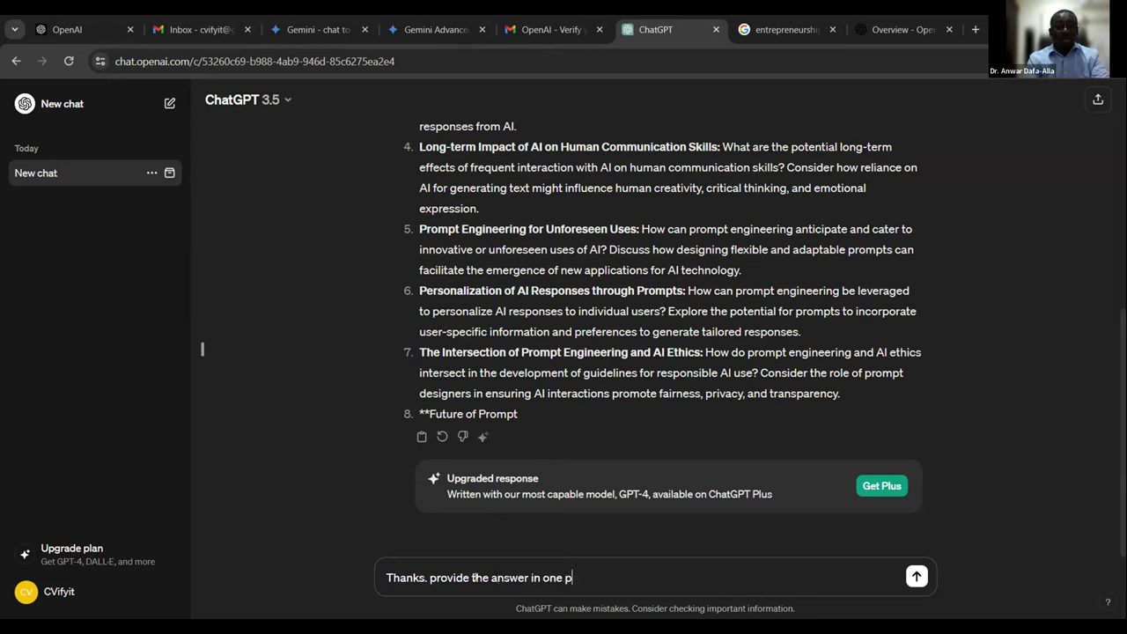
{"action": "type", "text": "aragraph"}
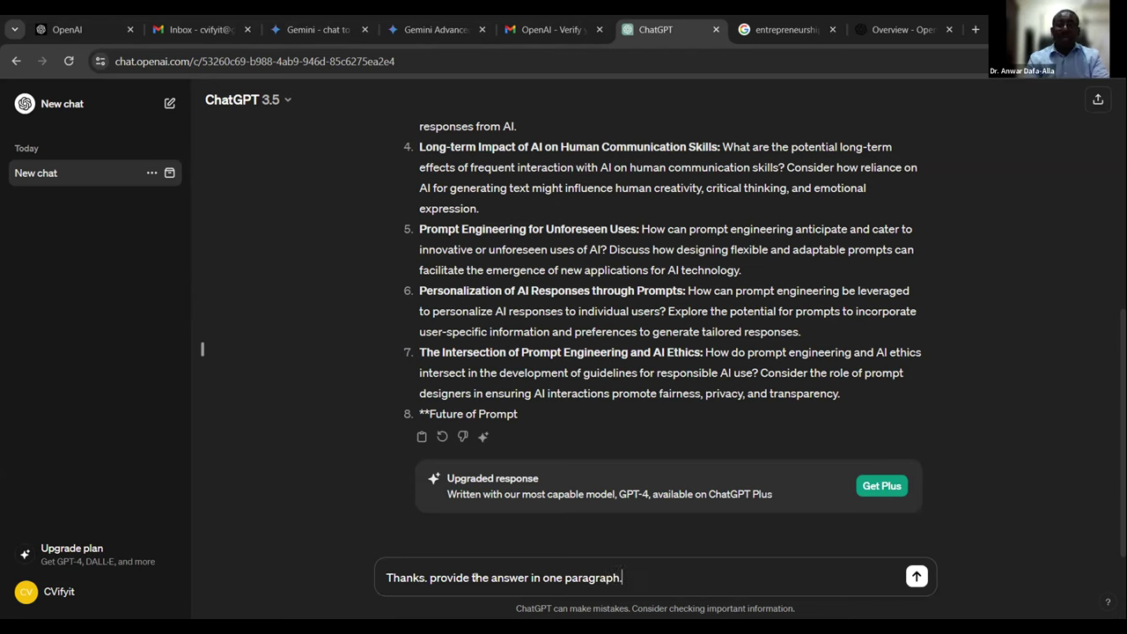
- Add "and translate it into Arabic. Use an informal tone." to the follow-up message and send it
{"action": "type", "text": ". and ttrans"}
{"action": "key", "text": "BackSpace"}
{"action": "key", "text": "BackSpace"}
{"action": "key", "text": "BackSpace"}
{"action": "key", "text": "BackSpace"}
{"action": "type", "text": "slate it into Arabic. Use"}
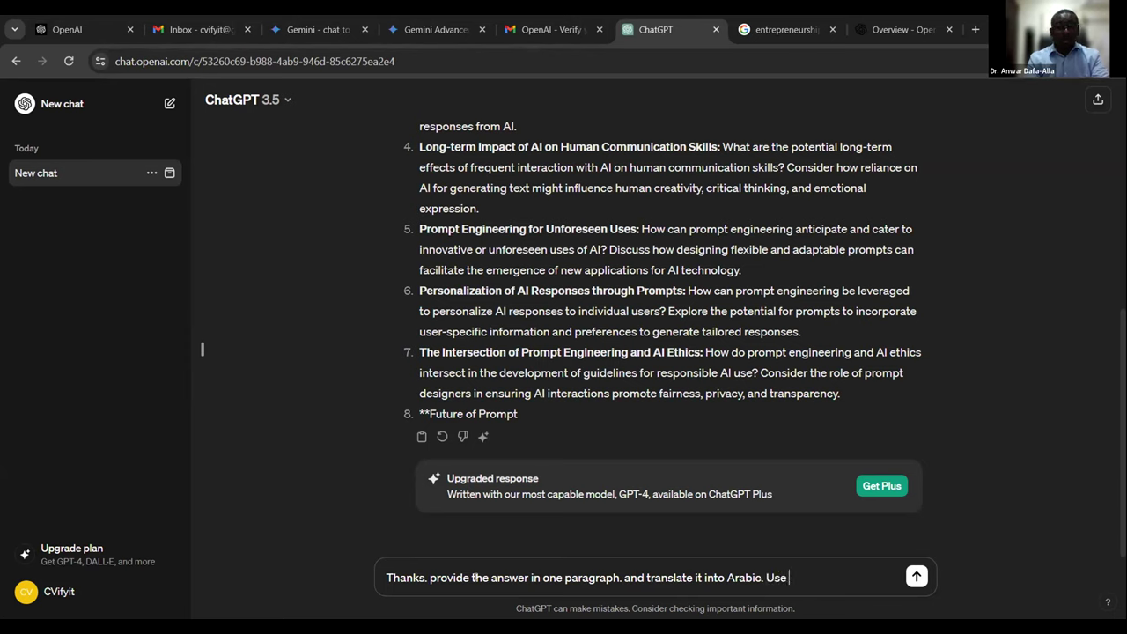
{"action": "type", "text": " an informal tone."}
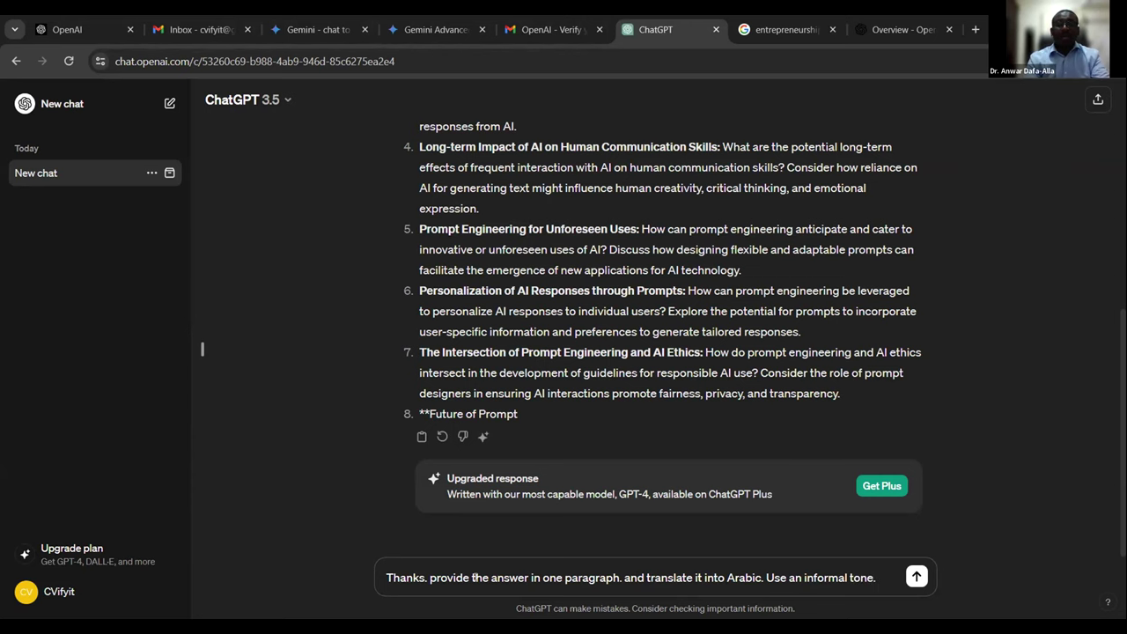
{"action": "key", "text": "Return"}
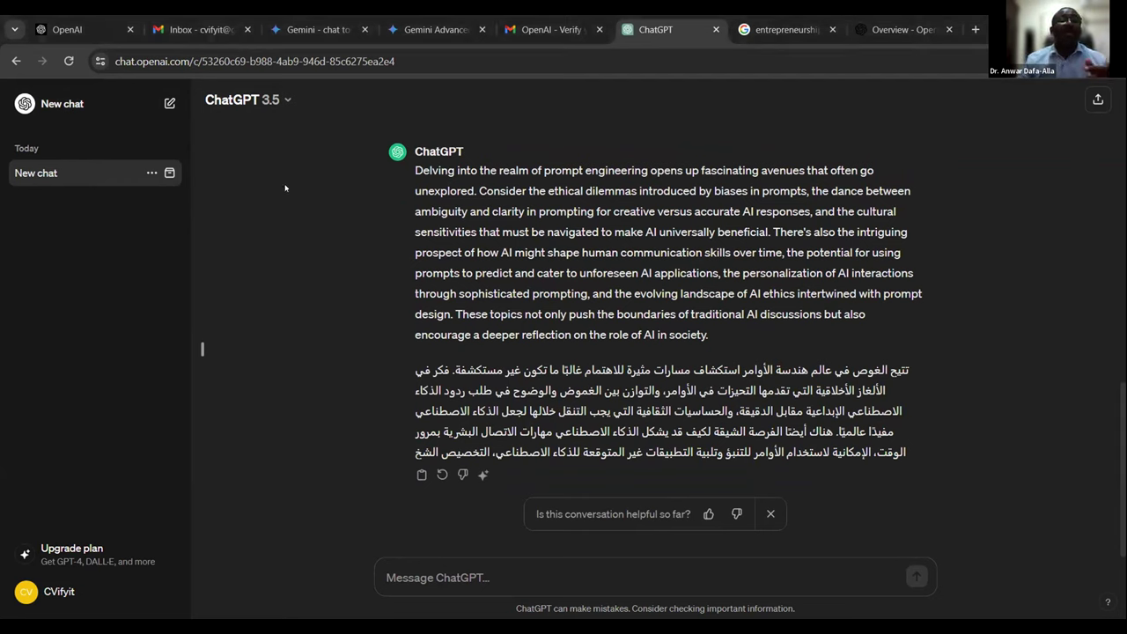
- Look over the available ChatGPT models, and view the Gemini Advanced offer page
{"action": "left_click", "coordinate": [270, 104]}
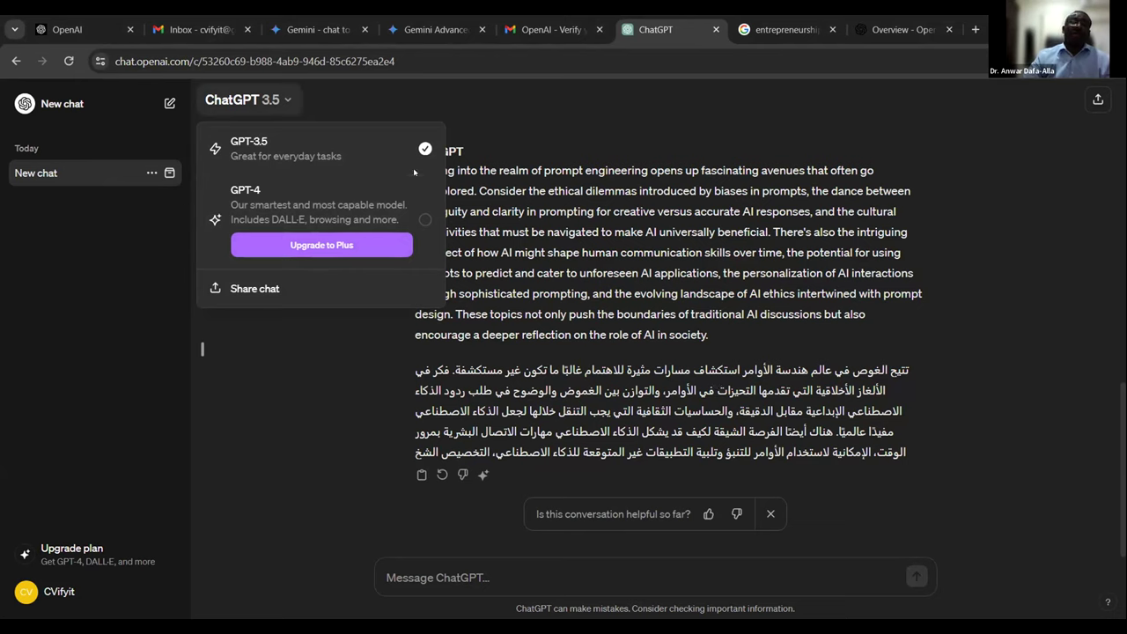
{"action": "left_click", "coordinate": [263, 418]}
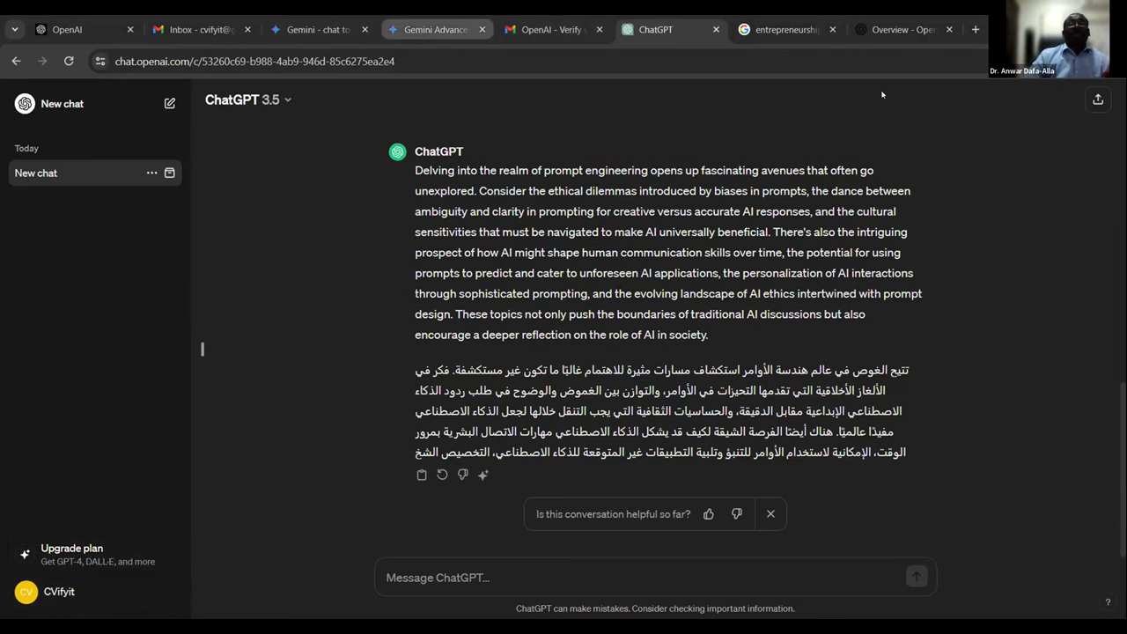
{"action": "left_click", "coordinate": [435, 29]}
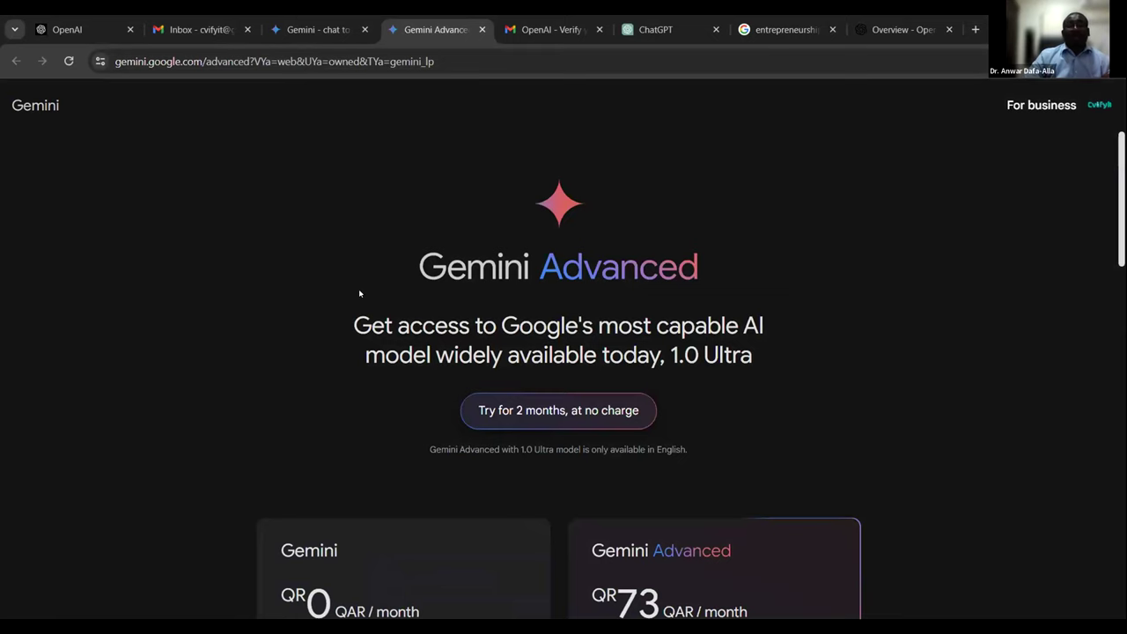
{"action": "scroll", "coordinate": [359, 292], "scroll_direction": "down", "scroll_amount": 3}
{"action": "scroll", "coordinate": [489, 84], "scroll_direction": "up", "scroll_amount": 3}
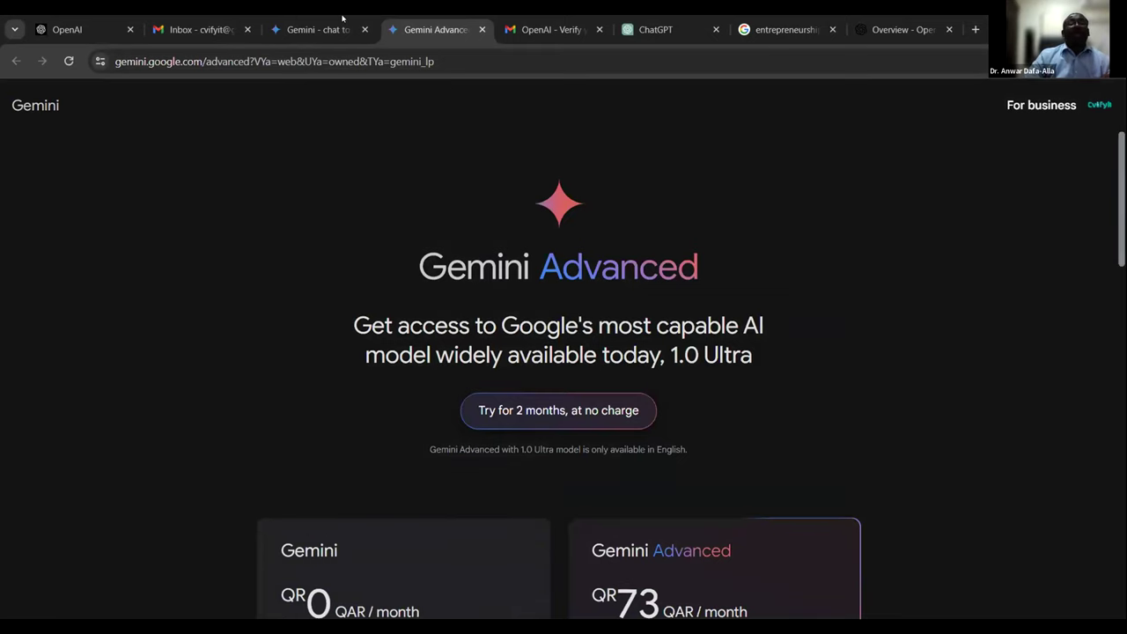
- Switch to the Gemini chat page, dismiss the error and try to start a chat with Gemini
{"action": "key", "text": "ctrl+shift+Tab"}
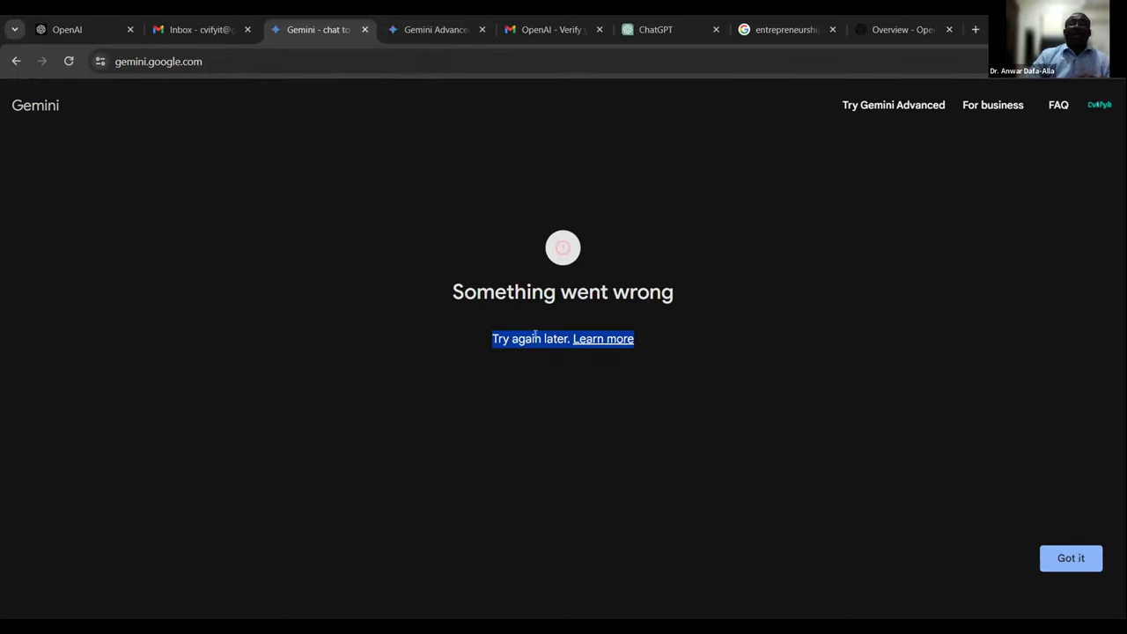
{"action": "left_click", "coordinate": [1055, 564]}
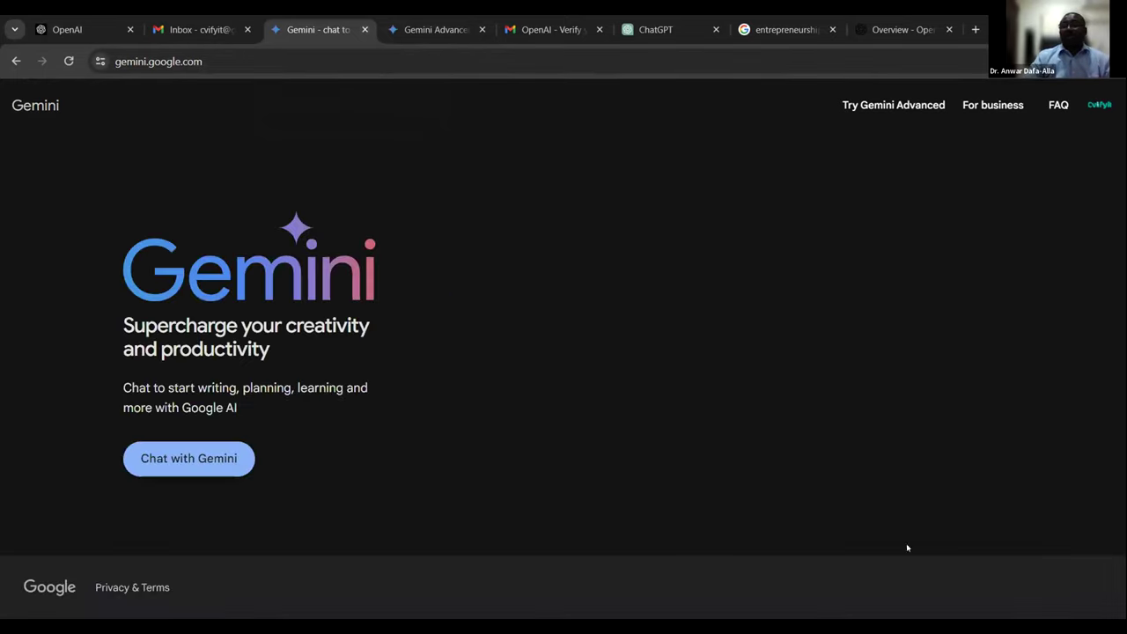
{"action": "left_click", "coordinate": [192, 470]}
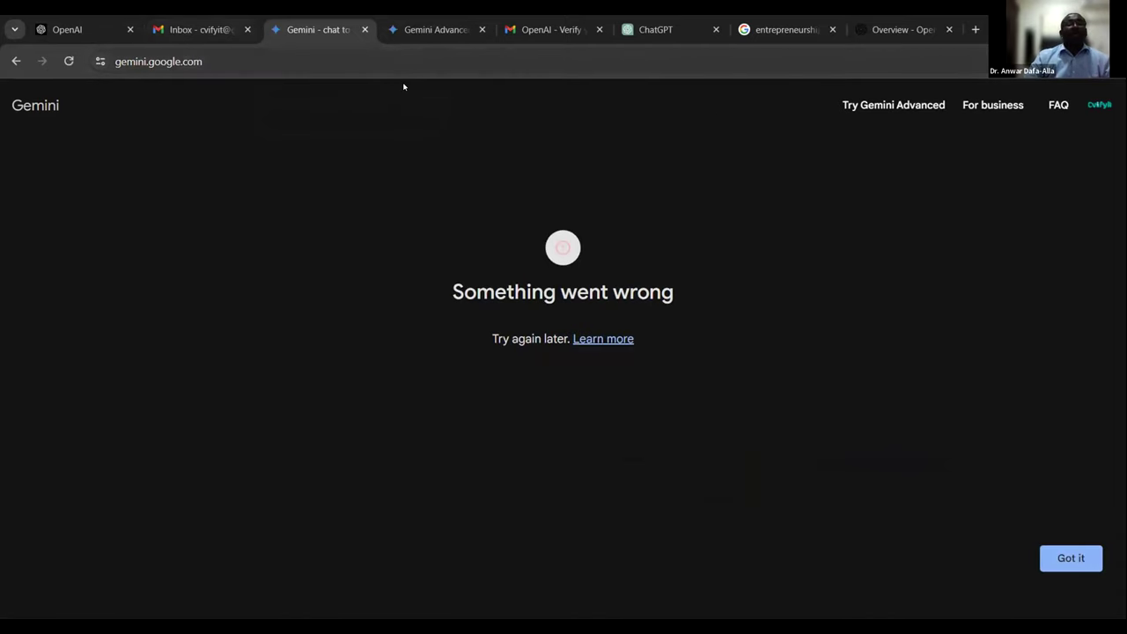
- Return to ChatGPT and begin a new prompt with "I need to write an article about Ramadan in Sudan."
{"action": "left_click", "coordinate": [670, 18]}
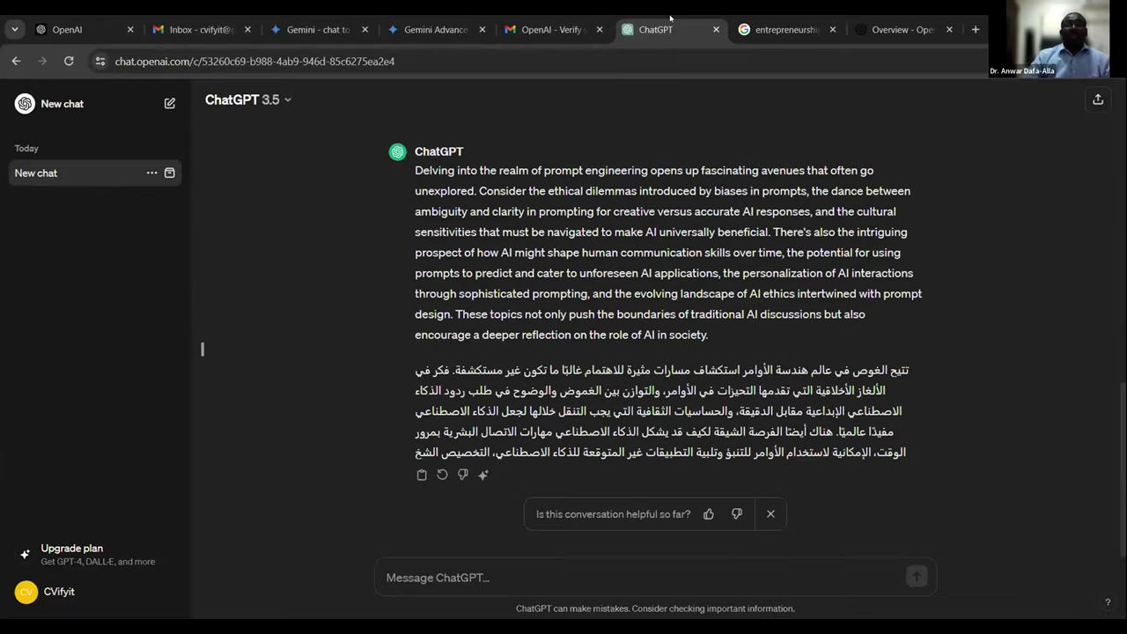
{"action": "triple_click", "coordinate": [524, 388]}
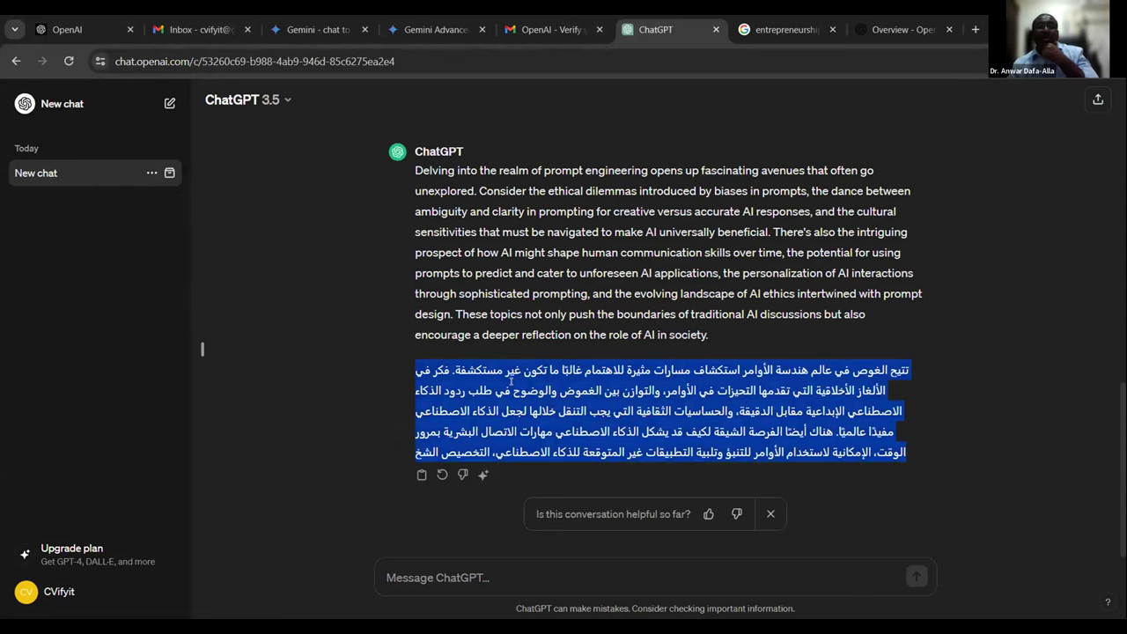
{"action": "left_click", "coordinate": [431, 581]}
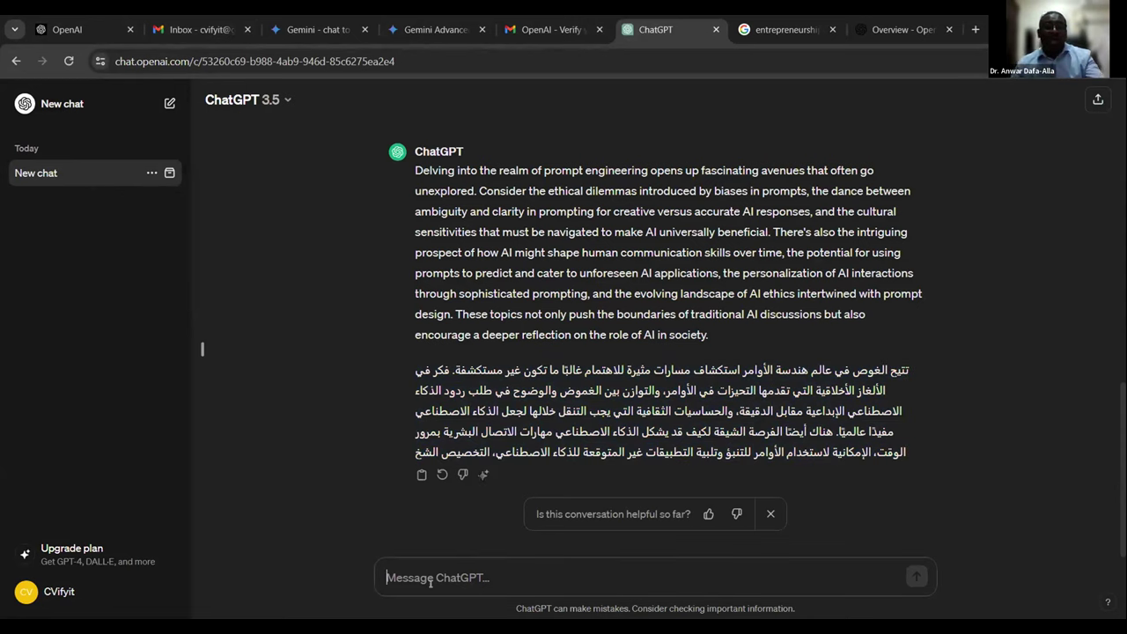
{"action": "type", "text": "I need to"}
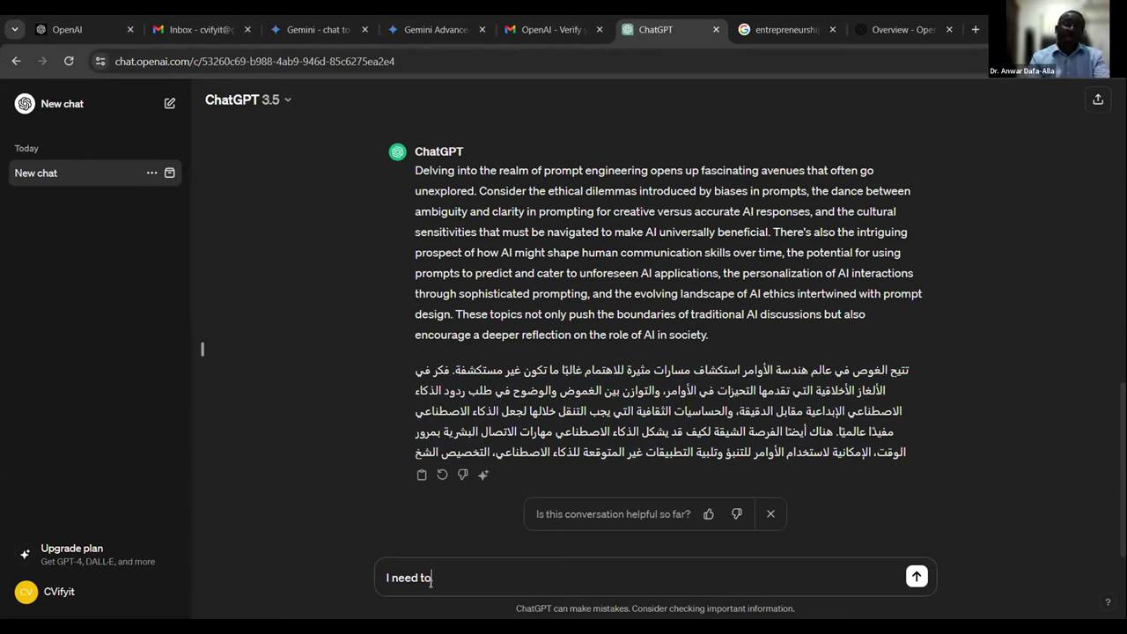
{"action": "type", "text": " wri"}
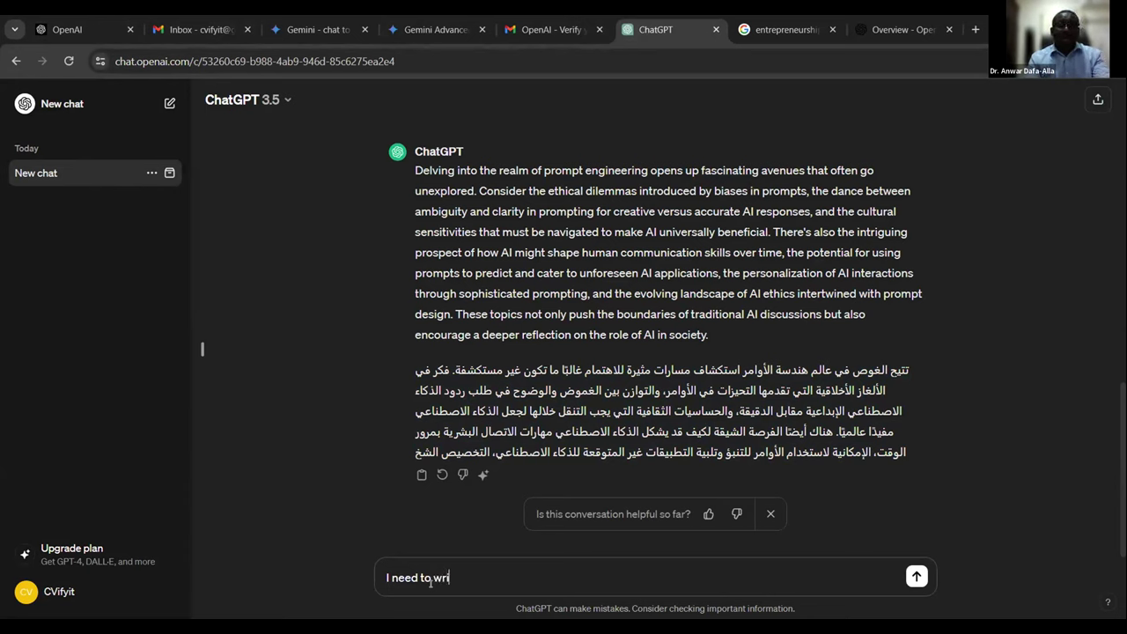
{"action": "type", "text": "te an article about "}
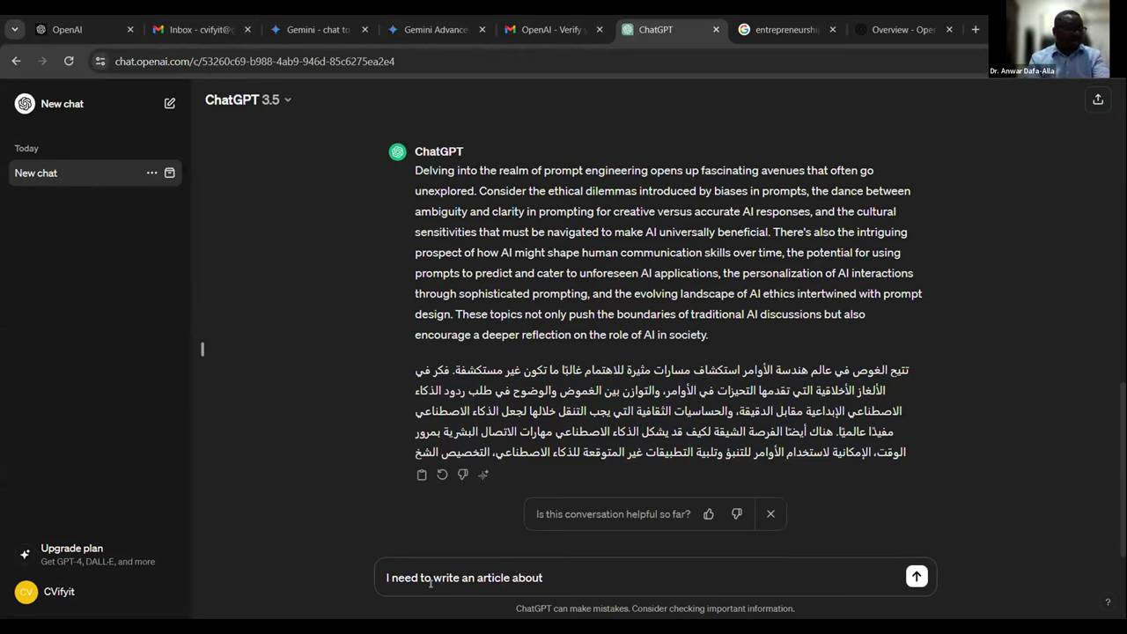
{"action": "type", "text": "Ra"}
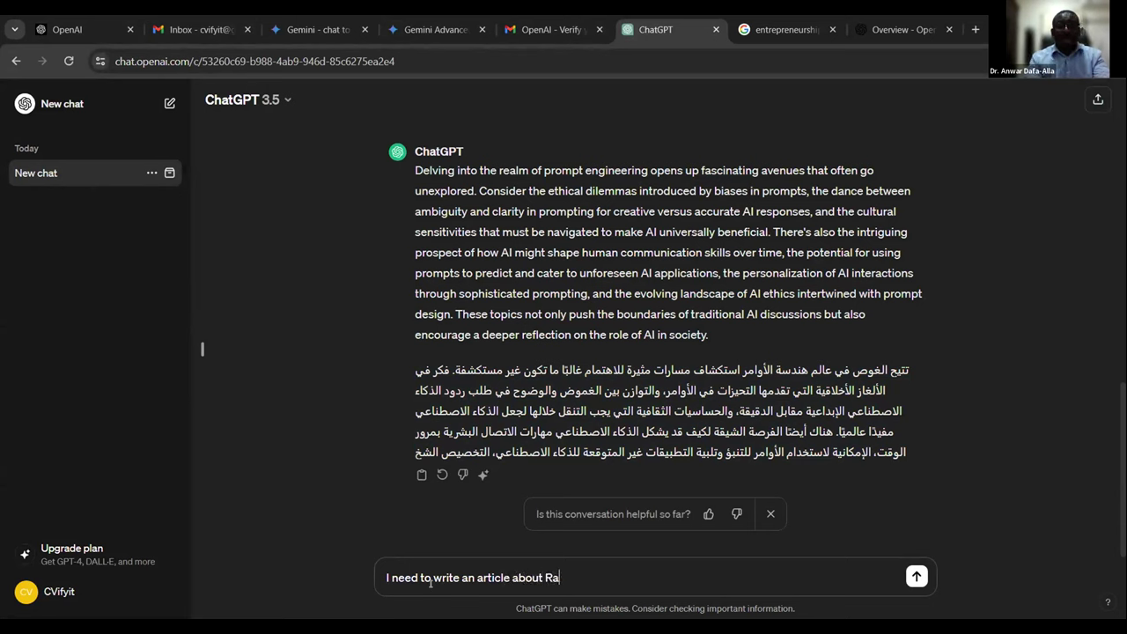
{"action": "type", "text": "madan in Sudan. I "}
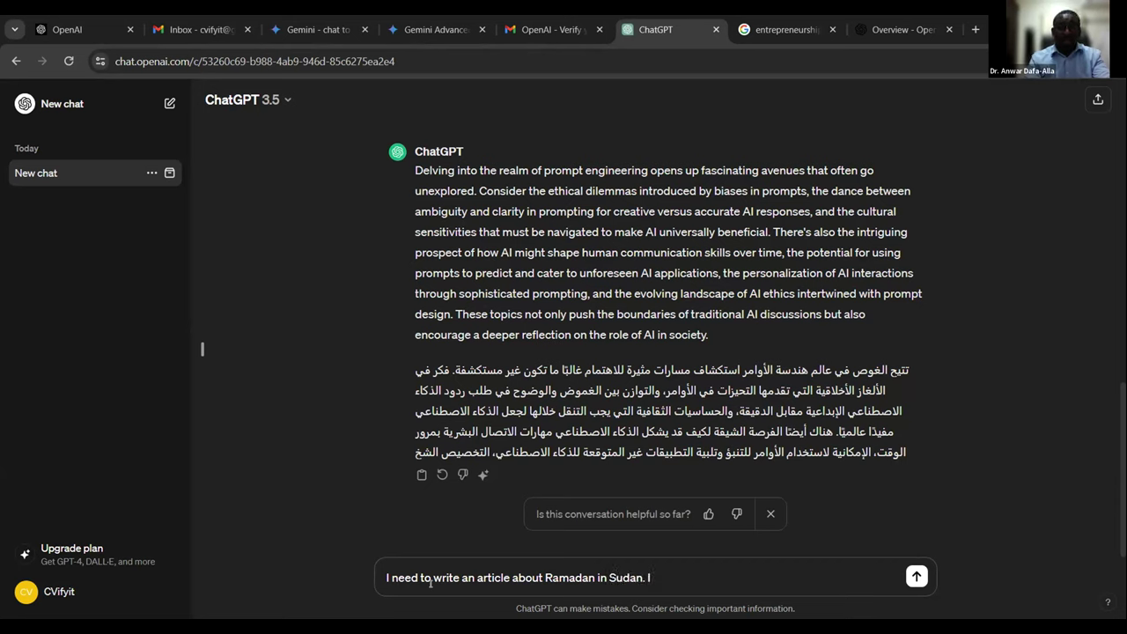
- Continue the prompt with "I would use Eltayeb Salih's tone but in a happy mode."
{"action": "type", "text": "would use Eltayeb S"}
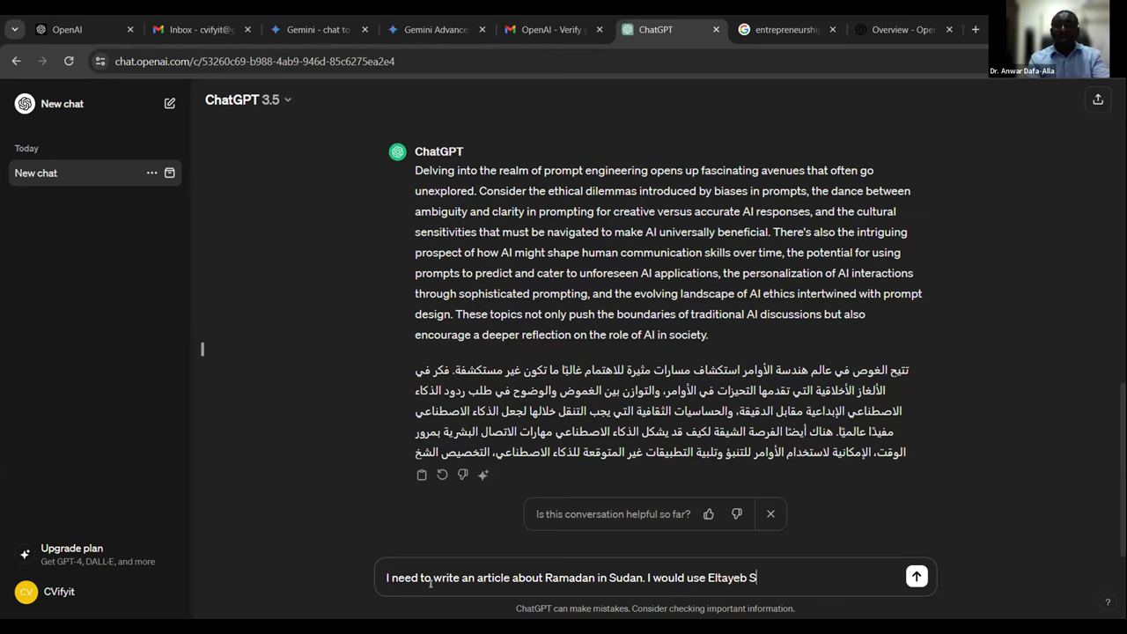
{"action": "type", "text": "alih's t"}
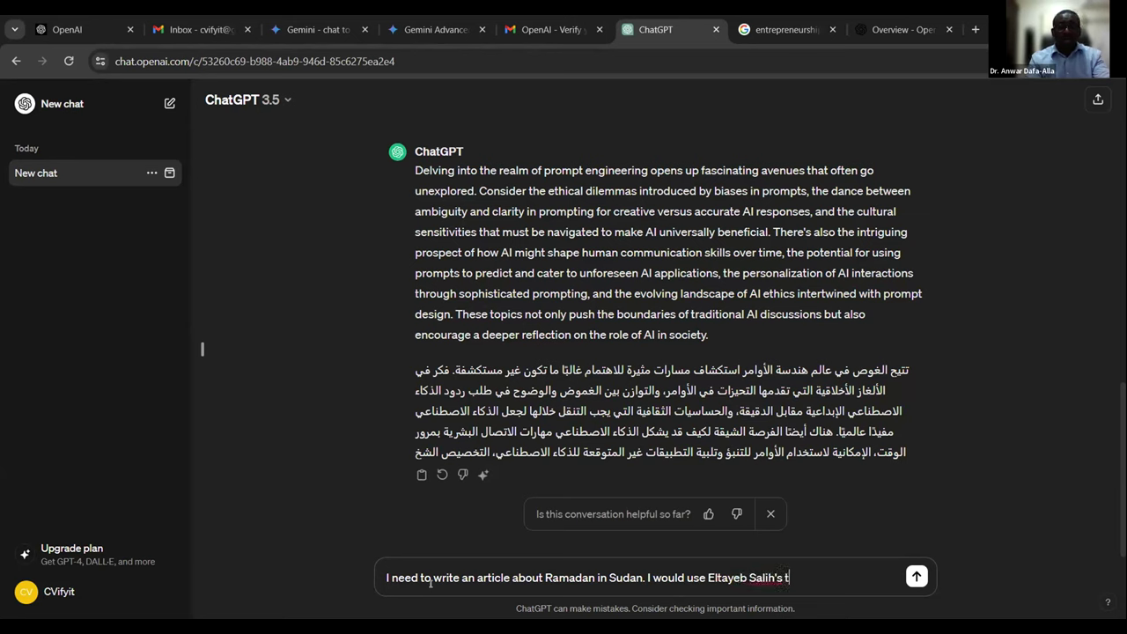
{"action": "type", "text": "one"}
{"action": "key", "text": "BackSpace"}
{"action": "type", "text": "but in "}
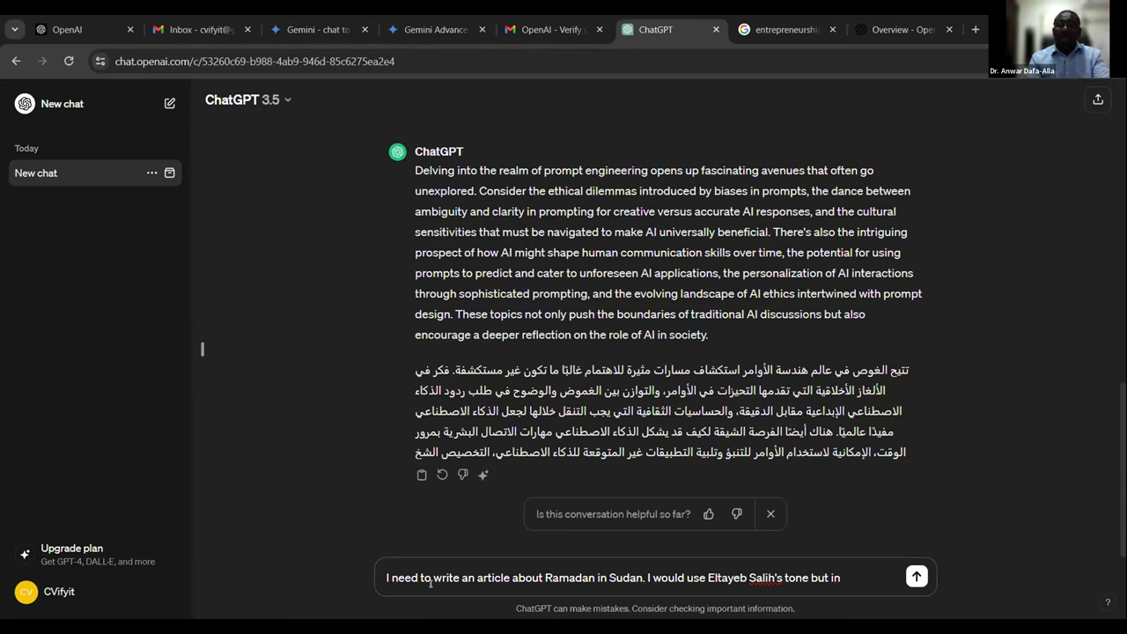
{"action": "type", "text": "a happy mo"}
{"action": "type", "text": "de."}
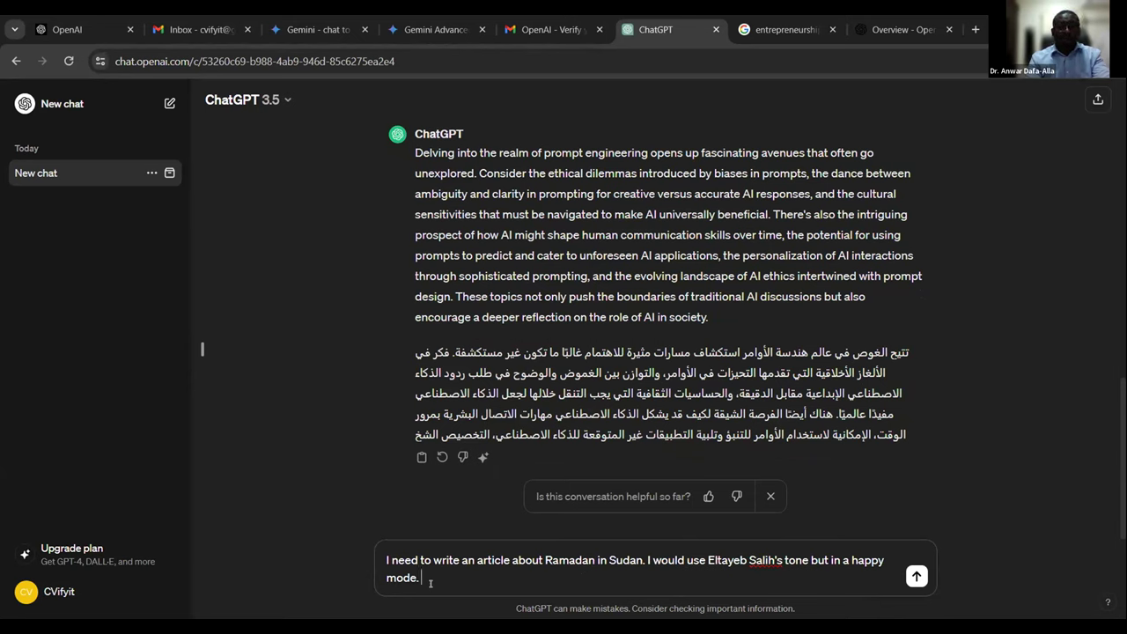
- Finish the prompt with "the prompt shouldn't exceed 500 words and in Arabic" and send it
{"action": "type", "text": "the rpromt"}
{"action": "key", "text": "BackSpace"}
{"action": "type", "text": "p"}
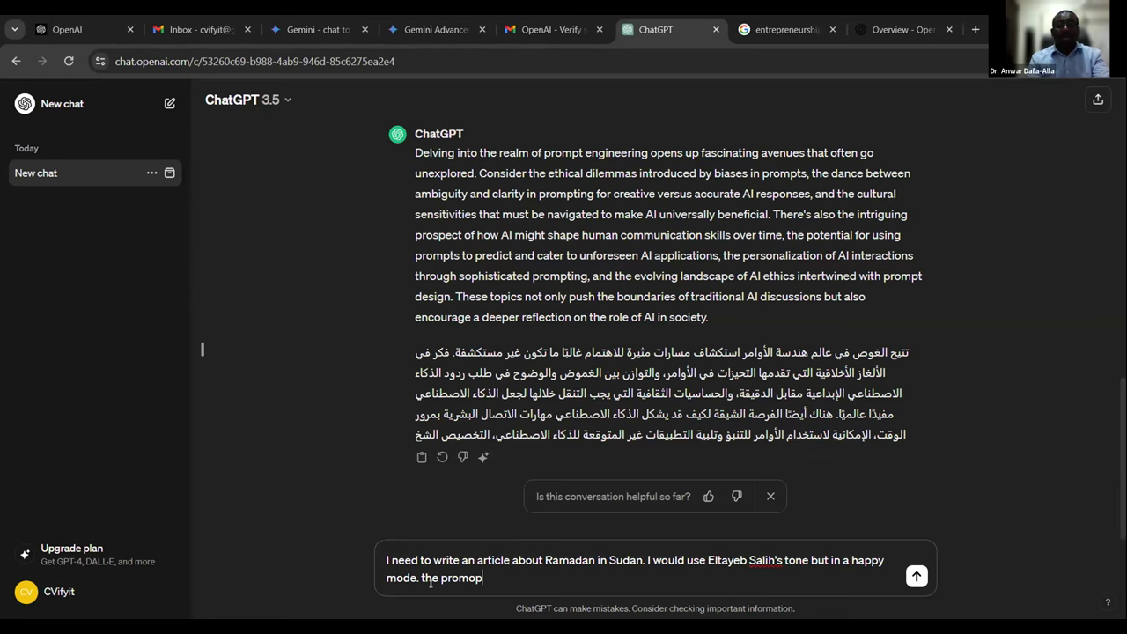
{"action": "type", "text": "t shouldn't exceed "}
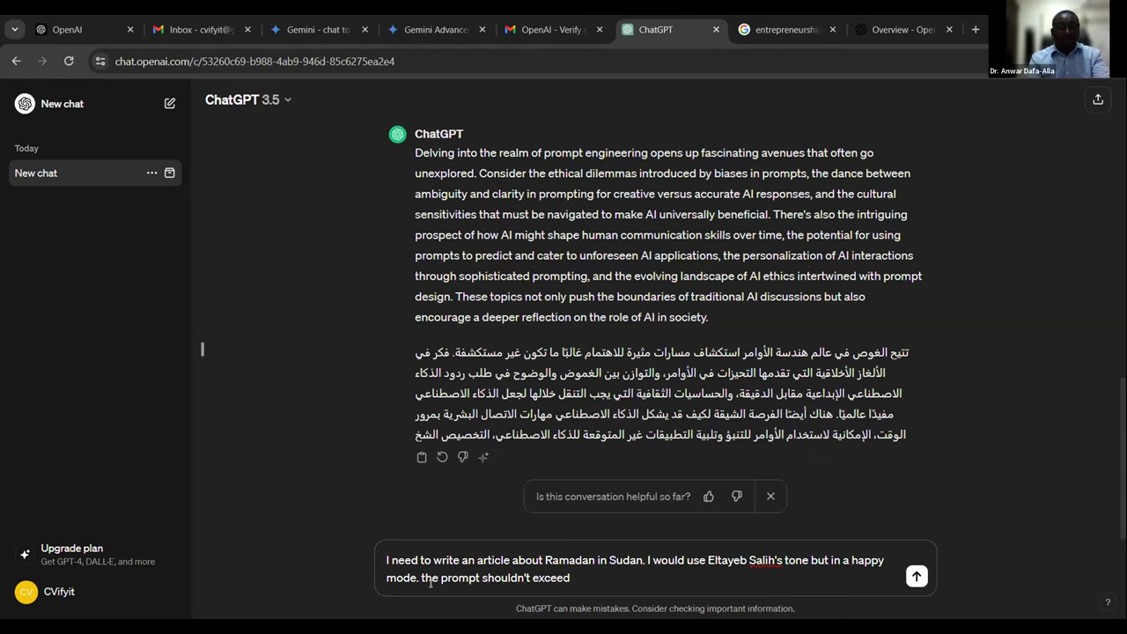
{"action": "type", "text": "500 words."}
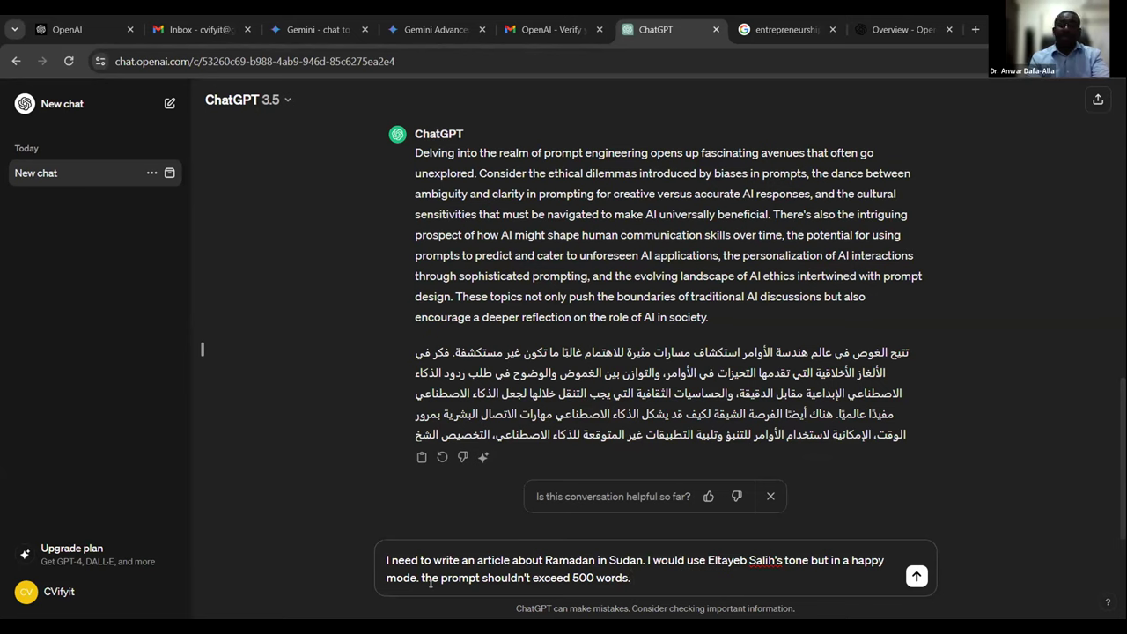
{"action": "type", "text": " and in Arabic"}
{"action": "key", "text": "Return"}
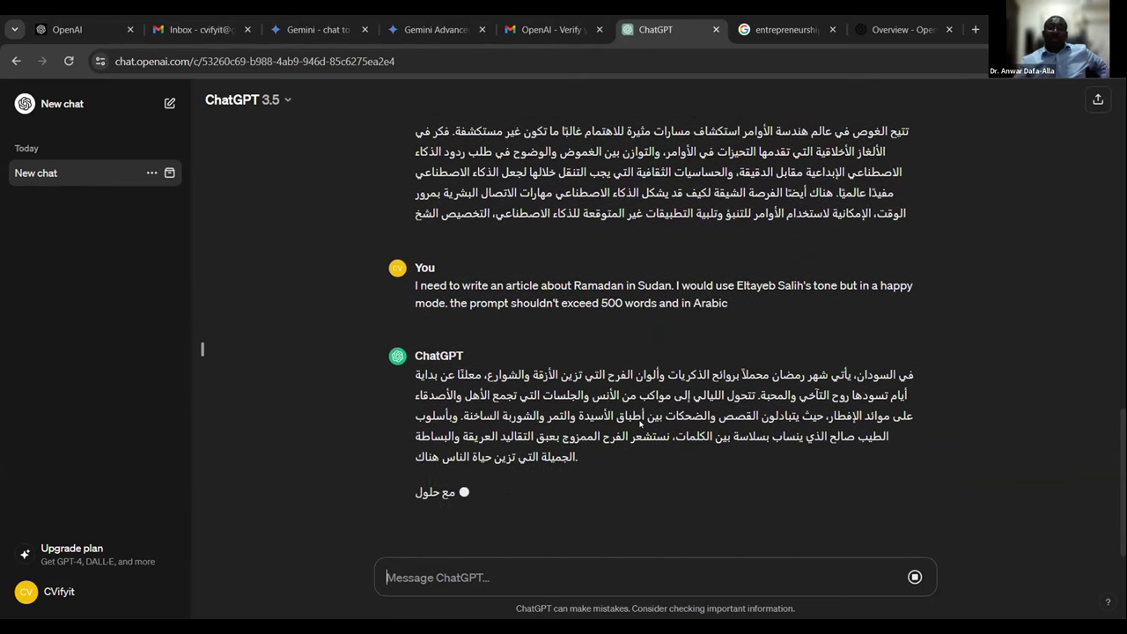
- Read through the generated Arabic article about Ramadan in Sudan and the prompt above it
{"action": "double_click", "coordinate": [596, 408]}
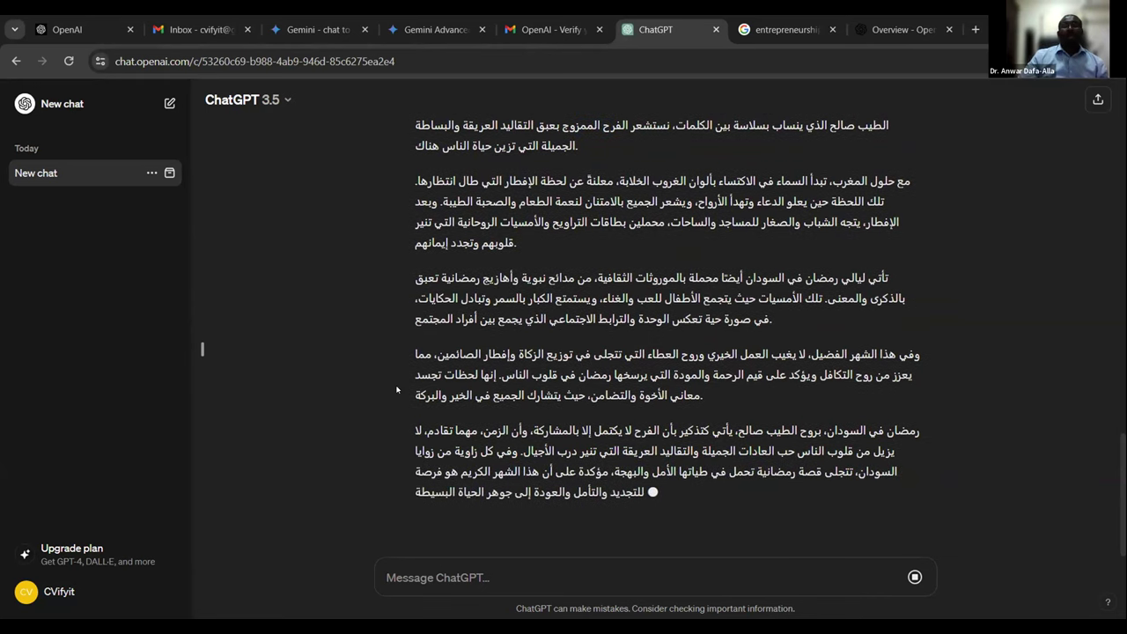
{"action": "scroll", "coordinate": [554, 381], "scroll_direction": "up", "scroll_amount": 2}
{"action": "scroll", "coordinate": [598, 376], "scroll_direction": "down", "scroll_amount": 2}
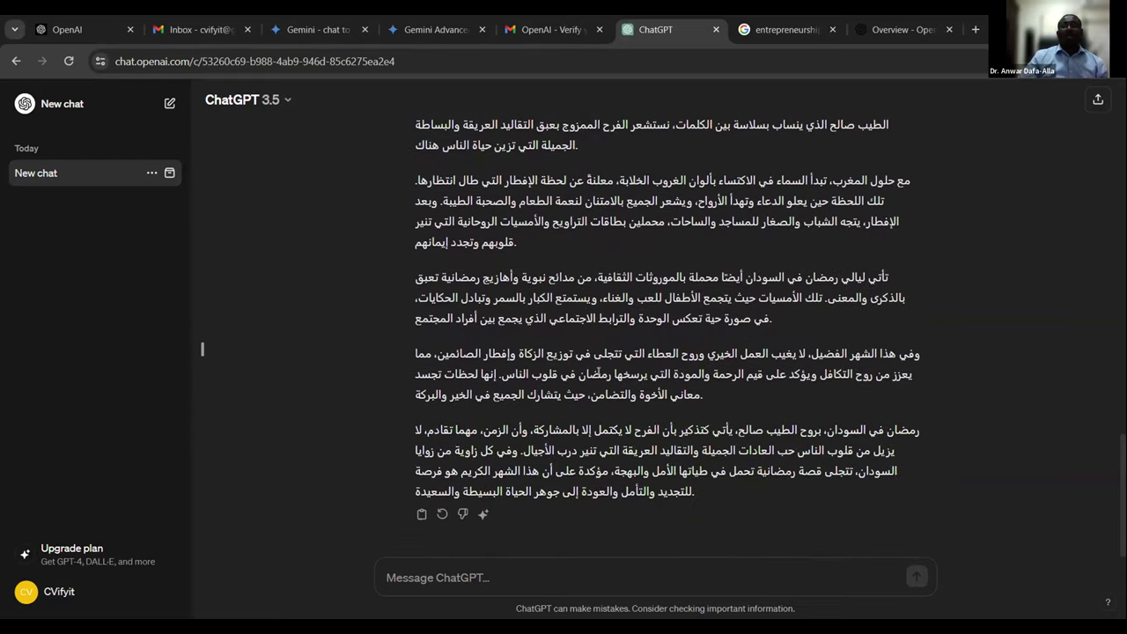
{"action": "scroll", "coordinate": [603, 406], "scroll_direction": "up", "scroll_amount": 3}
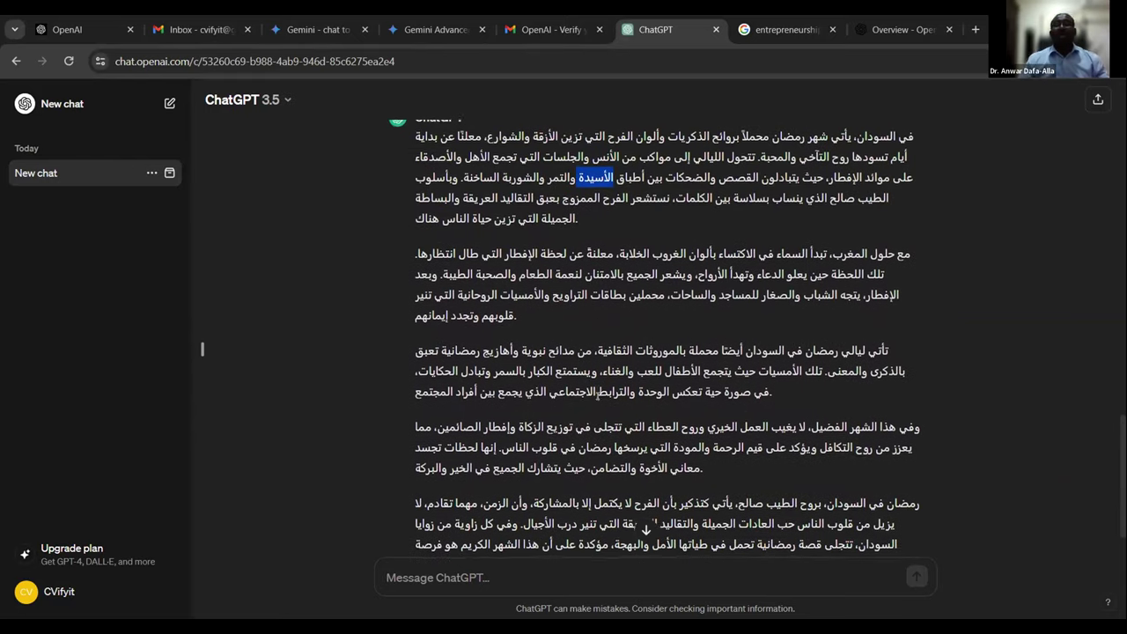
{"action": "triple_click", "coordinate": [492, 199]}
{"action": "key", "text": "ctrl+c"}
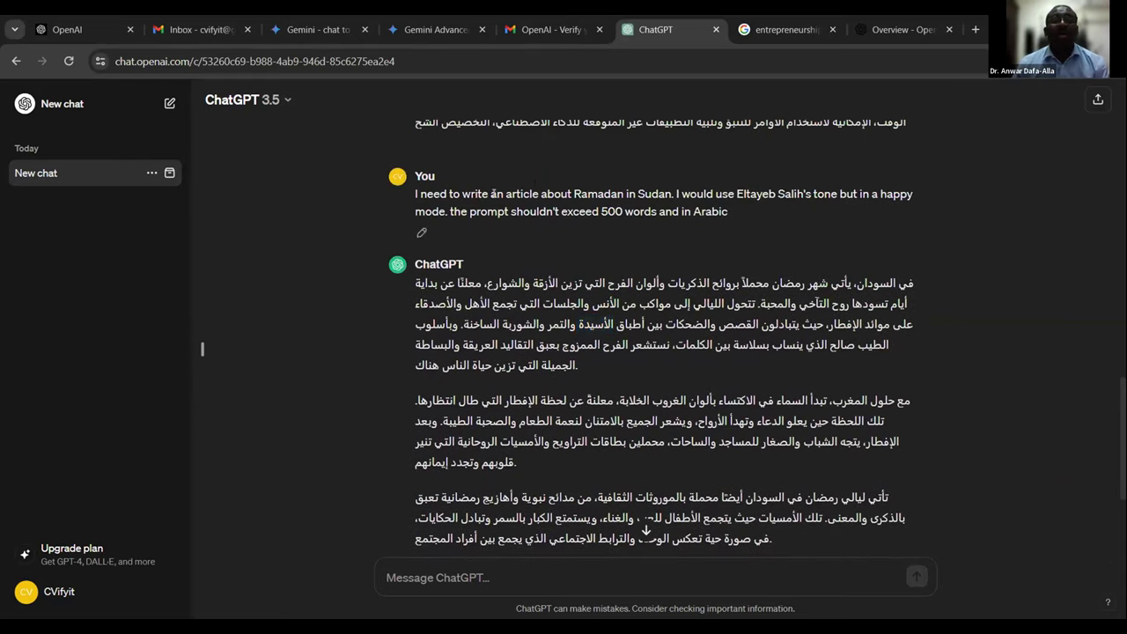
{"action": "scroll", "coordinate": [506, 396], "scroll_direction": "down", "scroll_amount": 3}
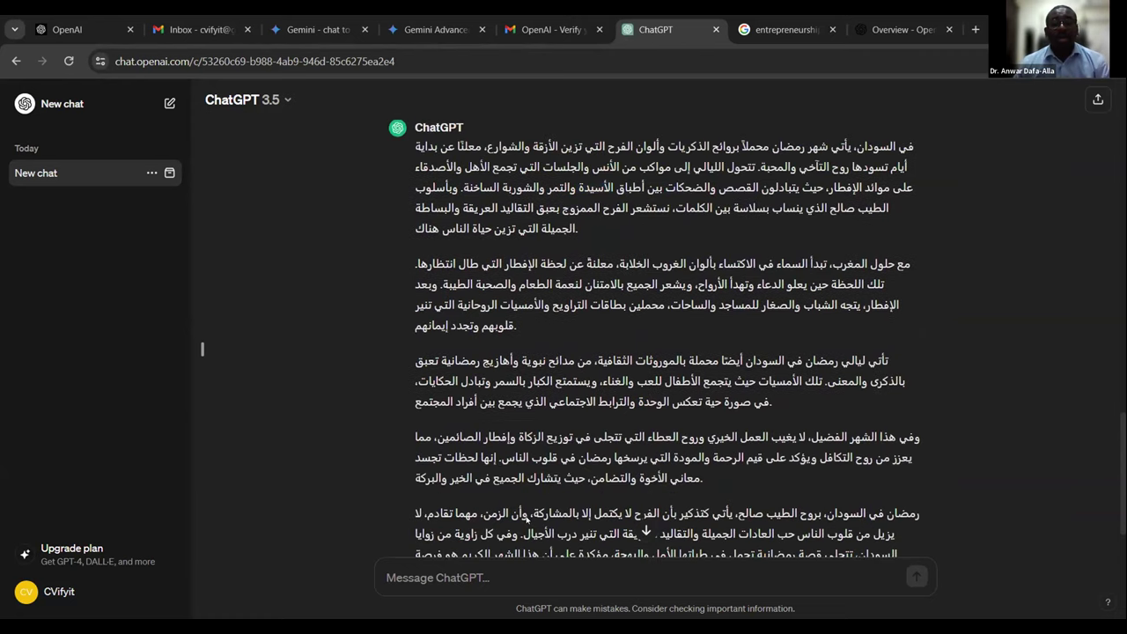
- Paste the previous Ramadan in Sudan prompt into the message box and highlight the word "الأسيدة" in the article's first paragraph
{"action": "left_click", "coordinate": [514, 583]}
{"action": "key", "text": "ctrl+v"}
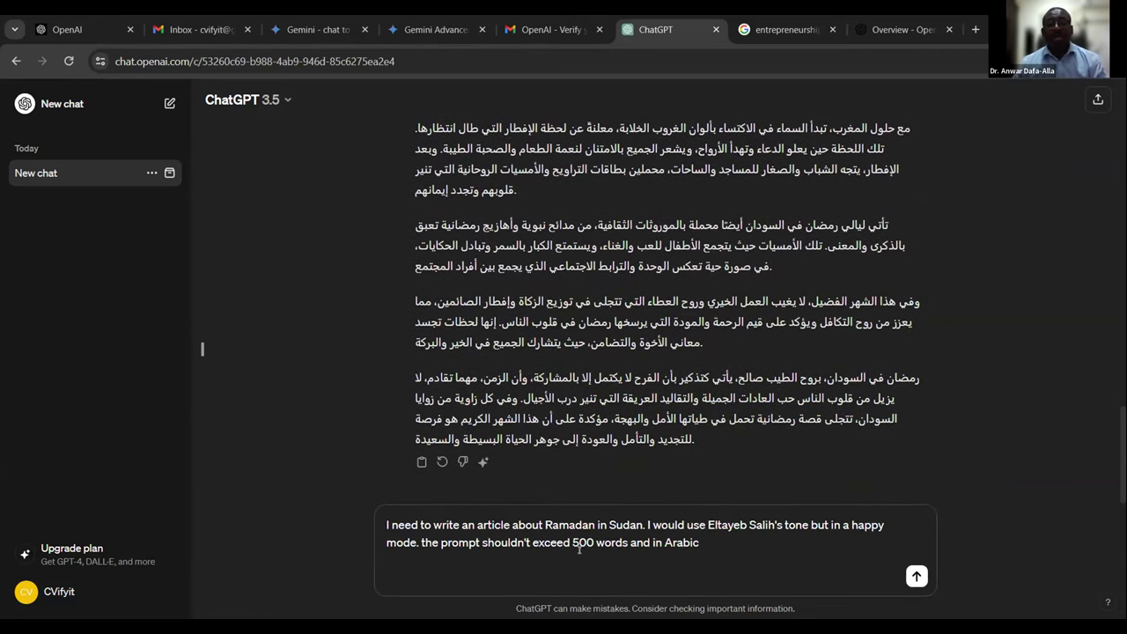
{"action": "scroll", "coordinate": [616, 423], "scroll_direction": "up", "scroll_amount": 5}
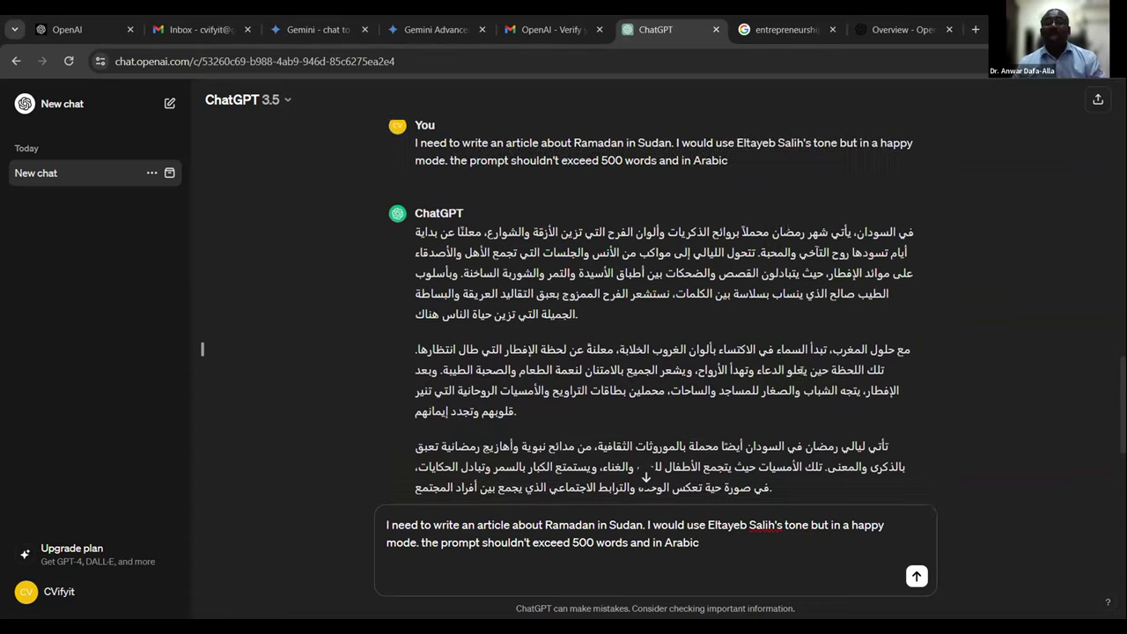
{"action": "scroll", "coordinate": [677, 404], "scroll_direction": "down", "scroll_amount": 3}
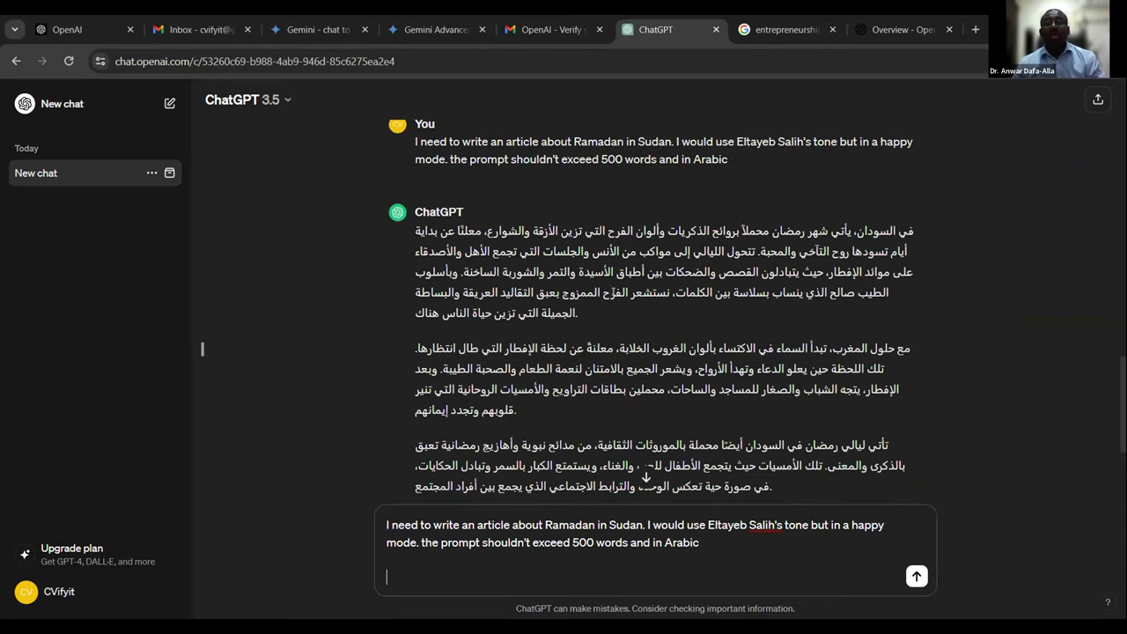
{"action": "double_click", "coordinate": [595, 271]}
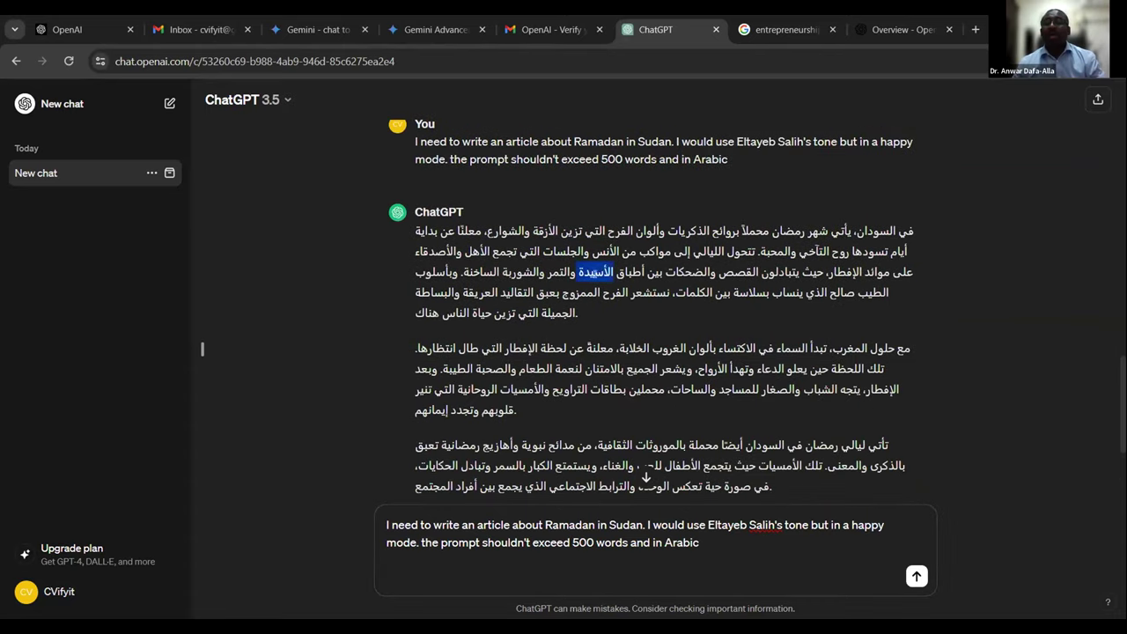
{"action": "scroll", "coordinate": [595, 271], "scroll_direction": "down", "scroll_amount": 3}
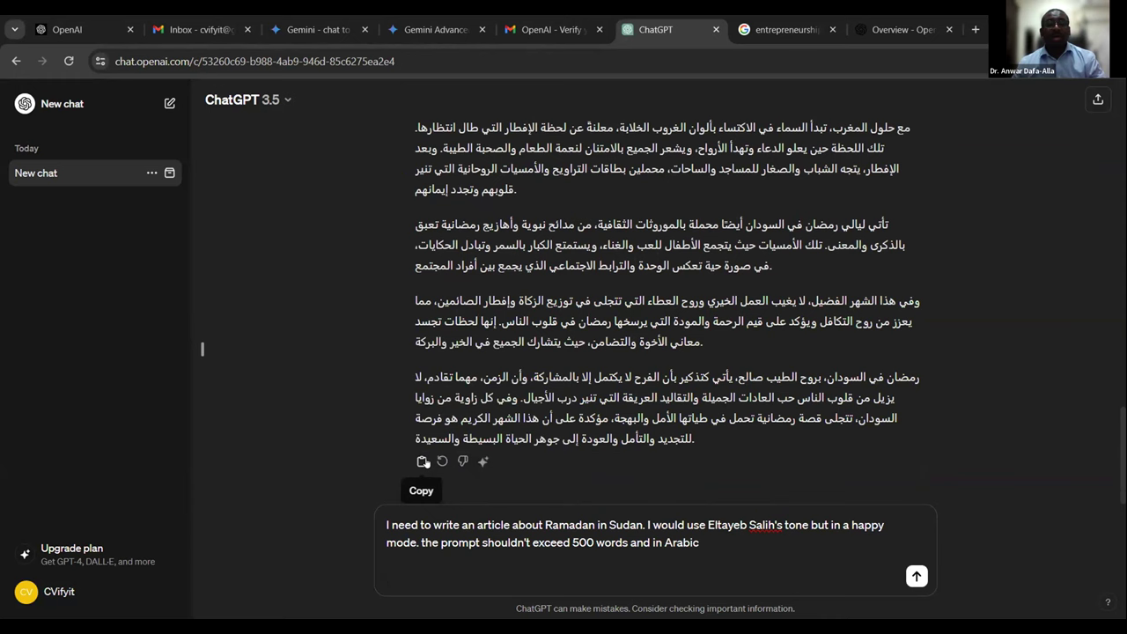
- Rate the Ramadan article as a bad response and submit the feedback "العصيدة هي أكلة سودانية معروفة. وليست الأسيدة. مفهوم؟"
{"action": "left_click", "coordinate": [463, 462]}
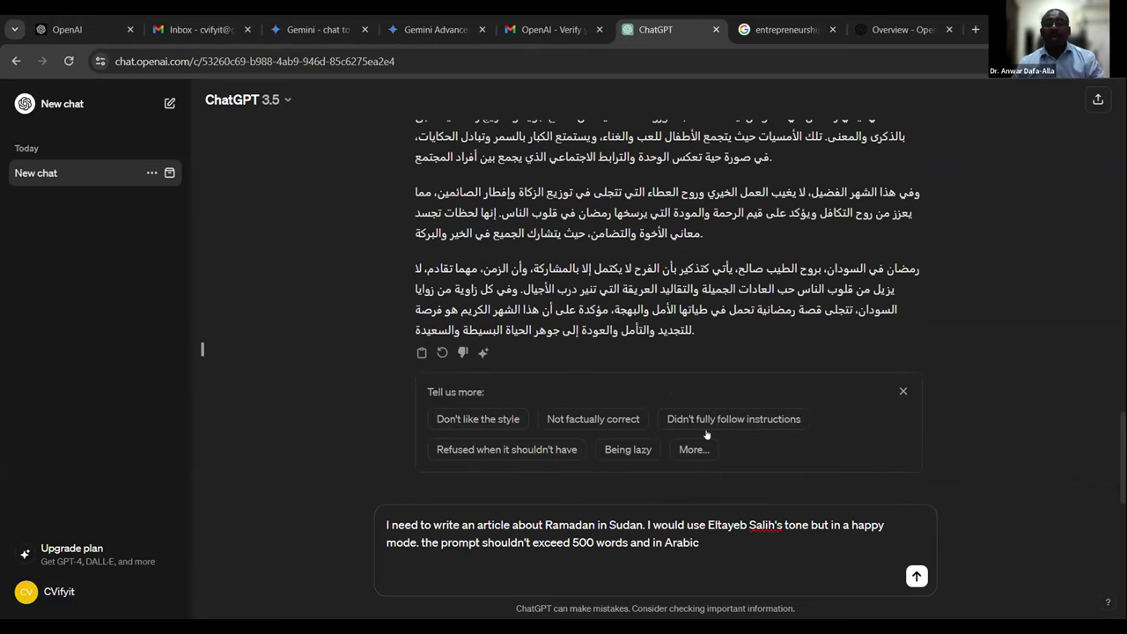
{"action": "left_click", "coordinate": [698, 451]}
{"action": "left_click", "coordinate": [495, 401]}
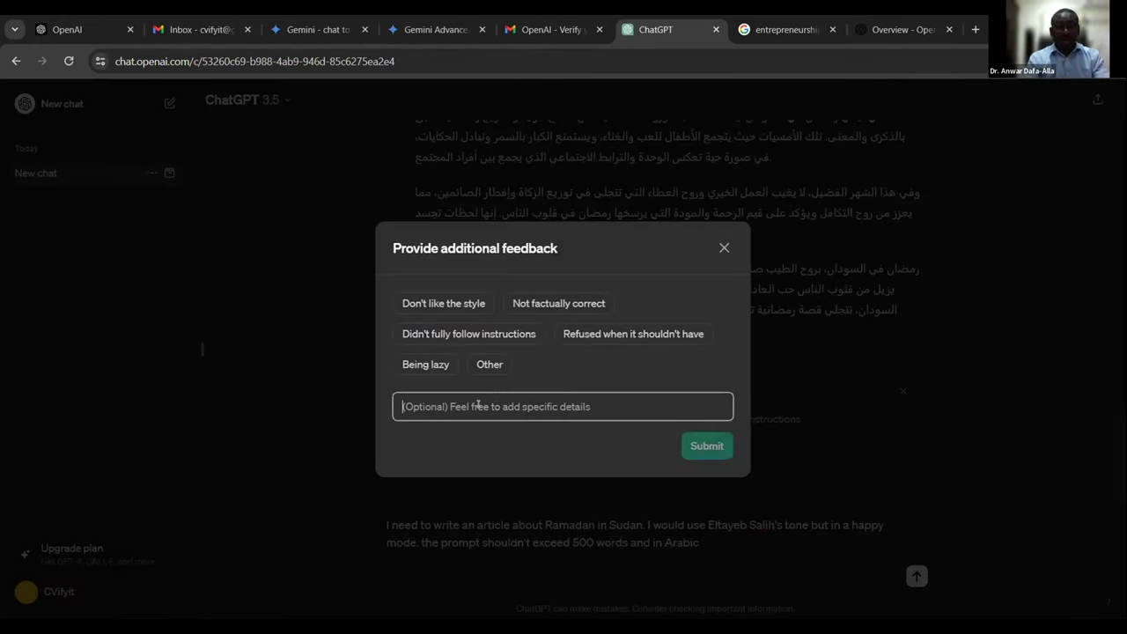
{"action": "type", "text": "العصيدة"}
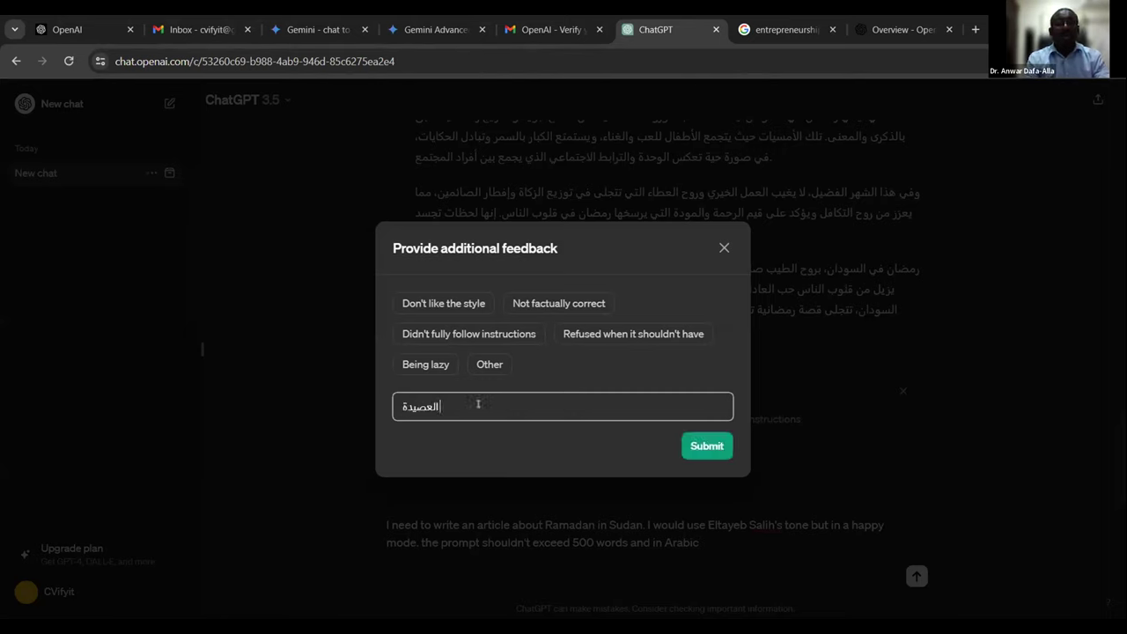
{"action": "type", "text": "أكلة سودانية م"}
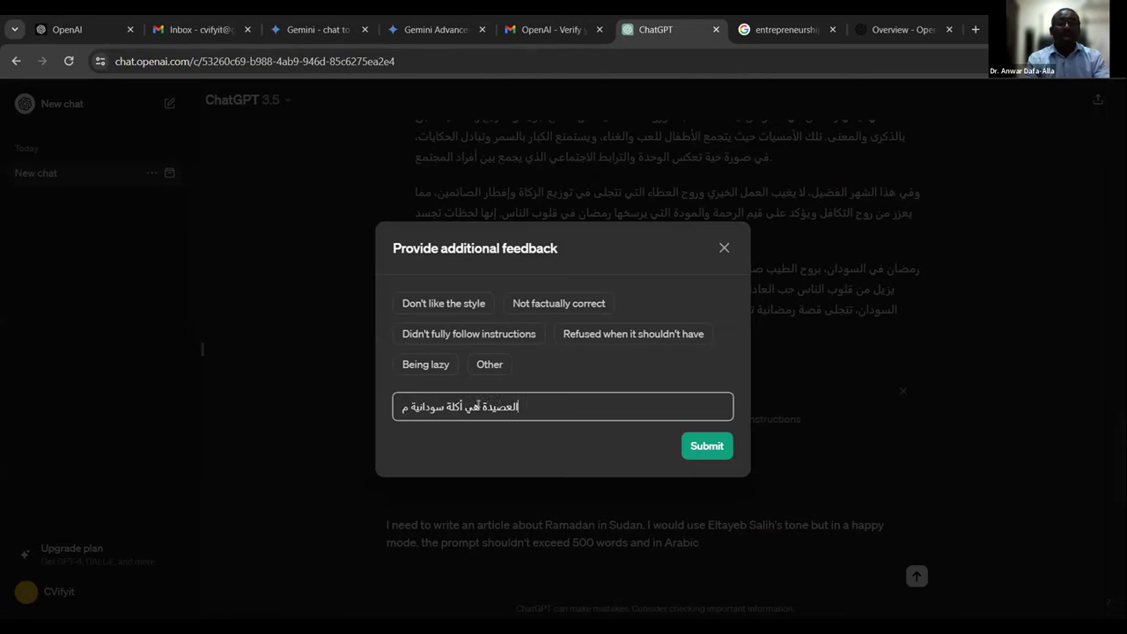
{"action": "type", "text": "عروفة. و"}
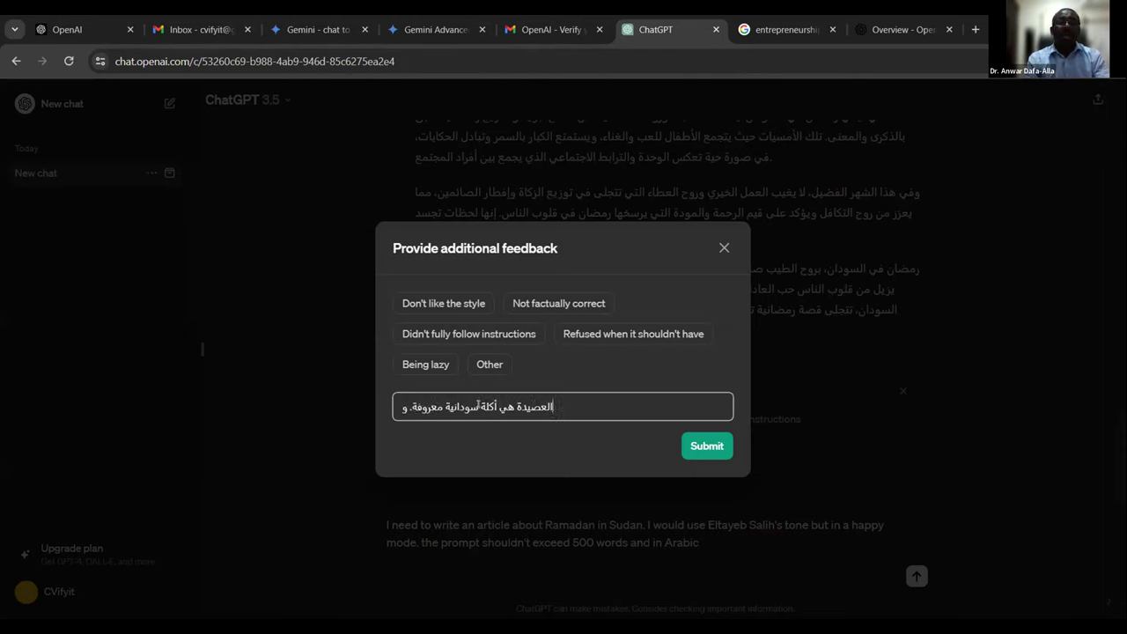
{"action": "type", "text": "ليست الأسي"}
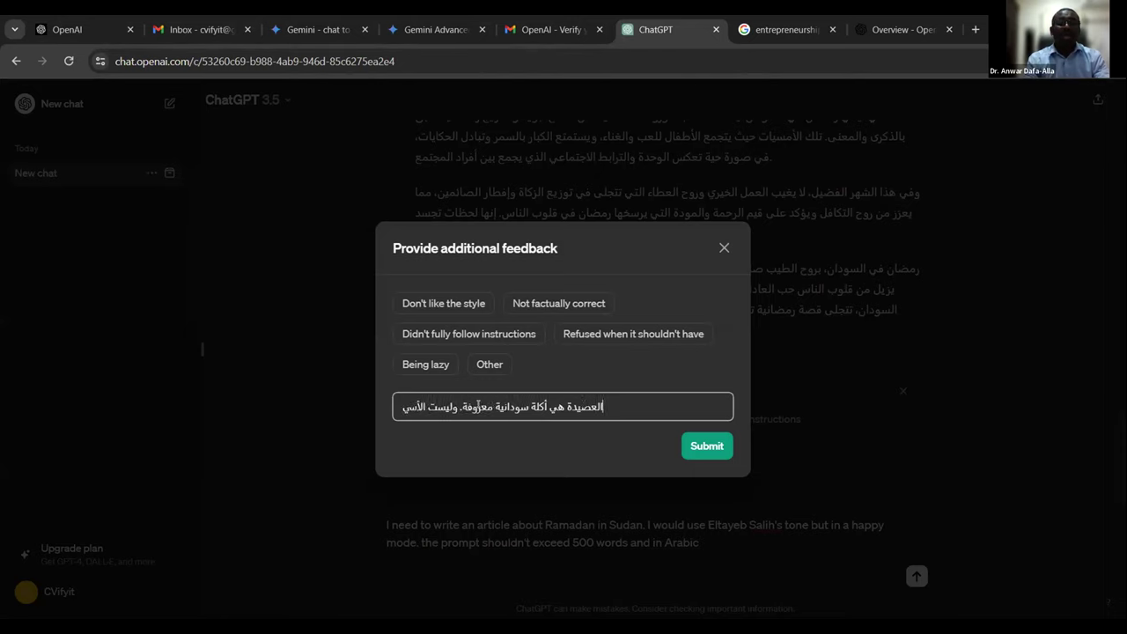
{"action": "type", "text": "دة. مفهوو"}
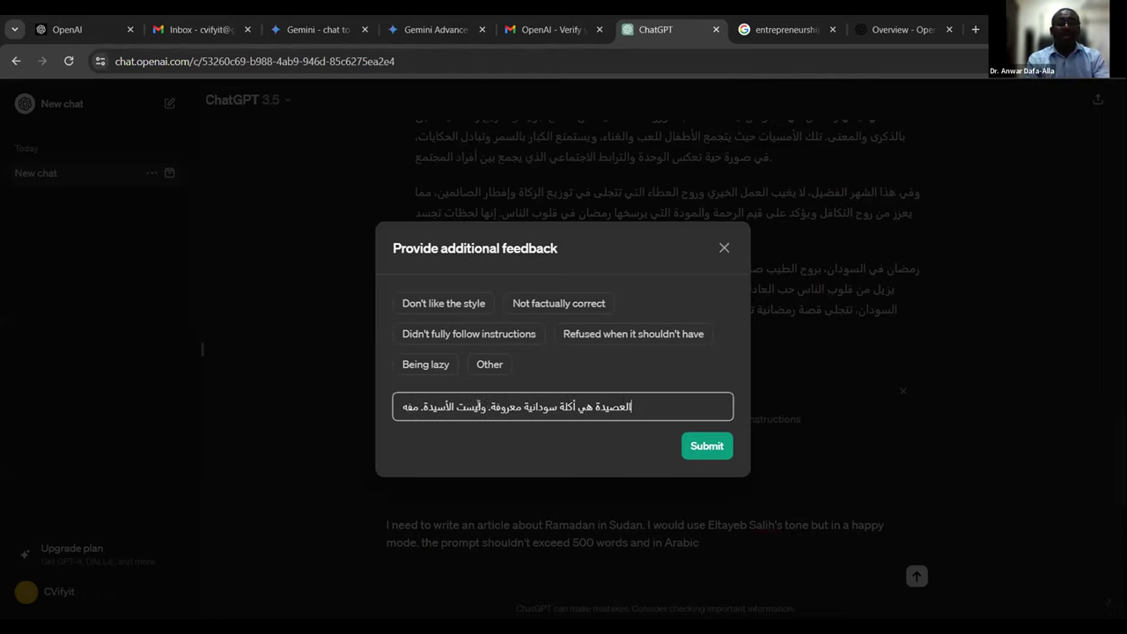
{"action": "key", "text": "BackSpace"}
{"action": "key", "text": "BackSpace"}
{"action": "type", "text": "وم؟"}
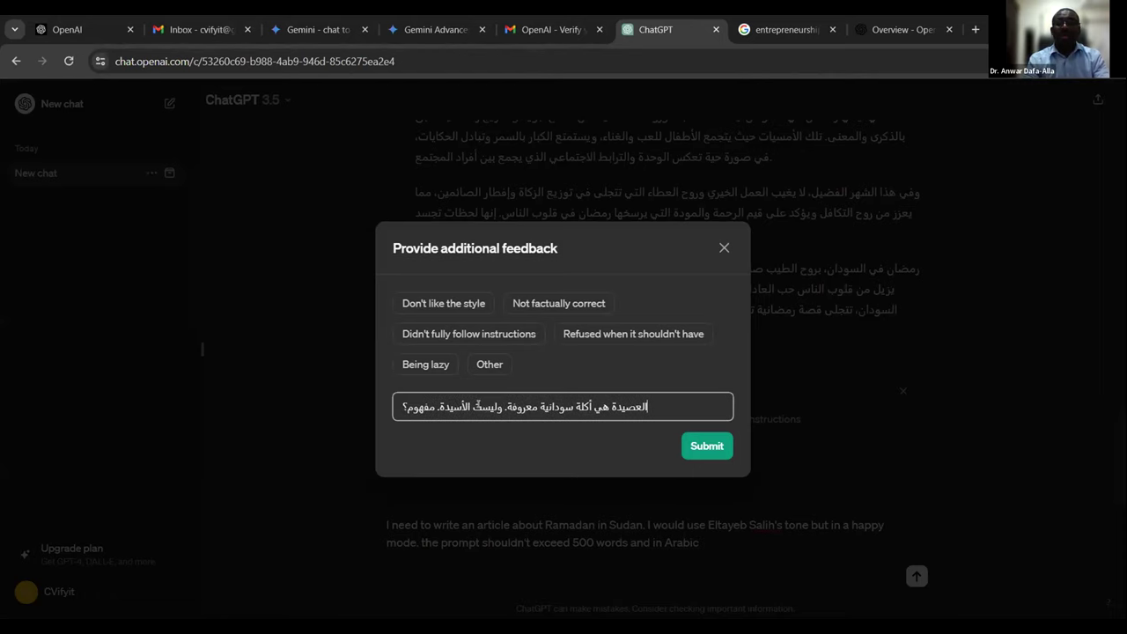
{"action": "left_click", "coordinate": [707, 444]}
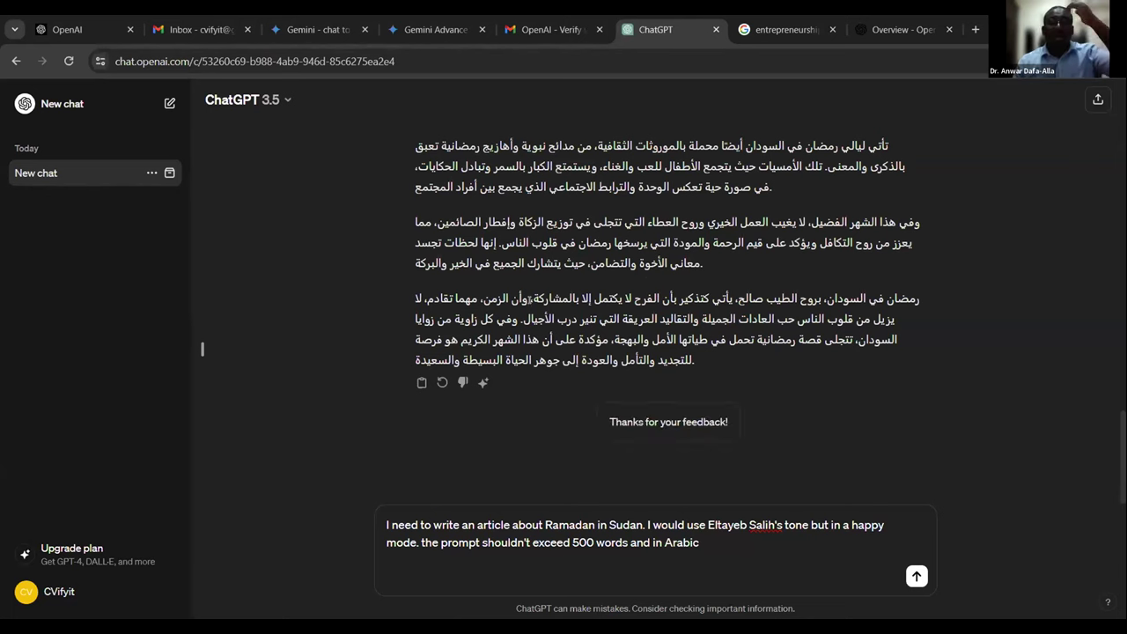
- Reword the pasted prompt's topic to "Ramadan Sudanese outside Sudan"
{"action": "scroll", "coordinate": [659, 418], "scroll_direction": "up", "scroll_amount": 1}
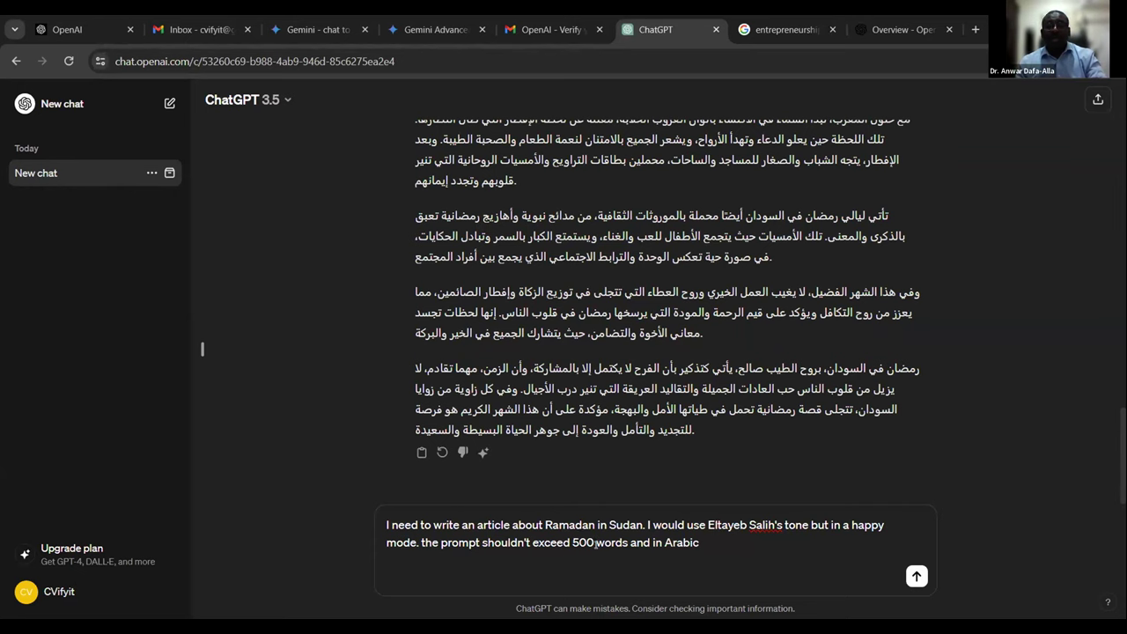
{"action": "double_click", "coordinate": [564, 524]}
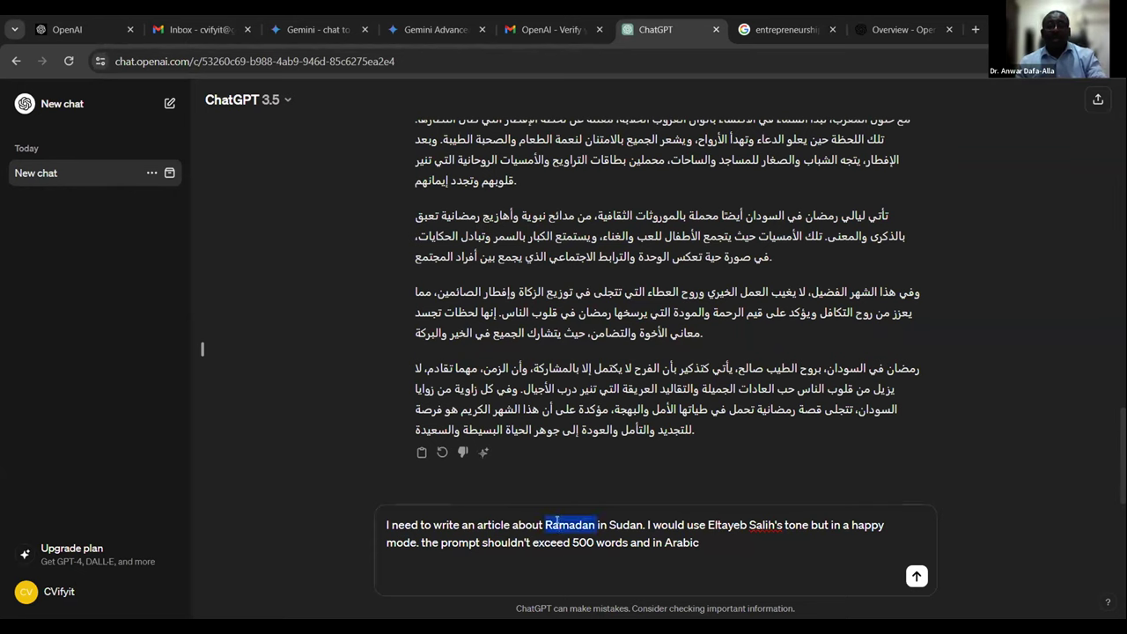
{"action": "left_click", "coordinate": [607, 519]}
{"action": "type", "text": "ب"}
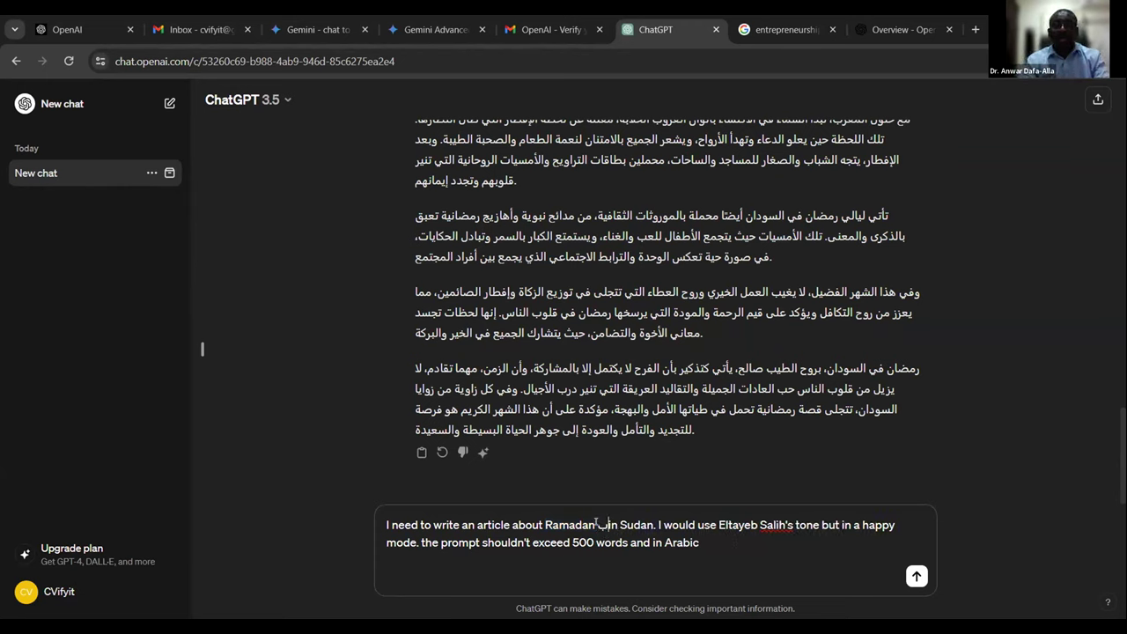
{"action": "key", "text": "BackSpace"}
{"action": "type", "text": "Sudanese ou"}
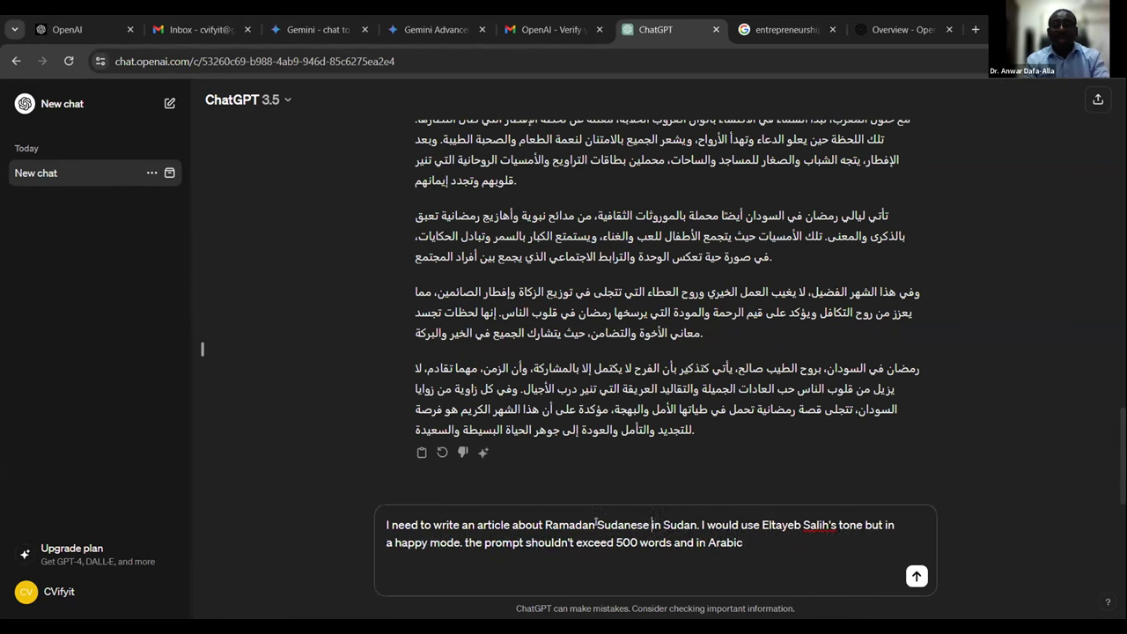
{"action": "type", "text": "tside"}
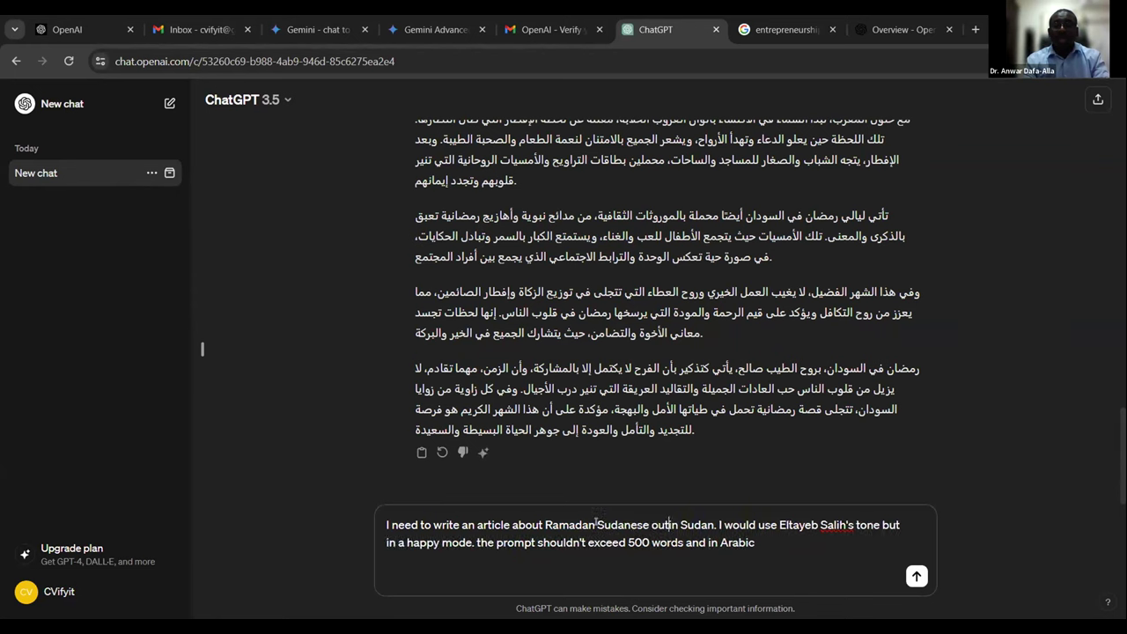
{"action": "key", "text": "Delete"}
{"action": "key", "text": "Delete"}
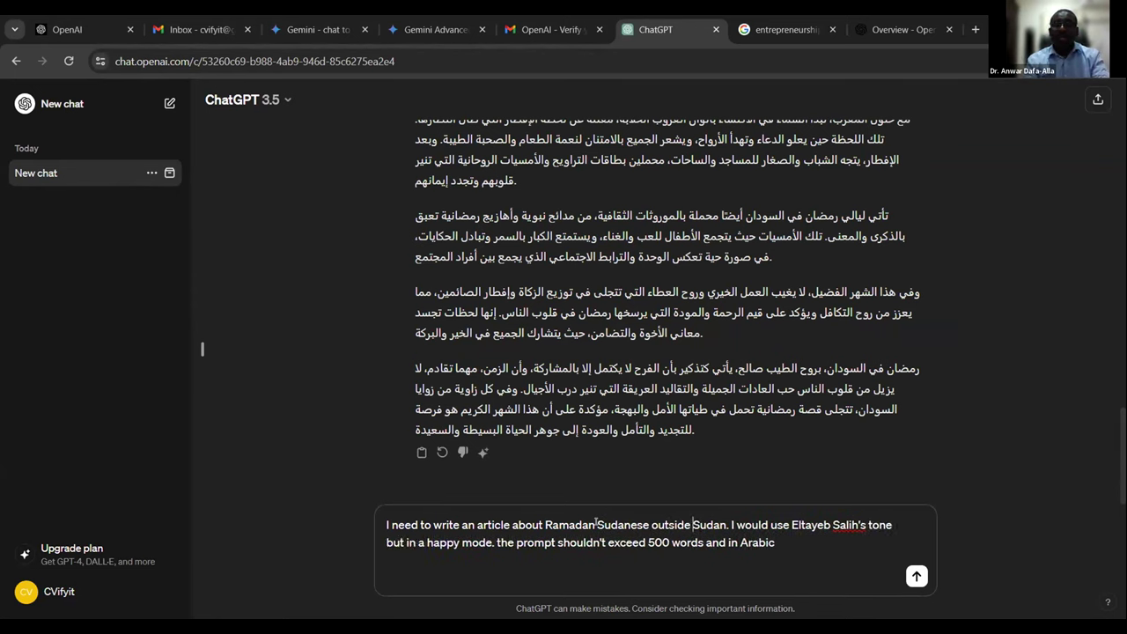
- Set the word limit in the prompt to 150 and send it
{"action": "double_click", "coordinate": [659, 543]}
{"action": "type", "text": "150"}
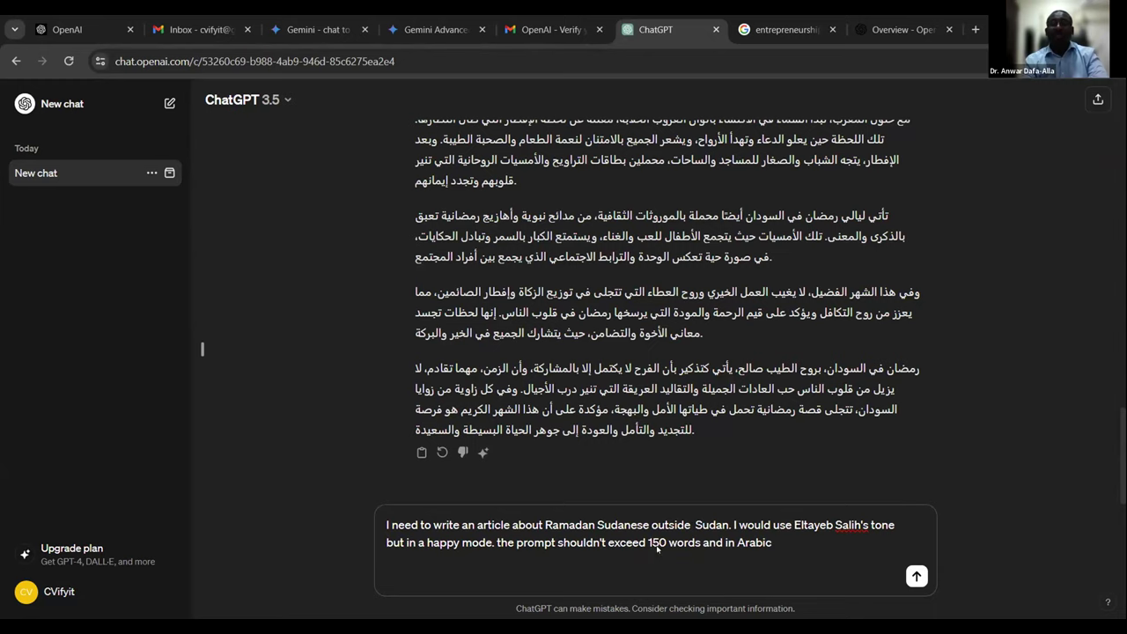
{"action": "key", "text": "Return"}
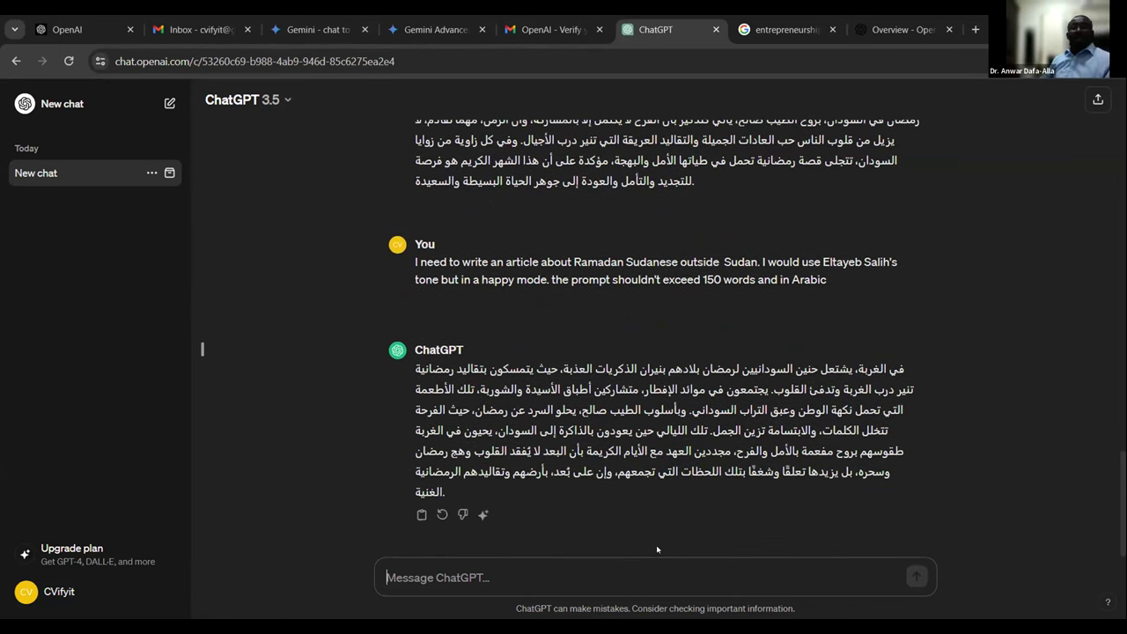
- Begin a new prompt with "Write" and append the last prompt's text from "an article about" to "in Arabic"
{"action": "scroll", "coordinate": [655, 549], "scroll_direction": "up", "scroll_amount": 10}
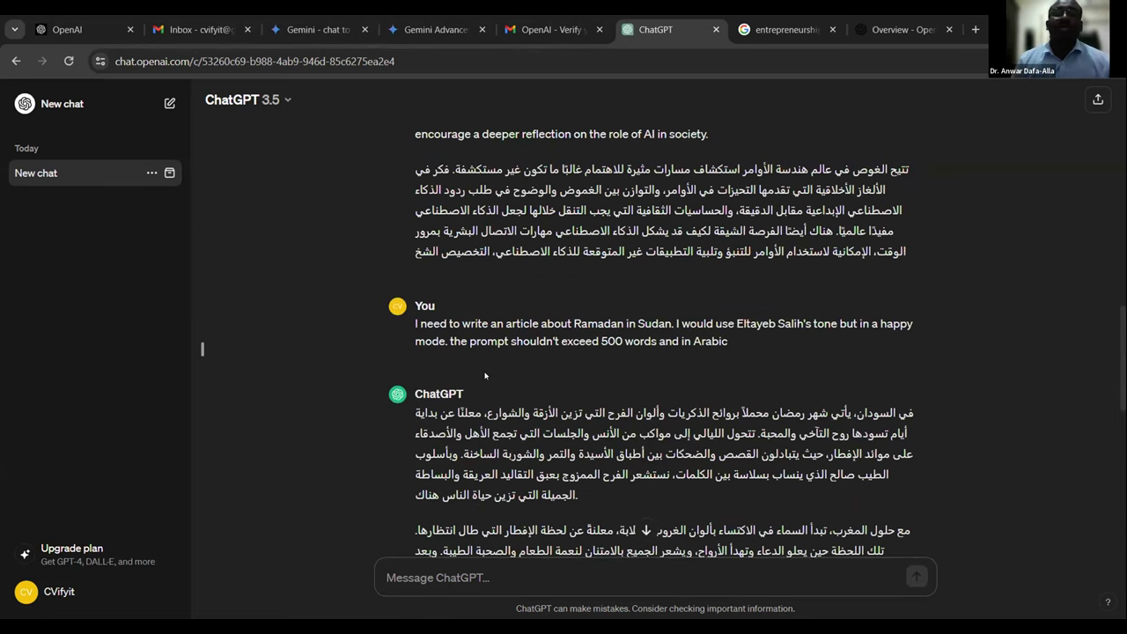
{"action": "scroll", "coordinate": [486, 376], "scroll_direction": "down", "scroll_amount": 10}
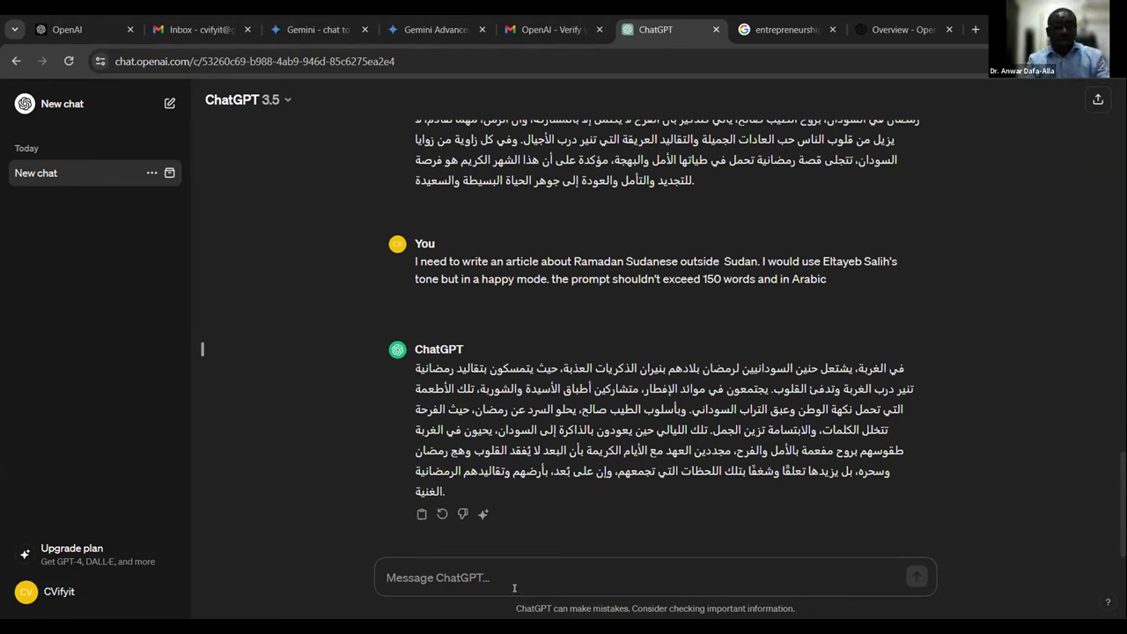
{"action": "type", "text": "Write"}
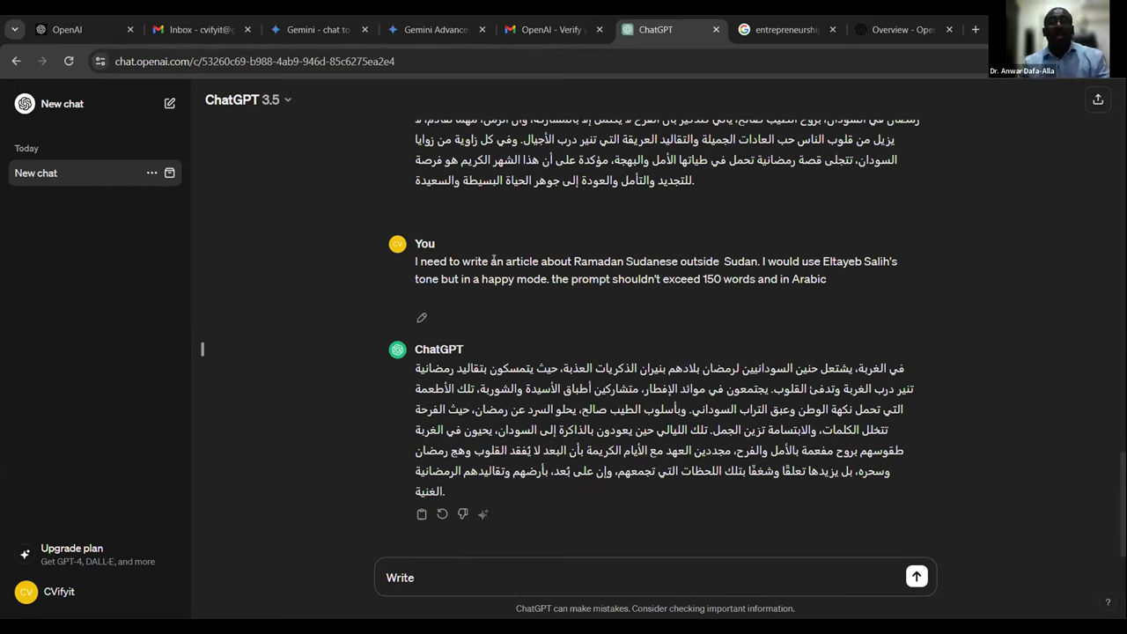
{"action": "left_click_drag", "start_coordinate": [491, 259], "coordinate": [806, 288]}
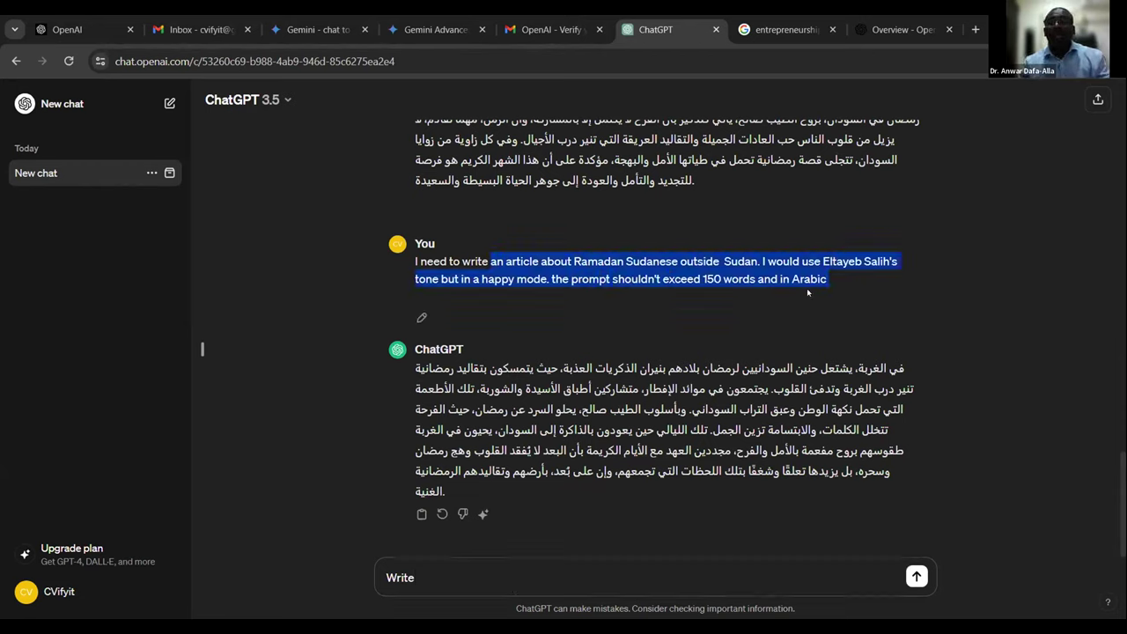
{"action": "key", "text": "ctrl+c"}
{"action": "left_click", "coordinate": [456, 577]}
{"action": "key", "text": "ctrl+v"}
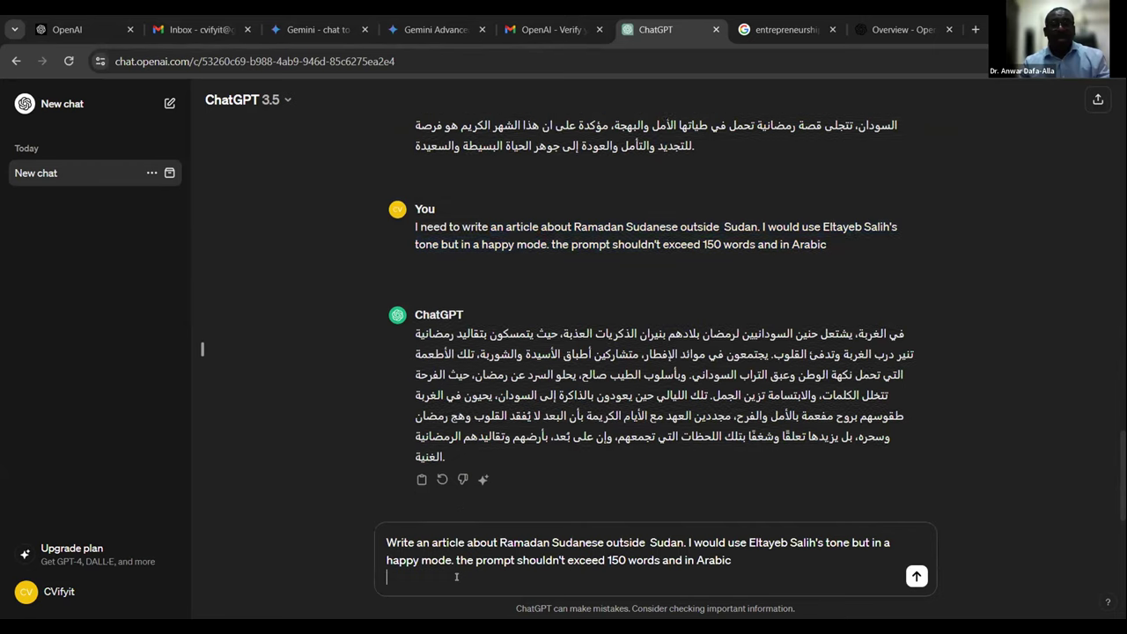
- Remove "Ramadan" from the new prompt and insert "sports" after "Sudanese"
{"action": "double_click", "coordinate": [532, 540]}
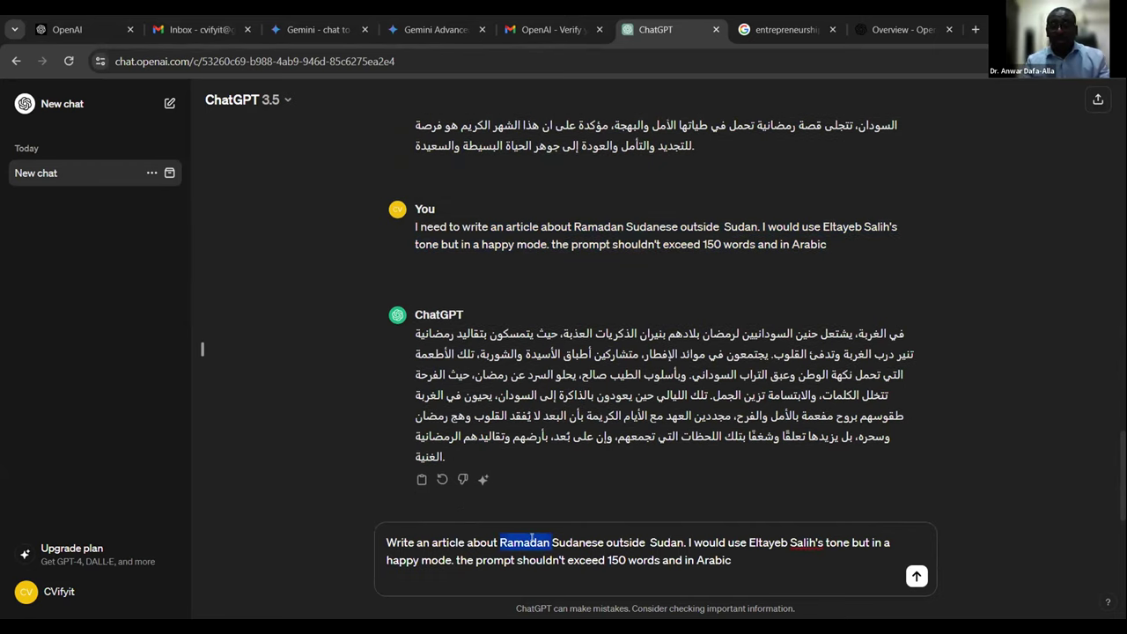
{"action": "key", "text": "BackSpace"}
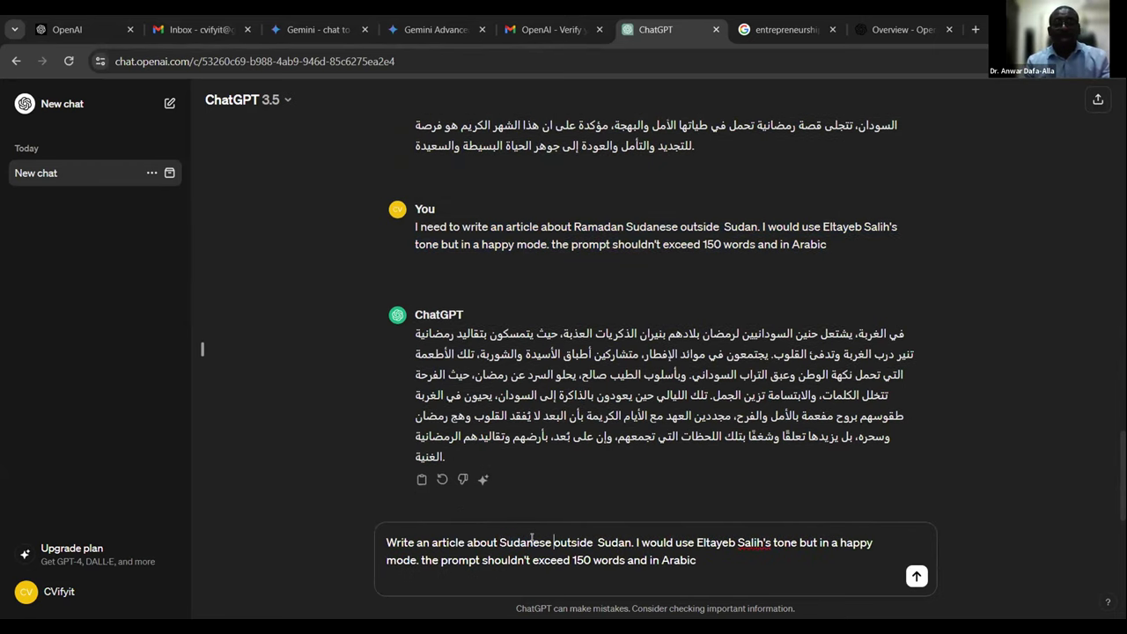
{"action": "type", "text": "sports"}
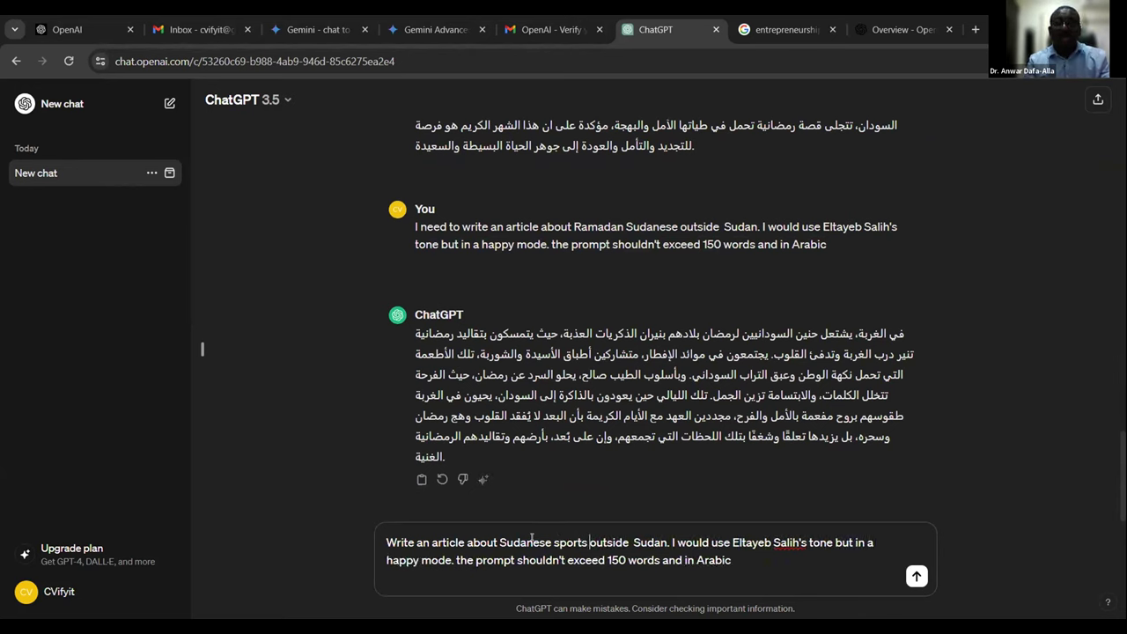
- Delete "outside Sudan" from the prompt so the topic reads "Sudanese sports"
{"action": "key", "text": "Delete"}
{"action": "key", "text": "Delete"}
{"action": "key", "text": "Delete"}
{"action": "key", "text": "Delete"}
{"action": "key", "text": "Delete"}
{"action": "key", "text": "Delete"}
{"action": "key", "text": "Delete"}
{"action": "key", "text": "Delete"}
{"action": "key", "text": "Delete"}
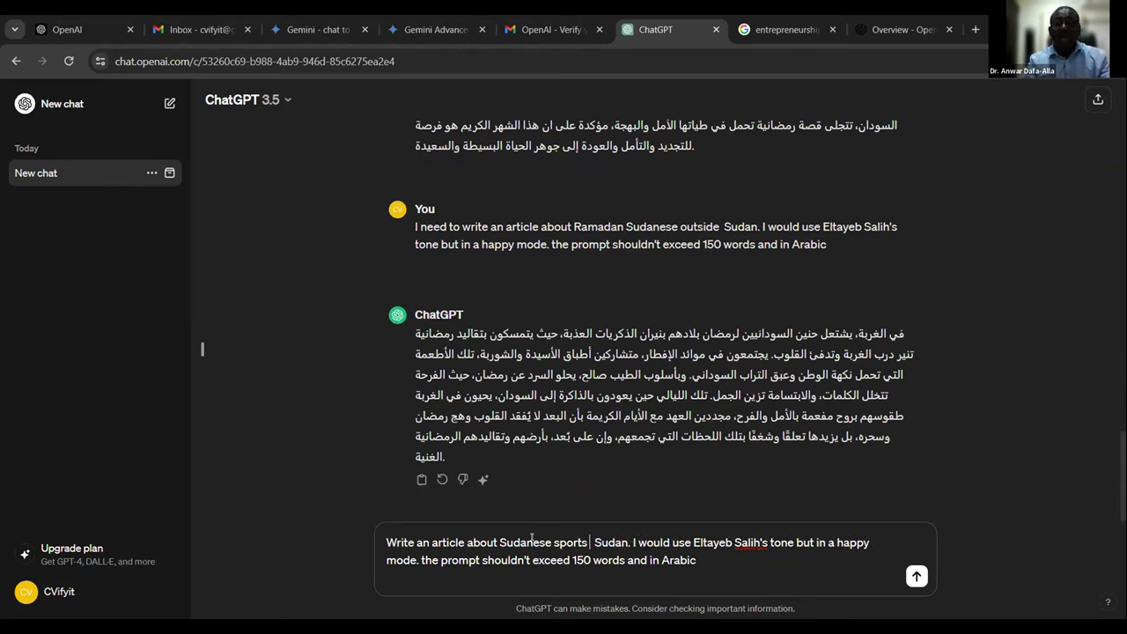
{"action": "key", "text": "Delete"}
{"action": "key", "text": "Delete"}
{"action": "key", "text": "Delete"}
{"action": "key", "text": "Delete"}
{"action": "key", "text": "Delete"}
{"action": "key", "text": "Delete"}
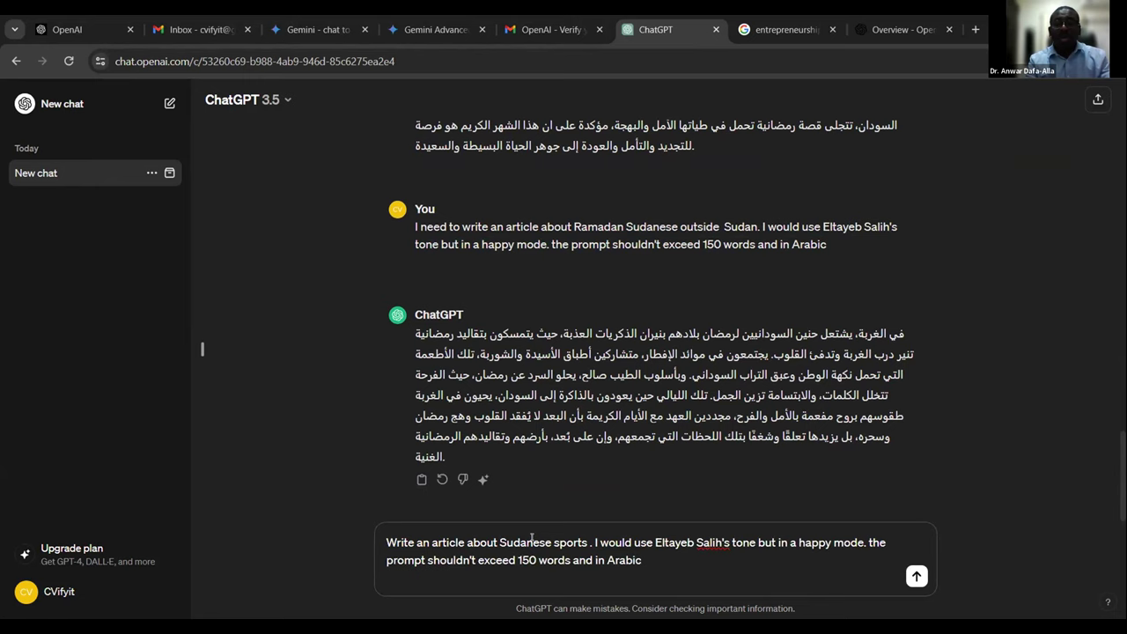
{"action": "double_click", "coordinate": [671, 539]}
{"action": "left_click", "coordinate": [652, 539]}
{"action": "left_click_drag", "start_coordinate": [651, 539], "coordinate": [718, 537]}
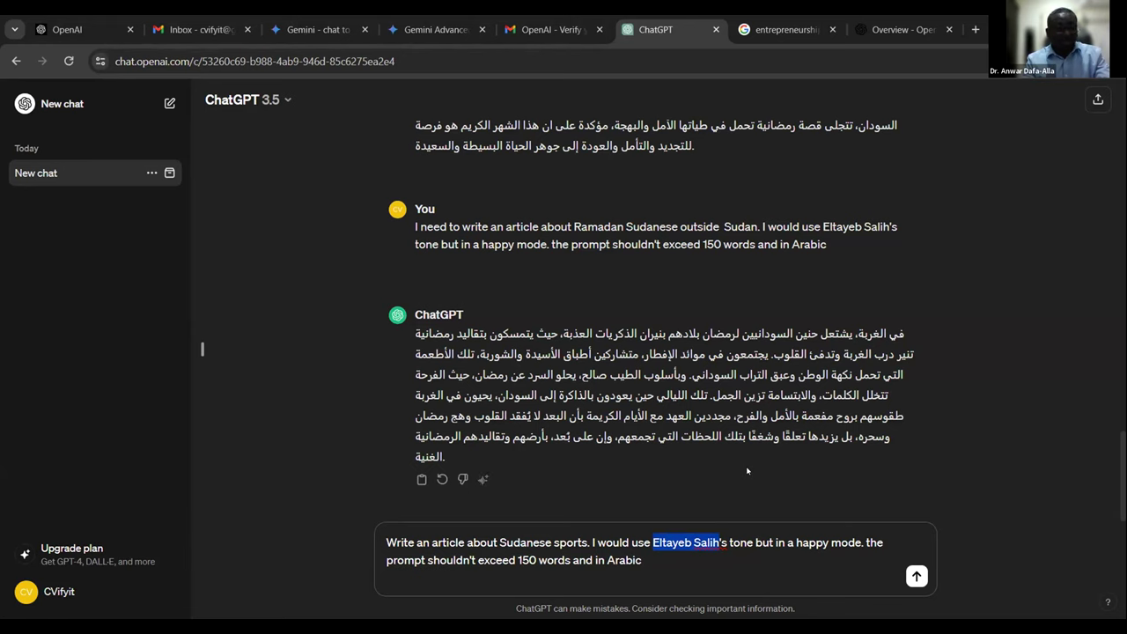
{"action": "type", "text": "Amir"}
{"action": "key", "text": "BackSpace"}
{"action": "key", "text": "BackSpace"}
{"action": "key", "text": "BackSpace"}
{"action": "key", "text": "BackSpace"}
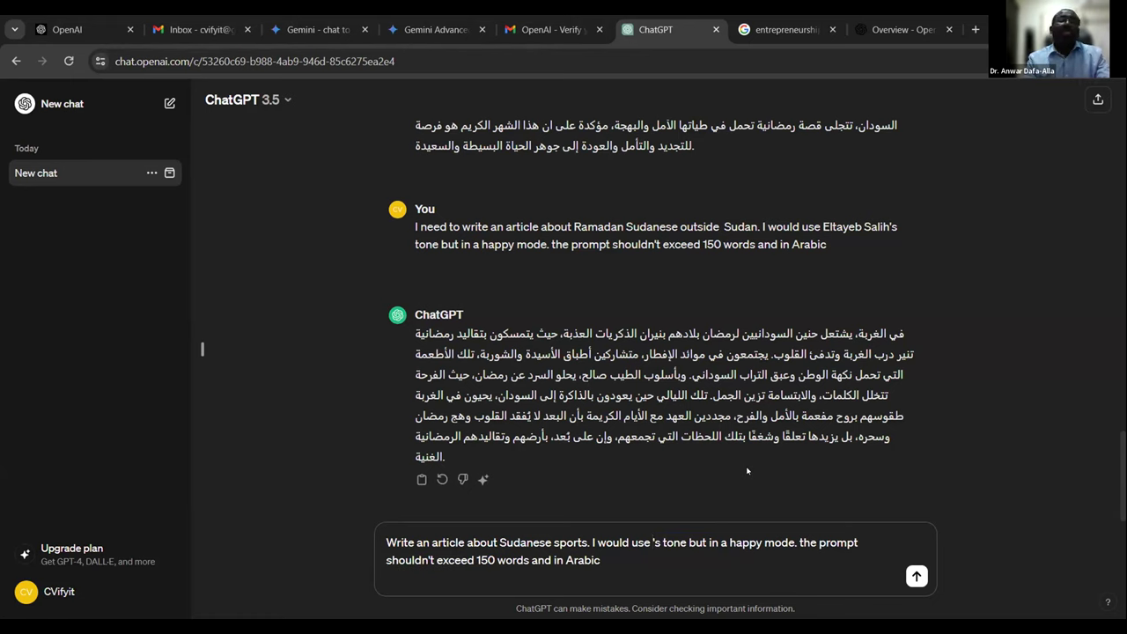
{"action": "type", "text": "Amir m"}
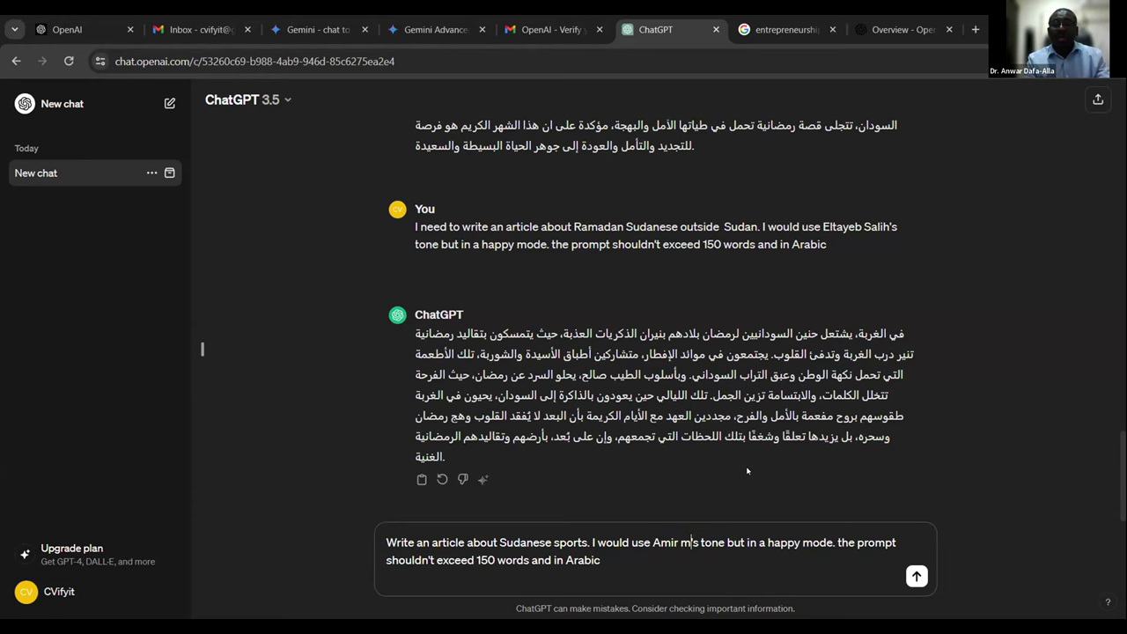
{"action": "key", "text": "BackSpace"}
{"action": "key", "text": "BackSpace"}
{"action": "key", "text": "BackSpace"}
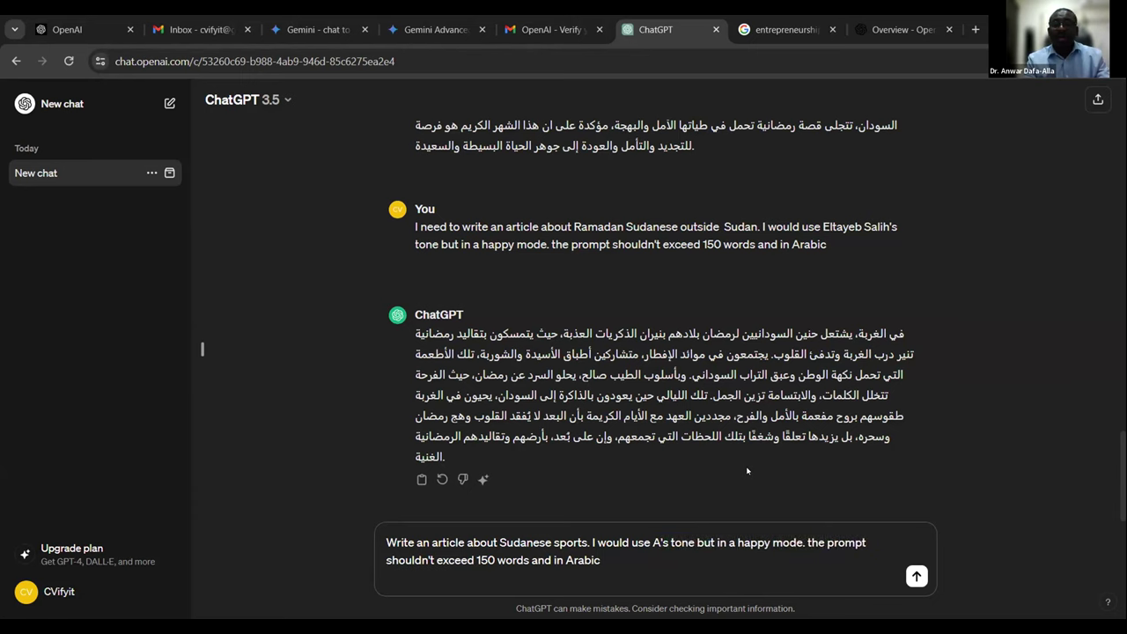
{"action": "key", "text": "ctrl+z"}
{"action": "key", "text": "ctrl+z"}
{"action": "key", "text": "ctrl+z"}
{"action": "key", "text": "ctrl+z"}
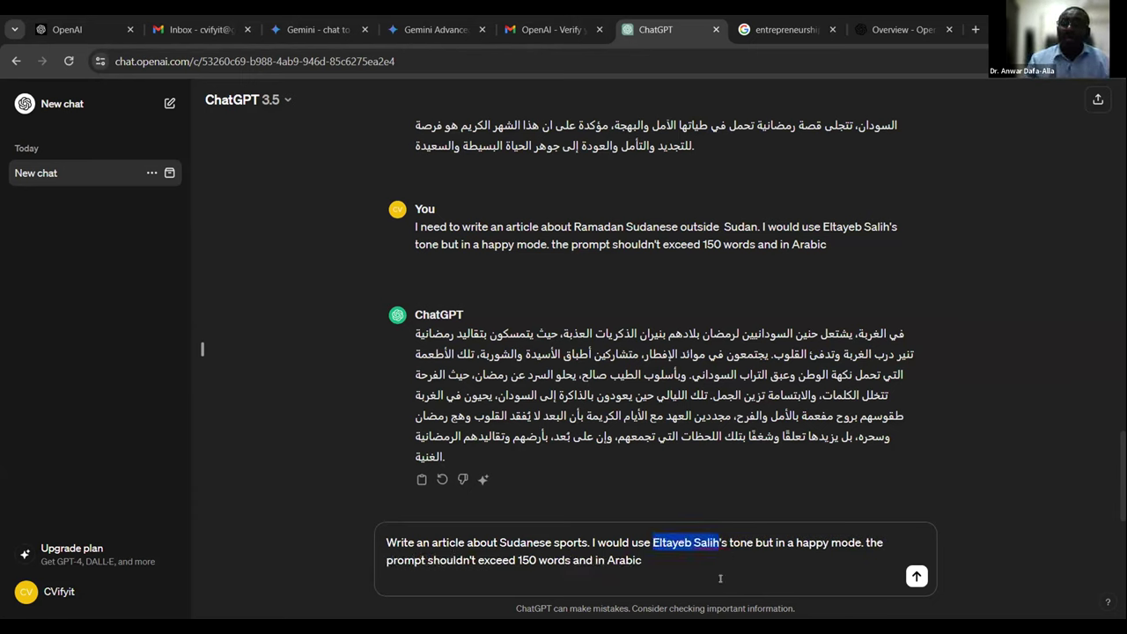
- Replace "happy" with "critic" in the Sudanese sports prompt and send it
{"action": "left_click", "coordinate": [828, 565]}
{"action": "key", "text": "shift+Return"}
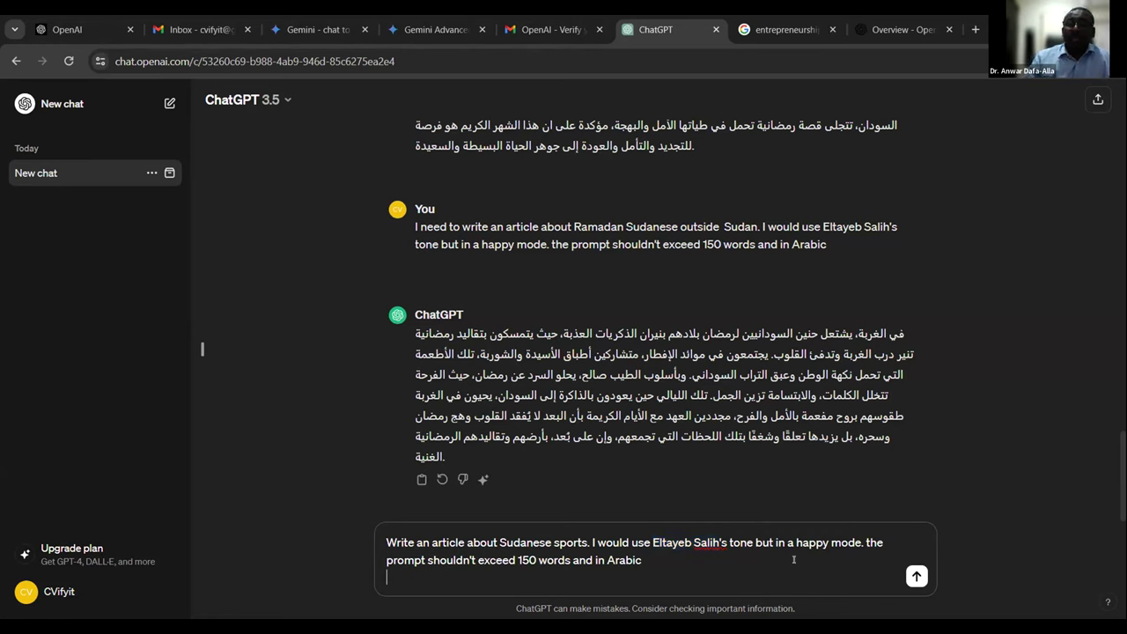
{"action": "double_click", "coordinate": [810, 544]}
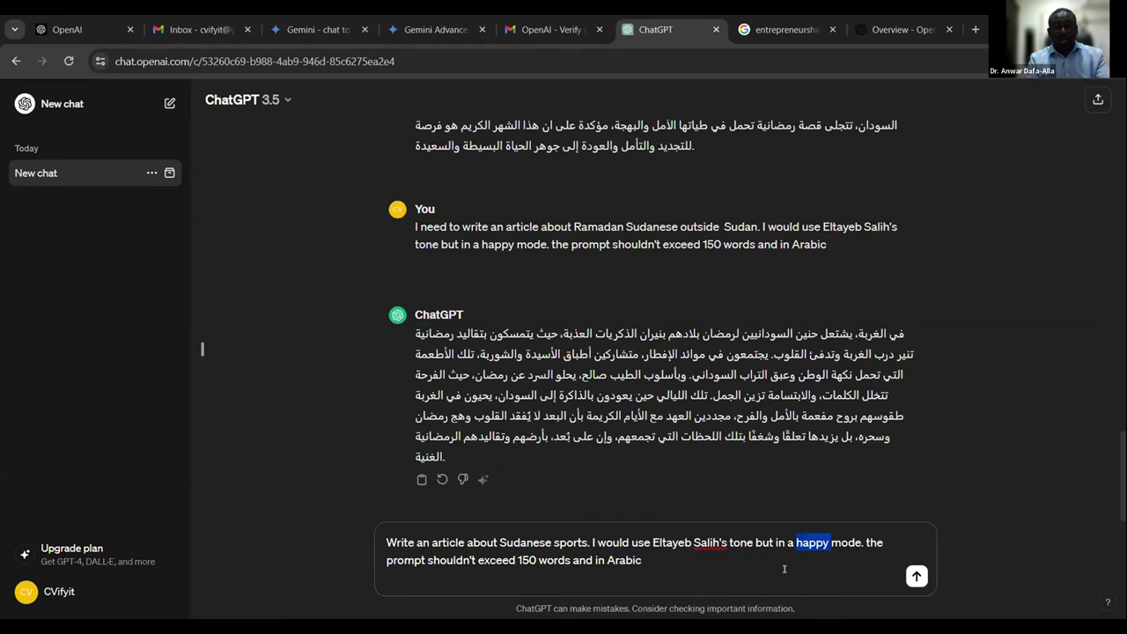
{"action": "type", "text": "itic"}
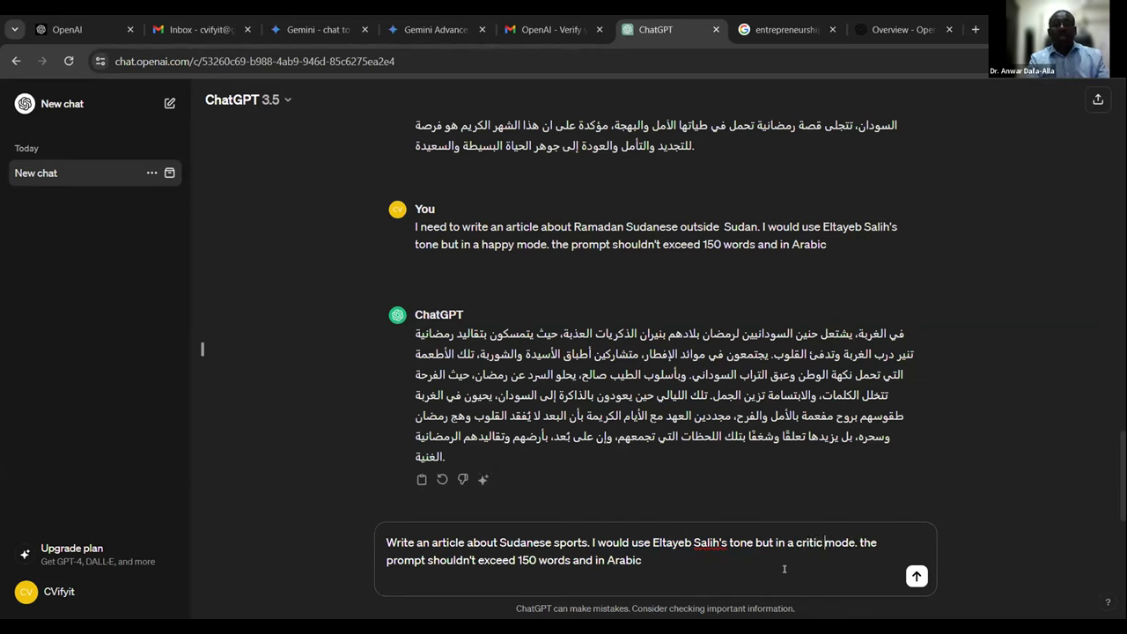
{"action": "key", "text": "Return"}
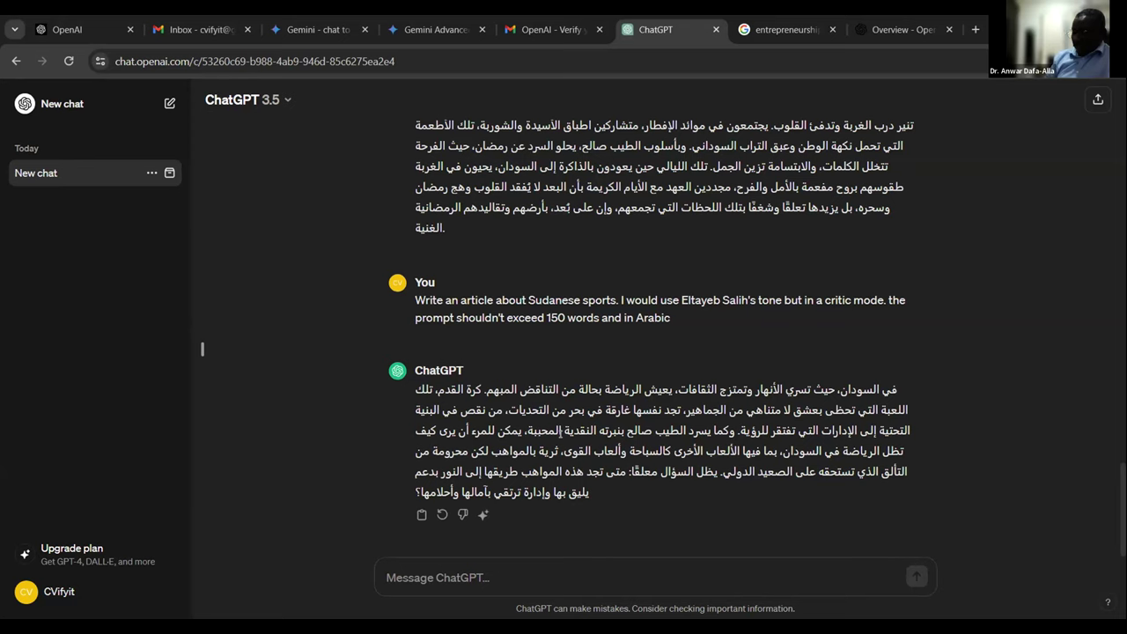
- Review the earlier prompts and responses in the conversation, including the Arabic prompt-engineering paragraph and the Ramadan in Sudan article
{"action": "mouse_move", "coordinate": [588, 153]}
{"action": "left_click", "coordinate": [512, 572]}
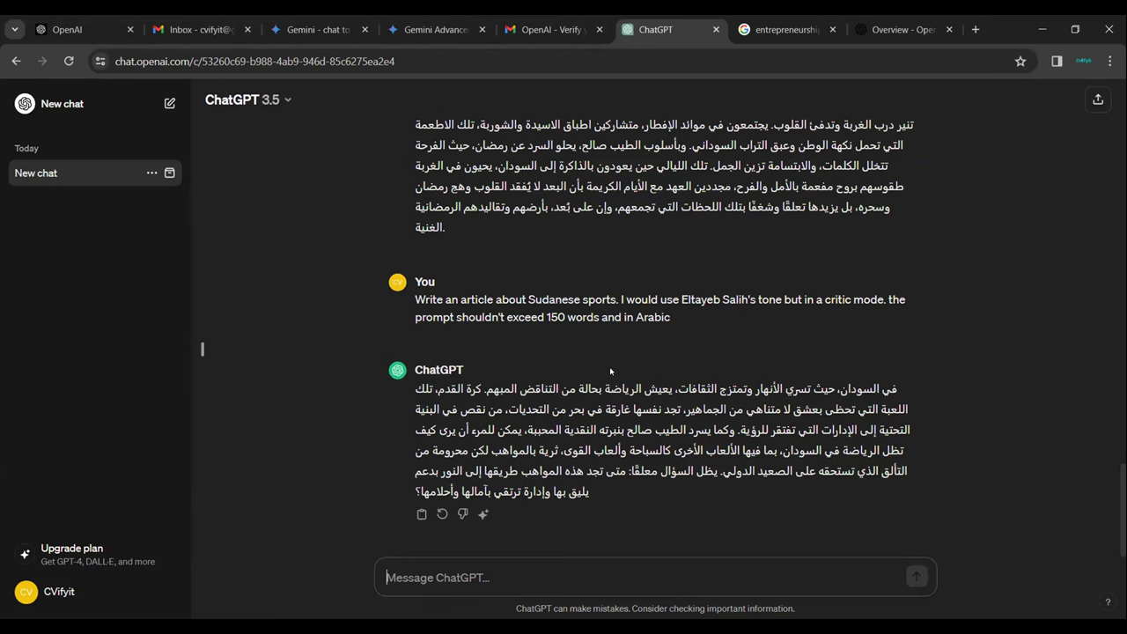
{"action": "scroll", "coordinate": [657, 461], "scroll_direction": "up", "scroll_amount": 15}
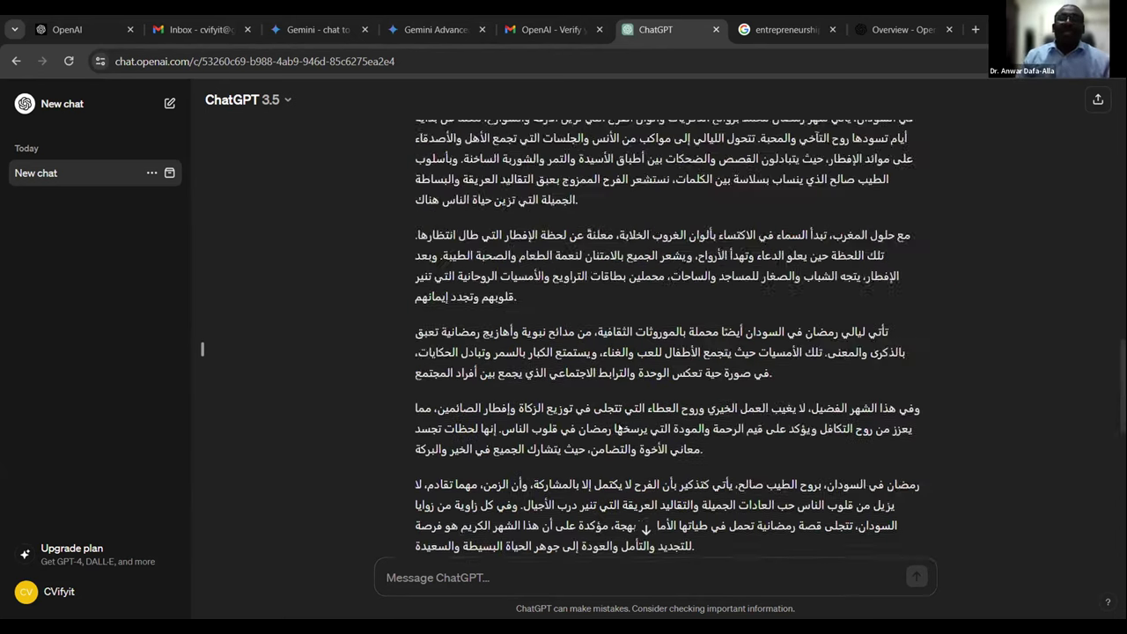
{"action": "scroll", "coordinate": [616, 425], "scroll_direction": "up", "scroll_amount": 8}
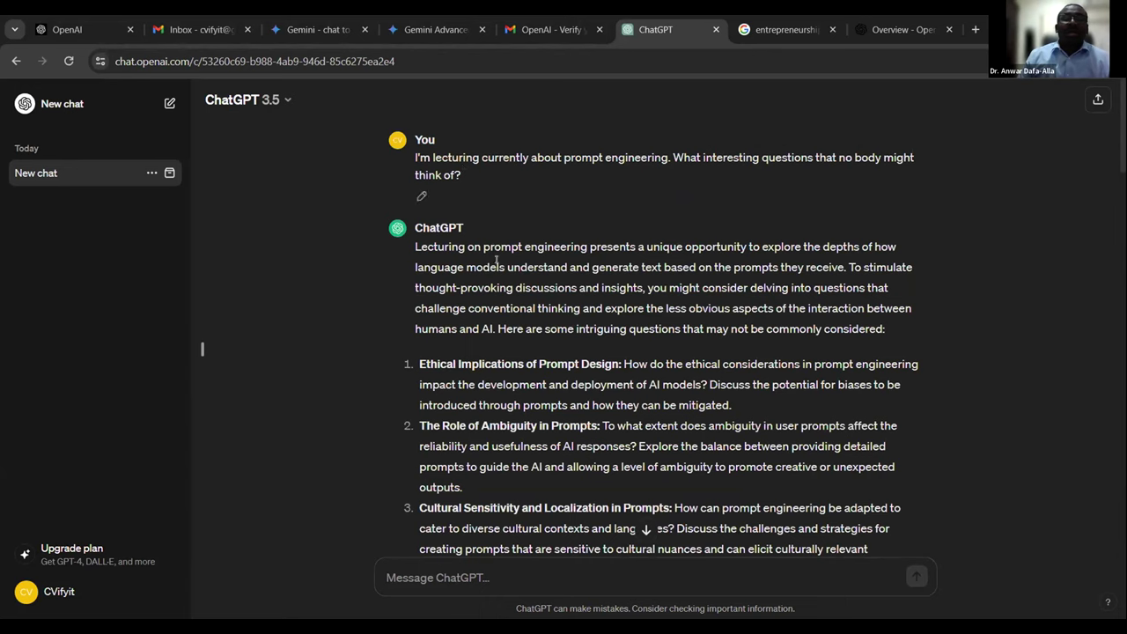
{"action": "scroll", "coordinate": [471, 248], "scroll_direction": "down", "scroll_amount": 20}
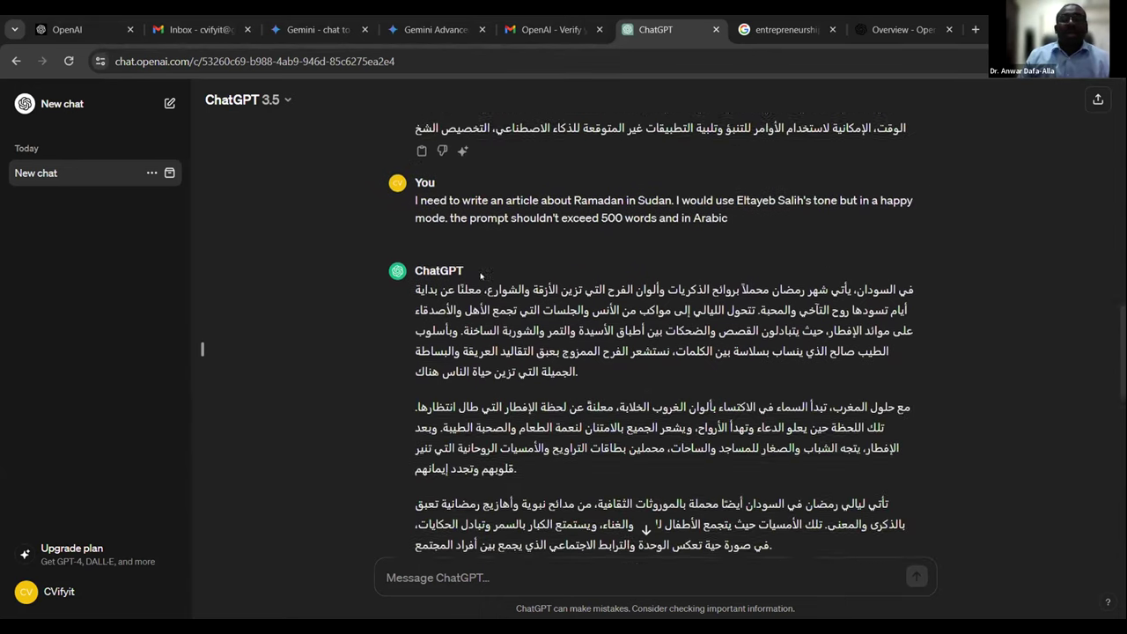
{"action": "scroll", "coordinate": [564, 301], "scroll_direction": "up", "scroll_amount": 1}
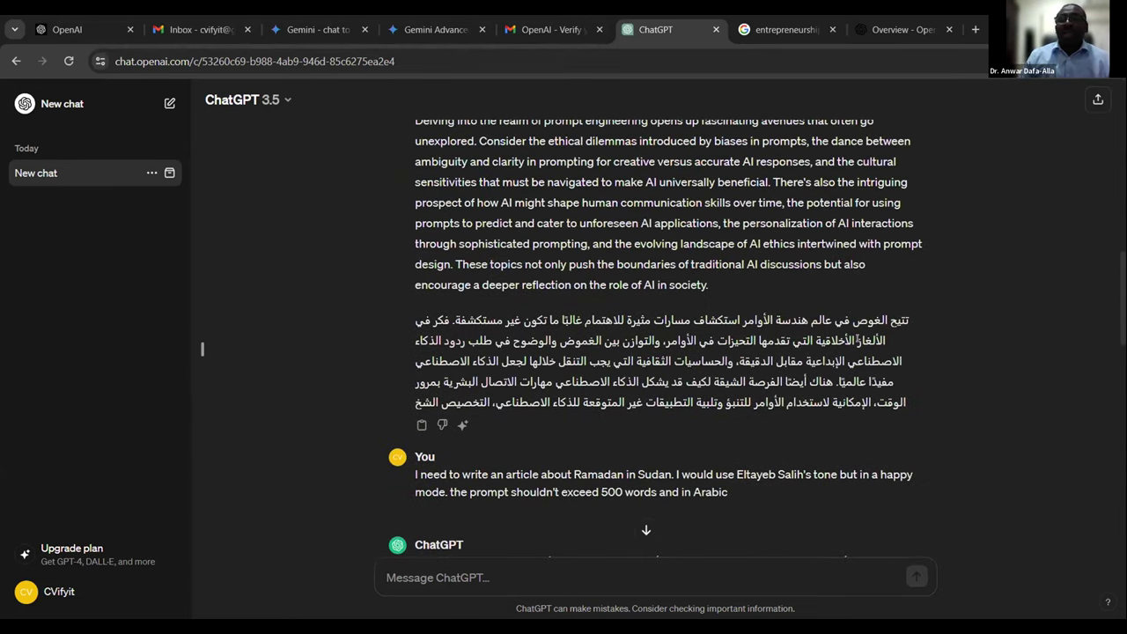
{"action": "triple_click", "coordinate": [779, 319]}
{"action": "scroll", "coordinate": [660, 350], "scroll_direction": "down", "scroll_amount": 3}
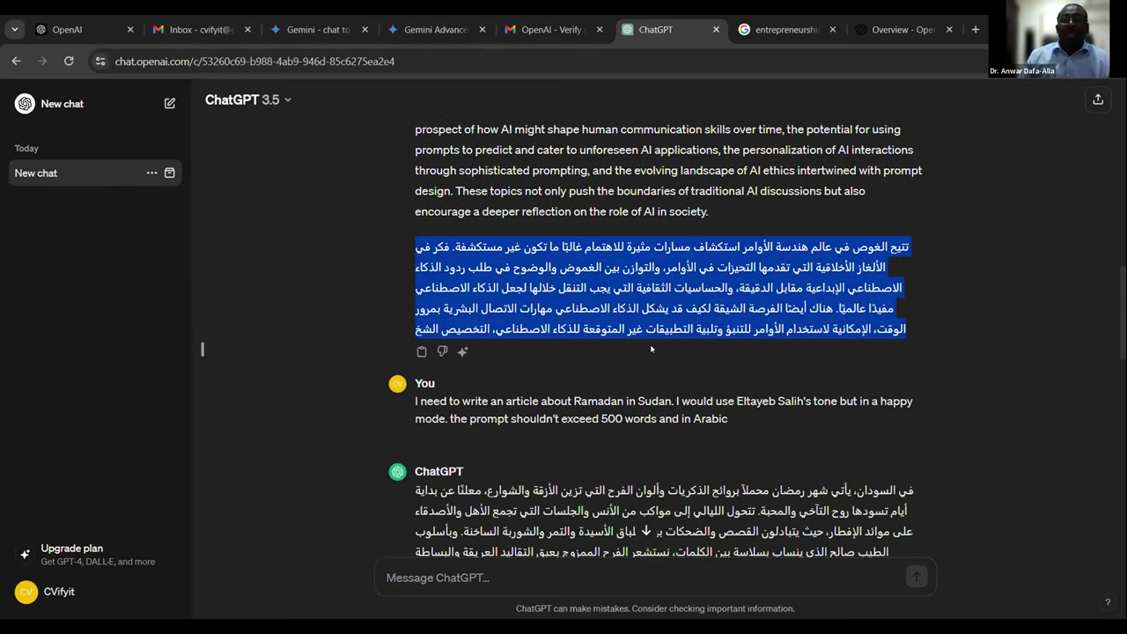
{"action": "left_click", "coordinate": [638, 361]}
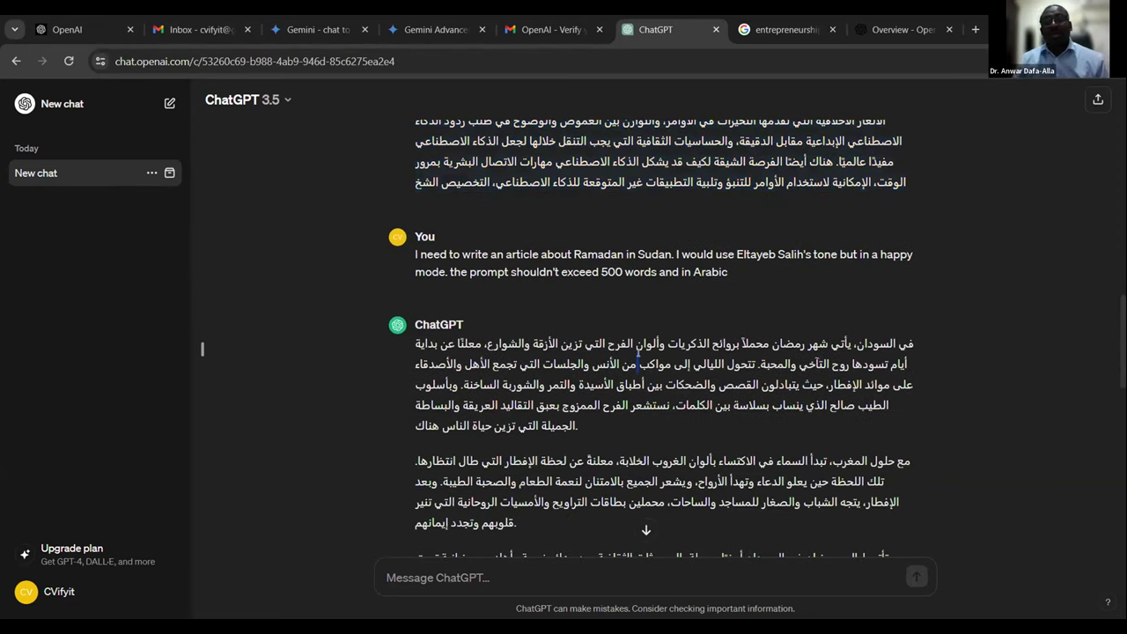
{"action": "triple_click", "coordinate": [638, 361]}
{"action": "scroll", "coordinate": [637, 357], "scroll_direction": "down", "scroll_amount": 3}
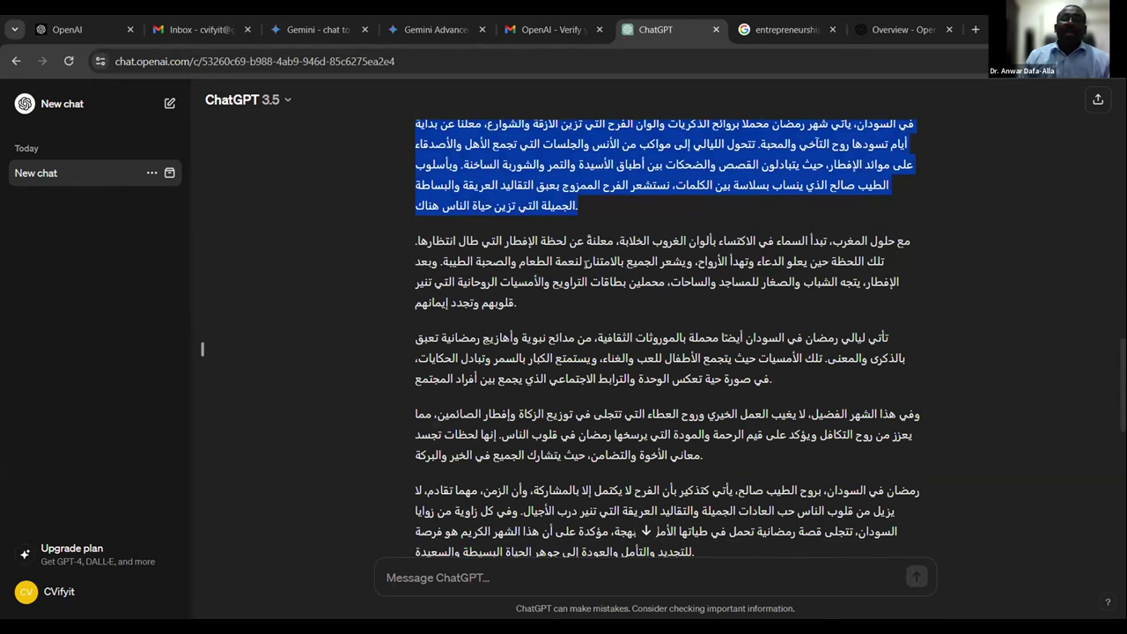
{"action": "triple_click", "coordinate": [586, 272]}
{"action": "triple_click", "coordinate": [447, 368]}
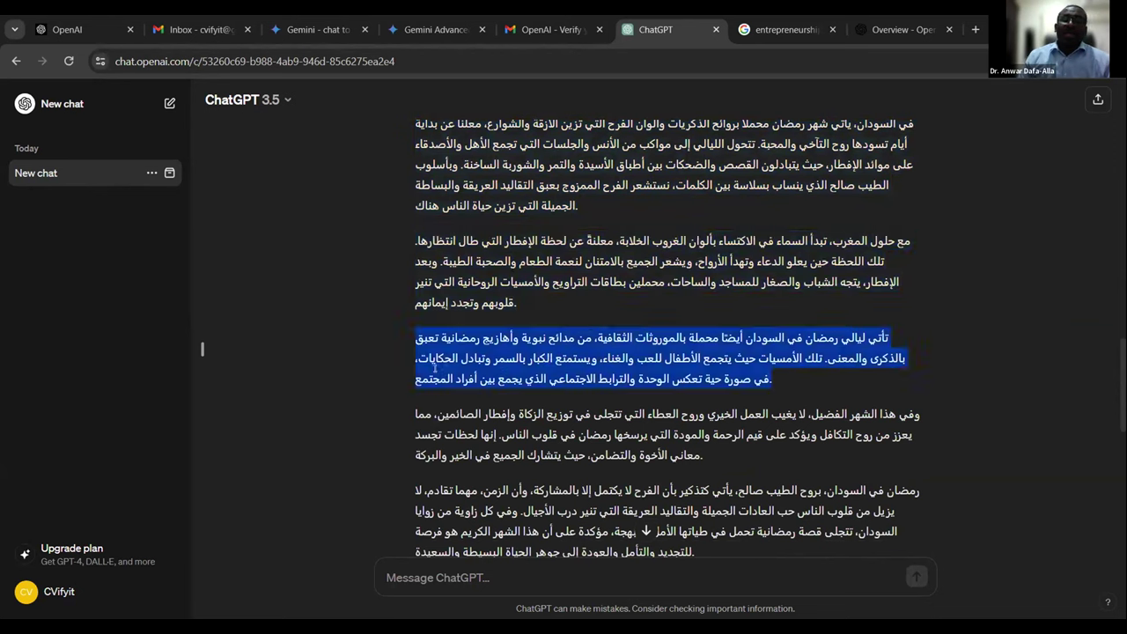
- Review the custom instructions about the user's background and desired response style, and close them without saving
{"action": "left_click", "coordinate": [60, 591]}
{"action": "left_click", "coordinate": [86, 484]}
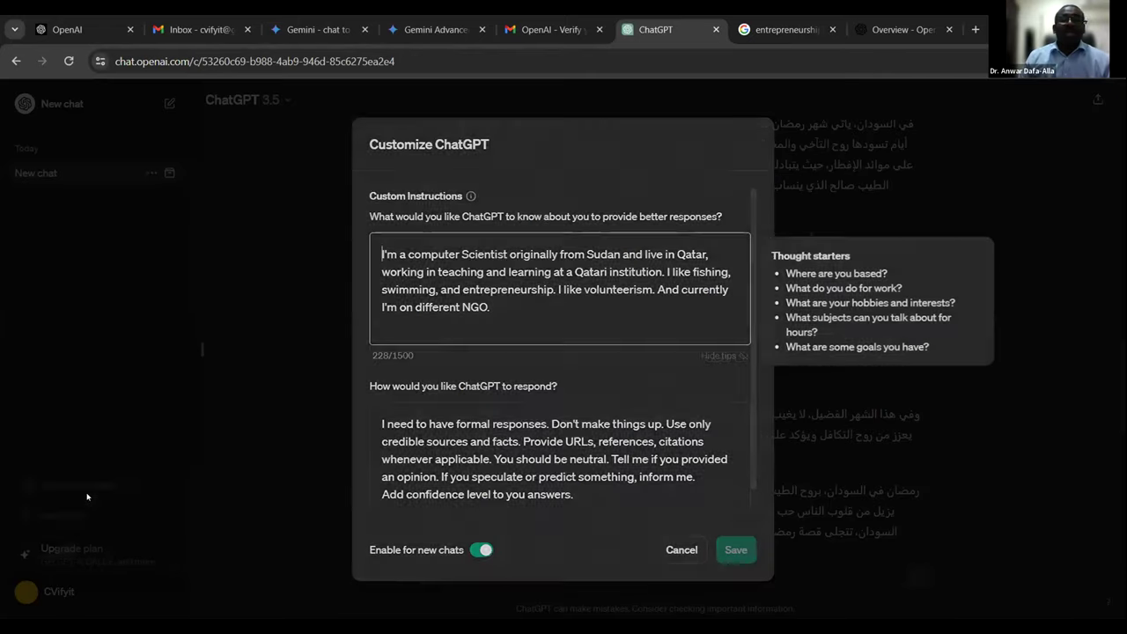
{"action": "scroll", "coordinate": [473, 302], "scroll_direction": "down", "scroll_amount": 1}
{"action": "scroll", "coordinate": [474, 413], "scroll_direction": "up", "scroll_amount": 1}
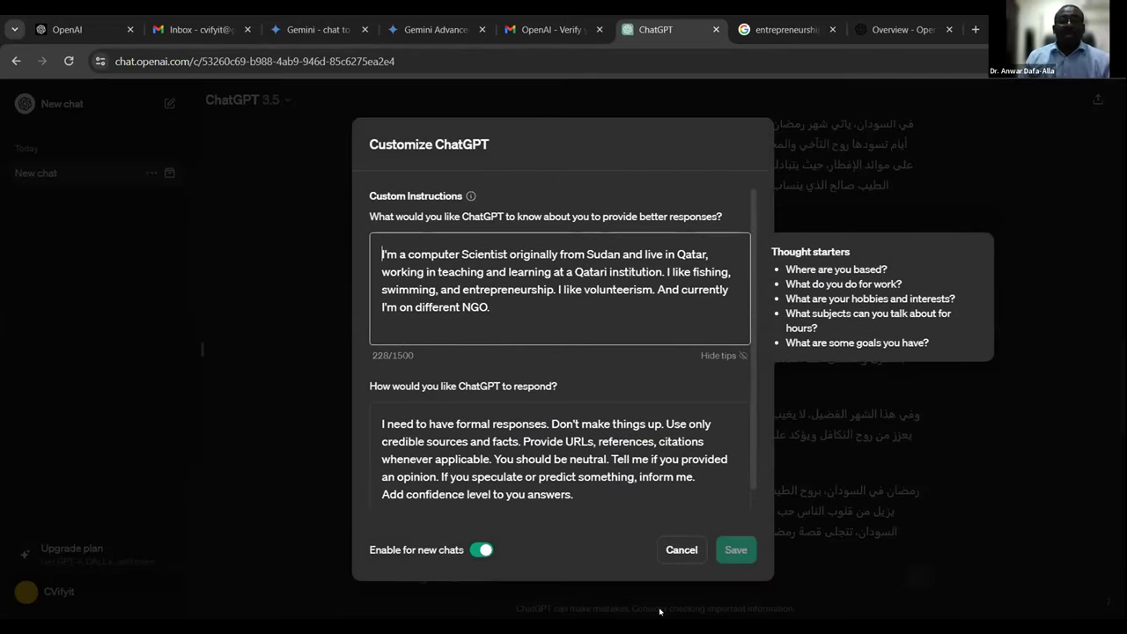
{"action": "left_click", "coordinate": [677, 548]}
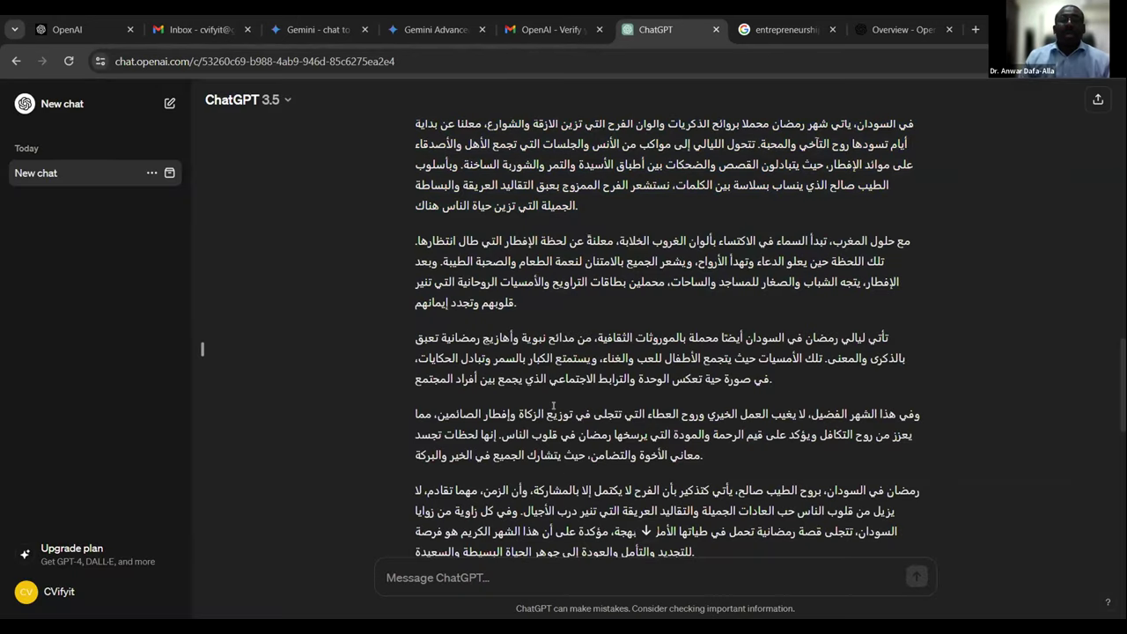
- Start a new chat and begin its prompt with "I want you to help me write articles for my blog"
{"action": "scroll", "coordinate": [543, 453], "scroll_direction": "up", "scroll_amount": 3}
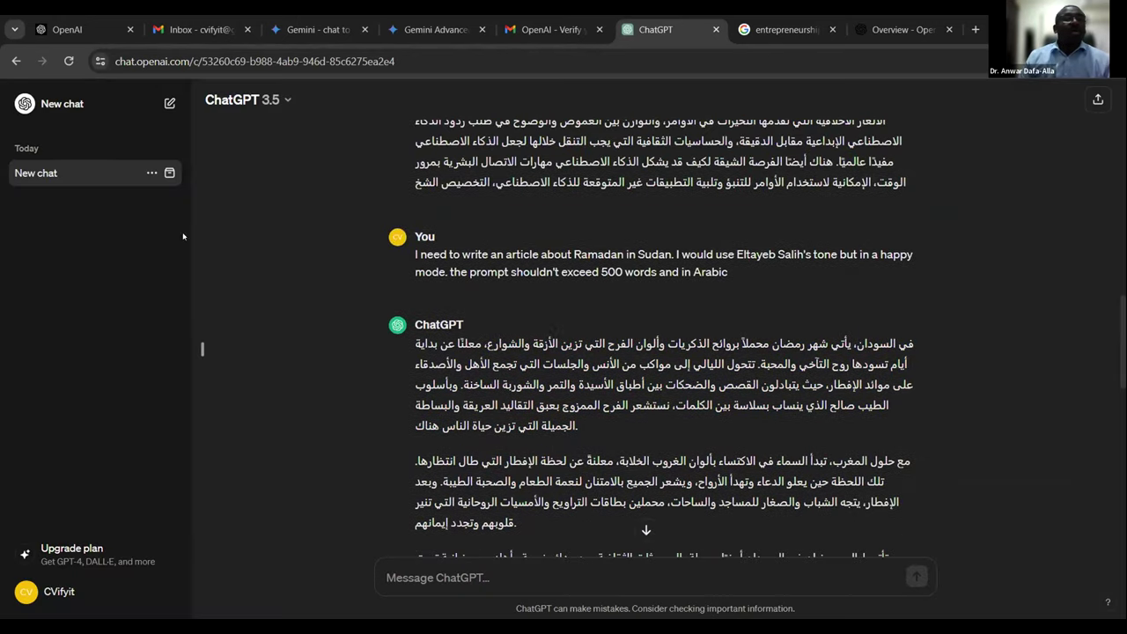
{"action": "left_click", "coordinate": [77, 105]}
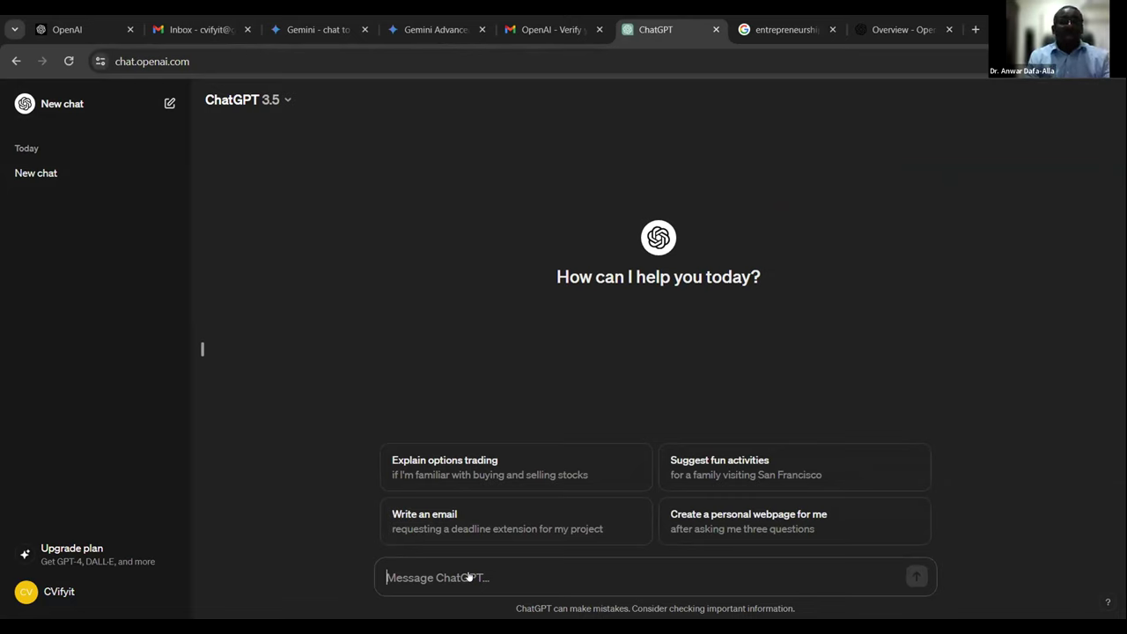
{"action": "type", "text": "I want "}
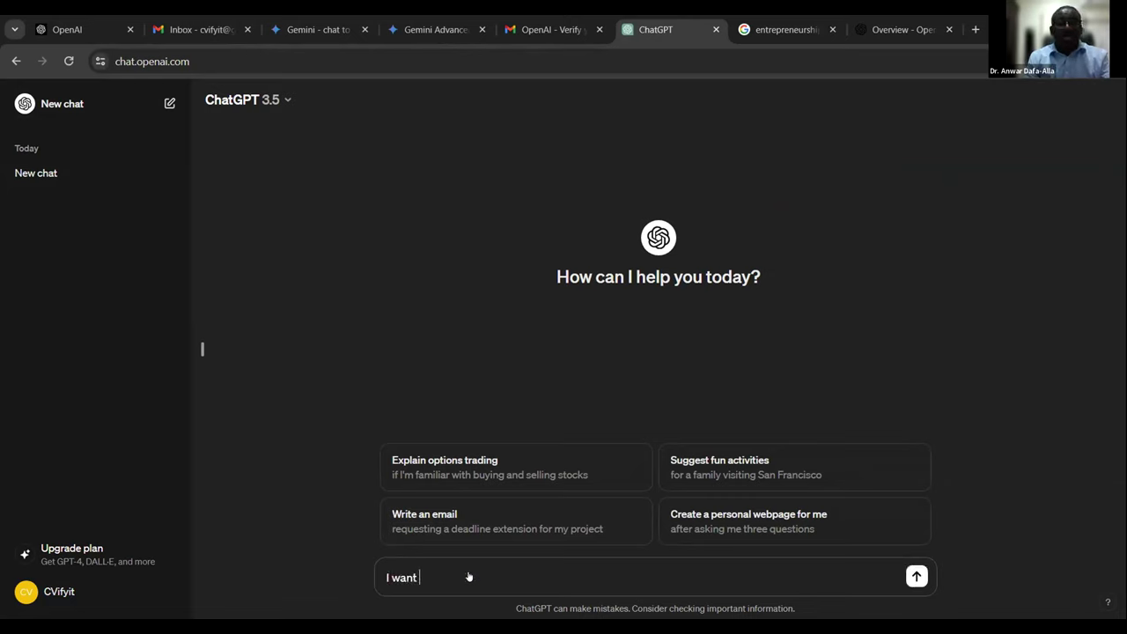
{"action": "type", "text": "you"}
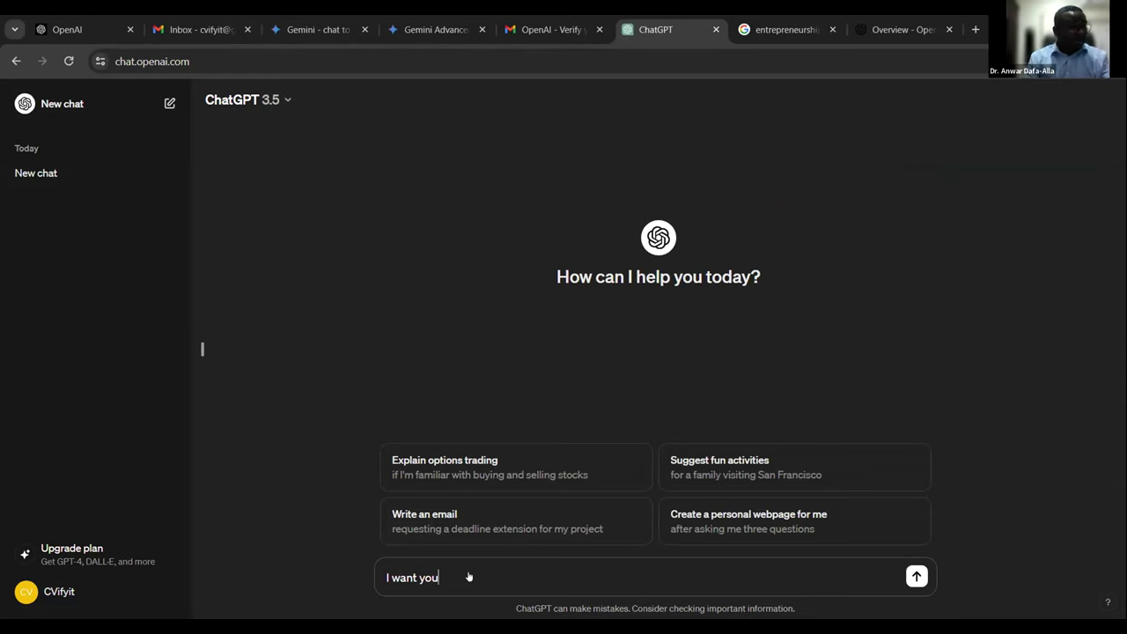
{"action": "type", "text": " to help"}
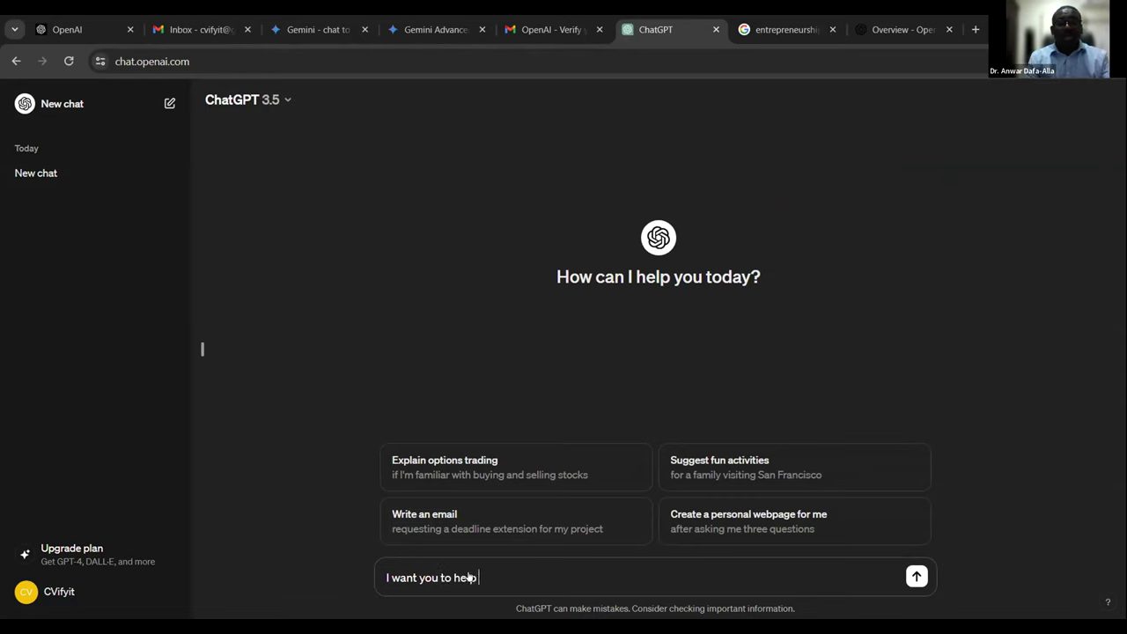
{"action": "type", "text": " me write a"}
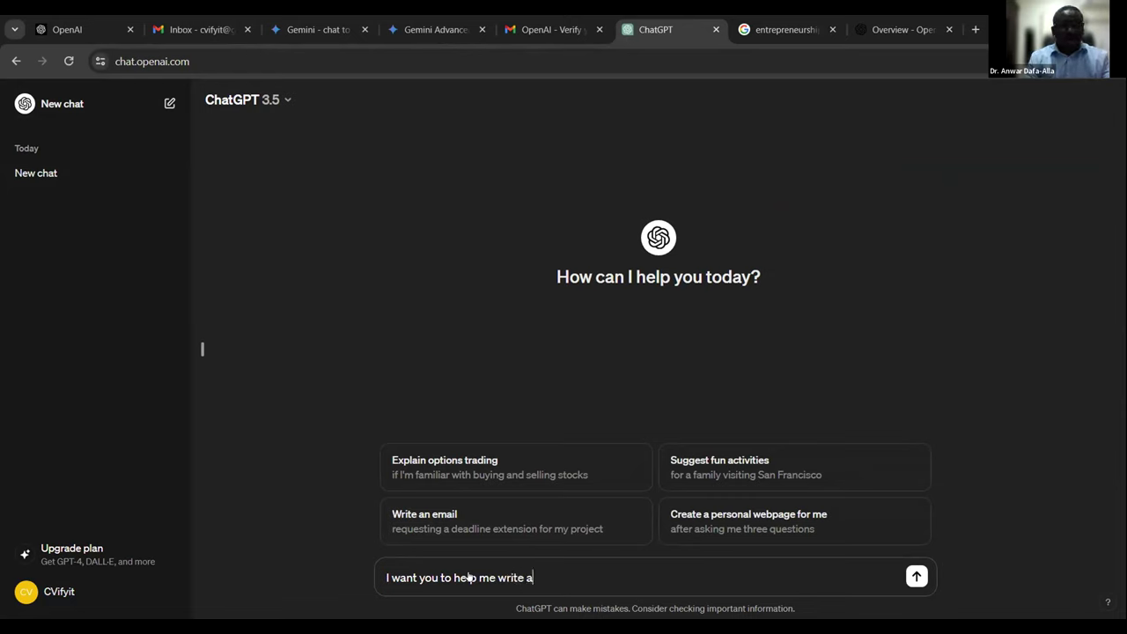
{"action": "type", "text": "rticles"}
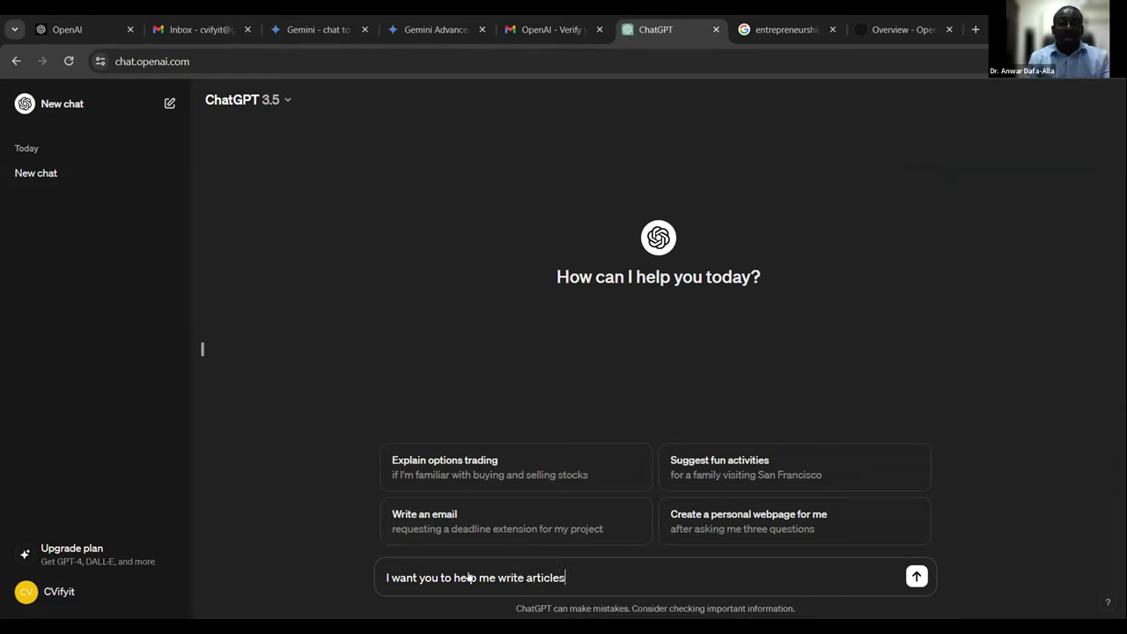
{"action": "type", "text": " for "}
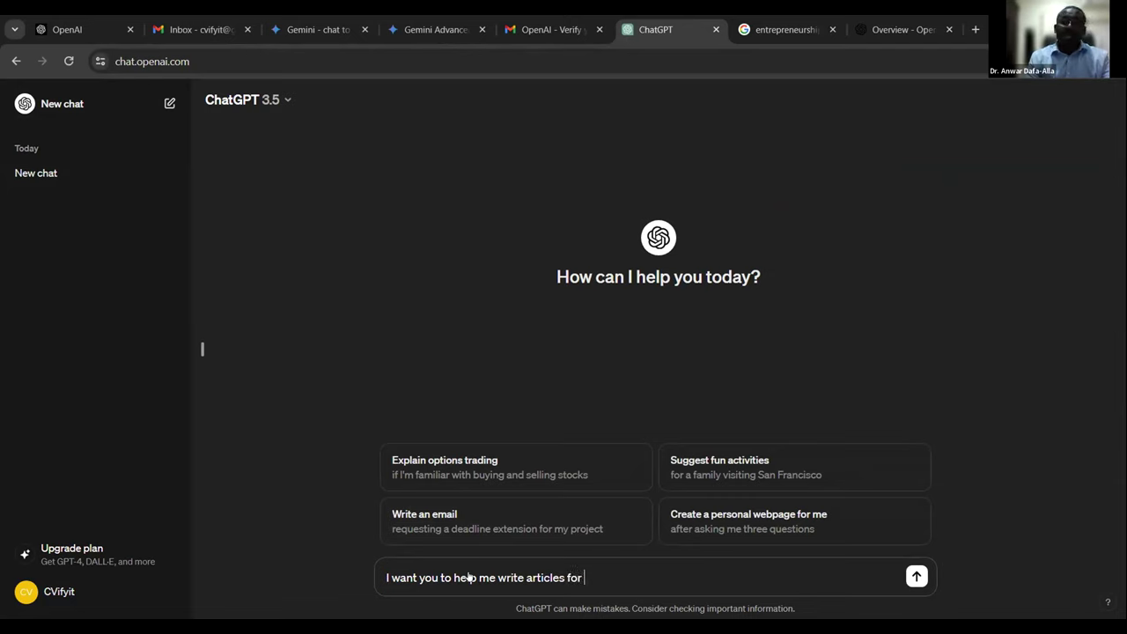
{"action": "type", "text": "my blog"}
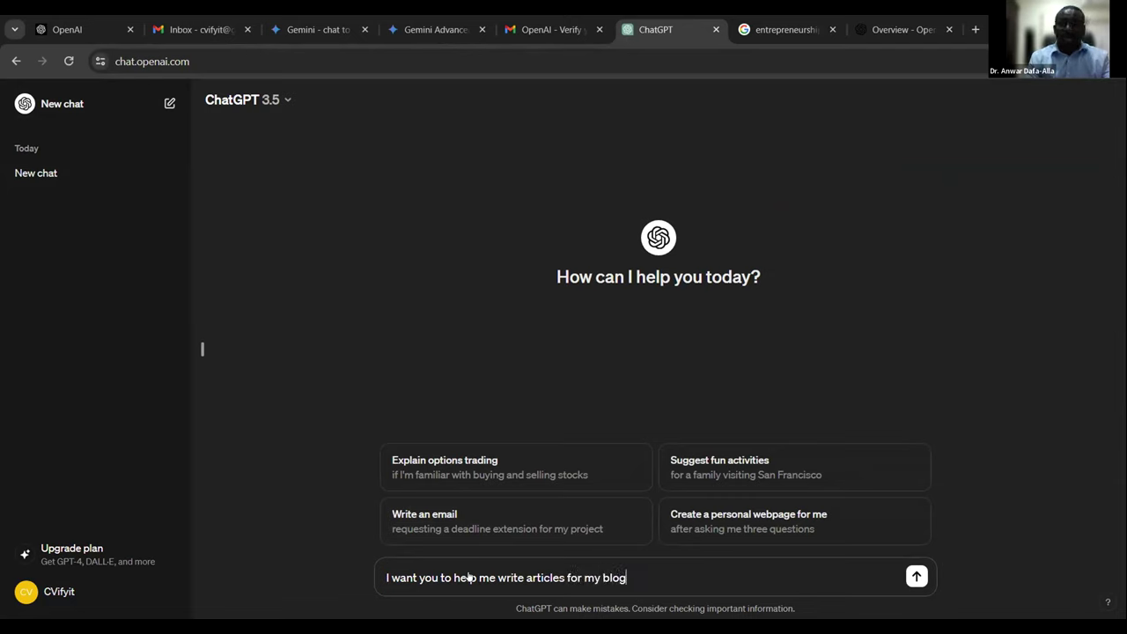
- Extend the list of article destinations in the prompt with "Facebook page, LinkedIn profile" and end the sentence
{"action": "type", "text": ", "}
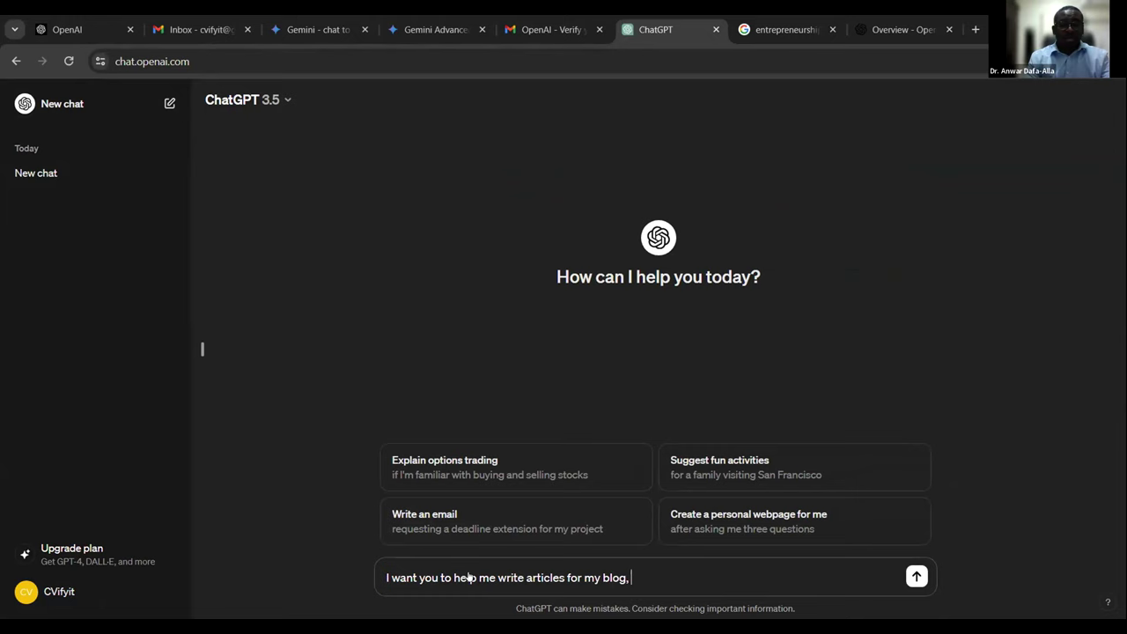
{"action": "type", "text": "Facebook"}
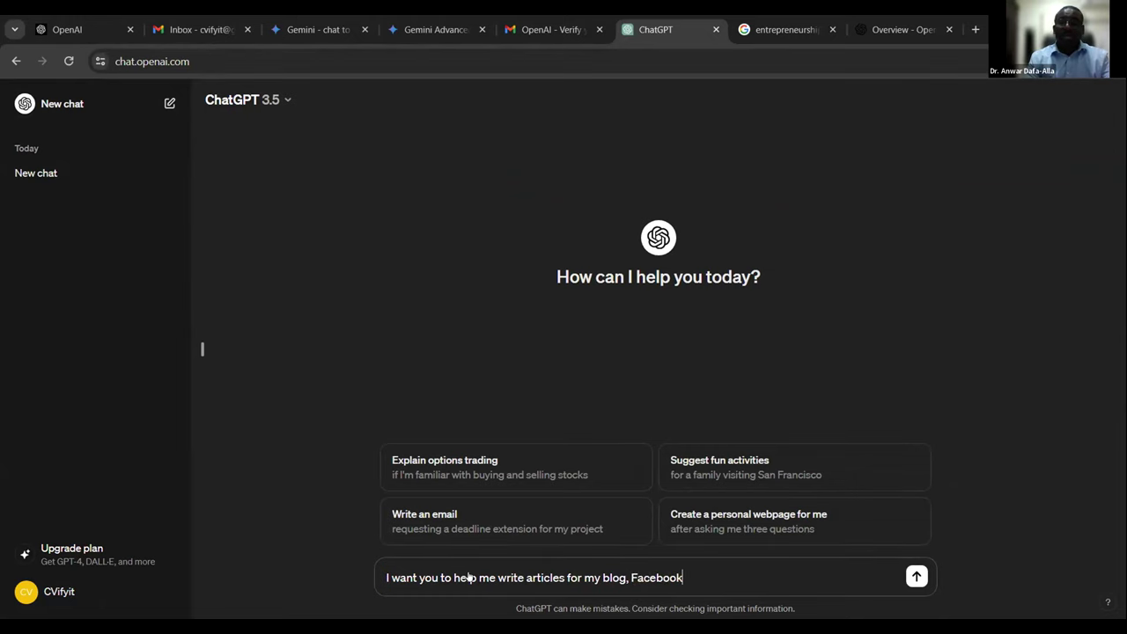
{"action": "type", "text": " page,"}
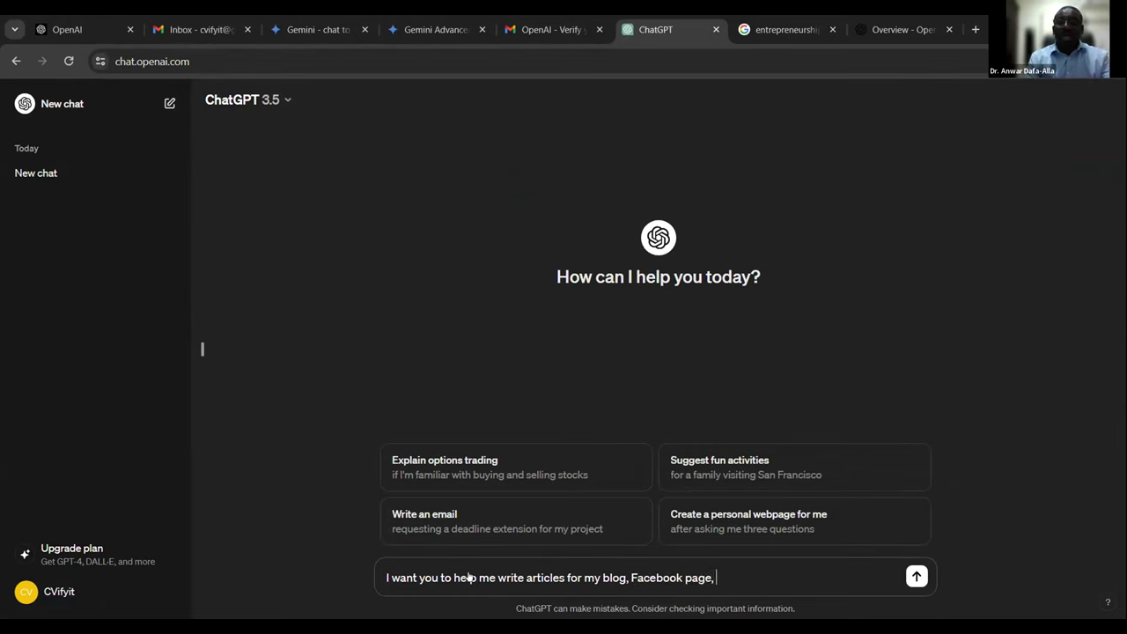
{"action": "type", "text": " L"}
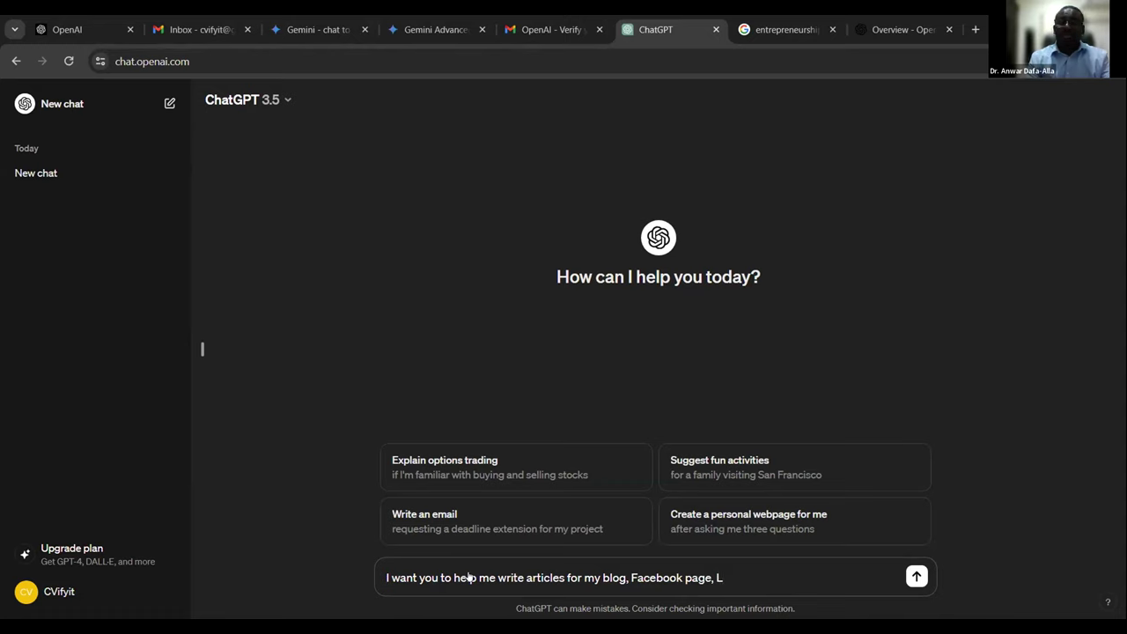
{"action": "type", "text": "inkedIn"}
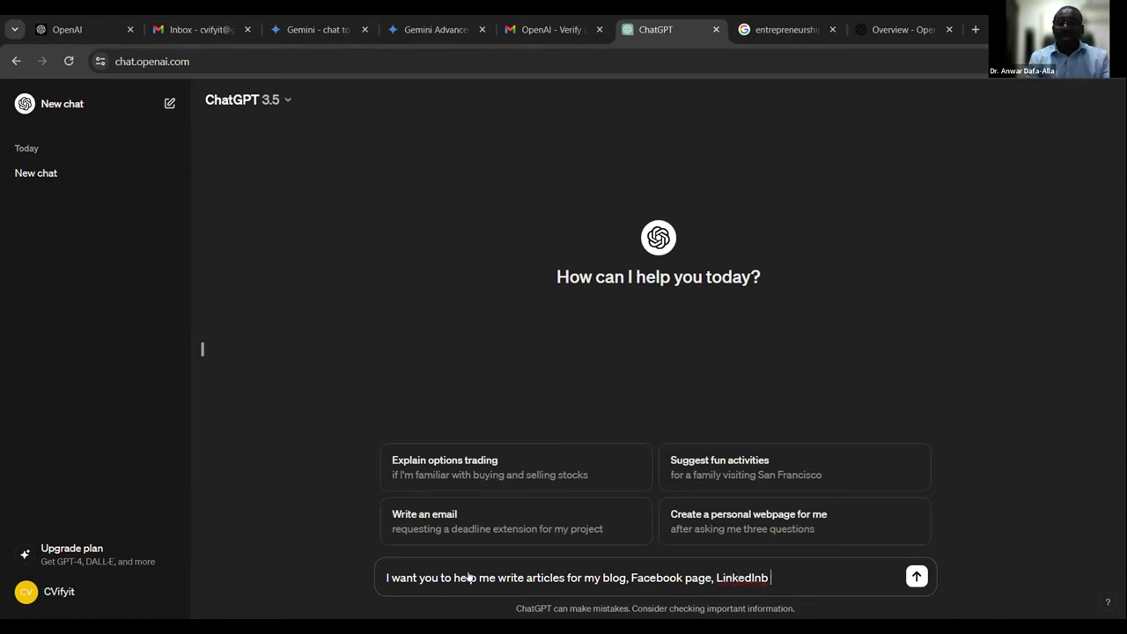
{"action": "type", "text": " profile"}
{"action": "key", "text": "BackSpace"}
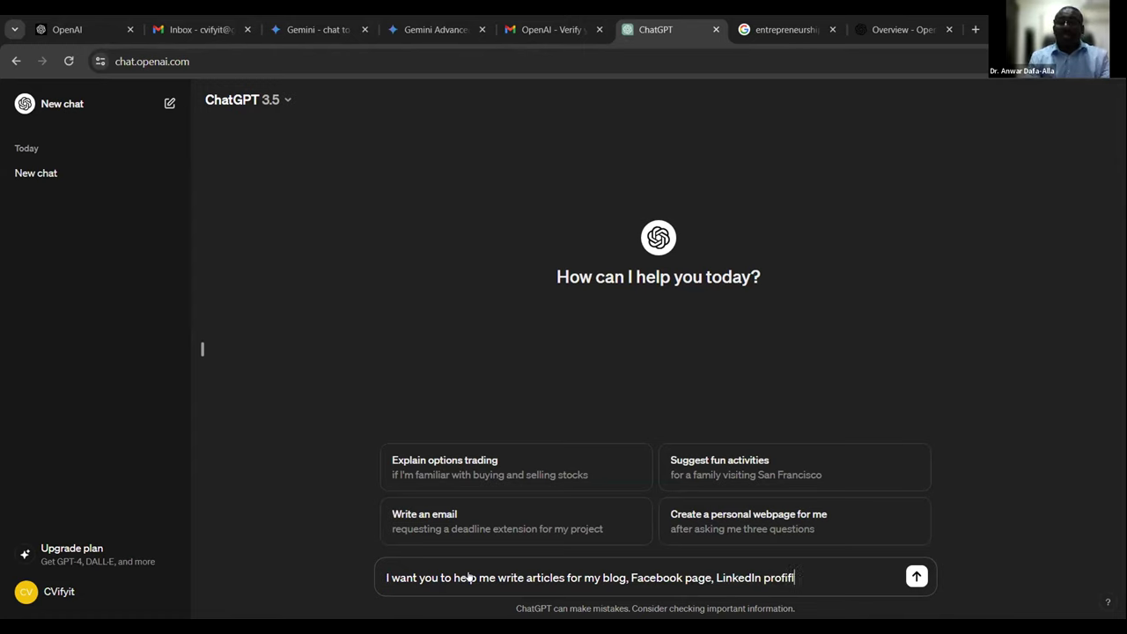
{"action": "key", "text": "BackSpace"}
{"action": "type", "text": "le"}
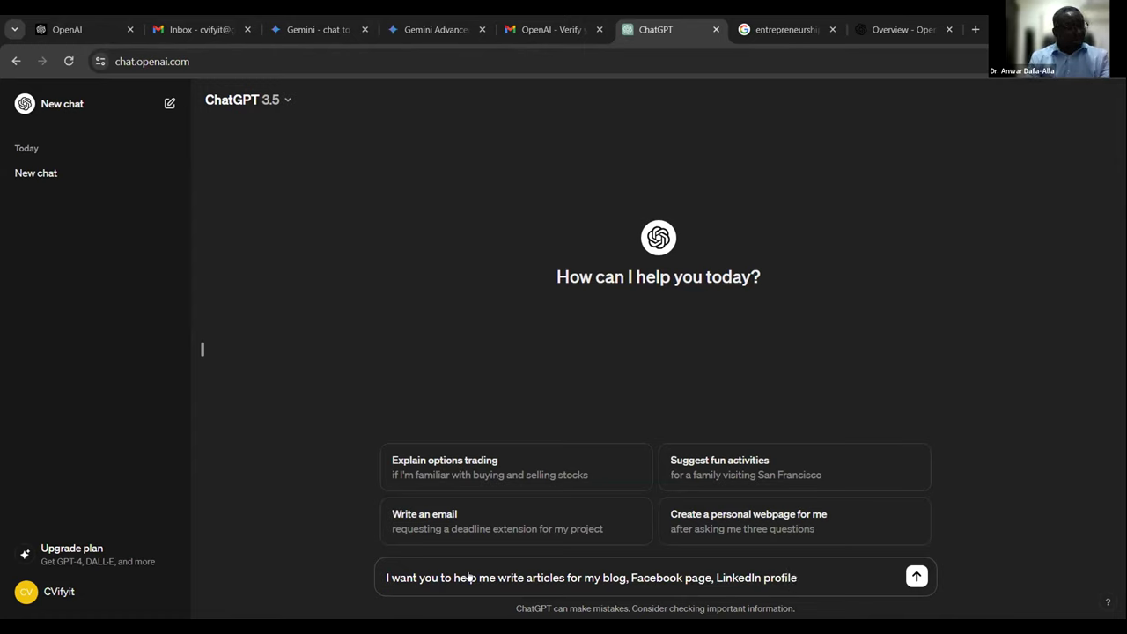
{"action": "type", "text": ". "}
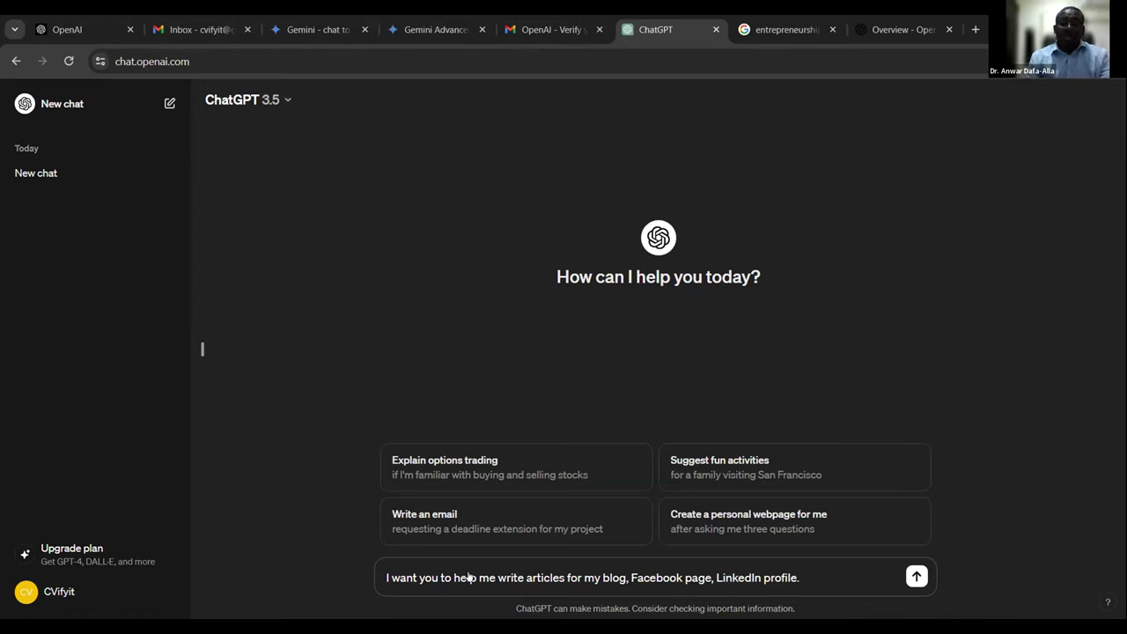
- Continue the prompt with "I usually write in Arabic"
{"action": "type", "text": "I ussual"}
{"action": "key", "text": "BackSpace"}
{"action": "key", "text": "BackSpace"}
{"action": "key", "text": "BackSpace"}
{"action": "key", "text": "BackSpace"}
{"action": "type", "text": "ually"}
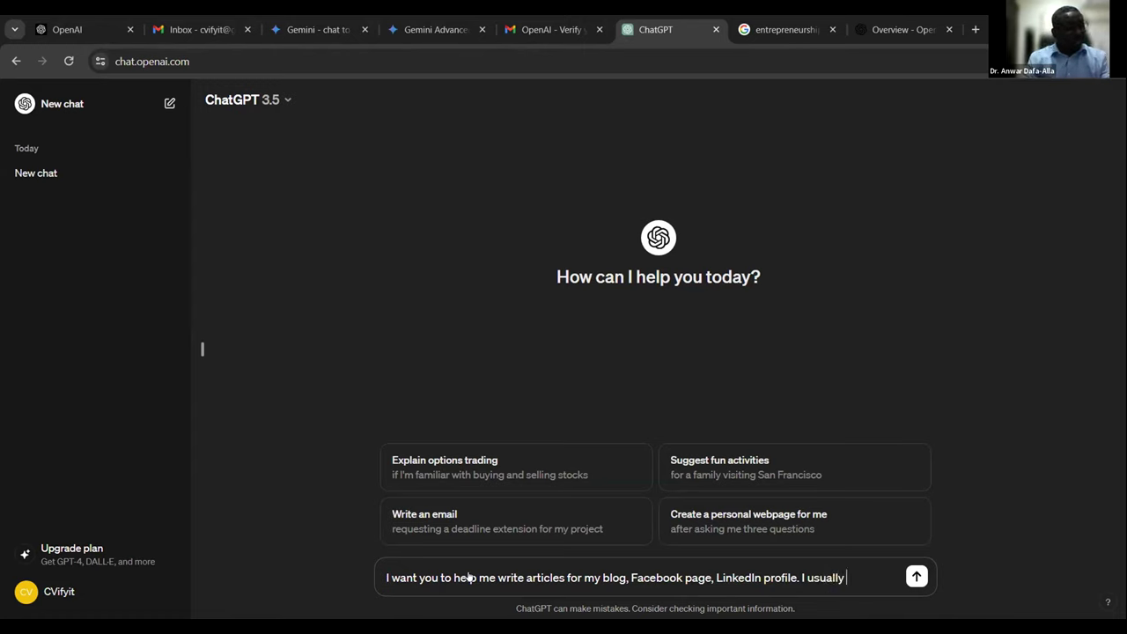
{"action": "type", "text": " wrot"}
{"action": "key", "text": "BackSpace"}
{"action": "key", "text": "BackSpace"}
{"action": "type", "text": "ite in Arabic"}
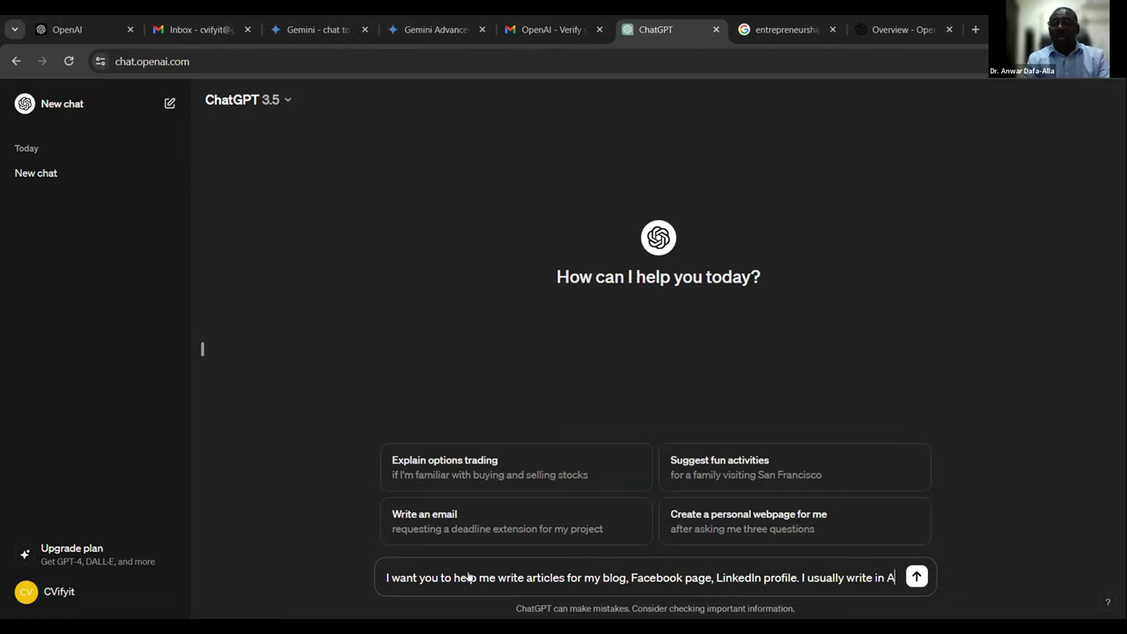
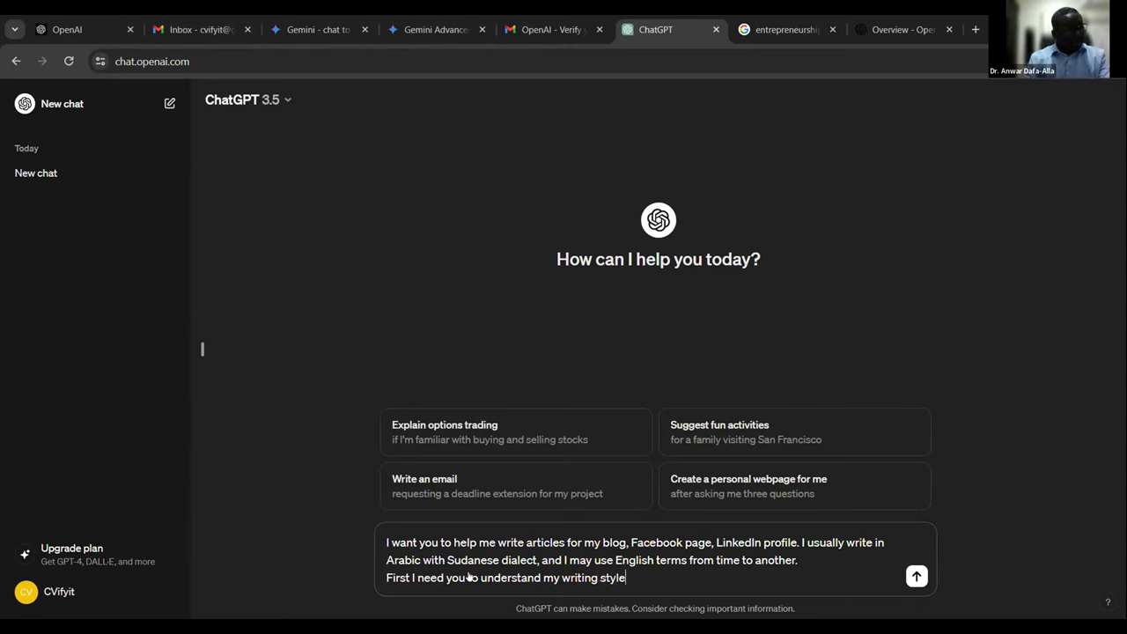
- Complete the request to understand the writing style with the label "under My_Writing"
{"action": "type", "text": "under"}
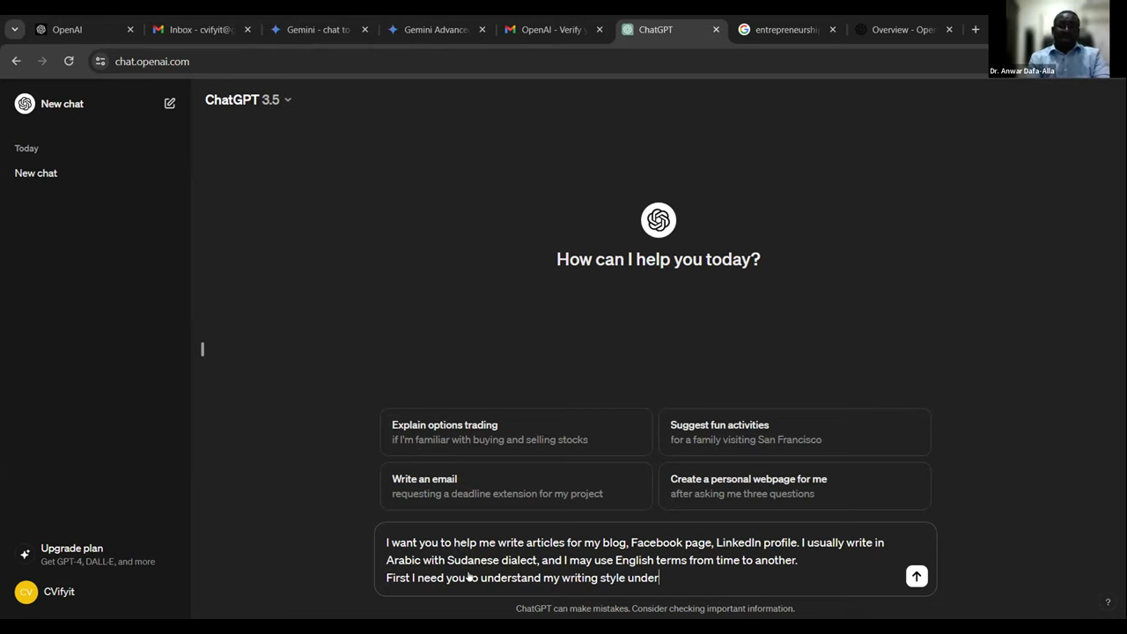
{"action": "type", "text": " My"}
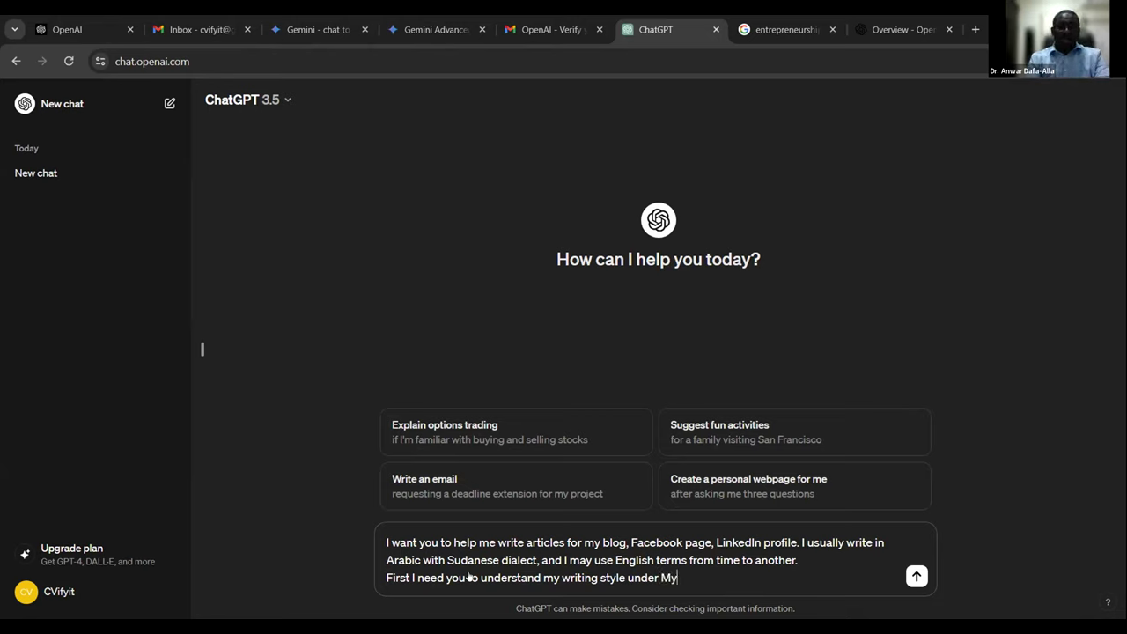
{"action": "type", "text": "_Writing"}
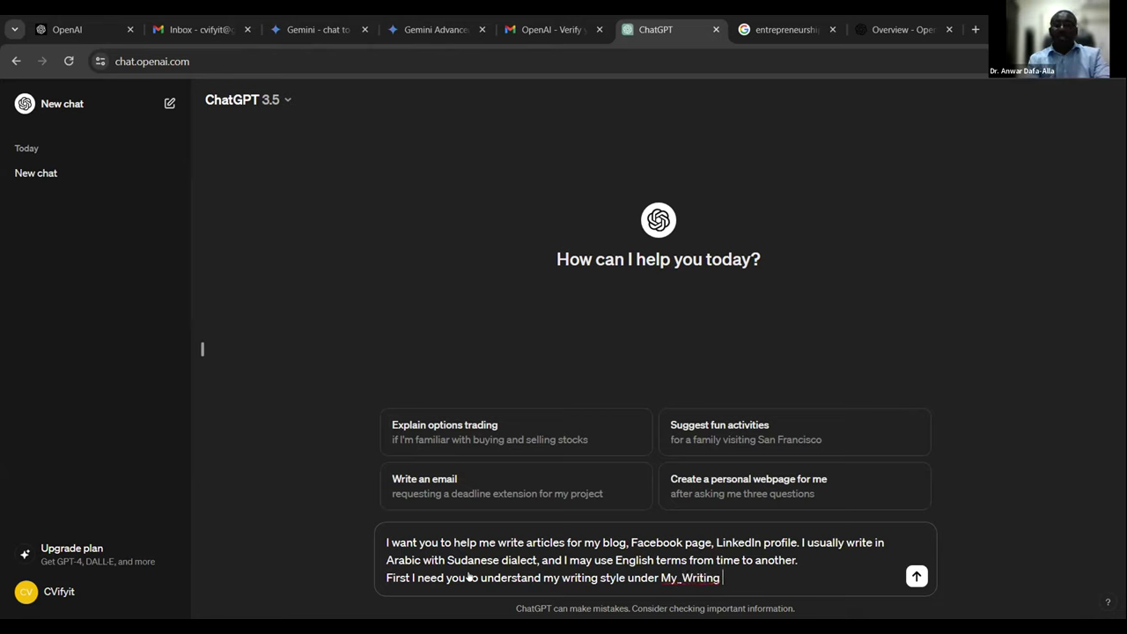
{"action": "key", "text": "BackSpace"}
{"action": "key", "text": "BackSpace"}
{"action": "key", "text": "BackSpace"}
{"action": "type", "text": "ng"}
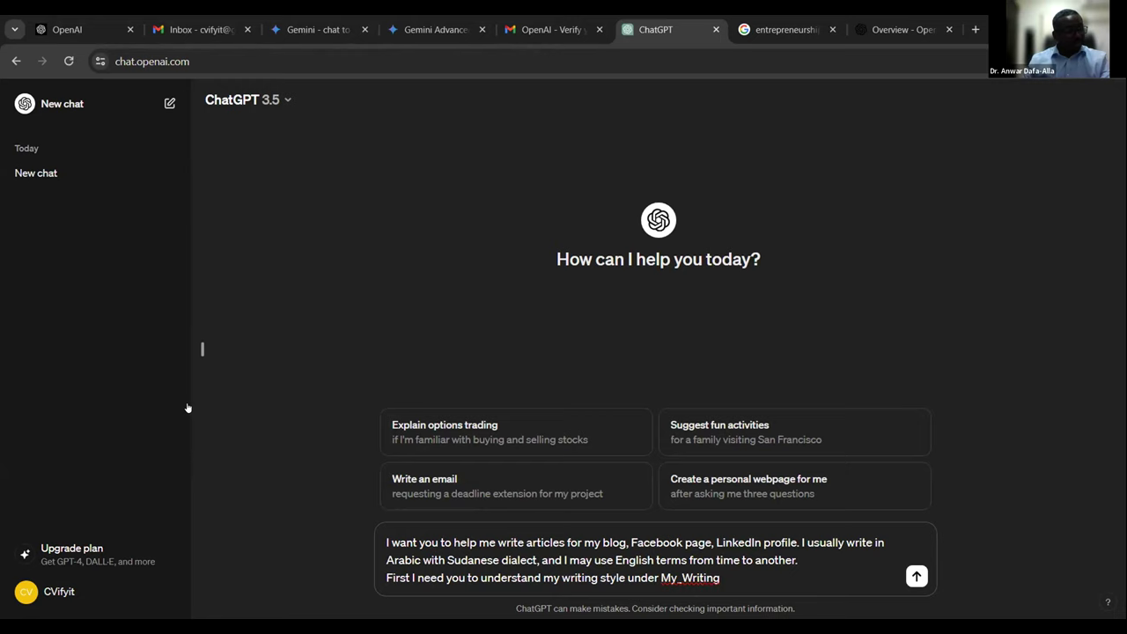
- Add the instruction "After that you'll ask me what the topic of my specific content is." to the prompt
{"action": "type", "text": ". After"}
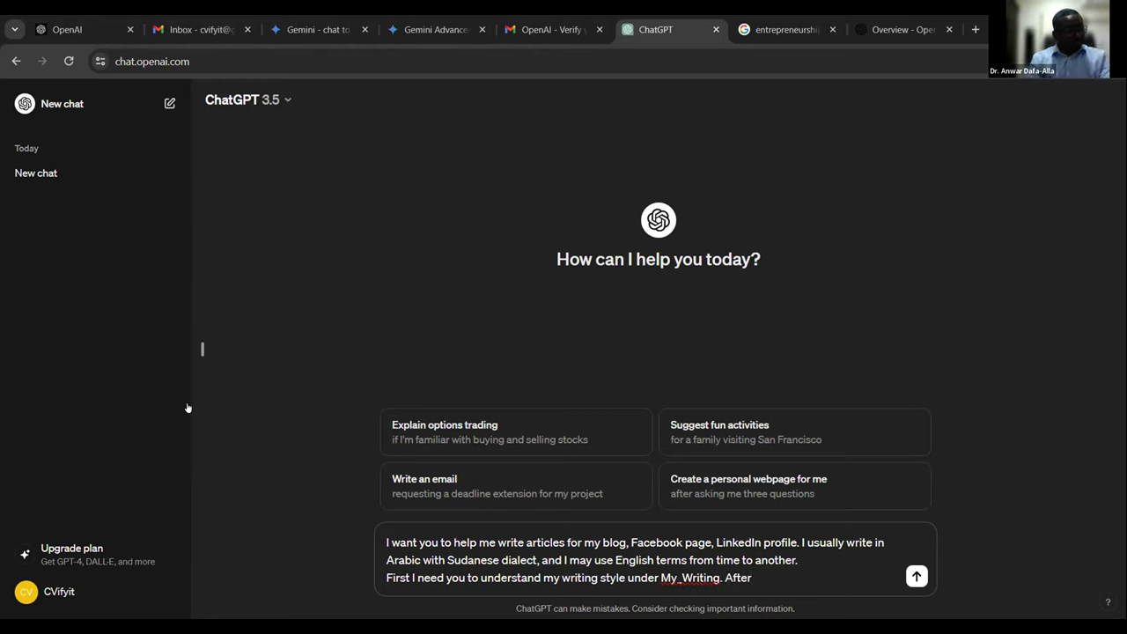
{"action": "type", "text": " that y"}
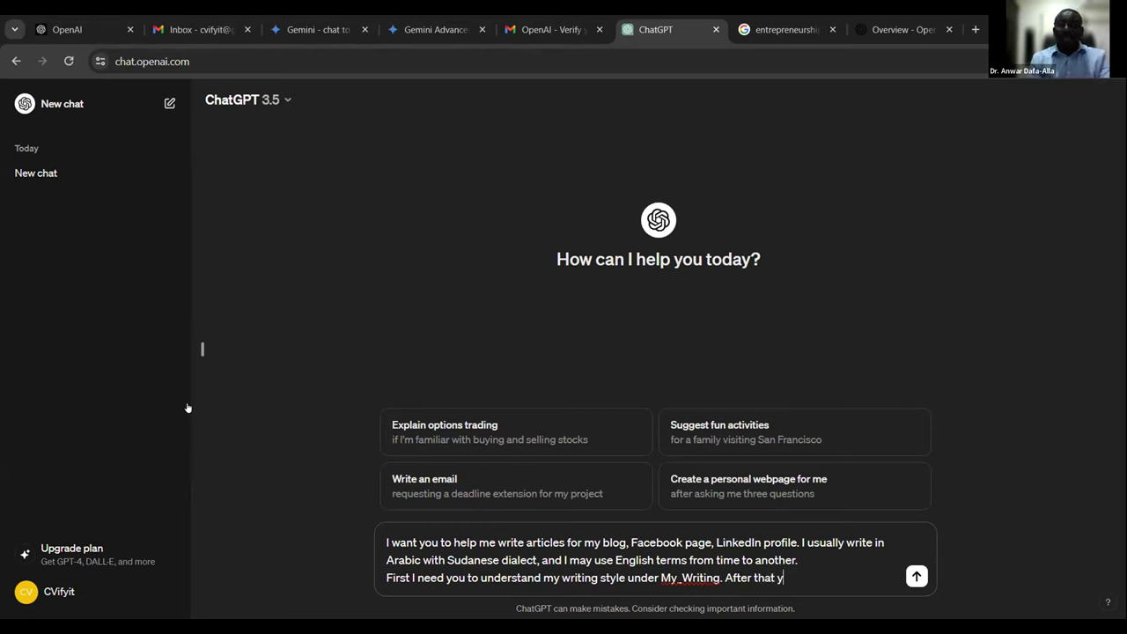
{"action": "type", "text": "ou'll ask me"}
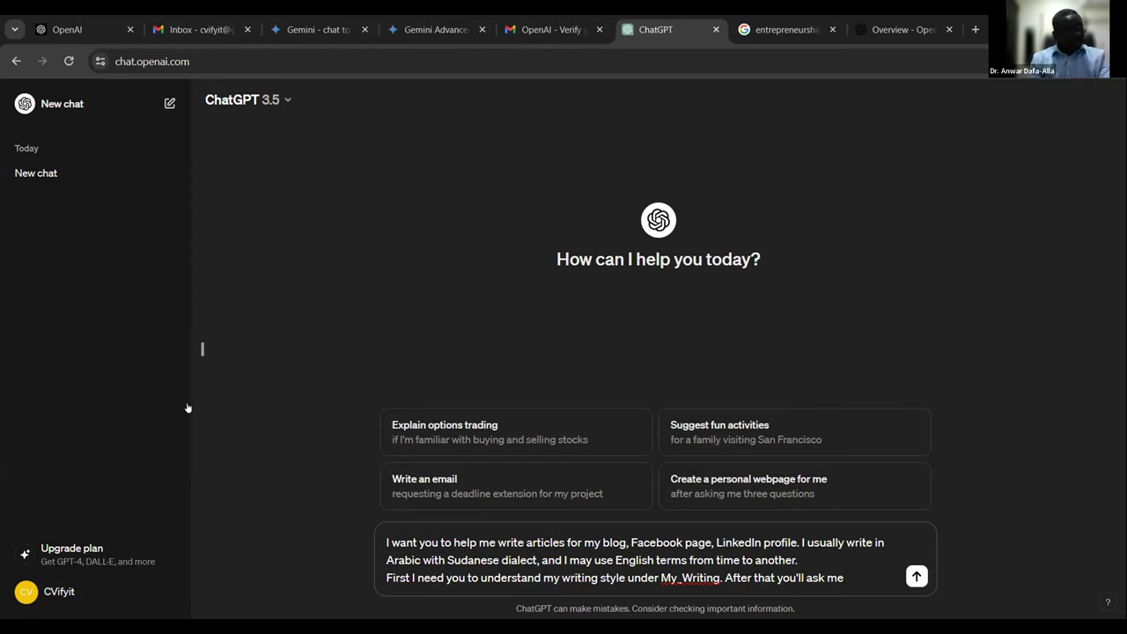
{"action": "type", "text": " what the"}
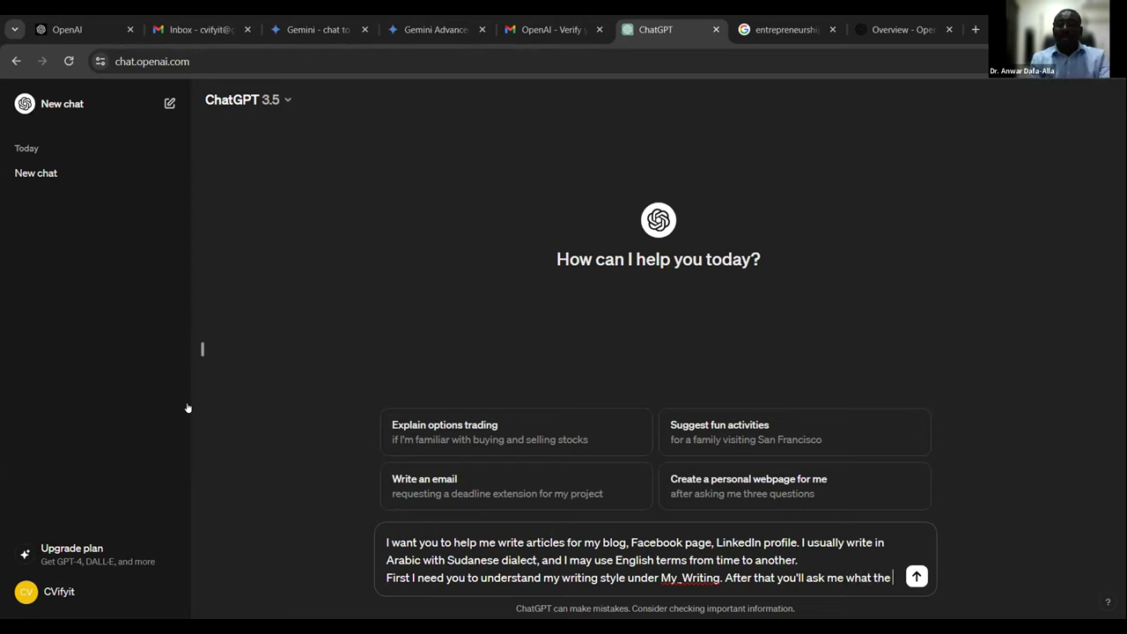
{"action": "type", "text": " topic"}
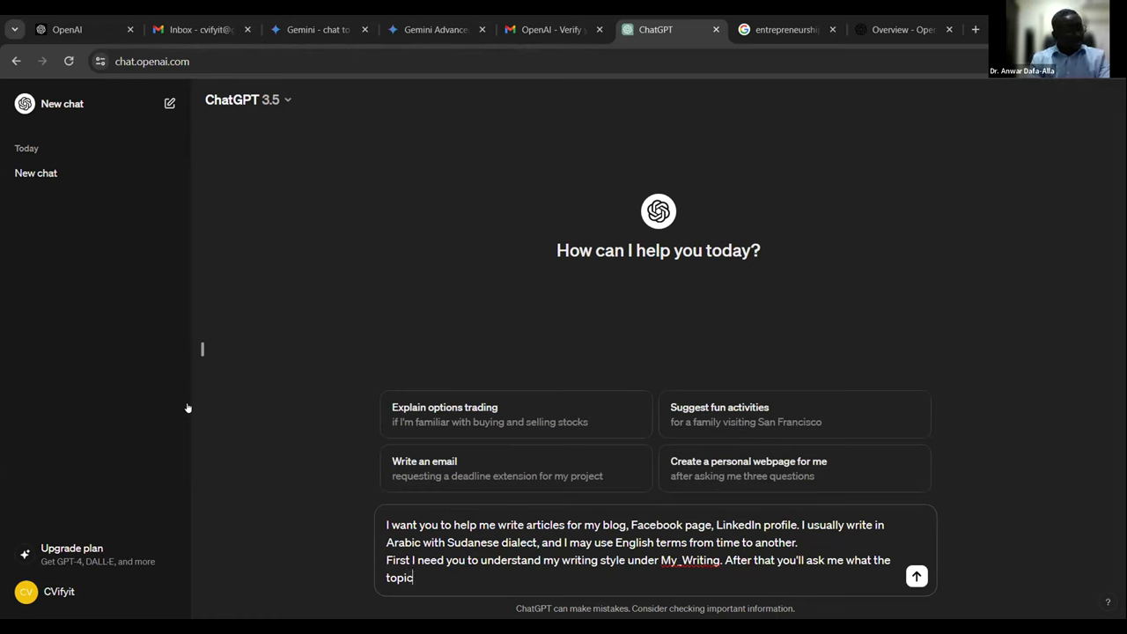
{"action": "type", "text": " of my sp"}
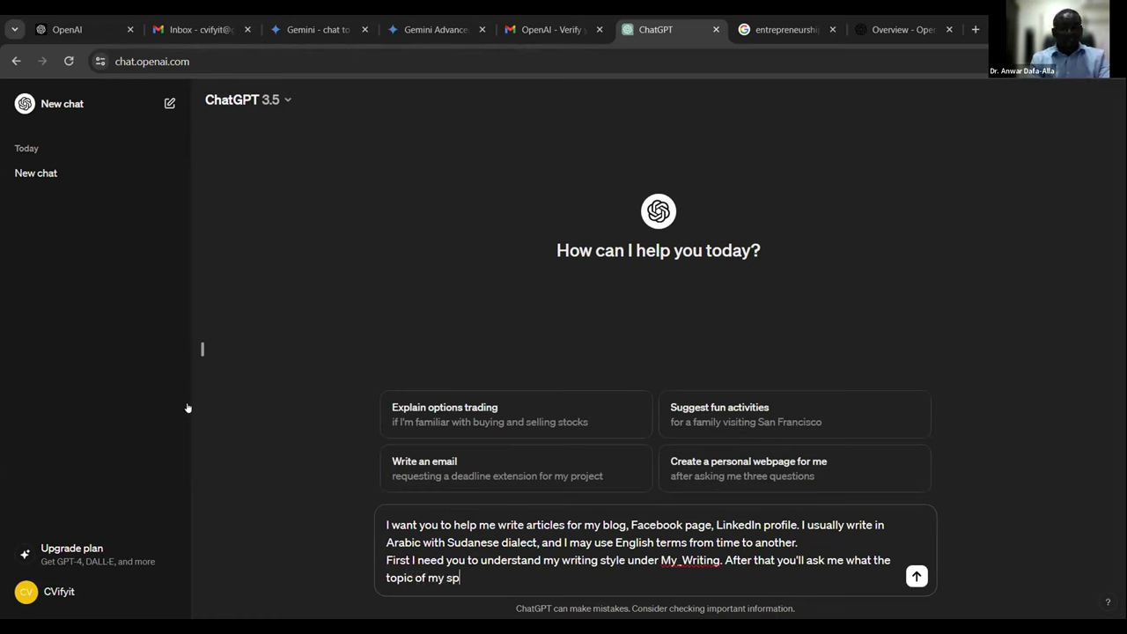
{"action": "type", "text": "ecific"}
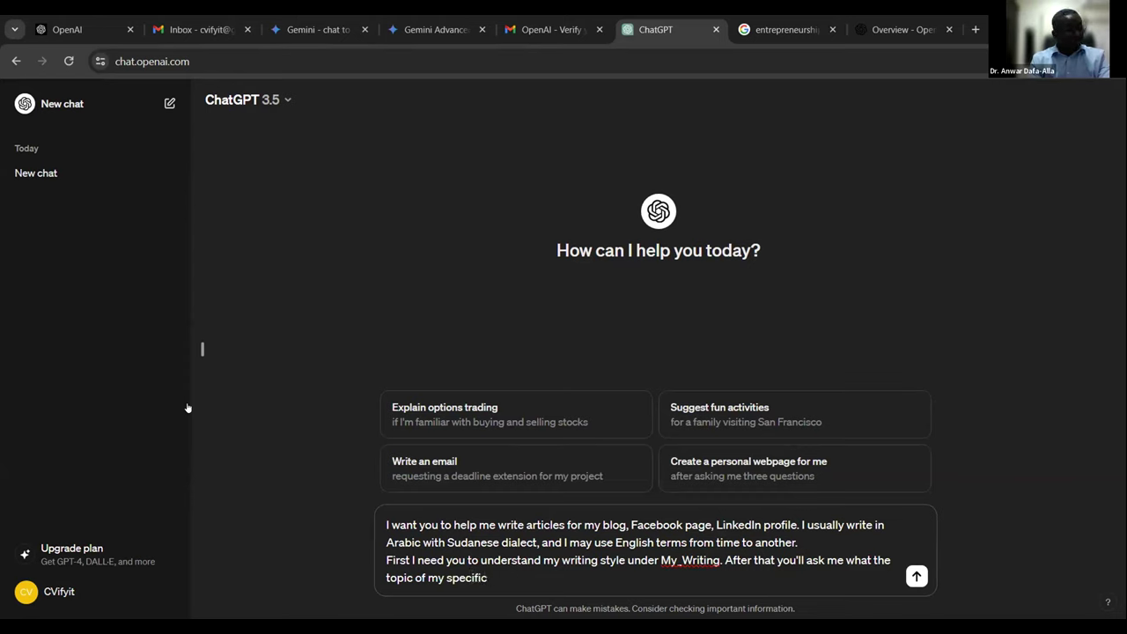
{"action": "type", "text": " content"}
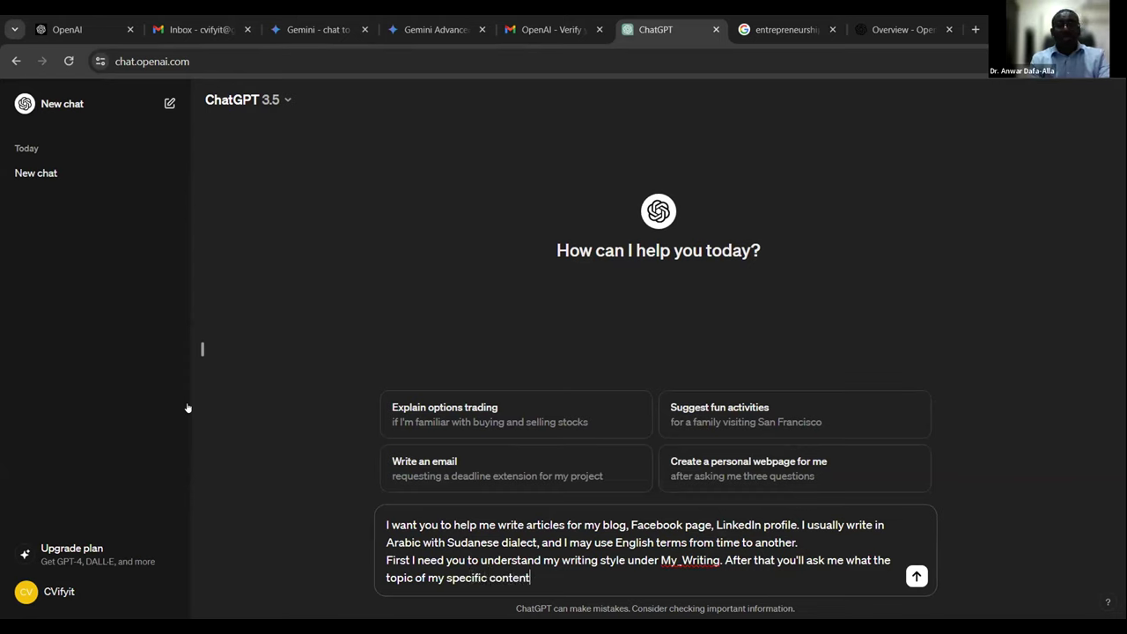
{"action": "type", "text": " is."}
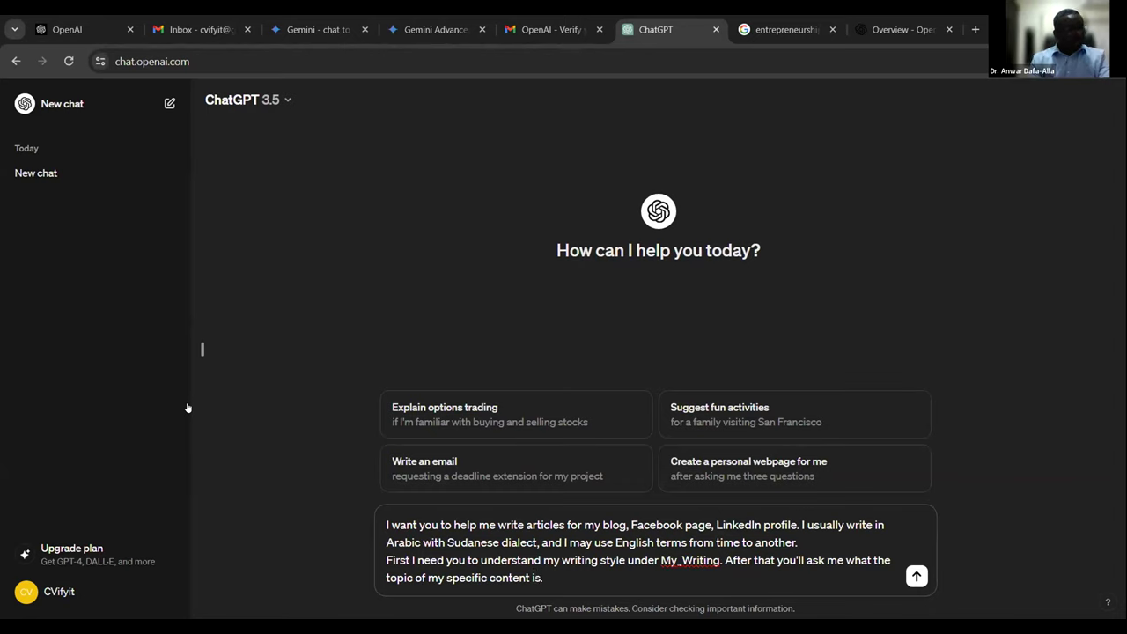
- Finish the prompt with "You'll then write the article using My_Writing." and send it
{"action": "type", "text": "You'"}
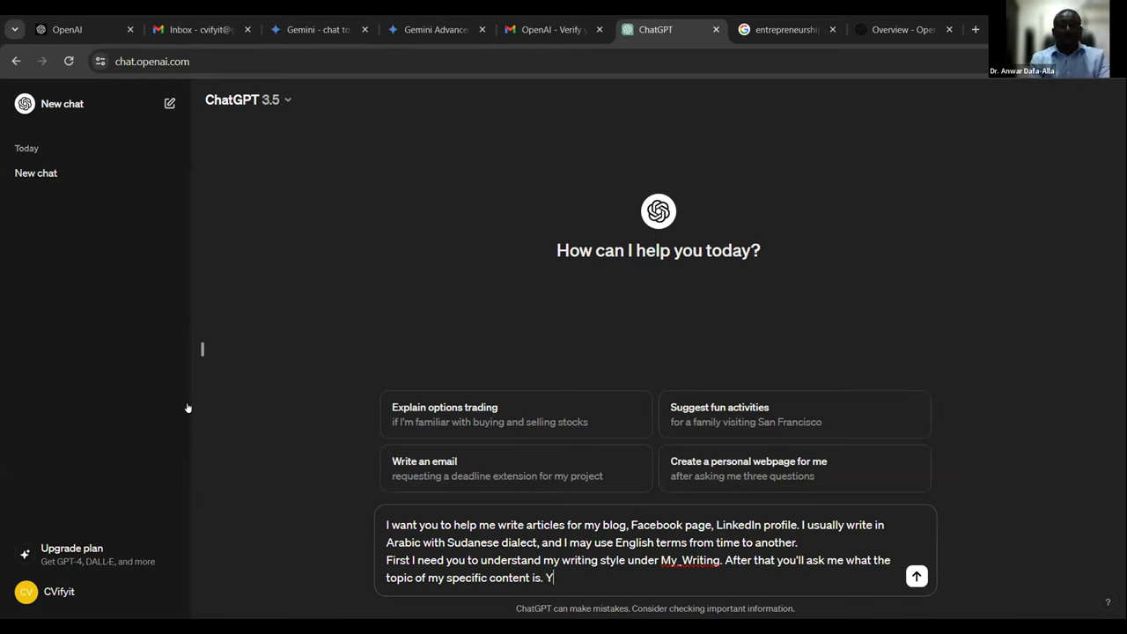
{"action": "type", "text": "ll then write"}
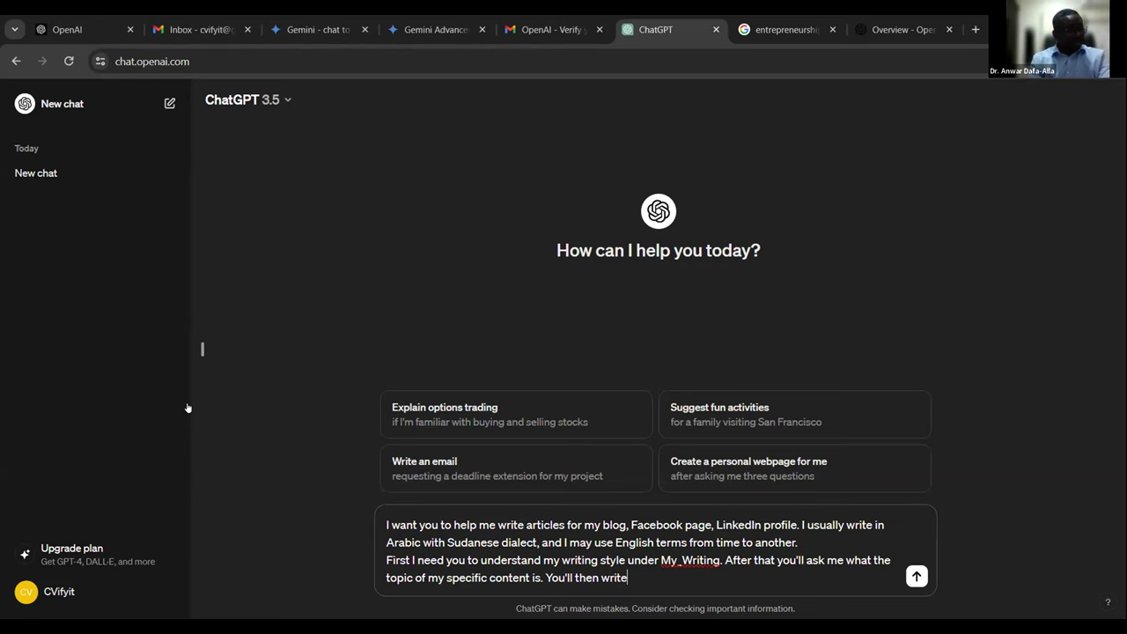
{"action": "type", "text": " the a"}
{"action": "type", "text": "rc"}
{"action": "type", "text": "ticle using My"}
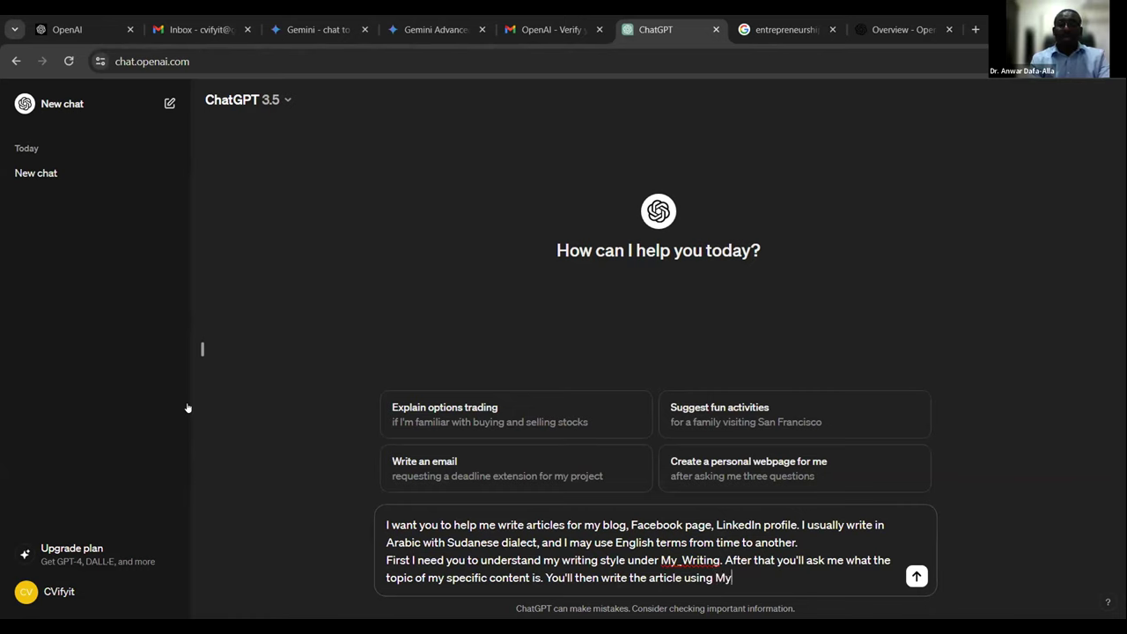
{"action": "type", "text": "_Writing."}
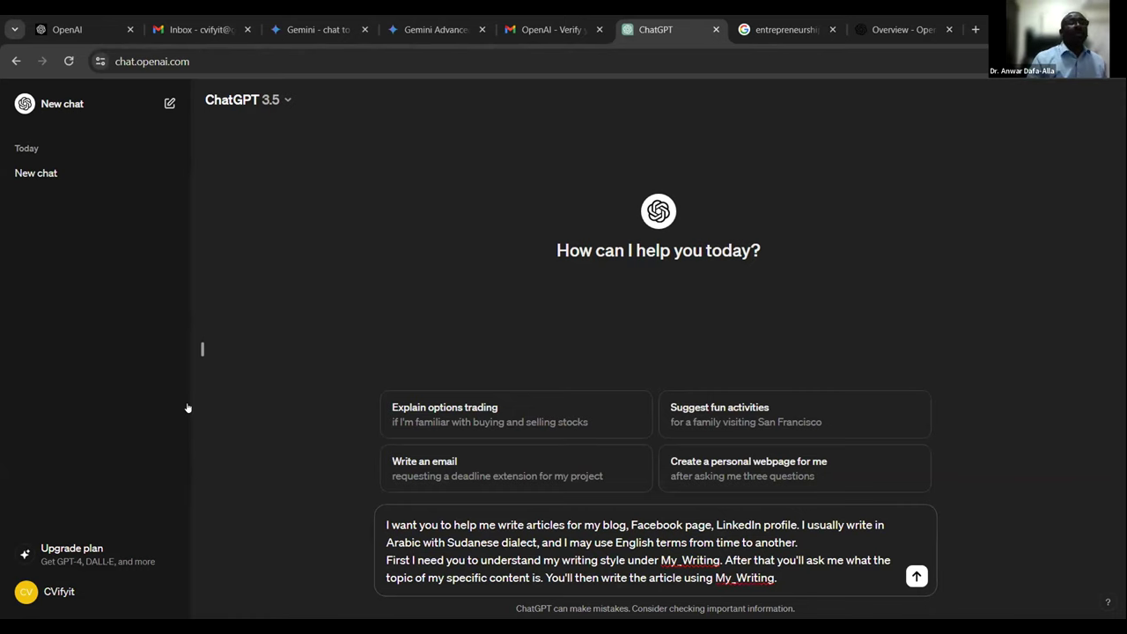
{"action": "key", "text": "Return"}
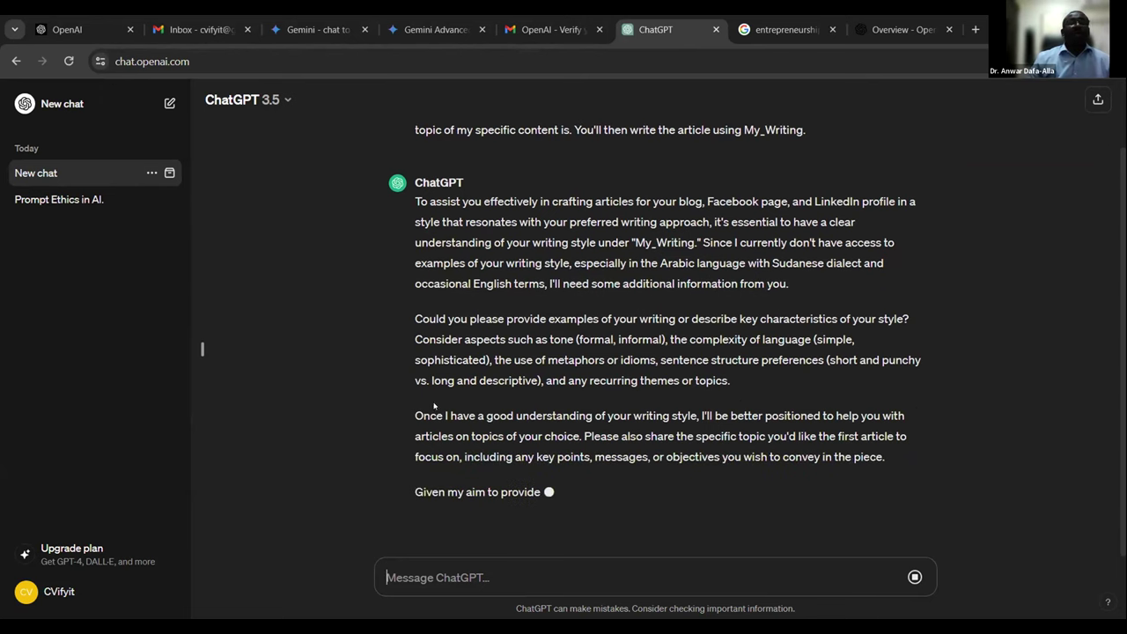
- Open the "Prompt Ethics in AI." chat and select the full Arabic text of the Ramadan in Sudan article
{"action": "left_click", "coordinate": [77, 199]}
{"action": "scroll", "coordinate": [603, 389], "scroll_direction": "up", "scroll_amount": 10}
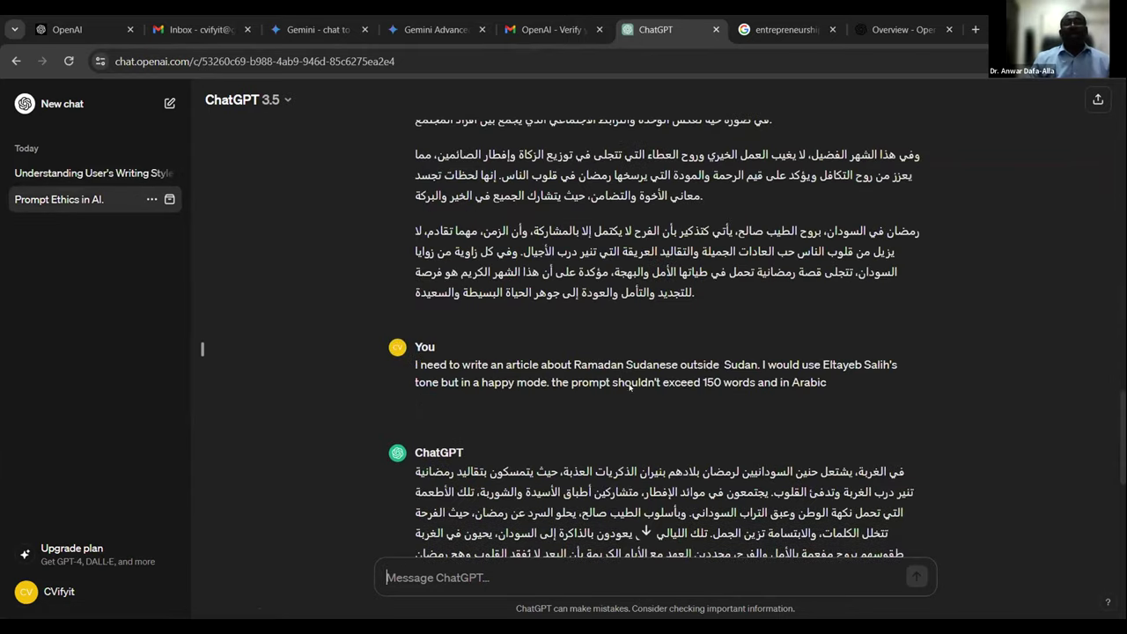
{"action": "scroll", "coordinate": [603, 389], "scroll_direction": "down", "scroll_amount": 1}
{"action": "triple_click", "coordinate": [550, 398]}
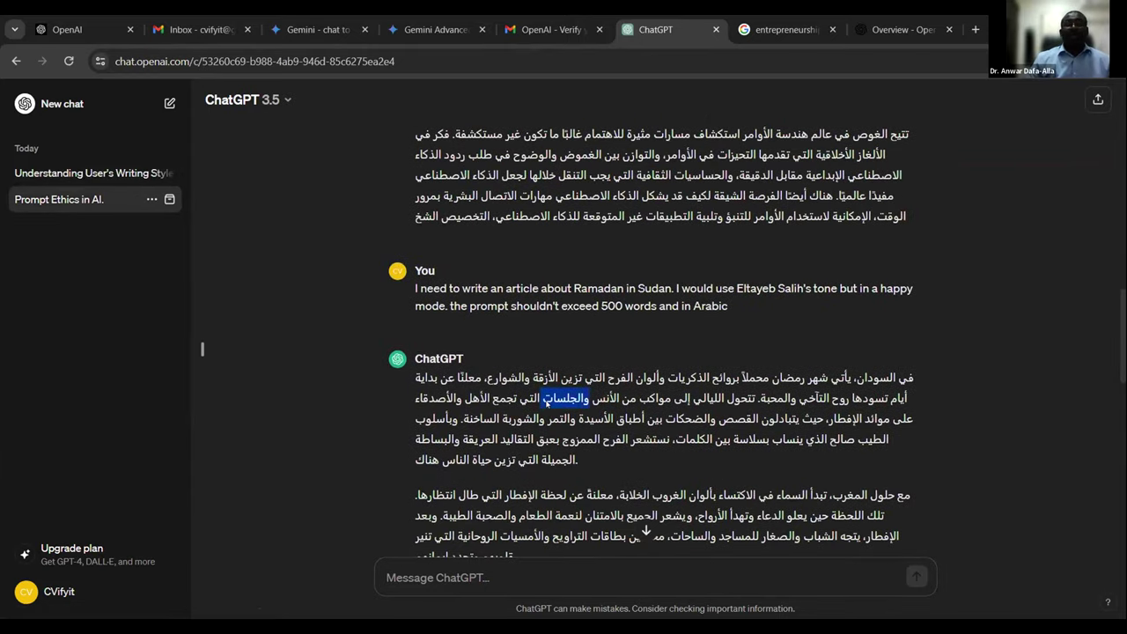
{"action": "scroll", "coordinate": [550, 400], "scroll_direction": "down", "scroll_amount": 2}
{"action": "scroll", "coordinate": [546, 400], "scroll_direction": "up", "scroll_amount": 1}
{"action": "left_click", "coordinate": [546, 400]}
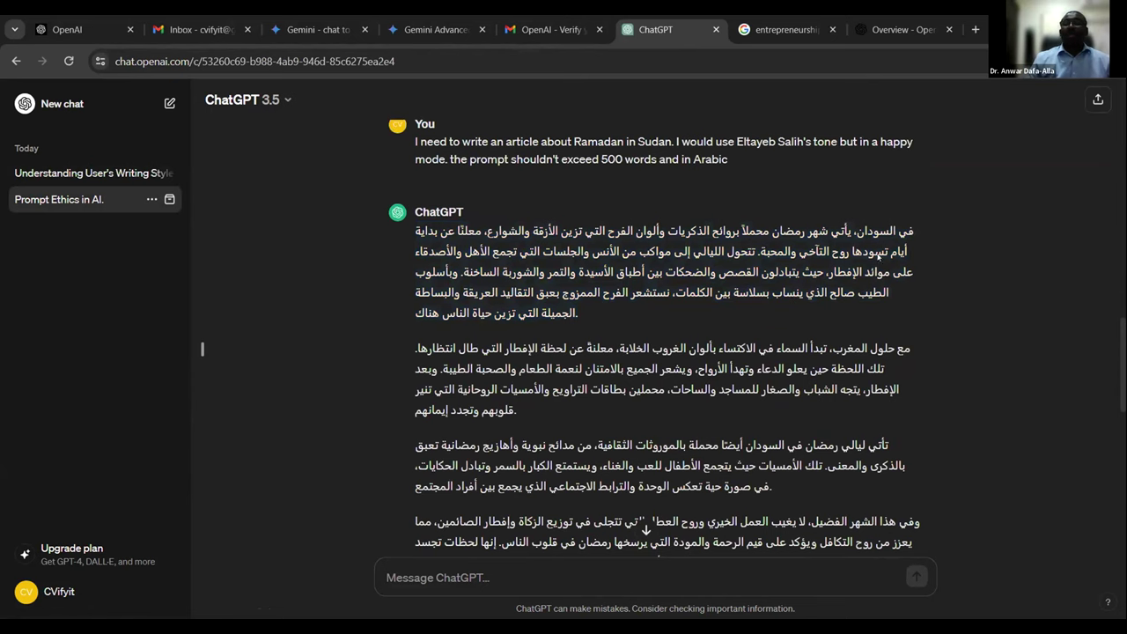
{"action": "mouse_move", "coordinate": [913, 230]}
{"action": "left_mouse_down"}
{"action": "mouse_move", "coordinate": [458, 351]}
{"action": "mouse_move", "coordinate": [617, 220]}
{"action": "mouse_move", "coordinate": [440, 163]}
{"action": "mouse_move", "coordinate": [489, 229]}
{"action": "mouse_move", "coordinate": [493, 119]}
{"action": "mouse_move", "coordinate": [616, 200]}
{"action": "mouse_move", "coordinate": [417, 220]}
{"action": "left_mouse_up"}
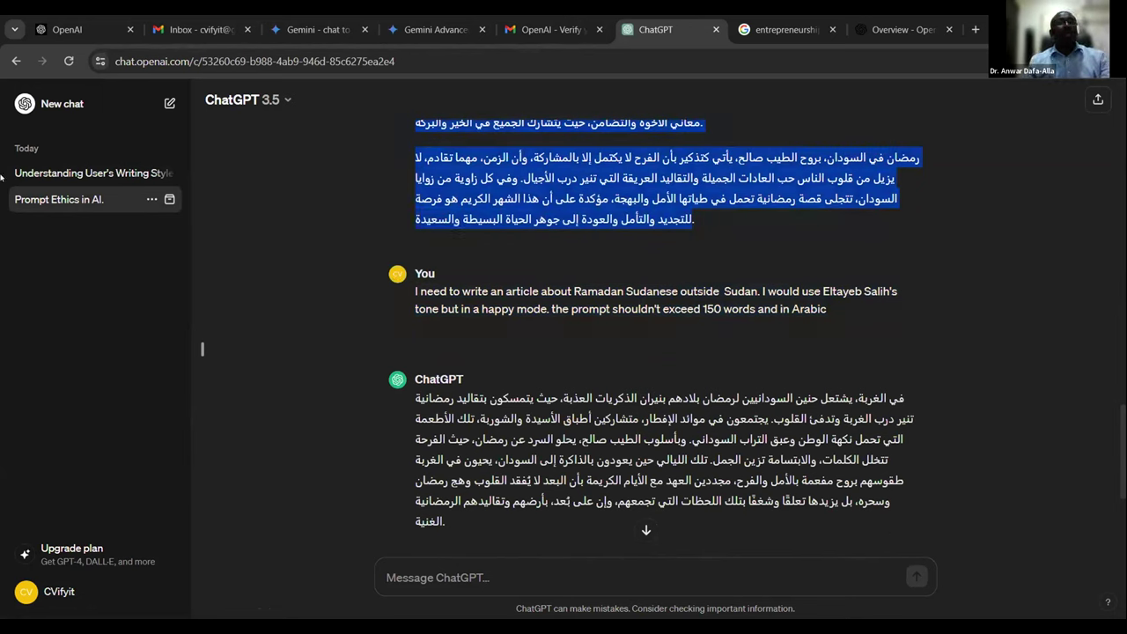
- In the "Understanding User's Writing Style" chat, draft "Here's example one:" followed by the copied Ramadan in Sudan article in quotation marks
{"action": "left_click", "coordinate": [67, 172]}
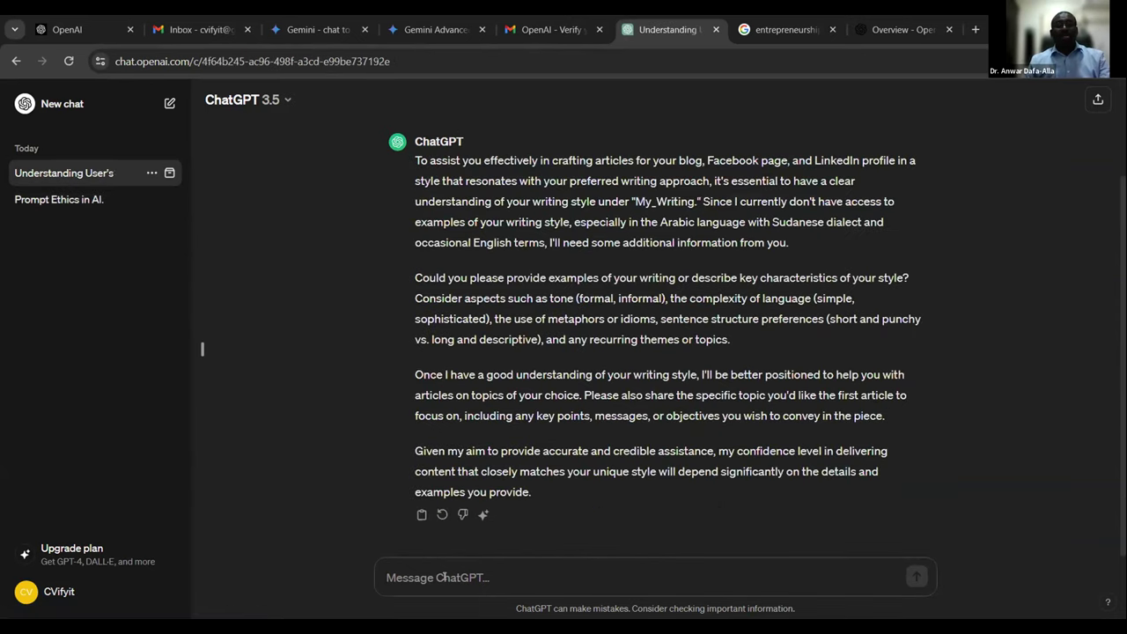
{"action": "type", "text": "Here's example"}
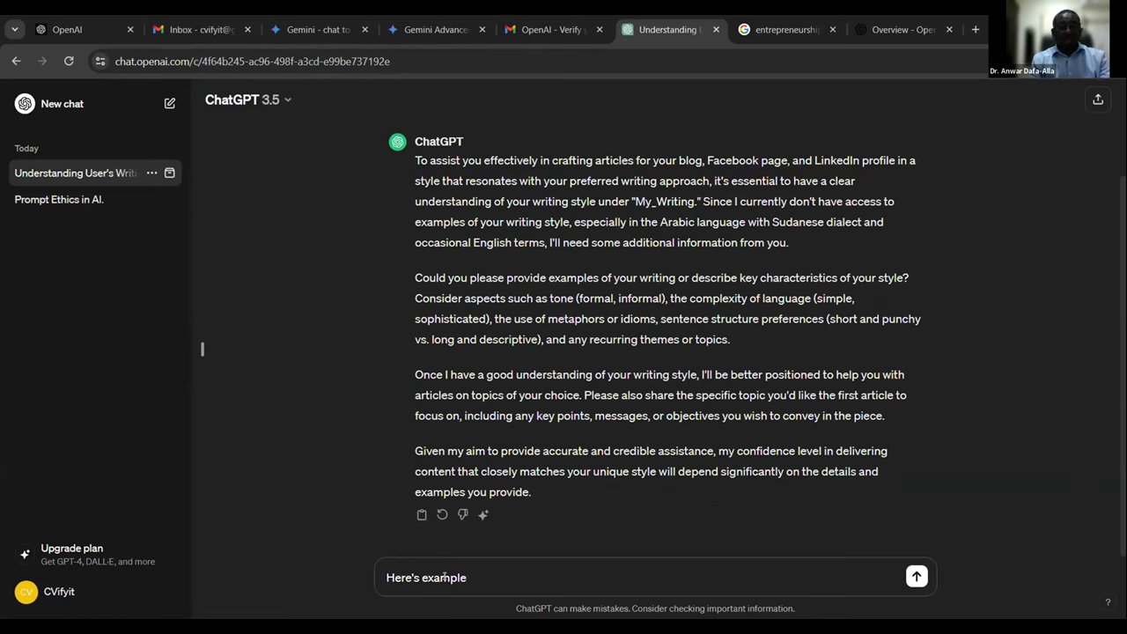
{"action": "type", "text": " one:"}
{"action": "key", "text": "shift+Return"}
{"action": "type", "text": "\""}
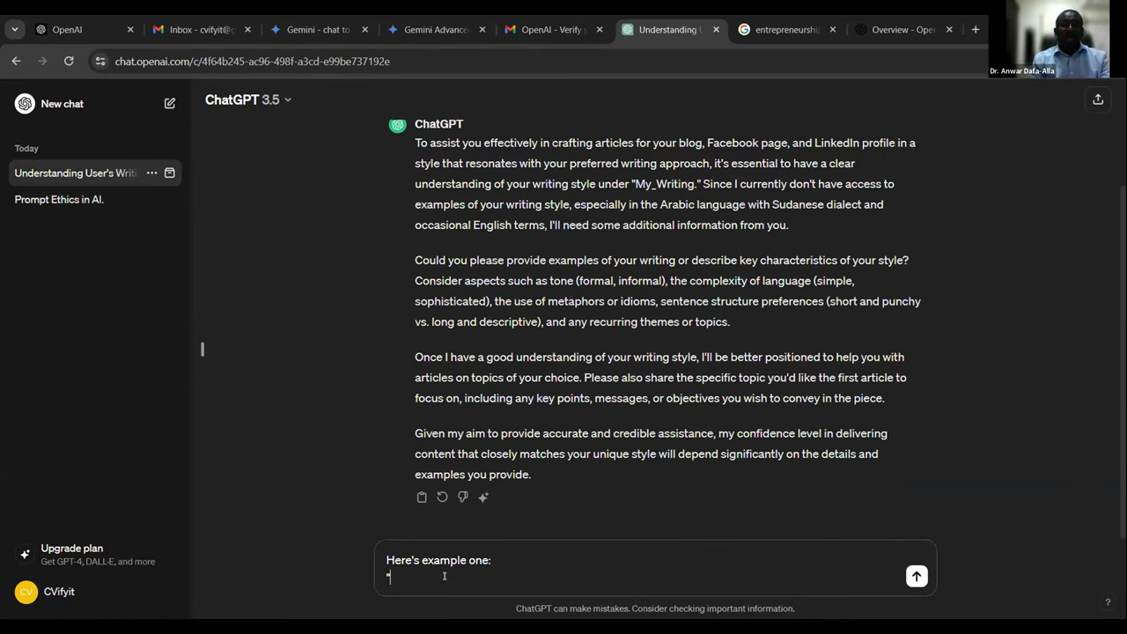
{"action": "key", "text": "ctrl+v"}
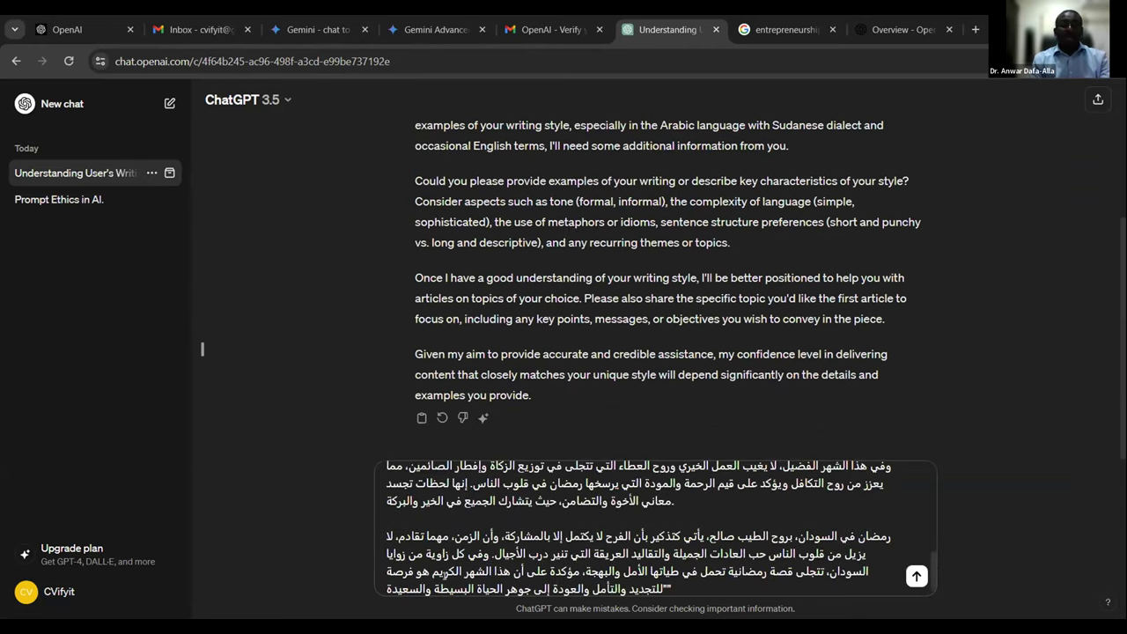
- Add the line "Here's example 2" with empty quotation marks below the first example in the draft
{"action": "key", "text": "shift+Return"}
{"action": "type", "text": "Here's"}
{"action": "type", "text": " exapl"}
{"action": "type", "text": "m[p"}
{"action": "key", "text": "BackSpace"}
{"action": "type", "text": "ple 2"}
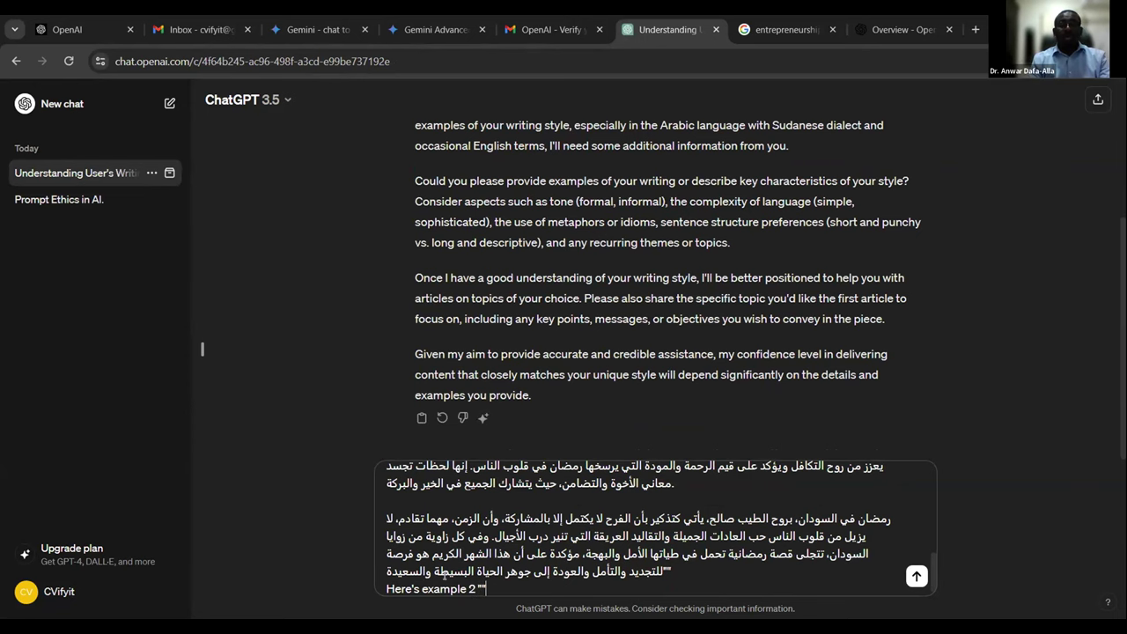
- Copy the Arabic article about Sudanese Ramadan abroad from the "Prompt Ethics in AI." chat and return to the writing-style chat
{"action": "left_click", "coordinate": [91, 202]}
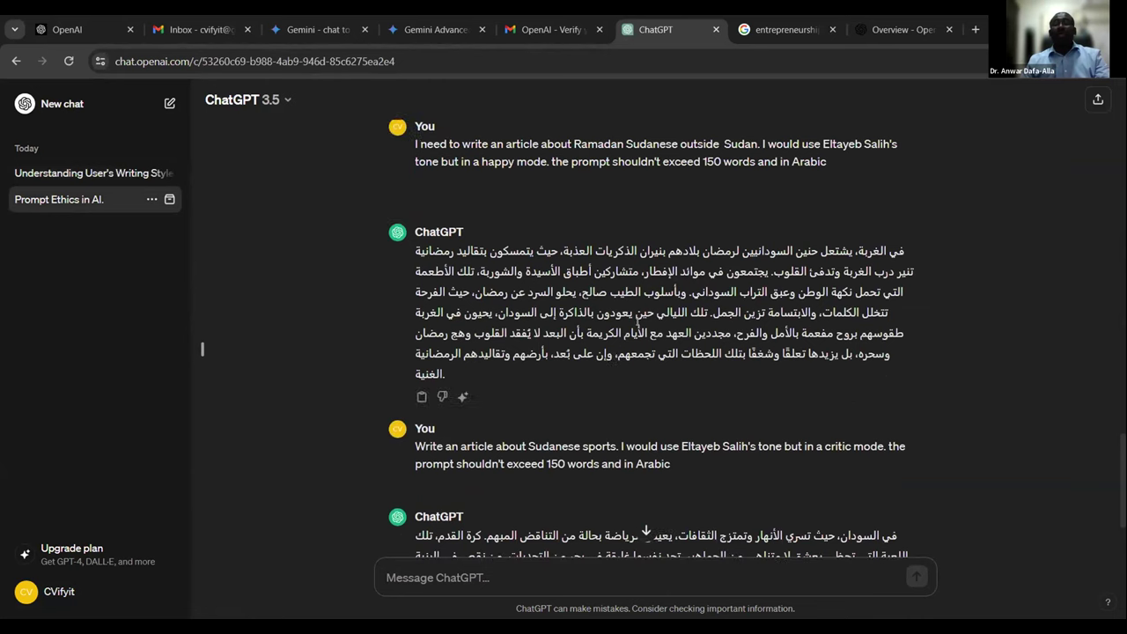
{"action": "triple_click", "coordinate": [696, 281]}
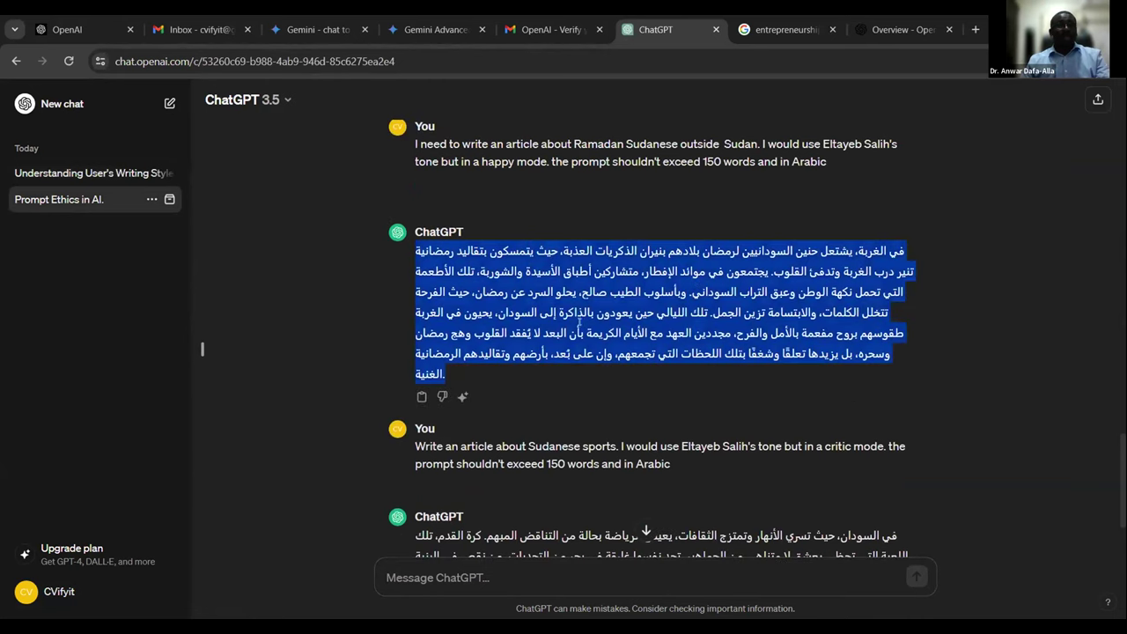
{"action": "left_click", "coordinate": [75, 173]}
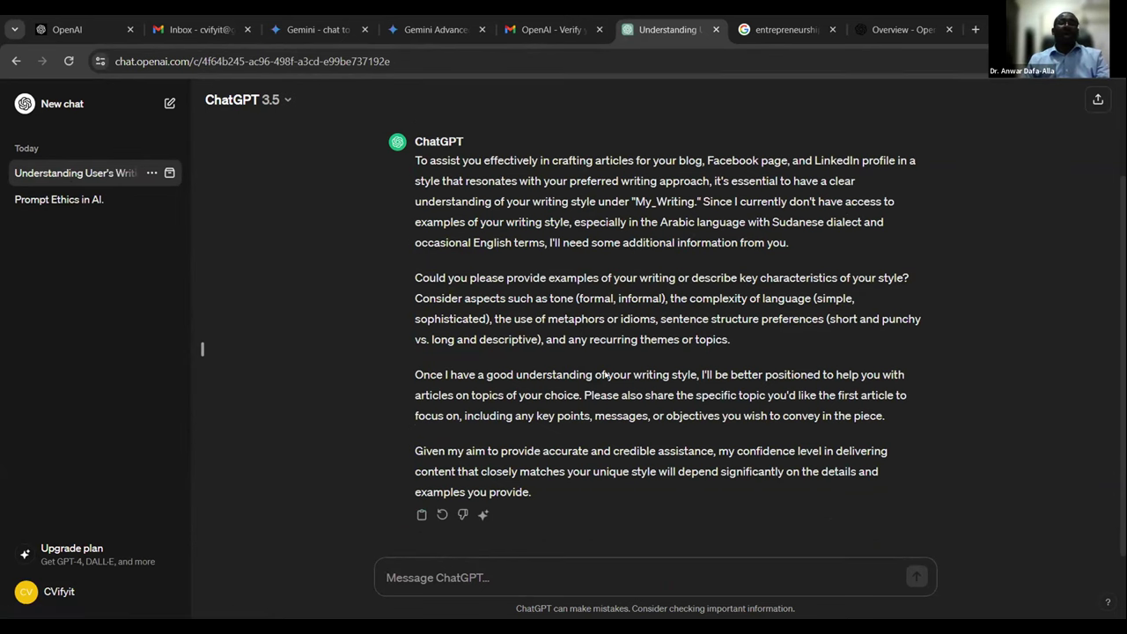
{"action": "scroll", "coordinate": [603, 364], "scroll_direction": "up", "scroll_amount": 2}
{"action": "scroll", "coordinate": [604, 359], "scroll_direction": "down", "scroll_amount": 2}
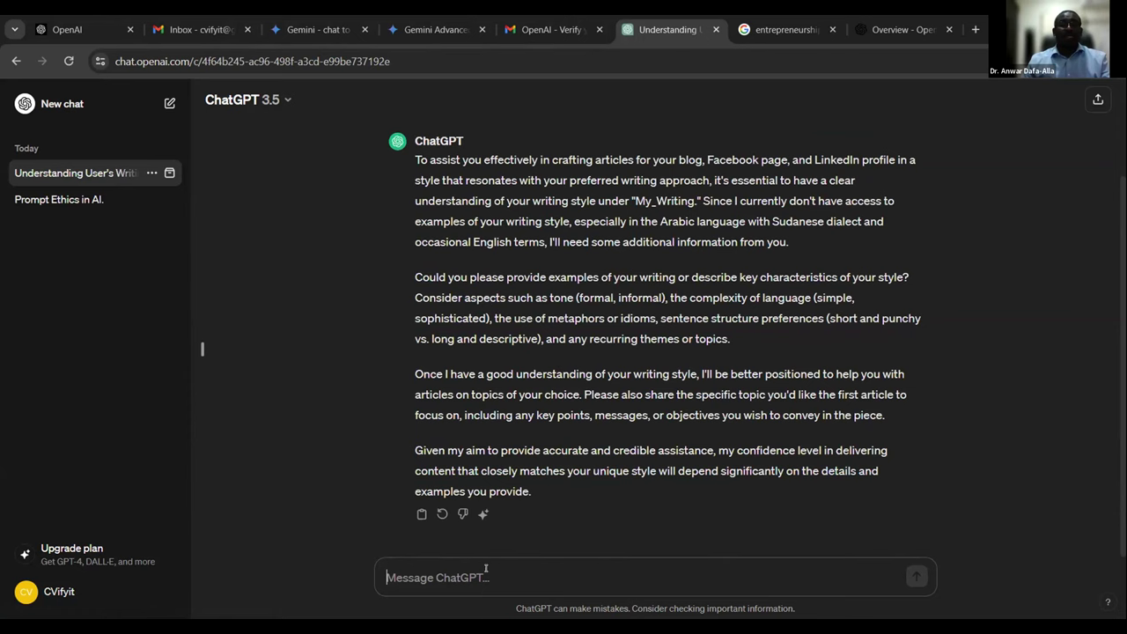
- Start a new message with "Here's example one:" in the writing-style chat
{"action": "type", "text": "Hre"}
{"action": "key", "text": "BackSpace"}
{"action": "key", "text": "BackSpace"}
{"action": "type", "text": "re's "}
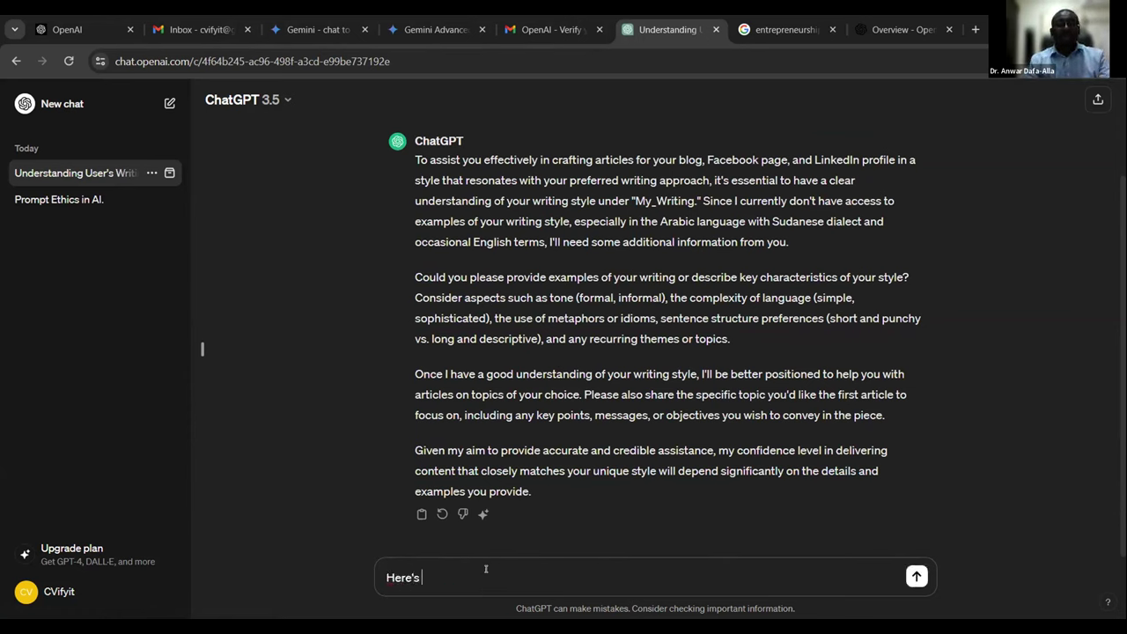
{"action": "type", "text": "example one:"}
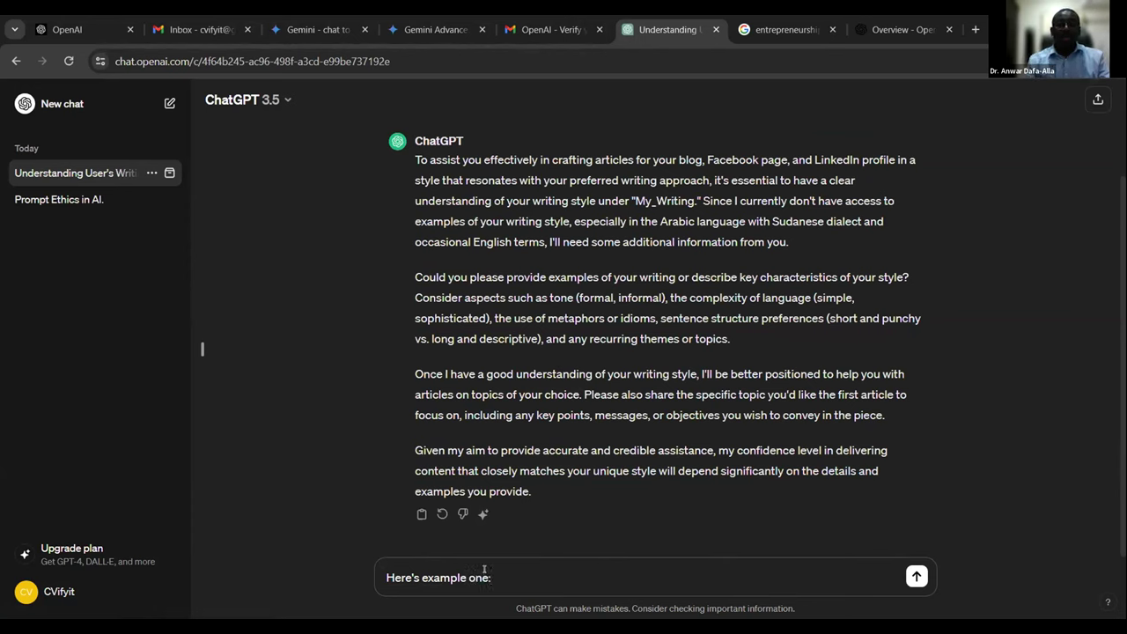
- Insert the copied article in quotation marks on a new line below the introduction and send the message
{"action": "key", "text": "shift+Return"}
{"action": "type", "text": "\""}
{"action": "key", "text": "ctrl+v"}
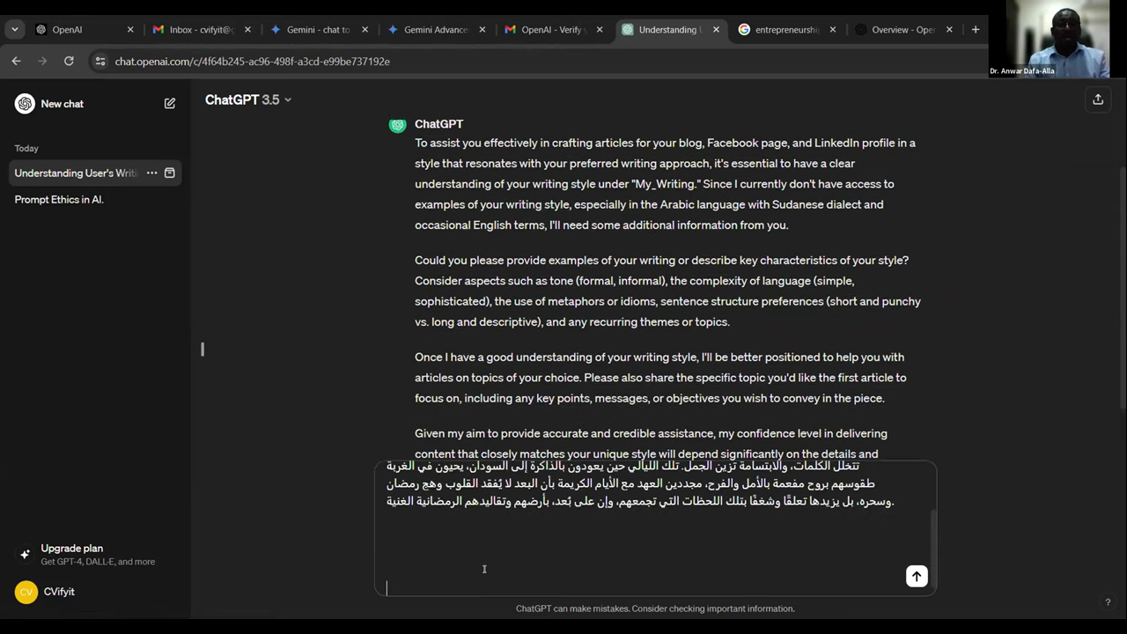
{"action": "scroll", "coordinate": [483, 568], "scroll_direction": "up", "scroll_amount": 2}
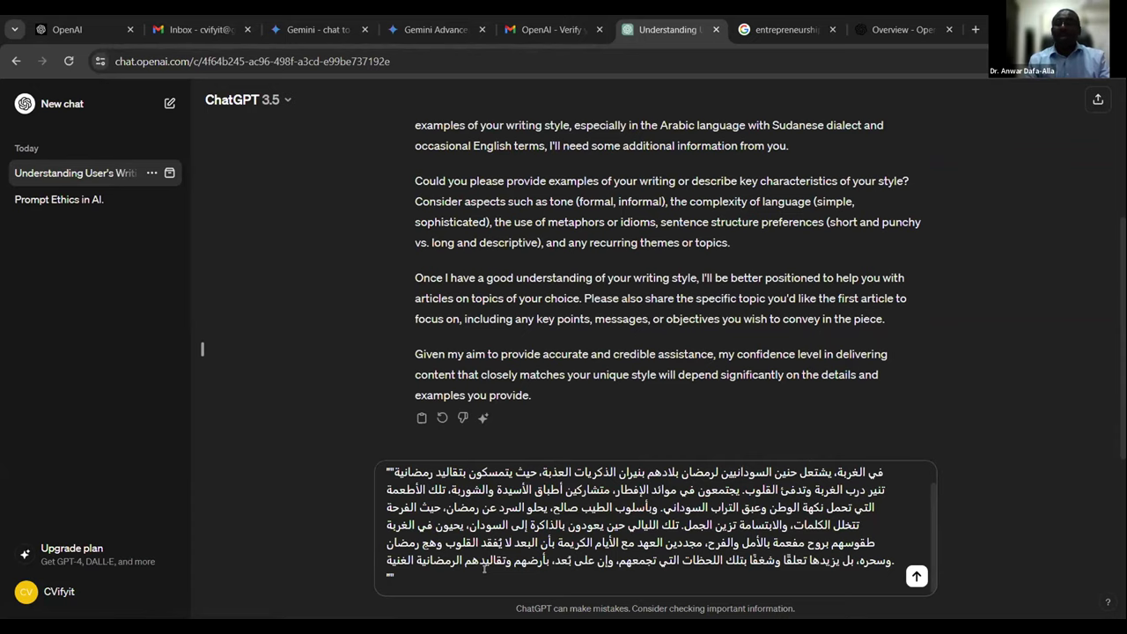
{"action": "key", "text": "Return"}
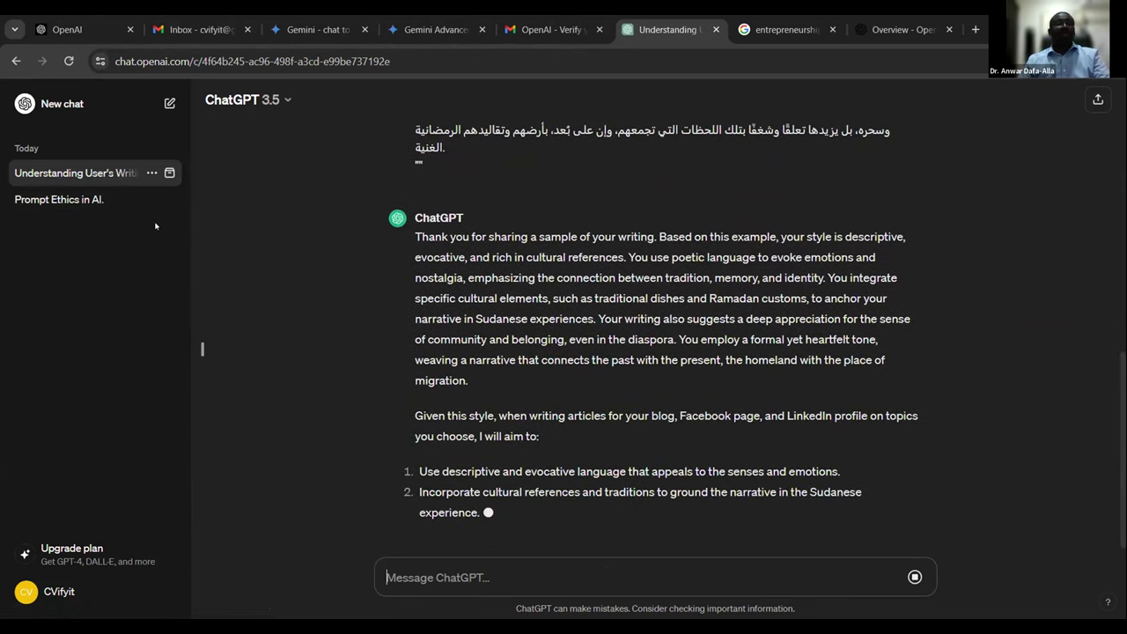
- Copy the full Ramadan in Sudan article from the "Prompt Ethics in AI." chat into a new message in the writing-style chat
{"action": "left_click", "coordinate": [132, 199]}
{"action": "scroll", "coordinate": [584, 400], "scroll_direction": "up", "scroll_amount": 10}
{"action": "triple_click", "coordinate": [546, 219]}
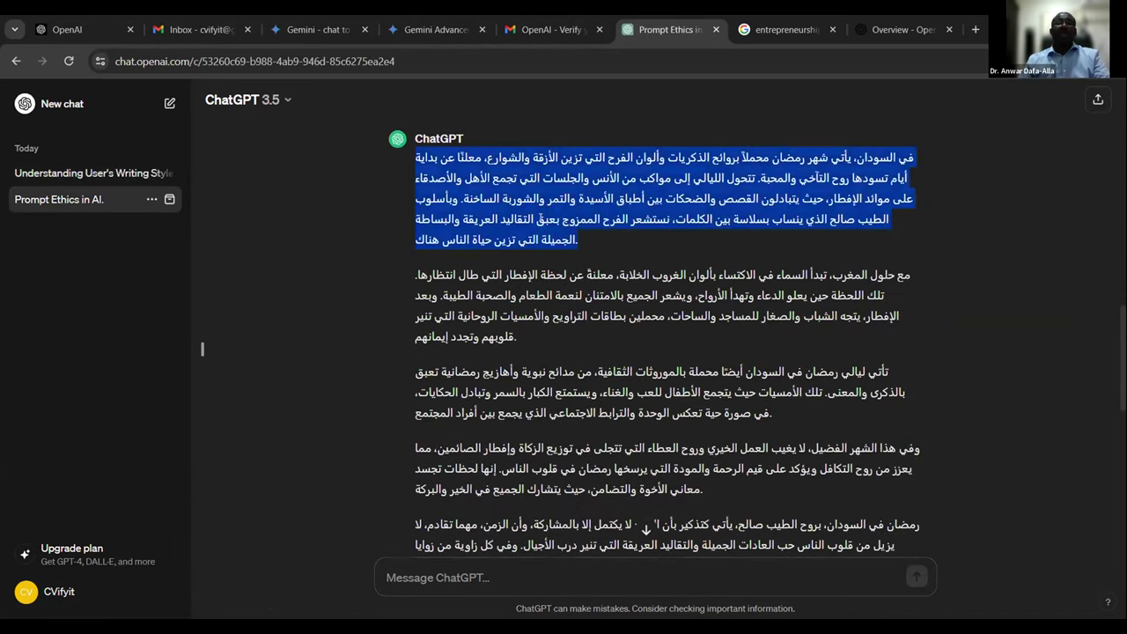
{"action": "left_click", "coordinate": [939, 207]}
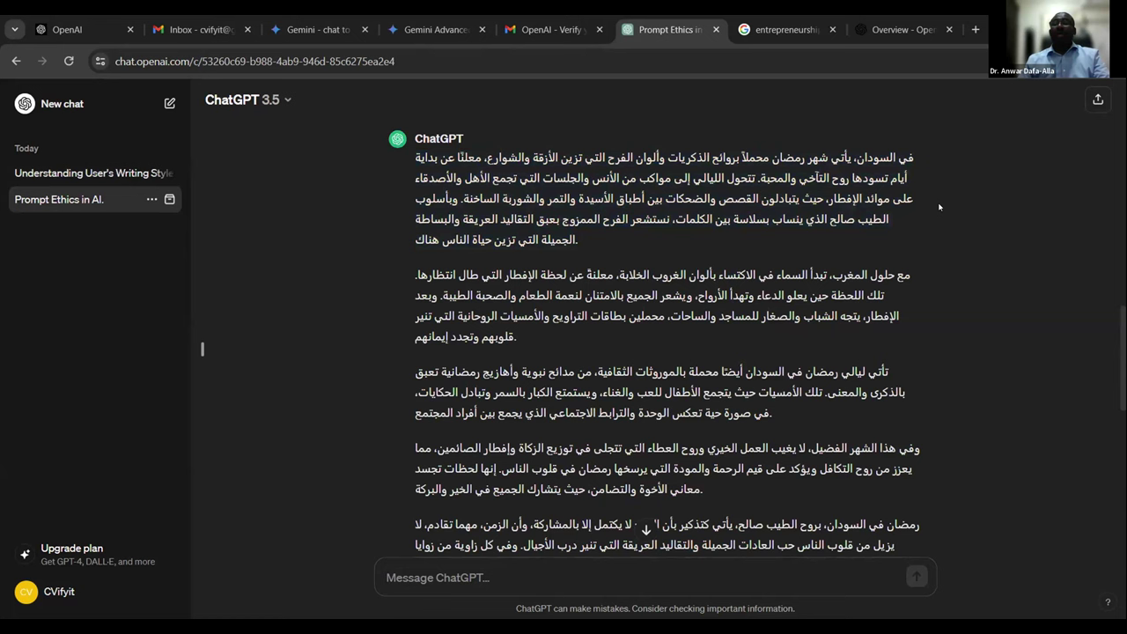
{"action": "mouse_move", "coordinate": [469, 126]}
{"action": "left_mouse_down"}
{"action": "mouse_move", "coordinate": [537, 401]}
{"action": "mouse_move", "coordinate": [568, 396]}
{"action": "mouse_move", "coordinate": [414, 363]}
{"action": "mouse_move", "coordinate": [421, 370]}
{"action": "left_mouse_up"}
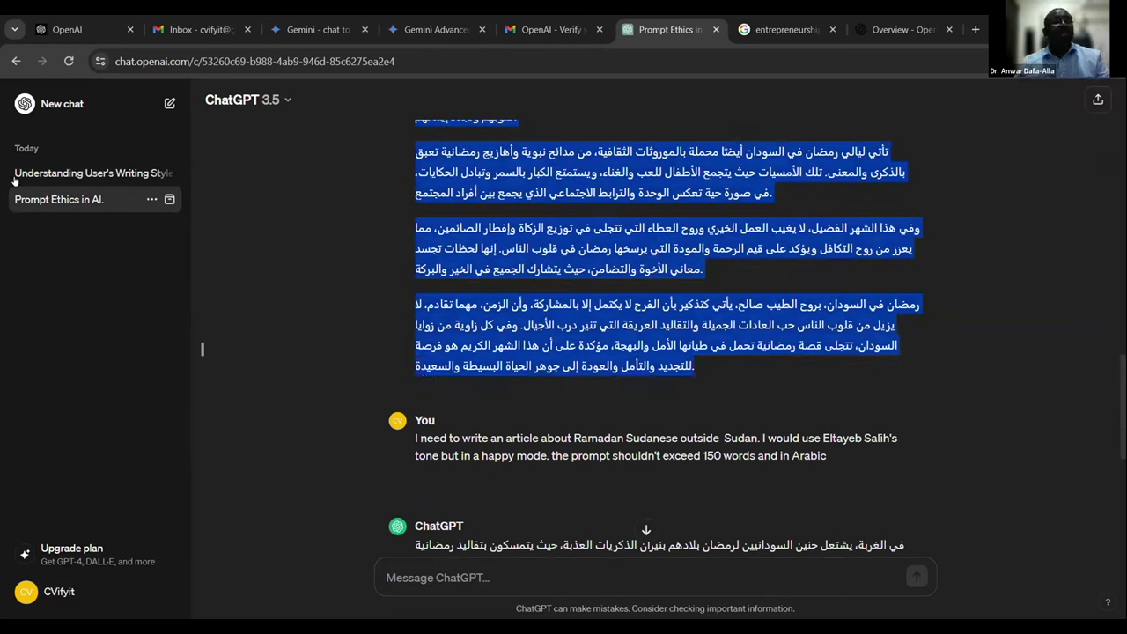
{"action": "left_click", "coordinate": [88, 172]}
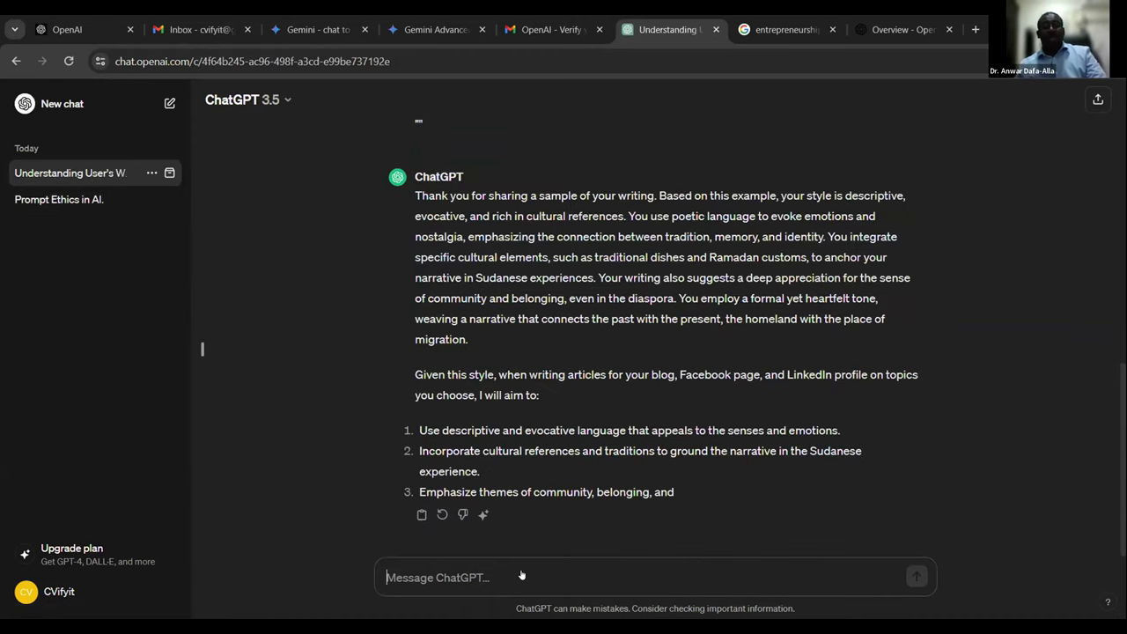
{"action": "key", "text": "ctrl+v"}
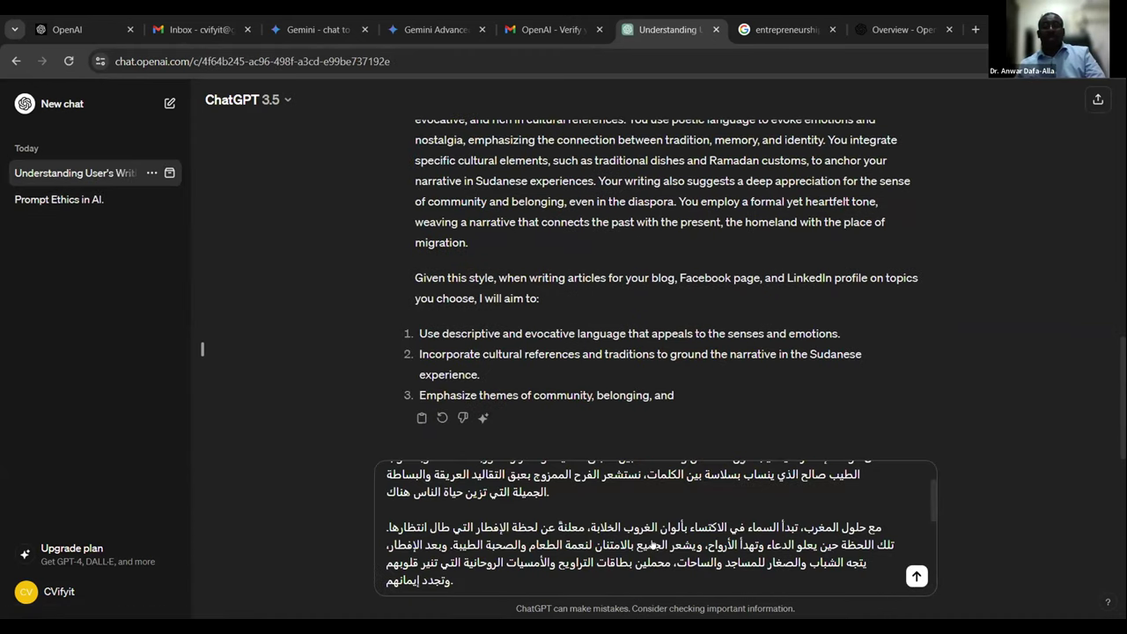
- Replace the word "الأسيدة" with "العصيدة" in the first paragraph of the pasted article
{"action": "scroll", "coordinate": [652, 545], "scroll_direction": "up", "scroll_amount": 3}
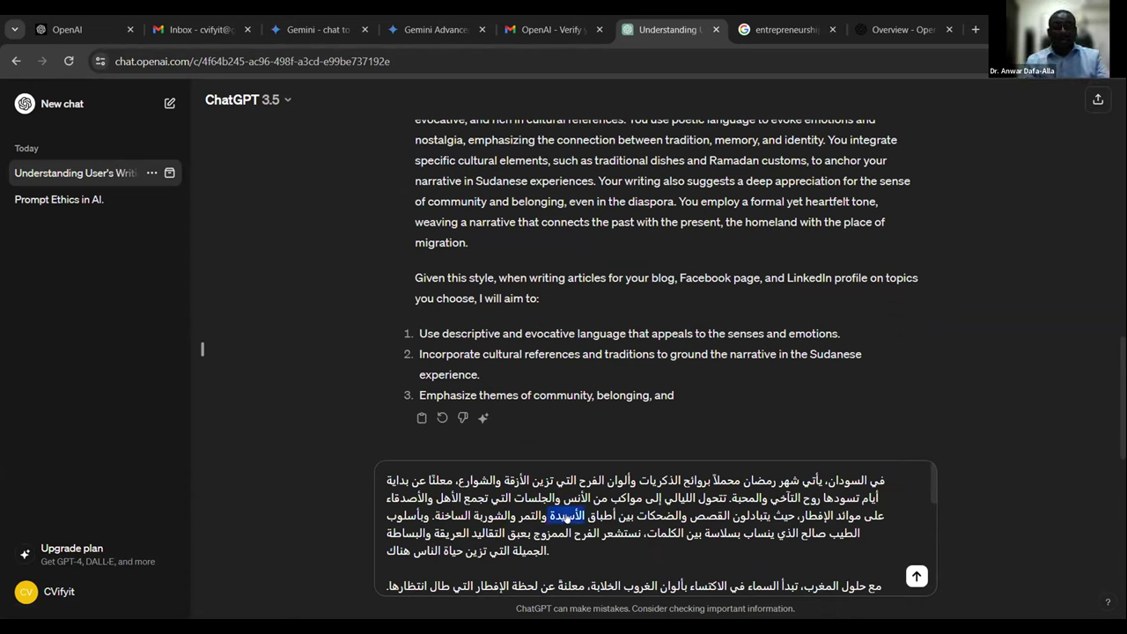
{"action": "type", "text": "hgue"}
{"action": "key", "text": "BackSpace"}
{"action": "key", "text": "BackSpace"}
{"action": "key", "text": "BackSpace"}
{"action": "key", "text": "BackSpace"}
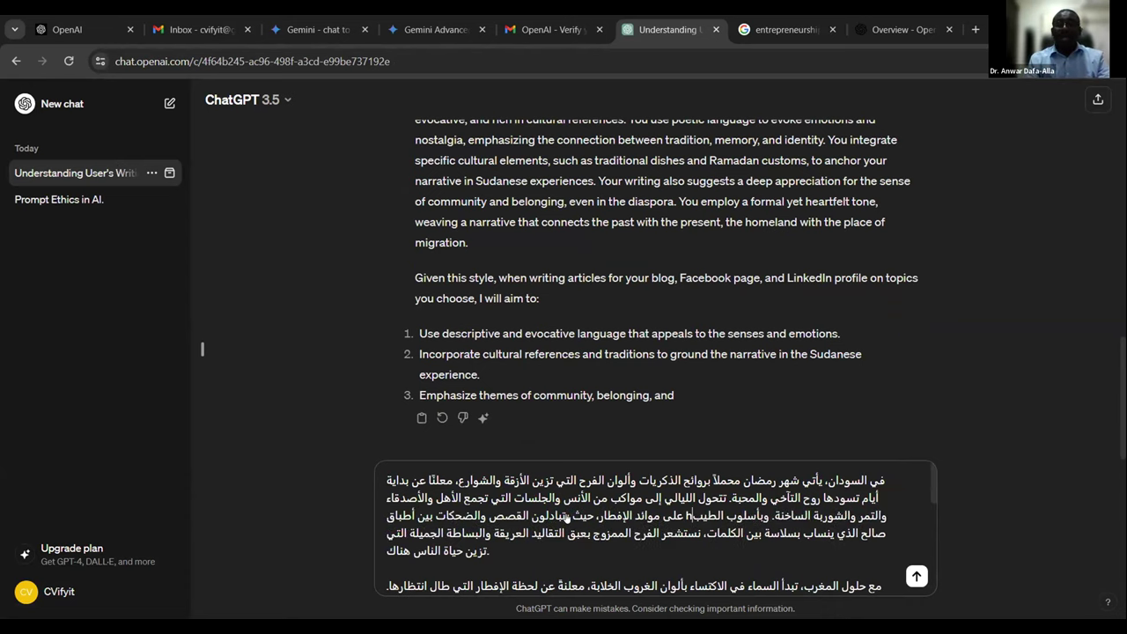
{"action": "left_click", "coordinate": [566, 517]}
{"action": "type", "text": "العصيدة"}
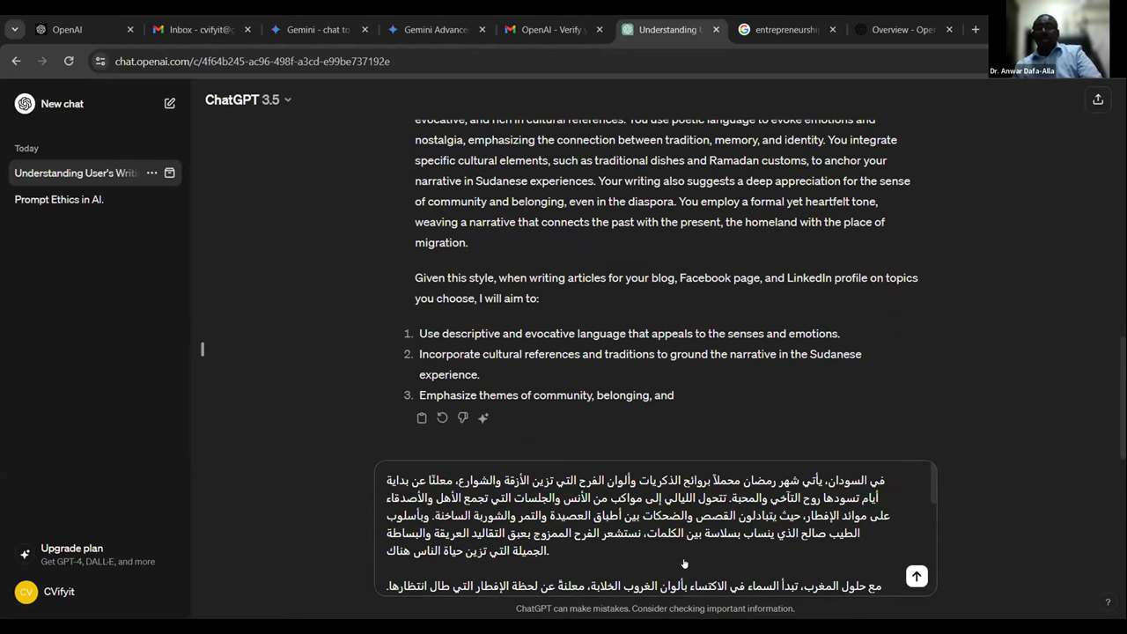
- Add the line "وعندما يكون الطقس ساخنا، نحن نقول: كتمت!" below the end of the article
{"action": "scroll", "coordinate": [673, 554], "scroll_direction": "down", "scroll_amount": 2}
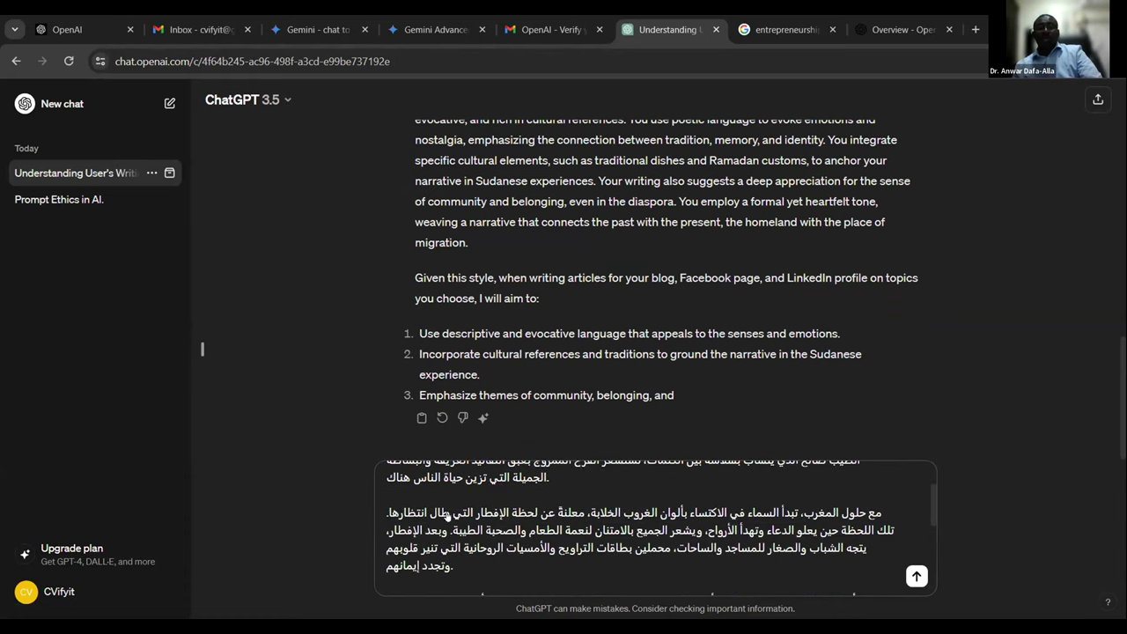
{"action": "scroll", "coordinate": [449, 525], "scroll_direction": "down", "scroll_amount": 2}
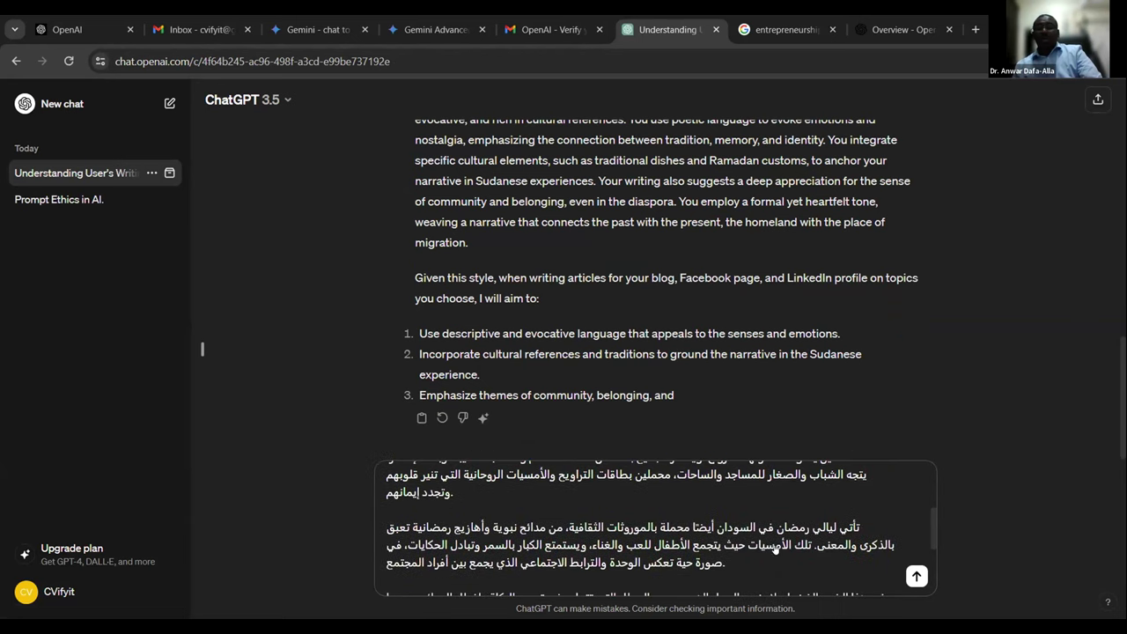
{"action": "scroll", "coordinate": [528, 537], "scroll_direction": "down", "scroll_amount": 3}
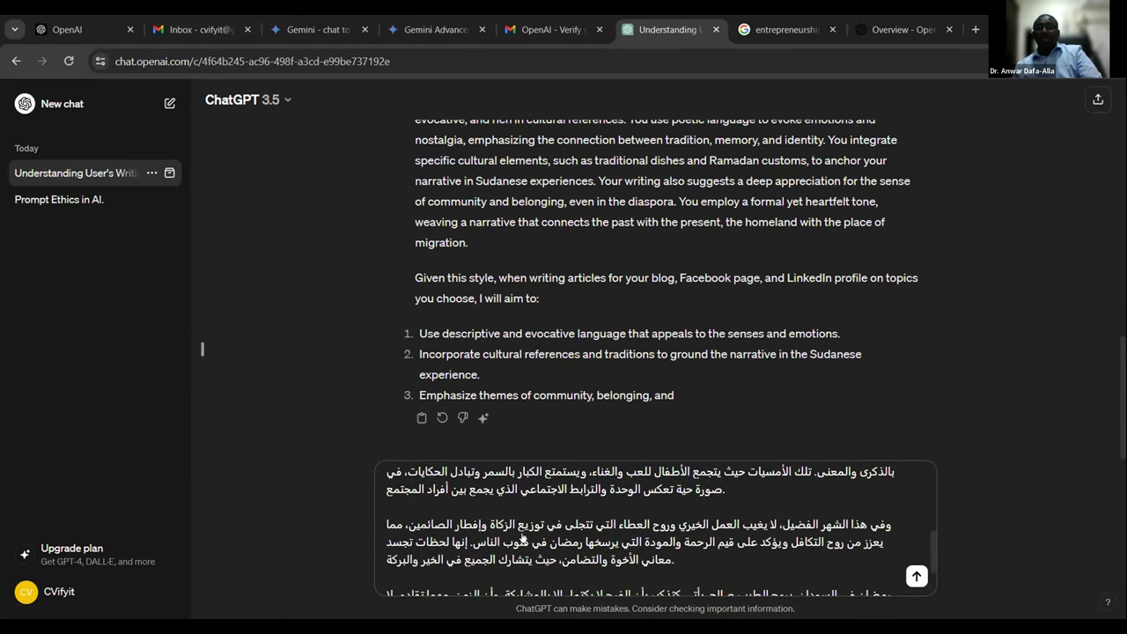
{"action": "scroll", "coordinate": [523, 539], "scroll_direction": "down", "scroll_amount": 3}
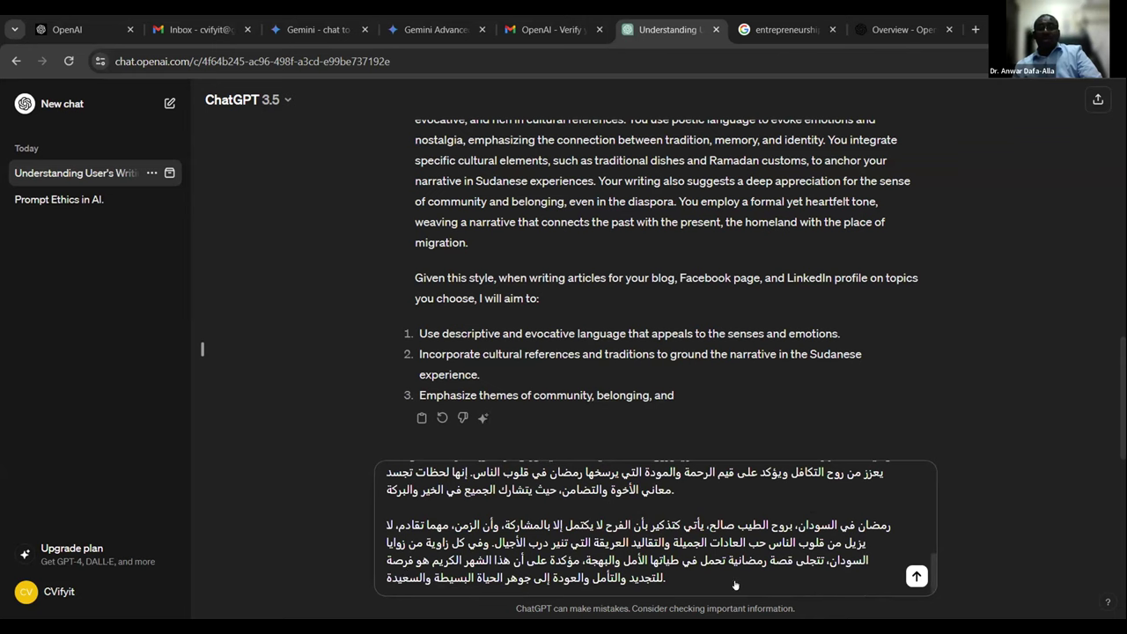
{"action": "key", "text": "shift+Return"}
{"action": "type", "text": "و"}
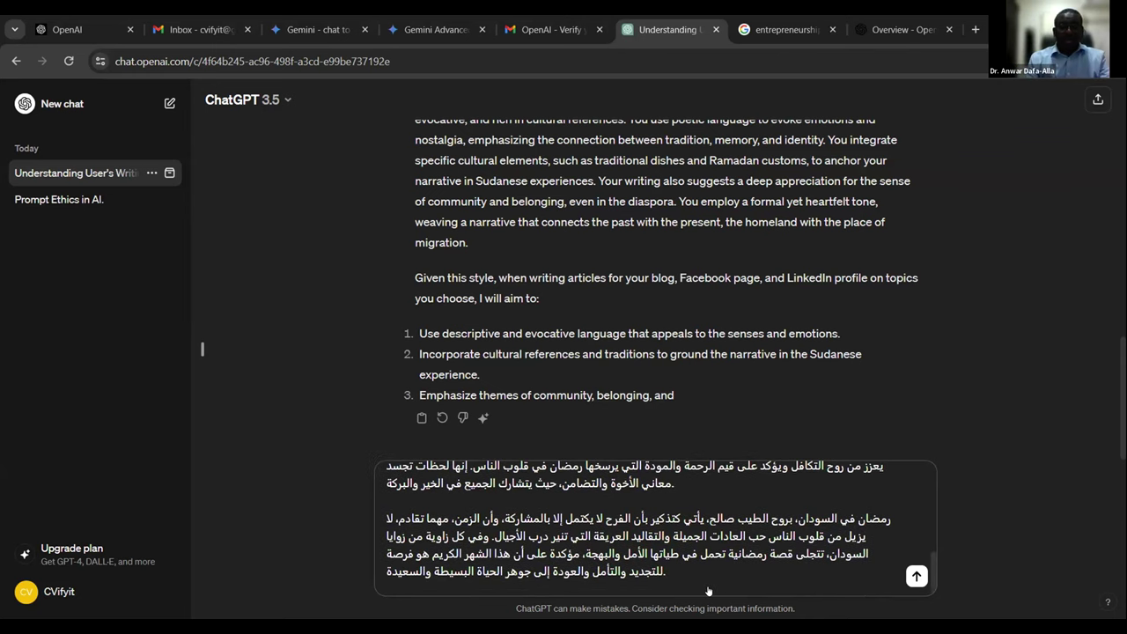
{"action": "type", "text": "عندما يكزو"}
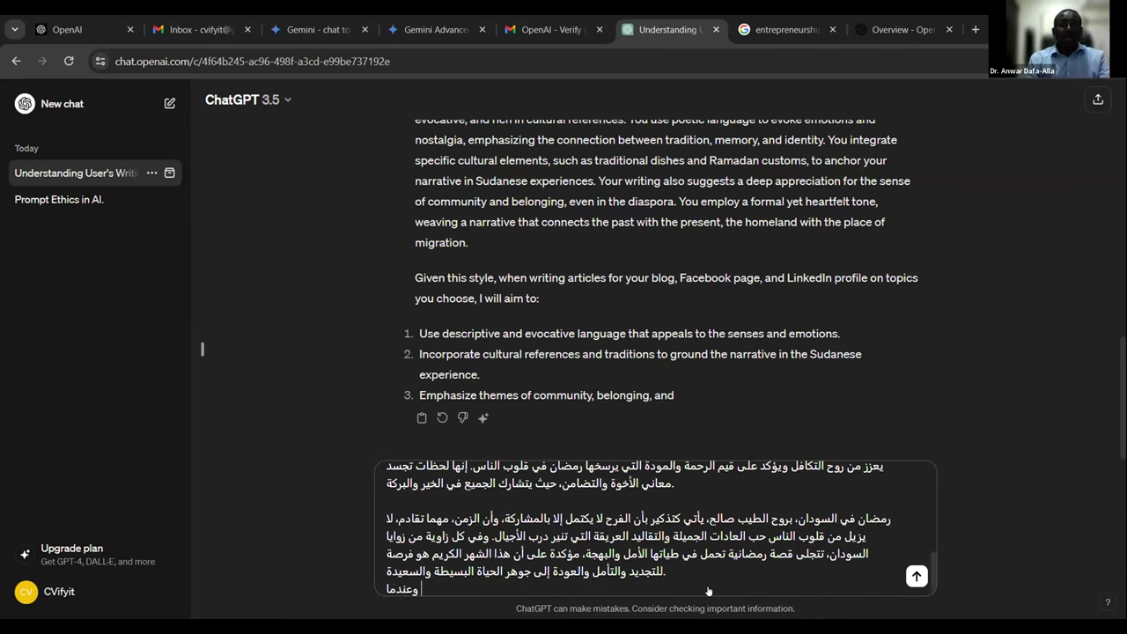
{"action": "key", "text": "BackSpace"}
{"action": "key", "text": "BackSpace"}
{"action": "type", "text": "ون ا"}
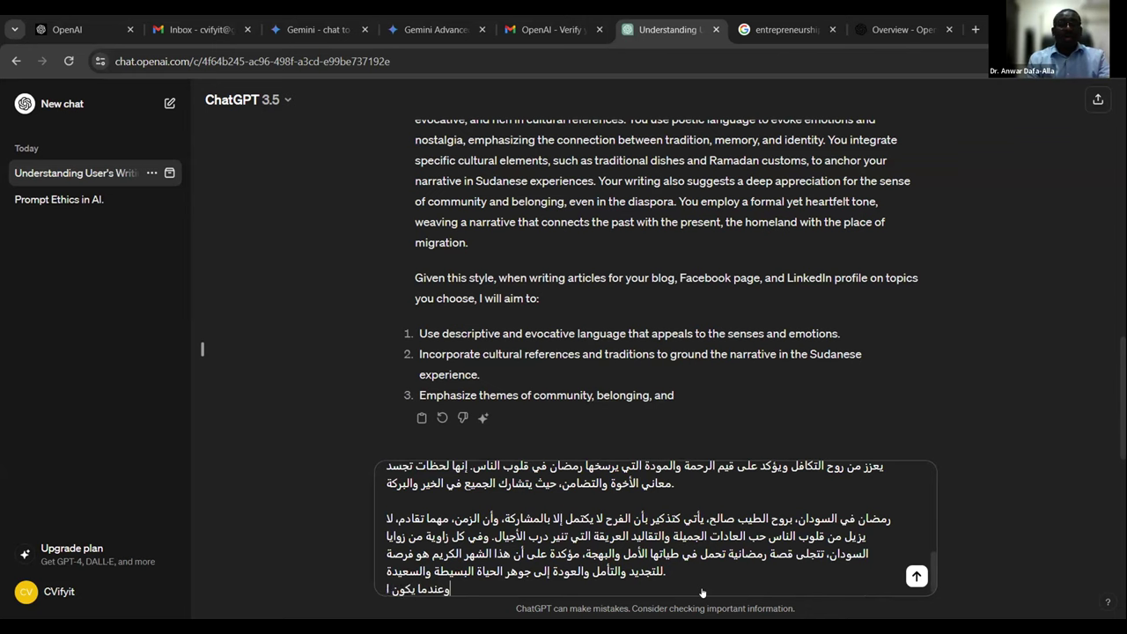
{"action": "type", "text": "لطقس س"}
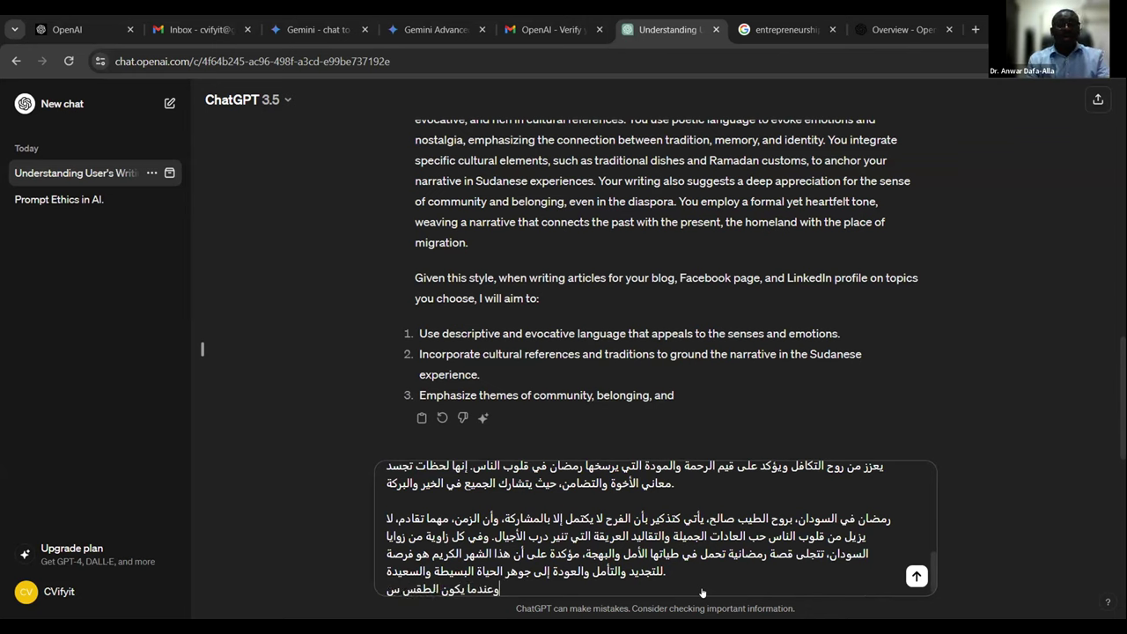
{"action": "type", "text": "اخنا، نحن نقول"}
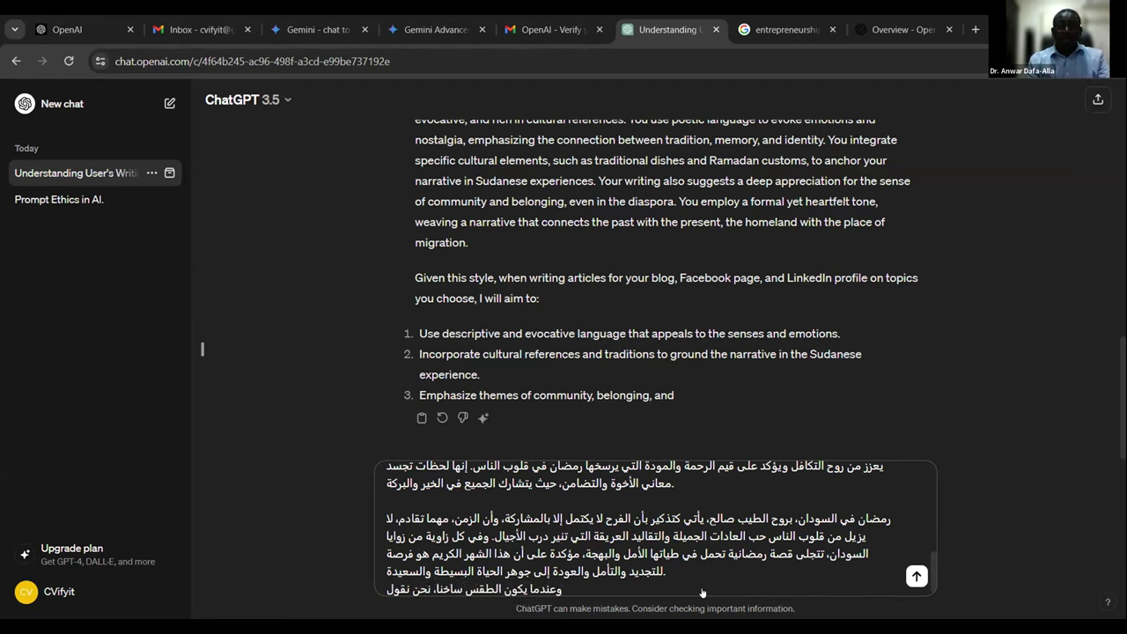
{"action": "type", "text": ": كنتم"}
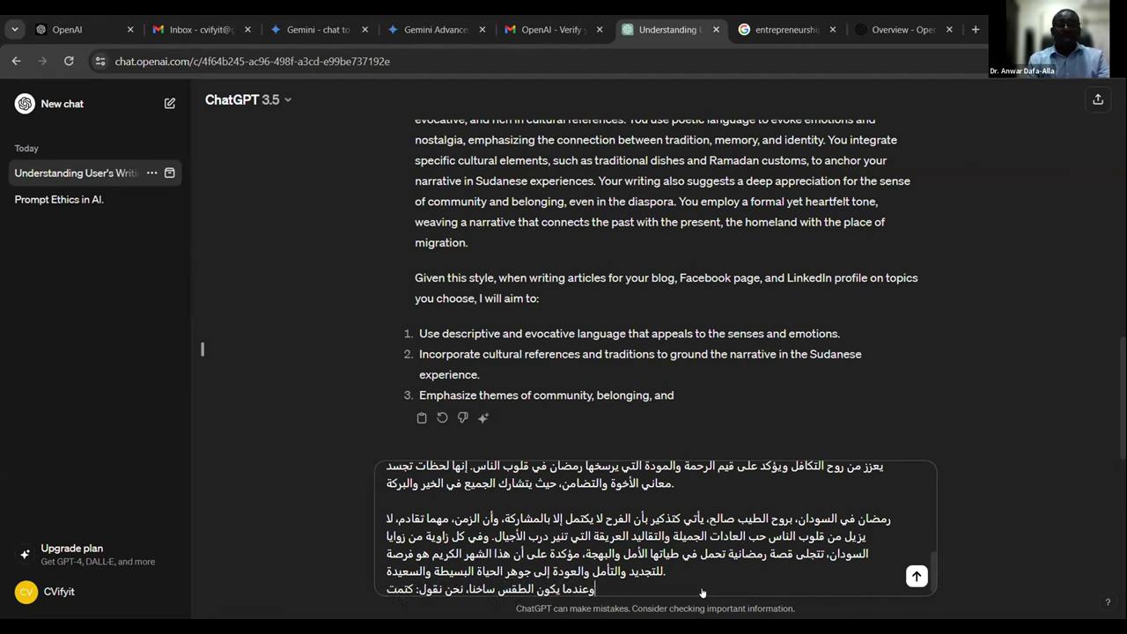
{"action": "type", "text": "!"}
- Add the line "وحينما نريد أن نجعل شخصا مندهشا، بنقول ليهو : رأيك شنو في البل ده؟" at the end of the message
{"action": "key", "text": "shift+Return"}
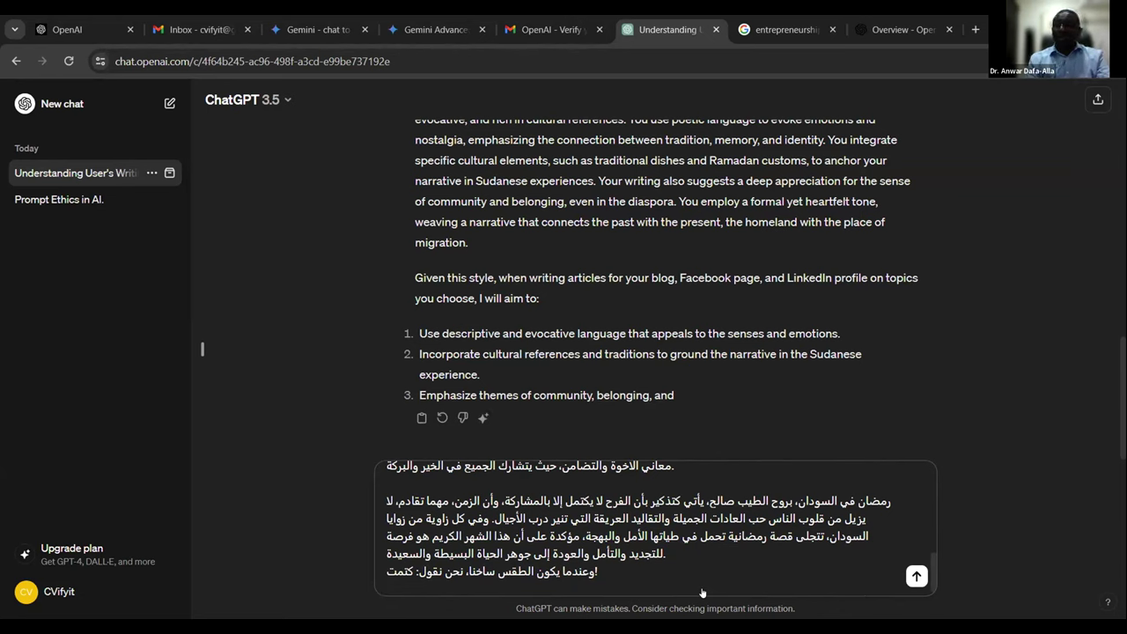
{"action": "type", "text": "وحينما "}
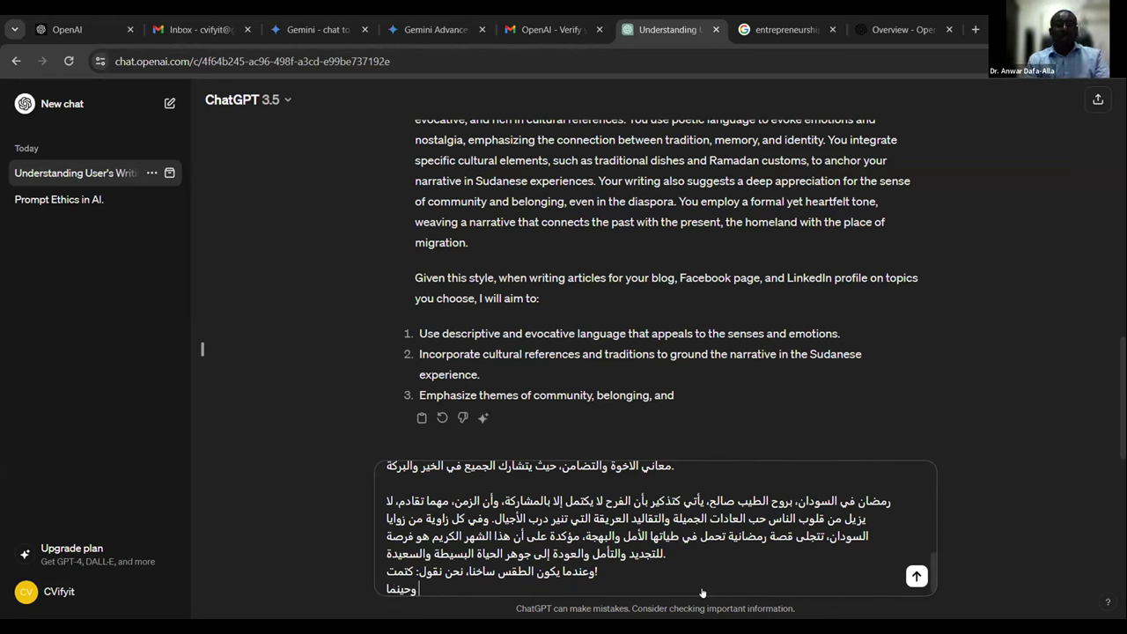
{"action": "type", "text": "نريد أن نجعل شخص"}
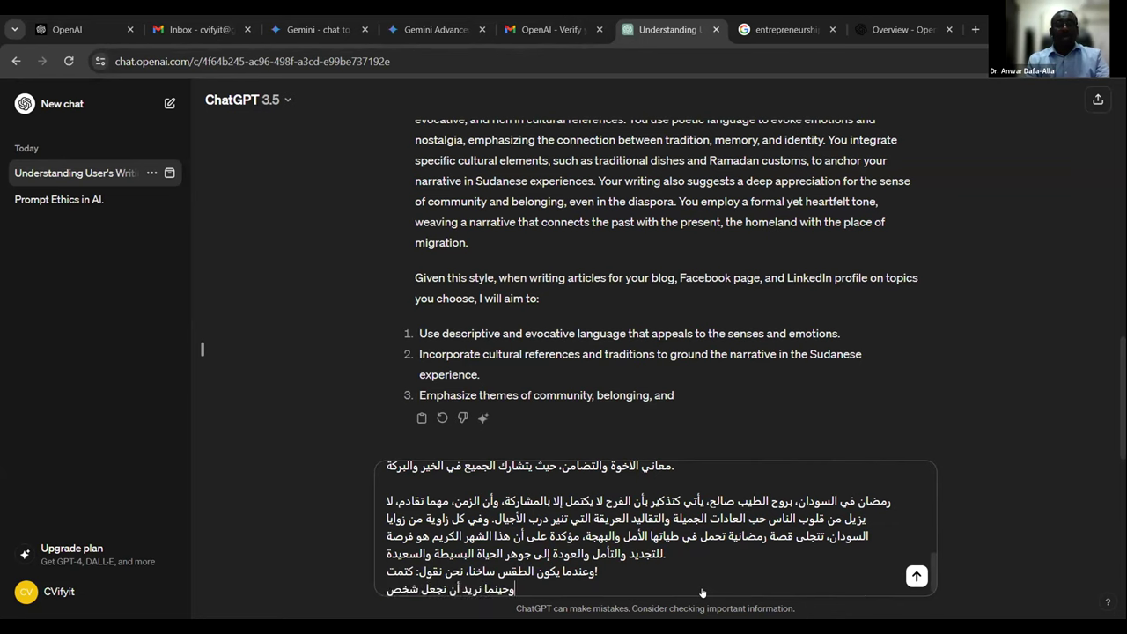
{"action": "type", "text": "ا مند"}
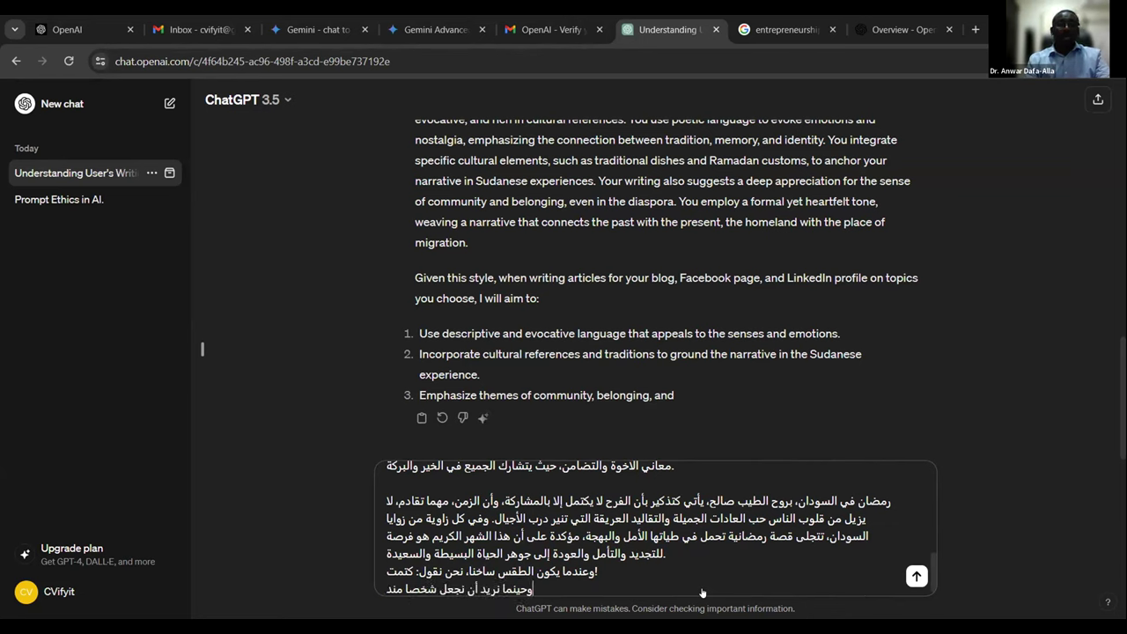
{"action": "type", "text": "هشا، بنقول ليهو"}
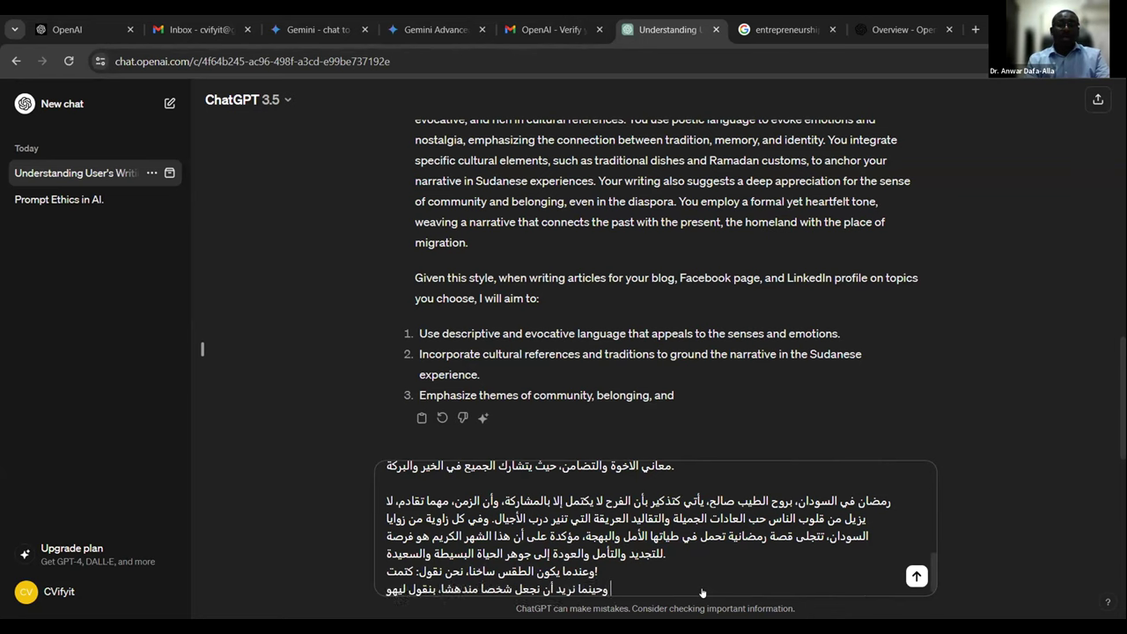
{"action": "type", "text": " : رأيك شنوة ف"}
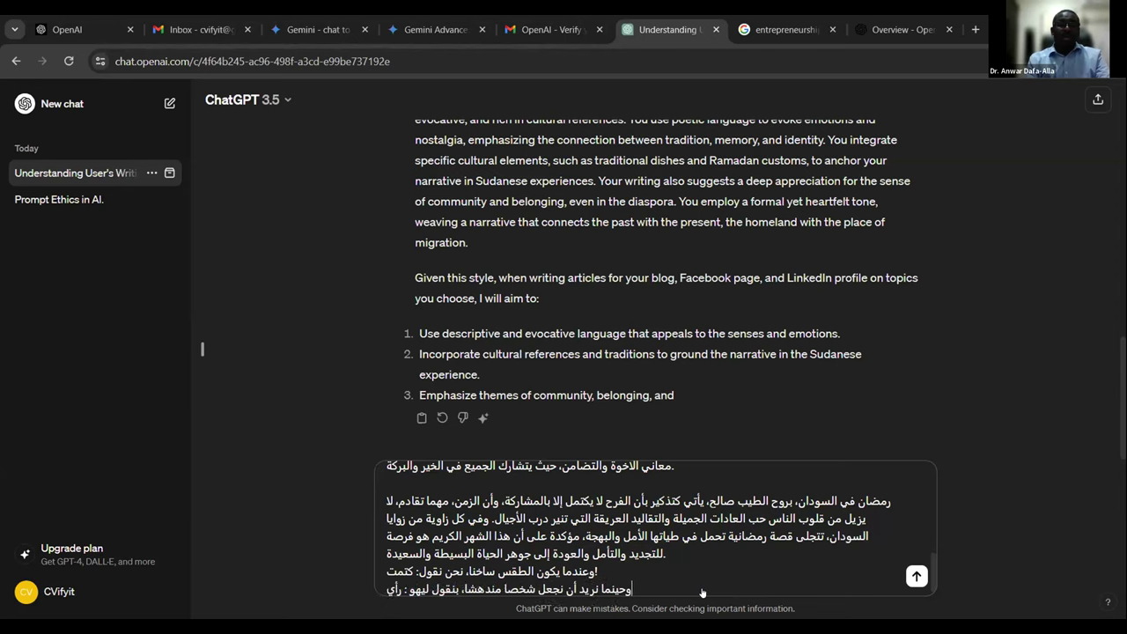
{"action": "key", "text": "BackSpace"}
{"action": "key", "text": "BackSpace"}
{"action": "key", "text": "BackSpace"}
{"action": "type", "text": "في ال"}
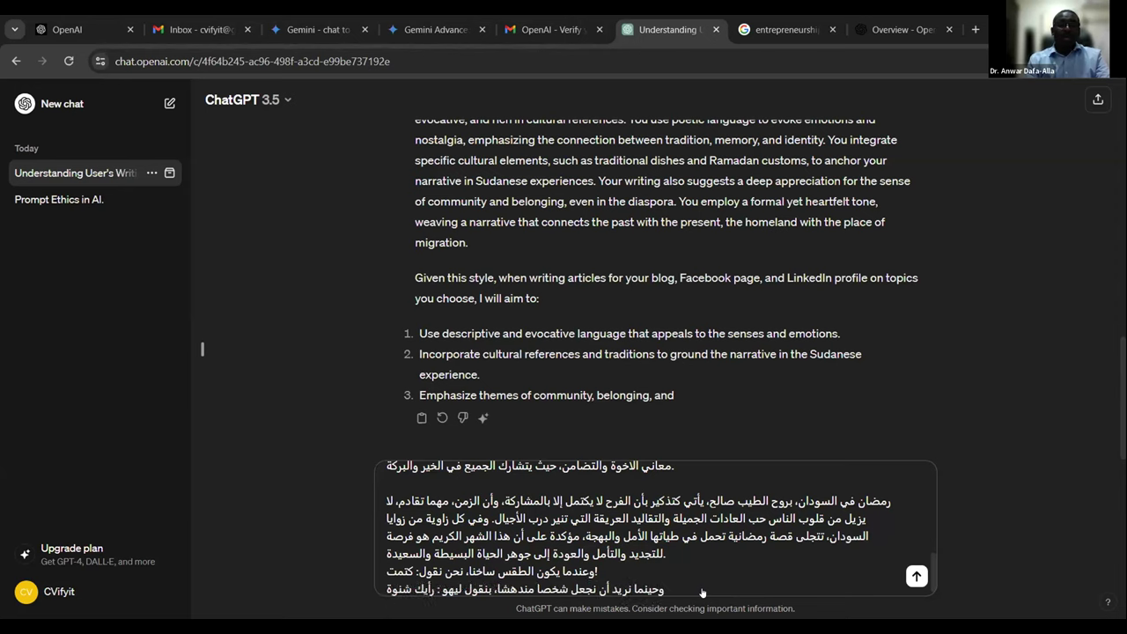
{"action": "type", "text": "بل ده؟"}
{"action": "key", "text": "shift+Return"}
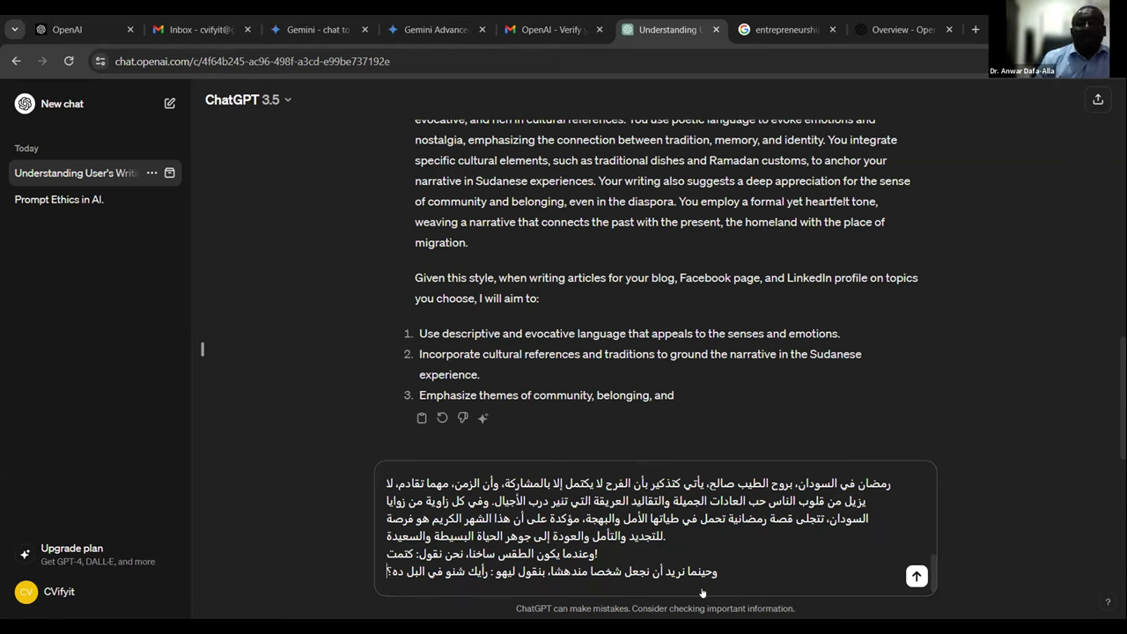
- Insert the lines "Here's example two" and "بالدارجية السودانية.." above the article and send the message
{"action": "key", "text": "ctrl+v"}
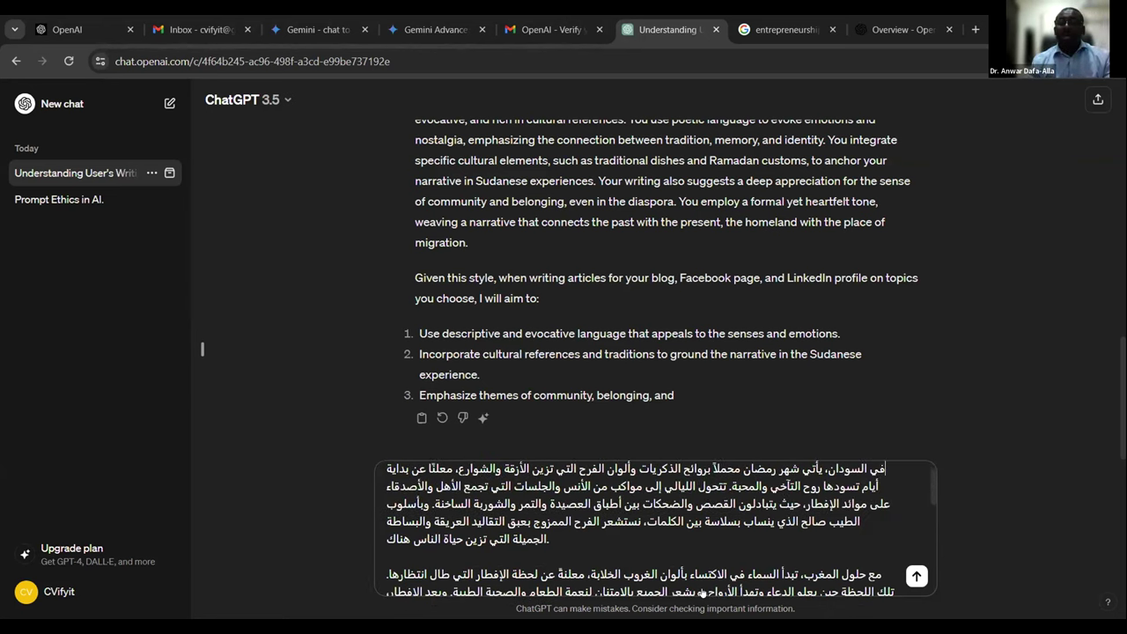
{"action": "key", "text": "shift+Return"}
{"action": "type", "text": "بالدا"}
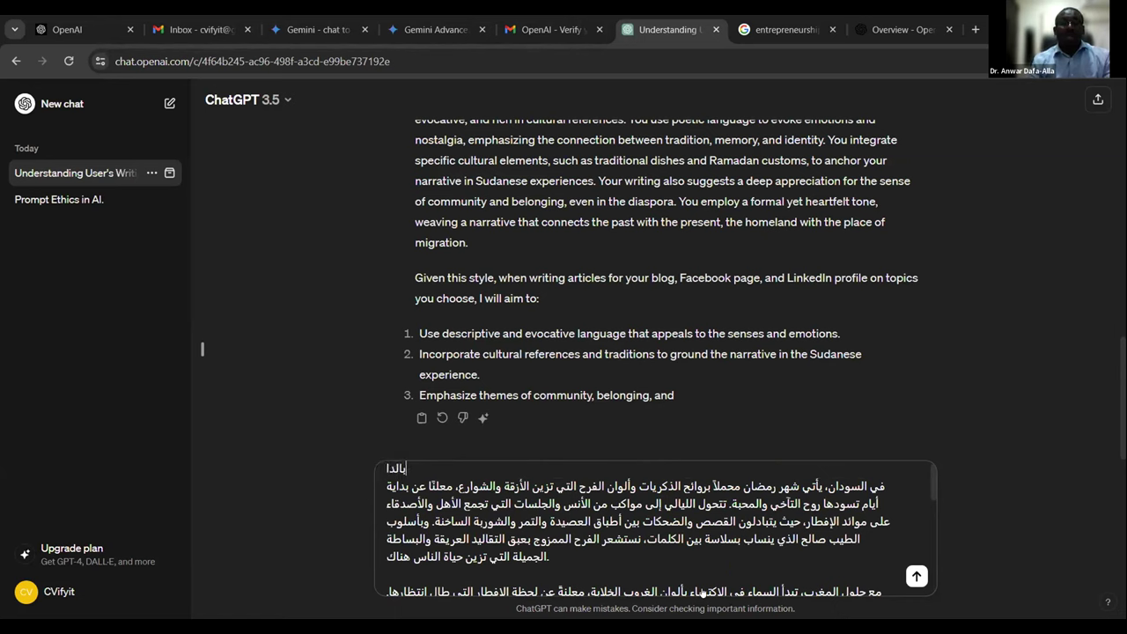
{"action": "type", "text": "رجية السودانية.."}
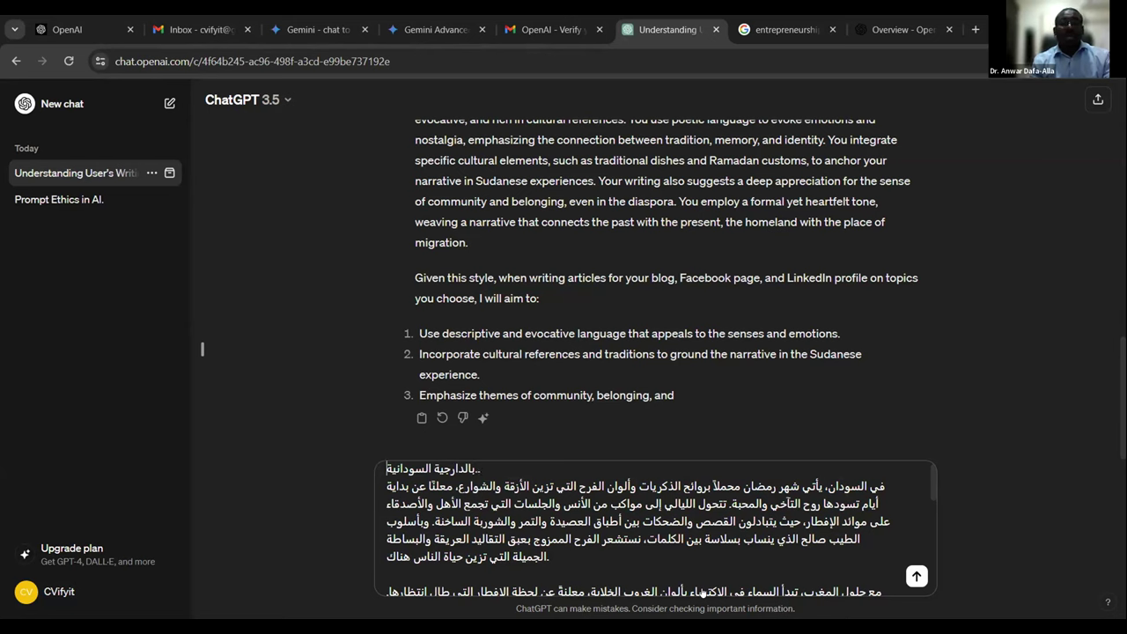
{"action": "key", "text": "Return"}
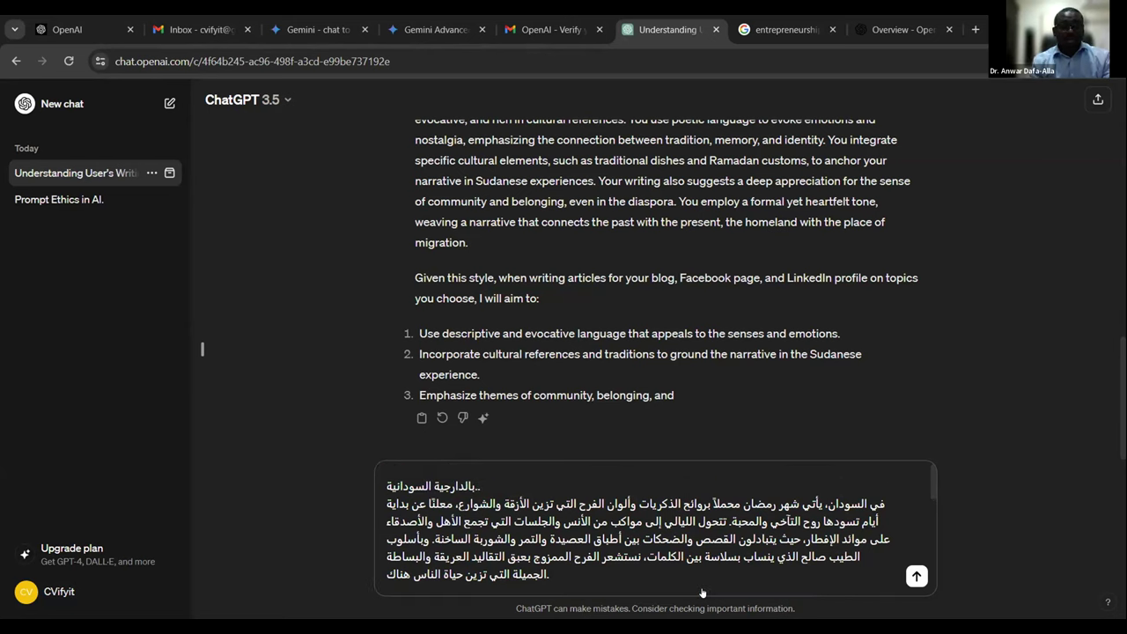
{"action": "type", "text": "Here's example"}
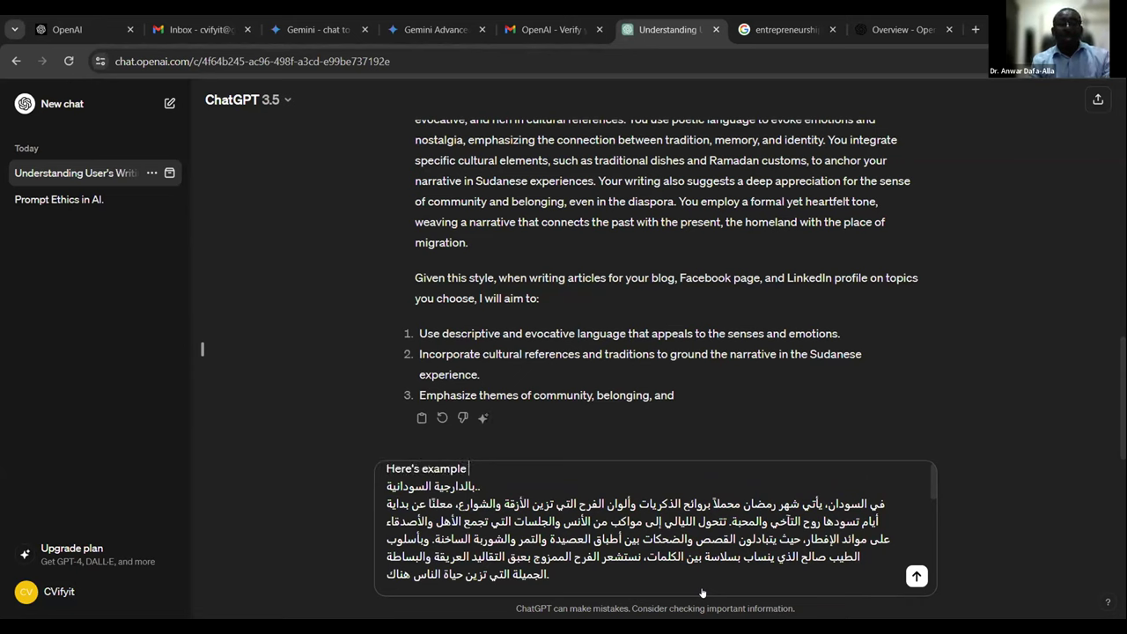
{"action": "type", "text": " two"}
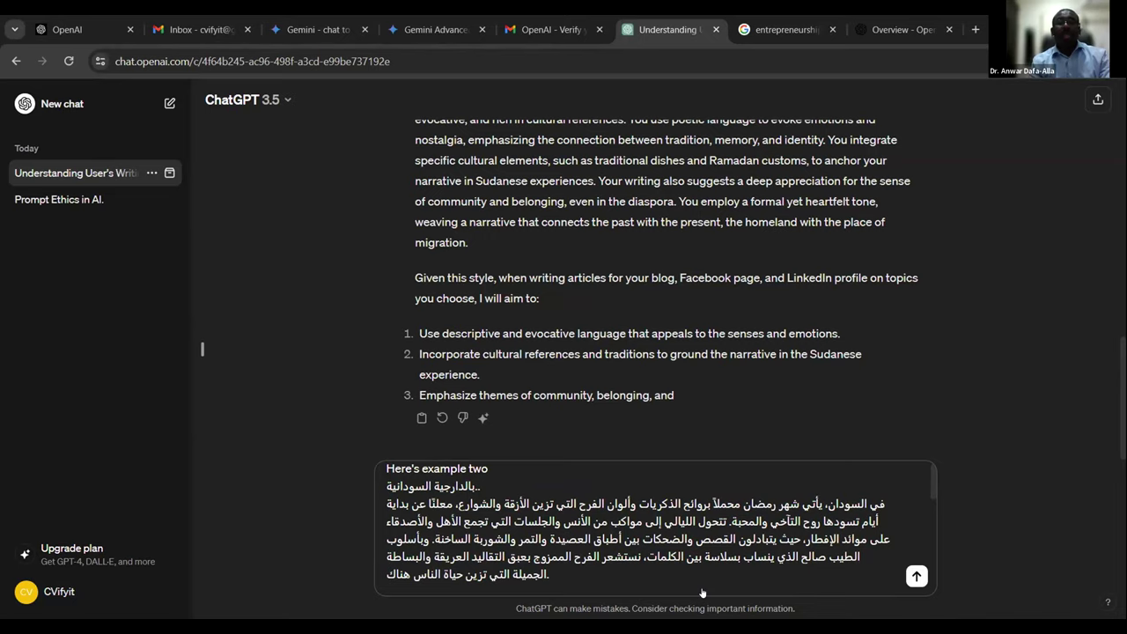
{"action": "key", "text": "Return"}
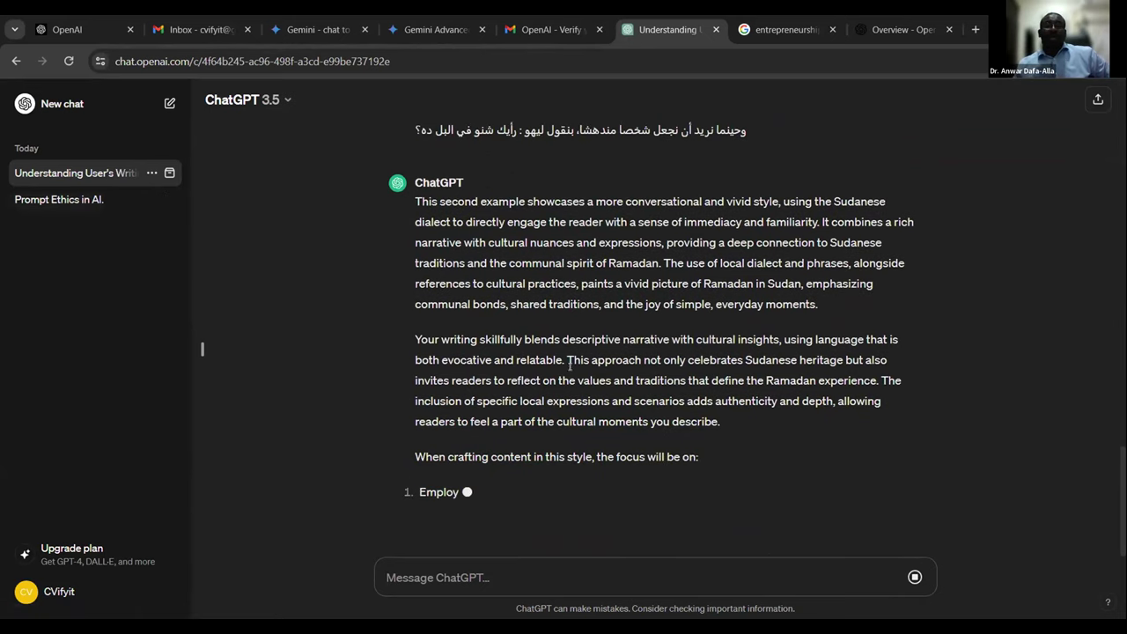
- Copy the Arabic article about Sudanese sports from the "Prompt Ethics in AI." chat
{"action": "left_click", "coordinate": [106, 198]}
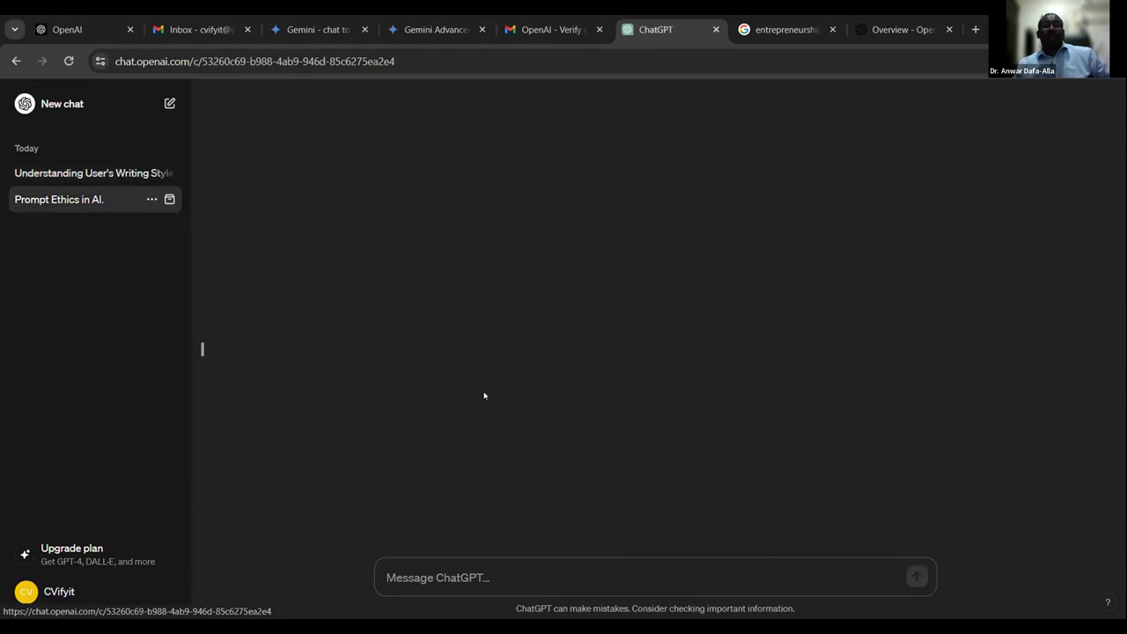
{"action": "triple_click", "coordinate": [583, 415]}
{"action": "key", "text": "ctrl+c"}
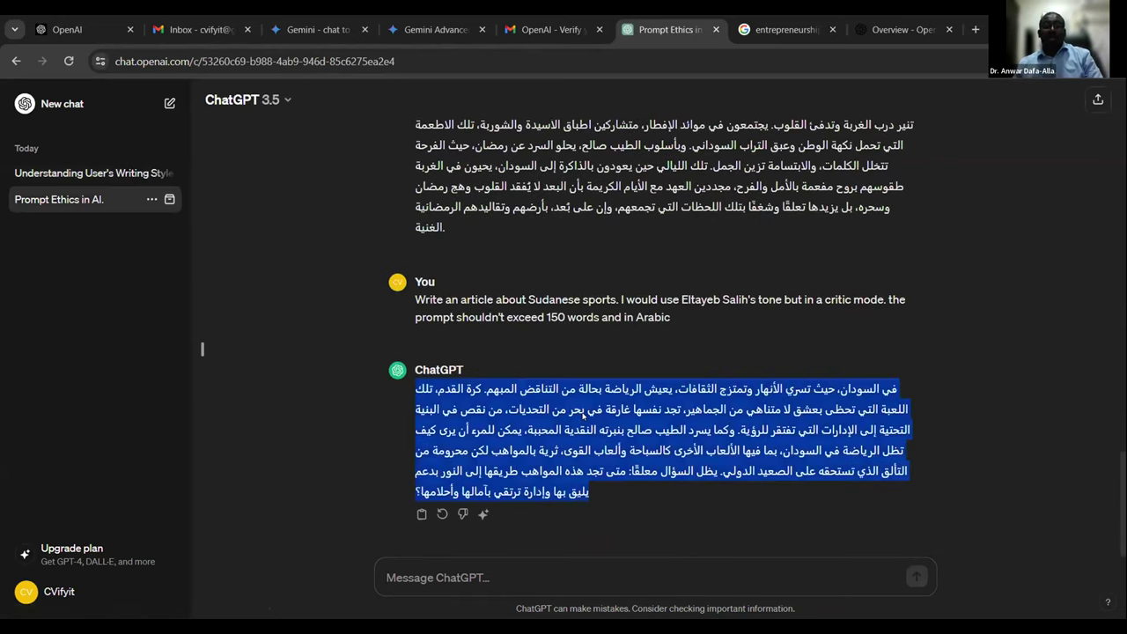
- Send the request "حول النص الآتي الى السودانية الدارجة" with the copied sports article on the line below it
{"action": "left_click", "coordinate": [496, 581]}
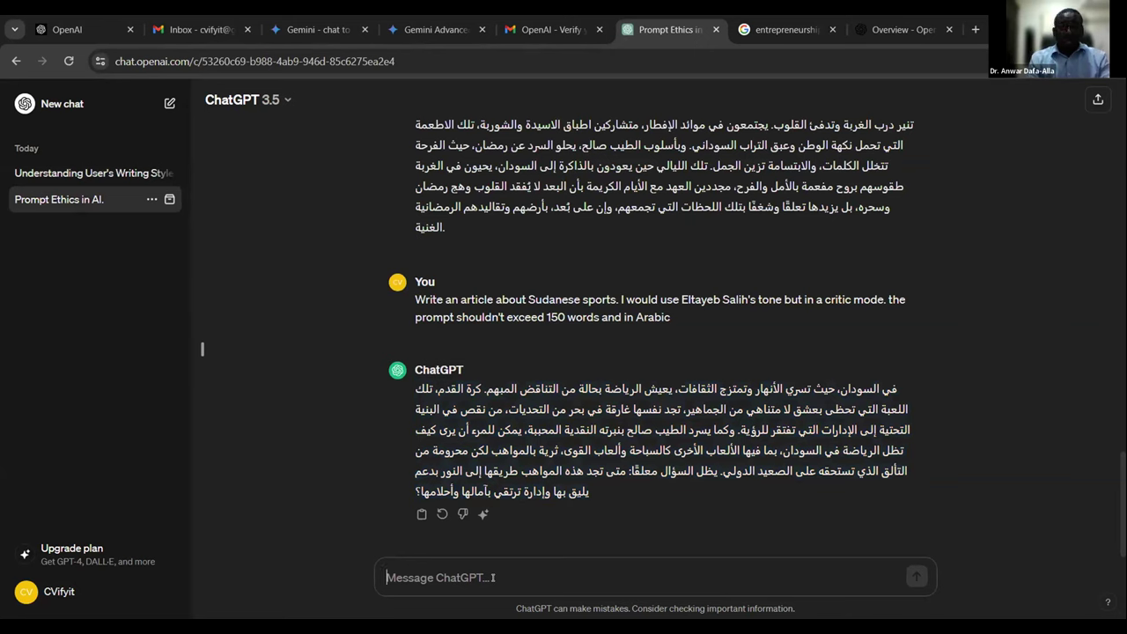
{"action": "type", "text": "أحلو"}
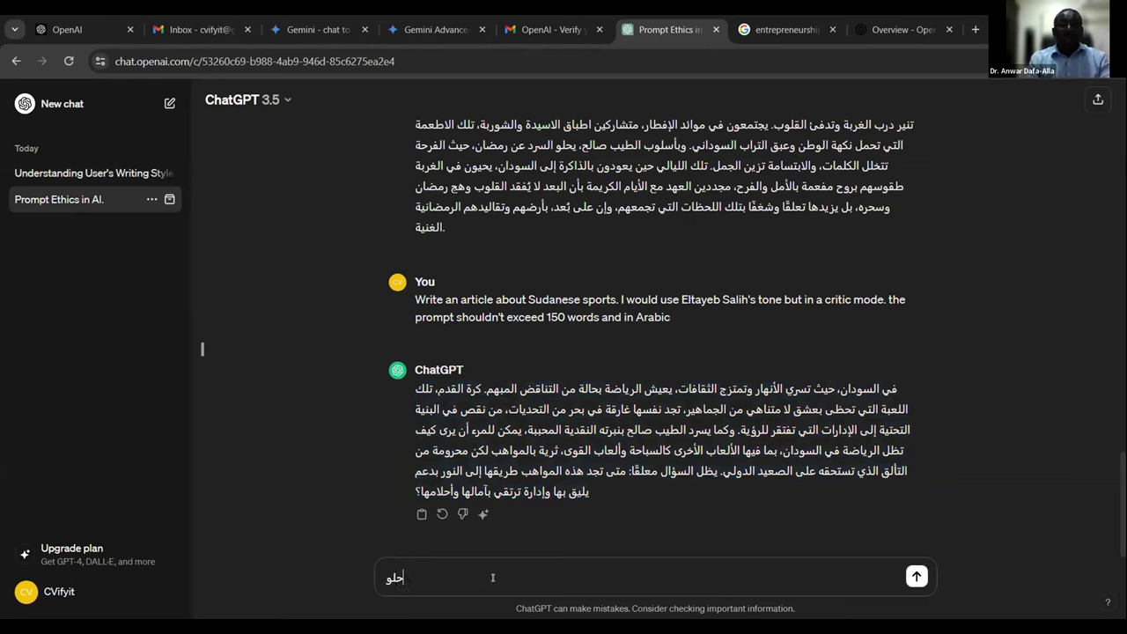
{"action": "type", "text": "ول النص الآتي الى ا"}
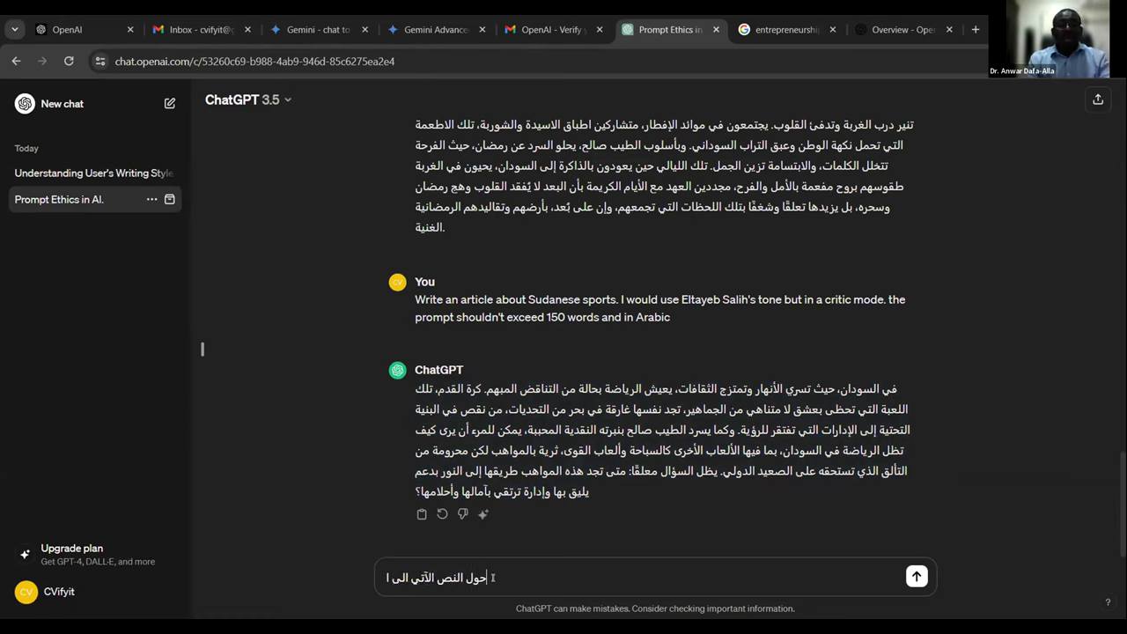
{"action": "type", "text": "لسودانية الدار"}
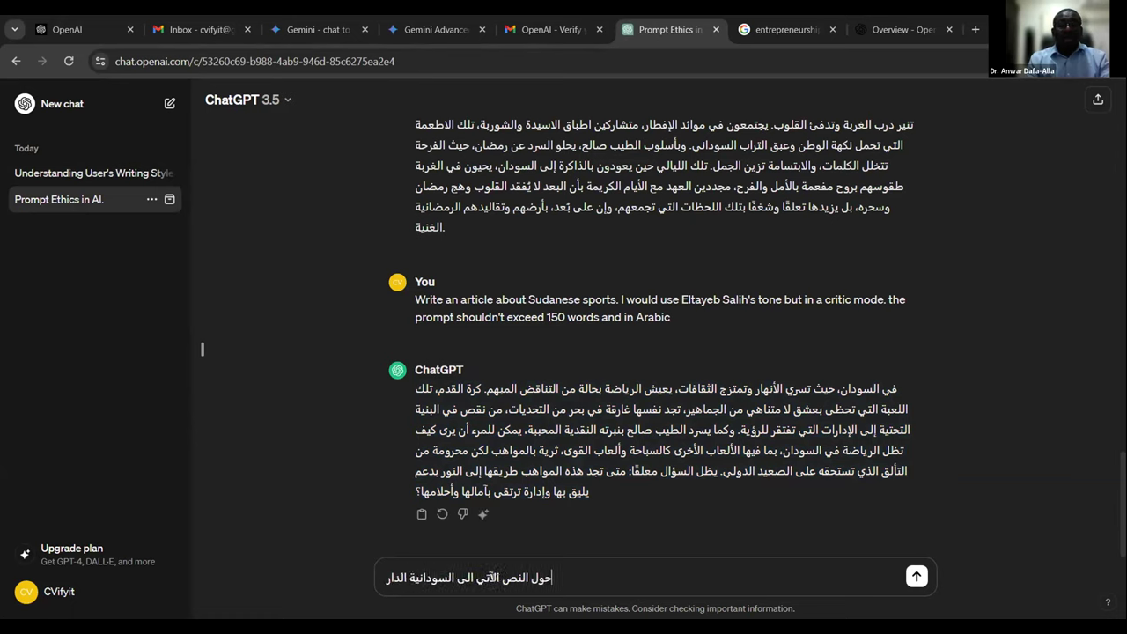
{"action": "type", "text": "جة\""}
{"action": "key", "text": "shift+Return"}
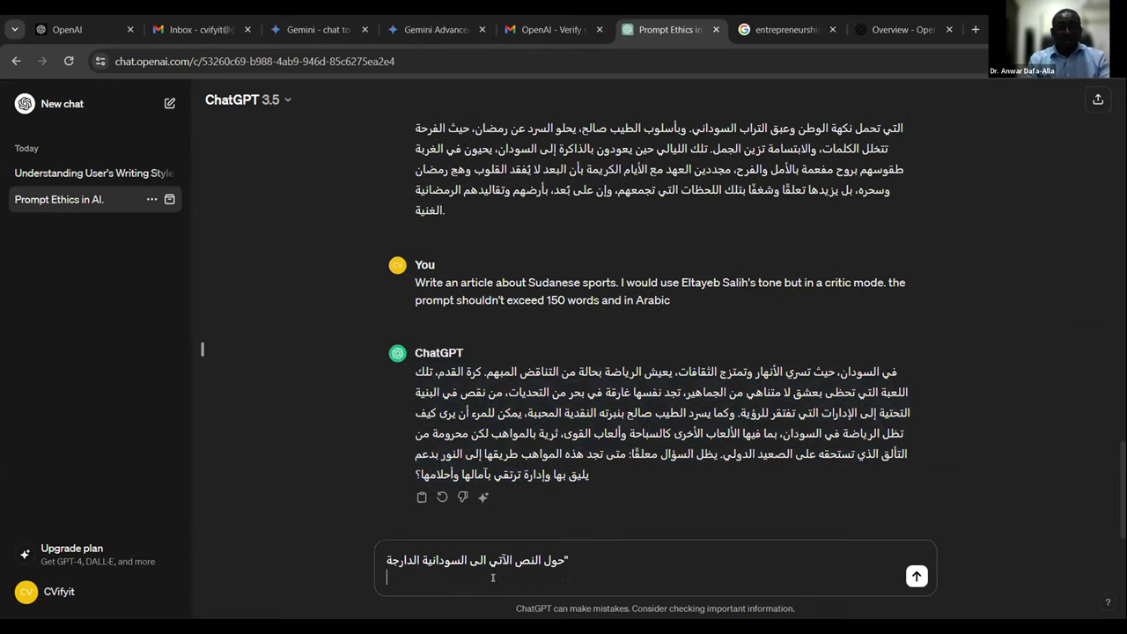
{"action": "key", "text": "ctrl+v"}
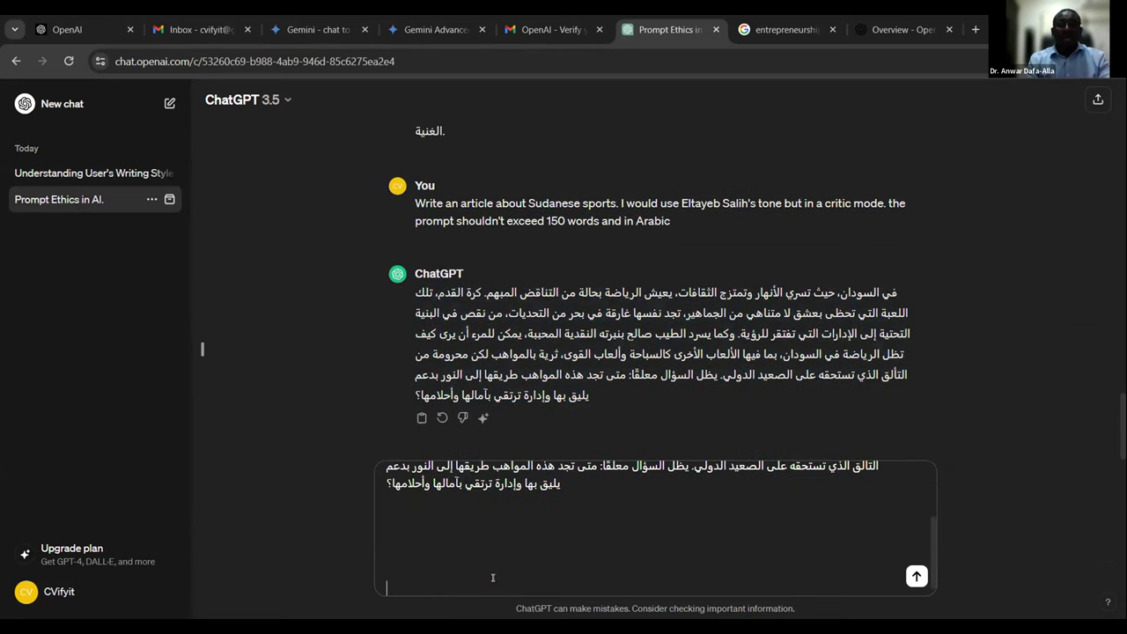
{"action": "key", "text": "Return"}
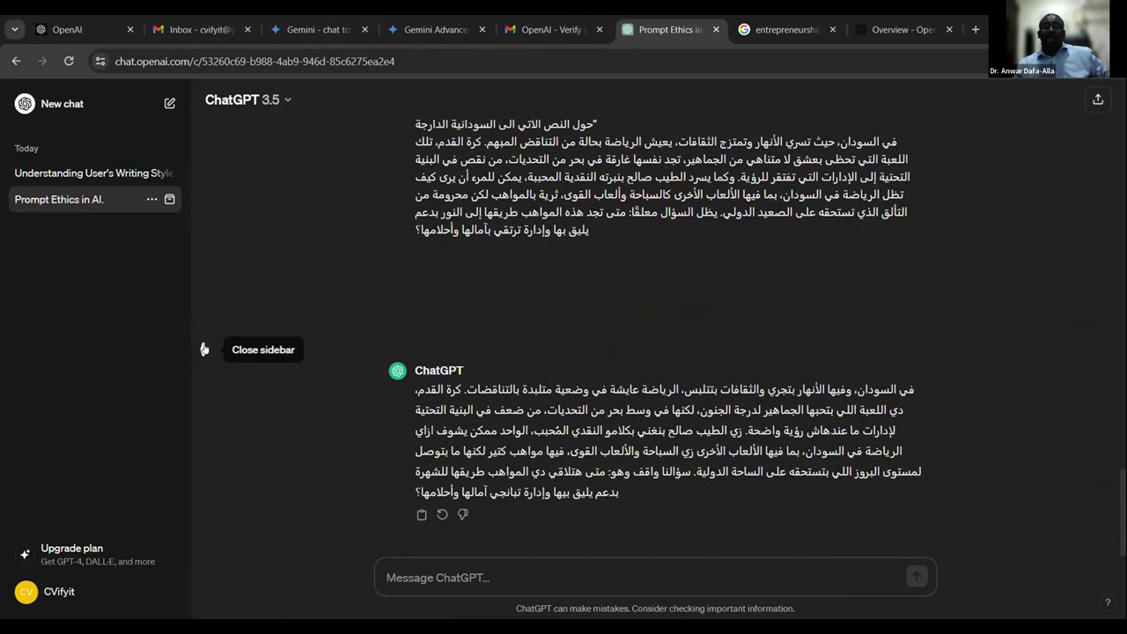
- Copy the Sudanese-dialect version of the sports article and return to the "Understanding User's Writing Style" chat
{"action": "triple_click", "coordinate": [513, 429]}
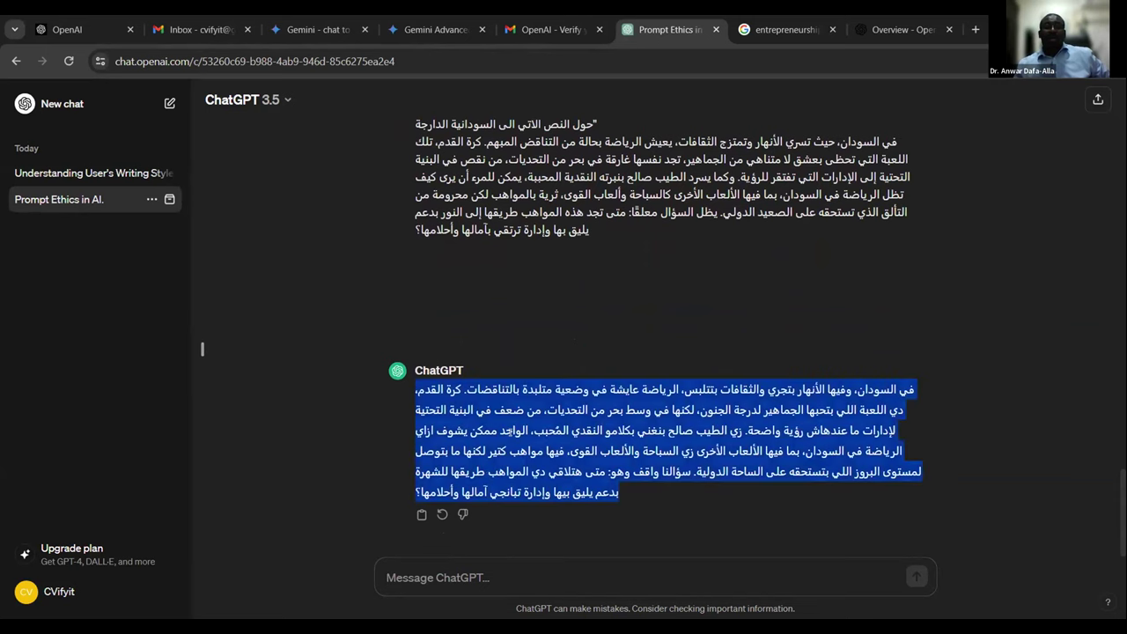
{"action": "right_click", "coordinate": [513, 430]}
{"action": "left_click", "coordinate": [531, 283]}
{"action": "left_click", "coordinate": [80, 173]}
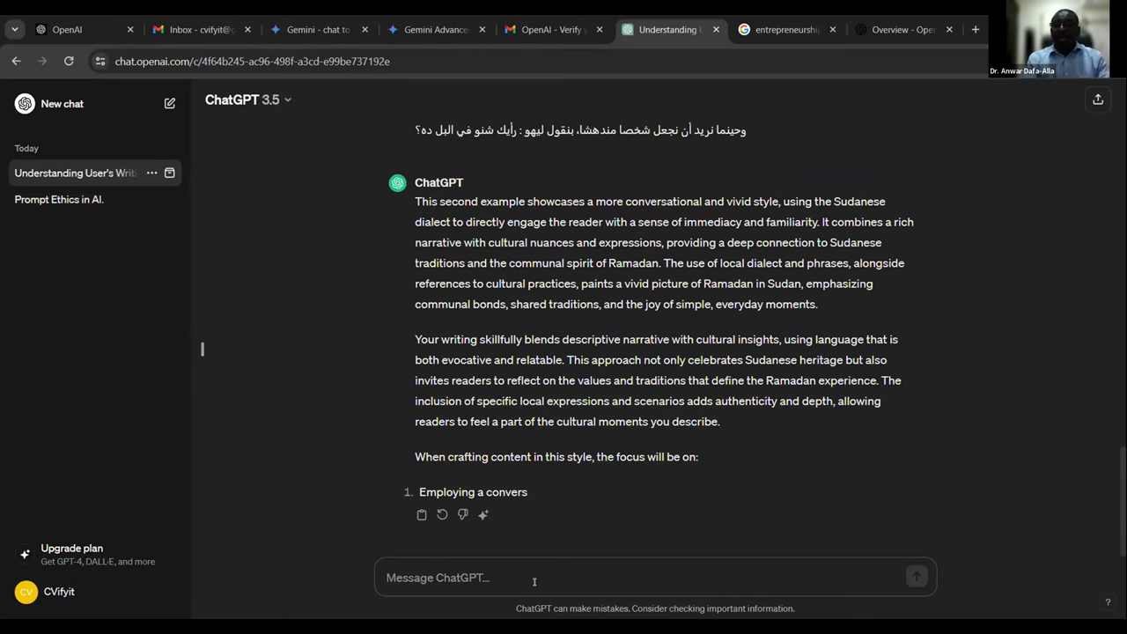
- Send "Here's example number three:" followed by the copied dialect article in quotation marks on a new line
{"action": "type", "text": "Here's "}
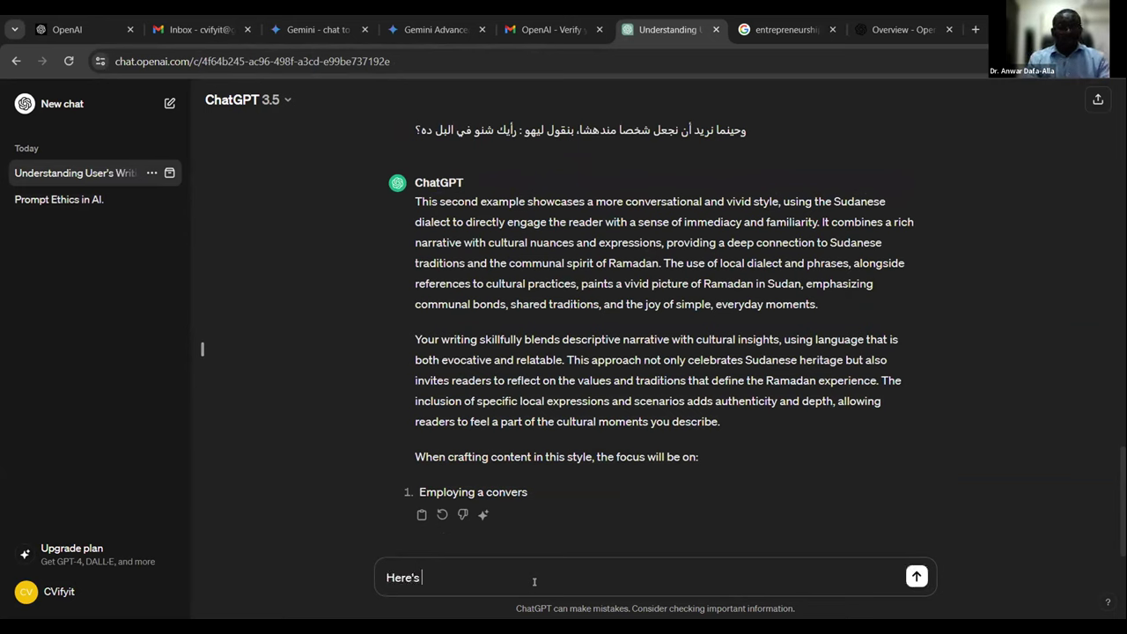
{"action": "type", "text": "example numbn"}
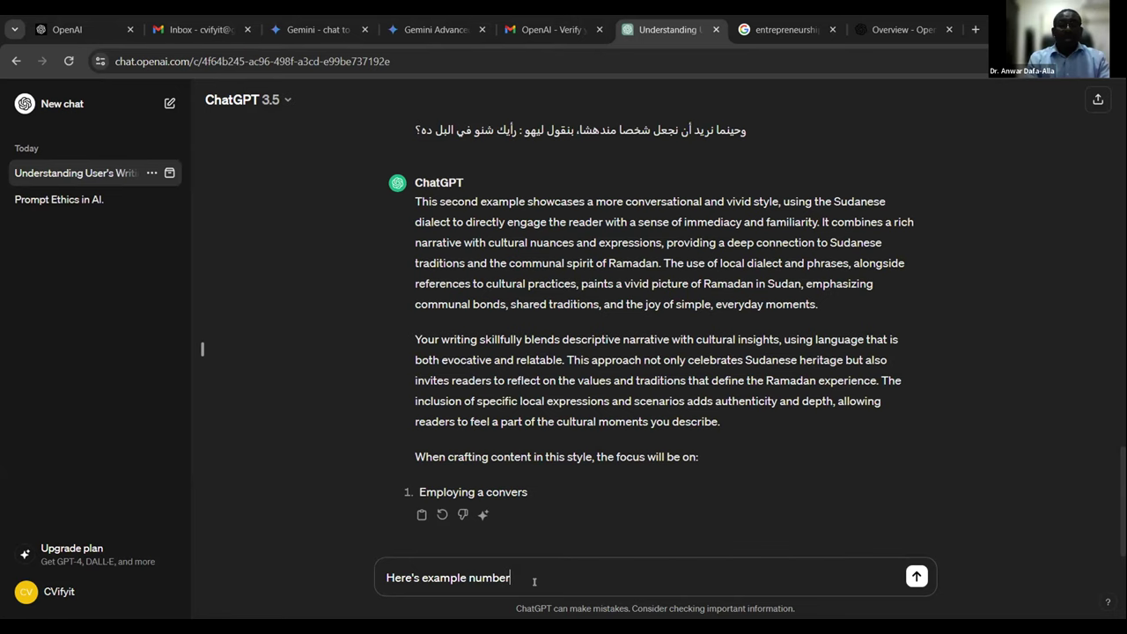
{"action": "type", "text": ":"}
{"action": "key", "text": "shift+Return"}
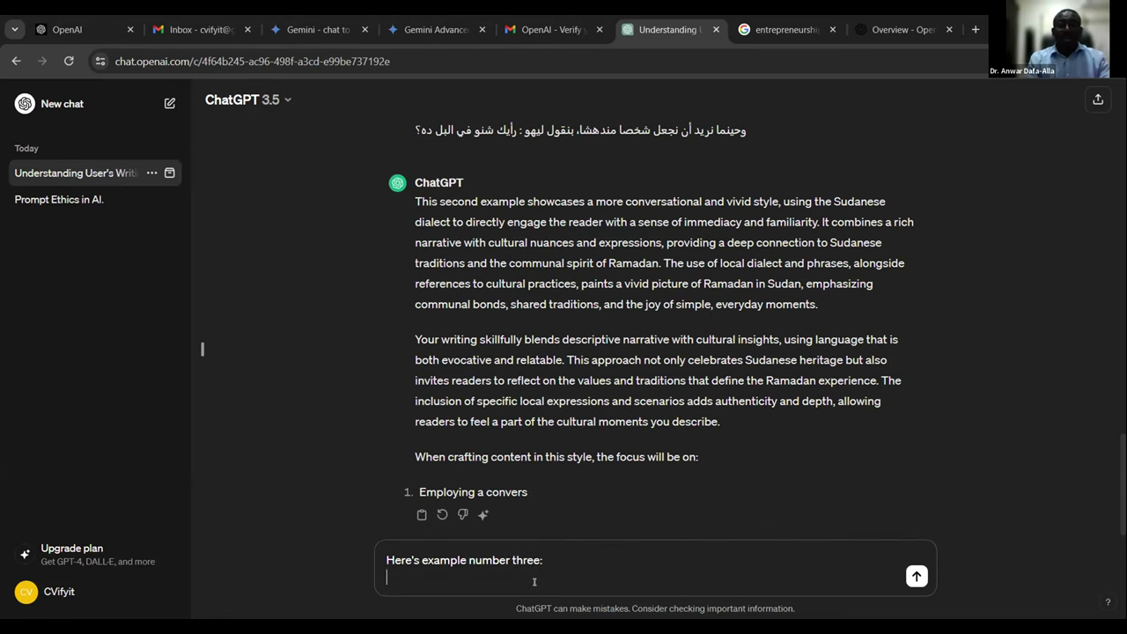
{"action": "key", "text": "ctrl+v"}
{"action": "scroll", "coordinate": [547, 585], "scroll_direction": "up", "scroll_amount": 3}
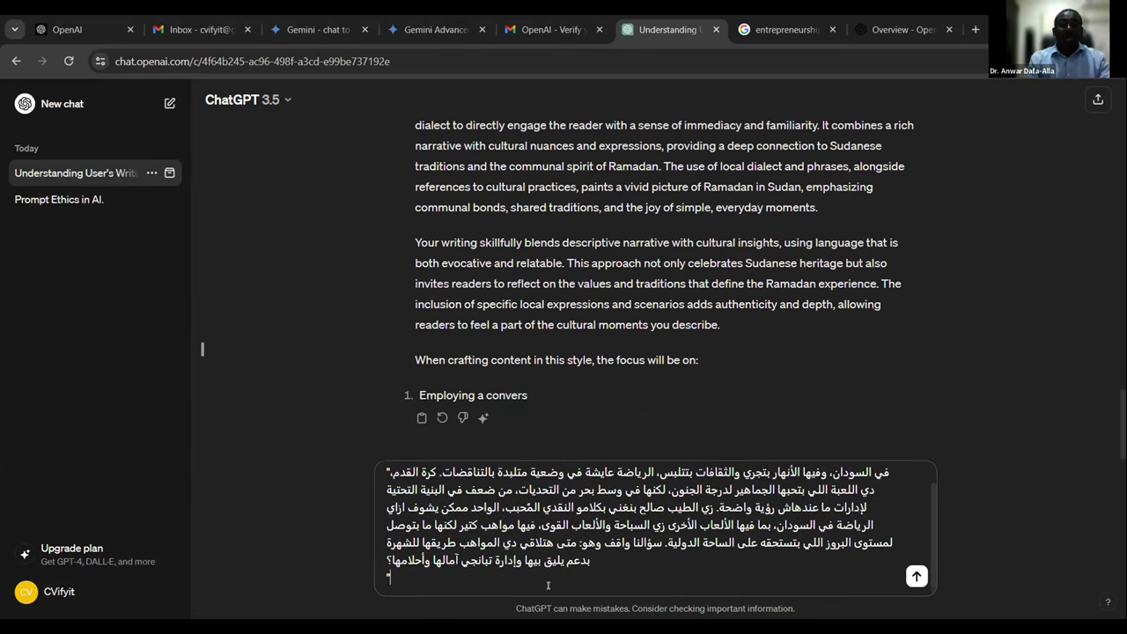
{"action": "key", "text": "Return"}
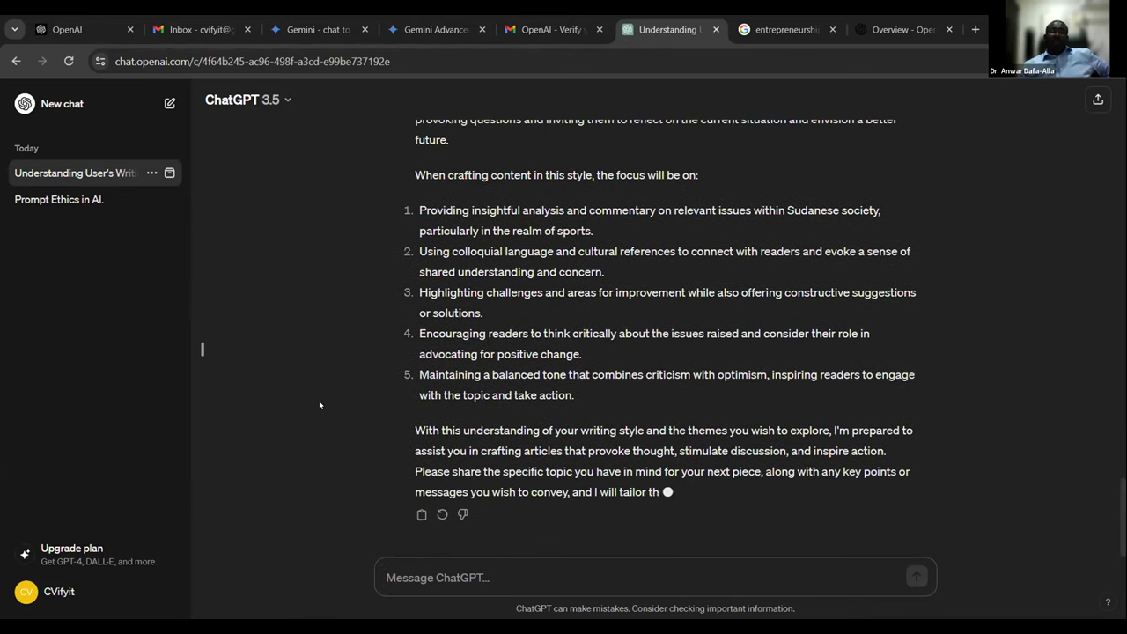
- Add "provide short answers." to the end of the custom instructions about yourself and save them
{"action": "left_click", "coordinate": [63, 591]}
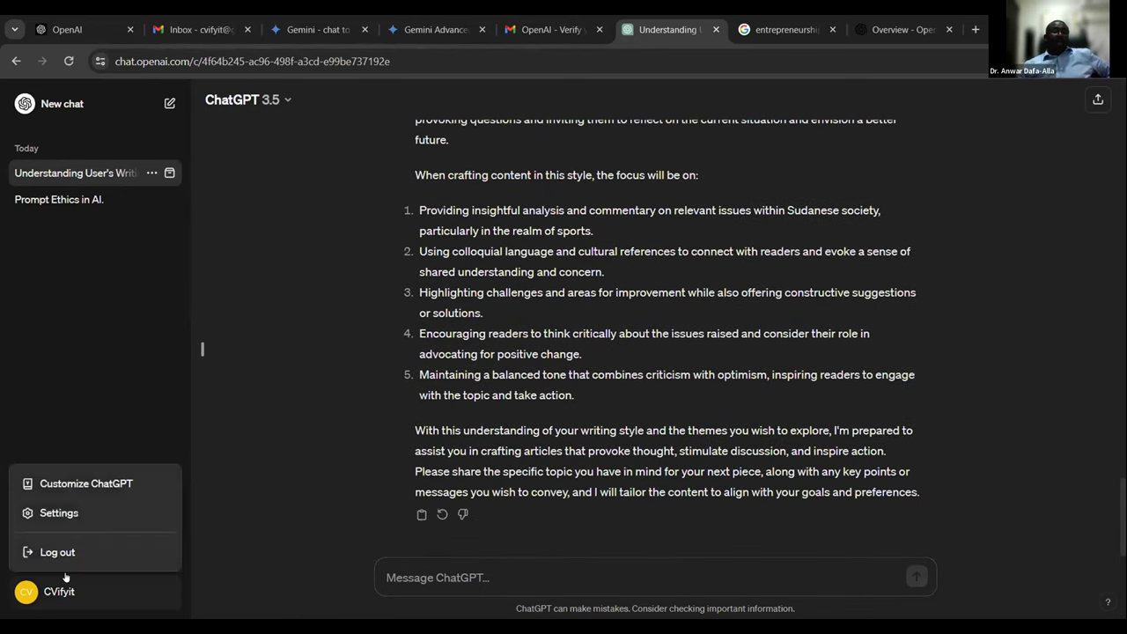
{"action": "left_click", "coordinate": [64, 484]}
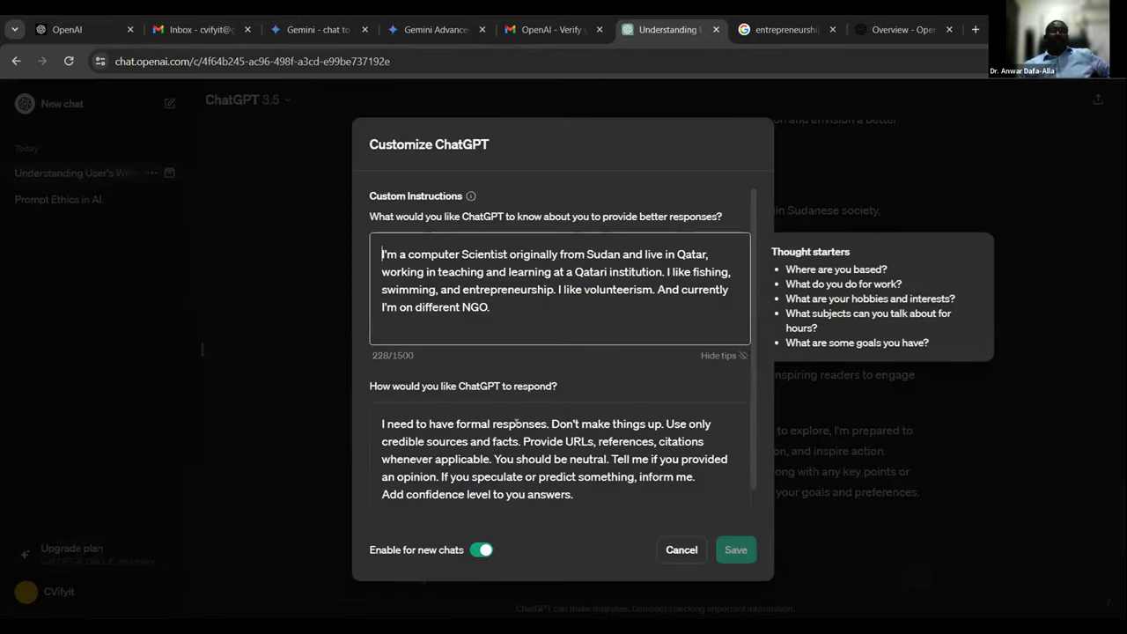
{"action": "left_click", "coordinate": [510, 308]}
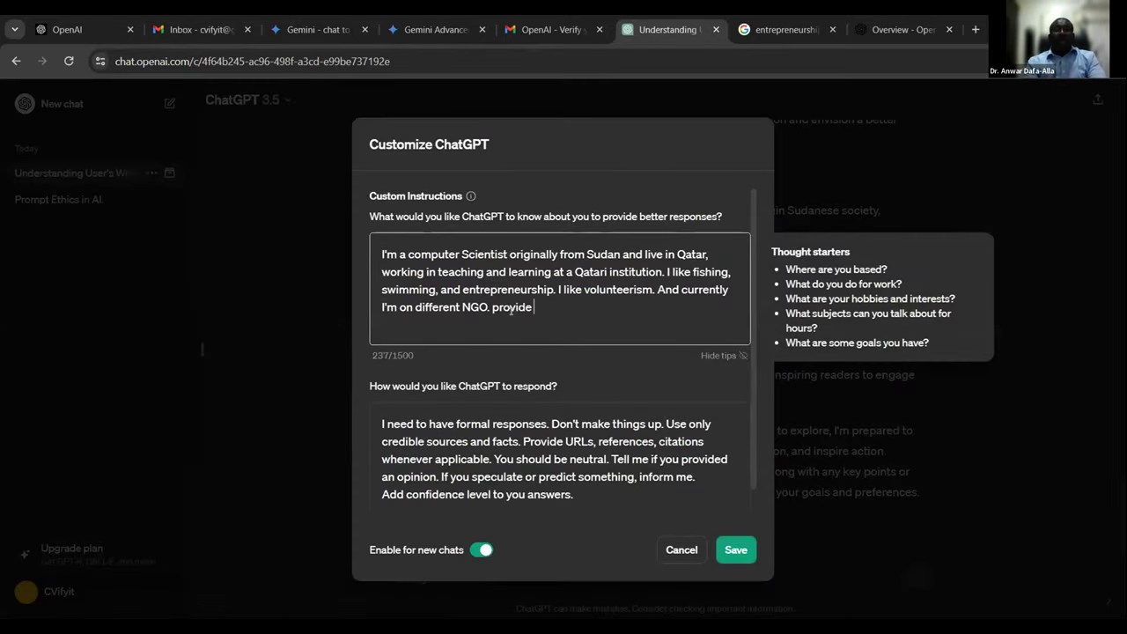
{"action": "type", "text": "provide short answers."}
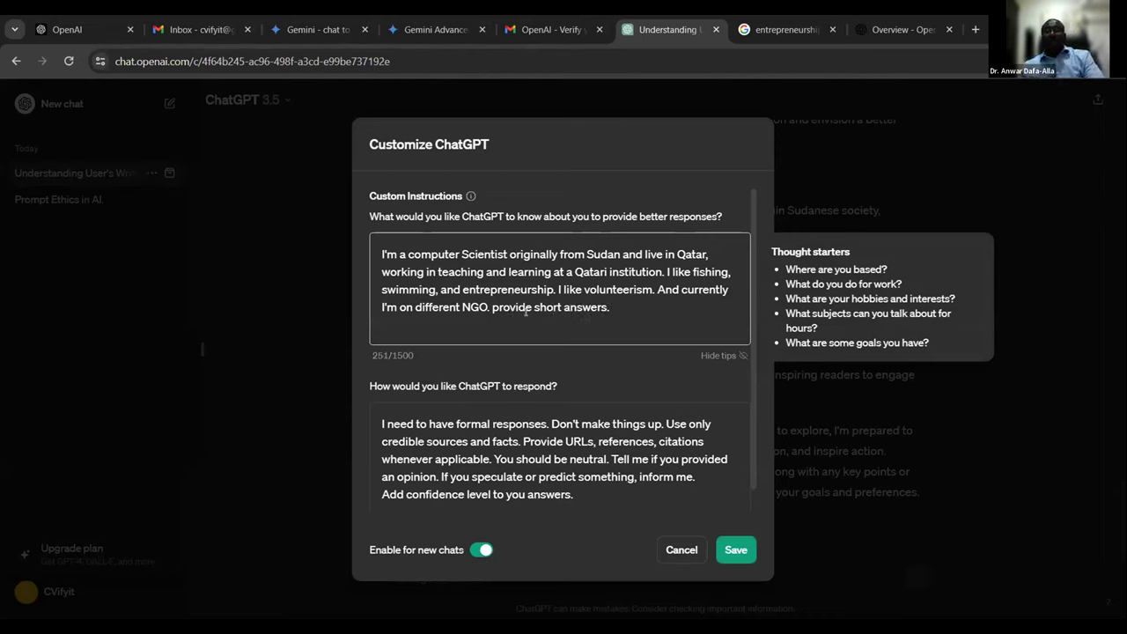
{"action": "left_click", "coordinate": [733, 547]}
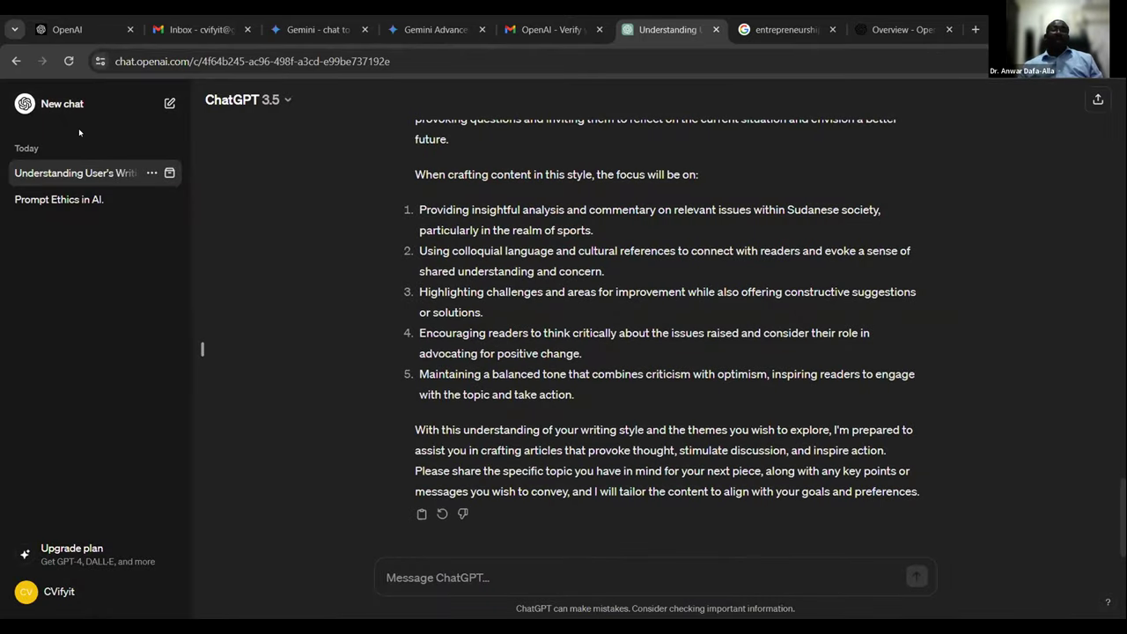
- Look back through the example articles and the style analyses in the current chat
{"action": "scroll", "coordinate": [629, 273], "scroll_direction": "up", "scroll_amount": 5}
{"action": "scroll", "coordinate": [627, 274], "scroll_direction": "up", "scroll_amount": 15}
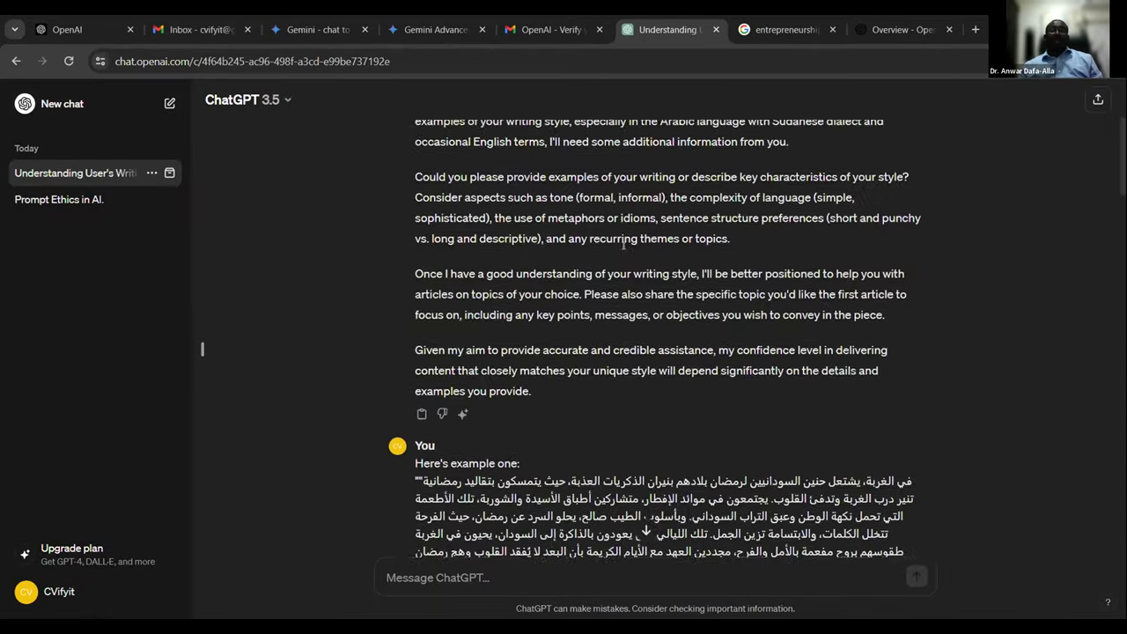
{"action": "scroll", "coordinate": [558, 249], "scroll_direction": "down", "scroll_amount": 1}
{"action": "scroll", "coordinate": [587, 359], "scroll_direction": "down", "scroll_amount": 20}
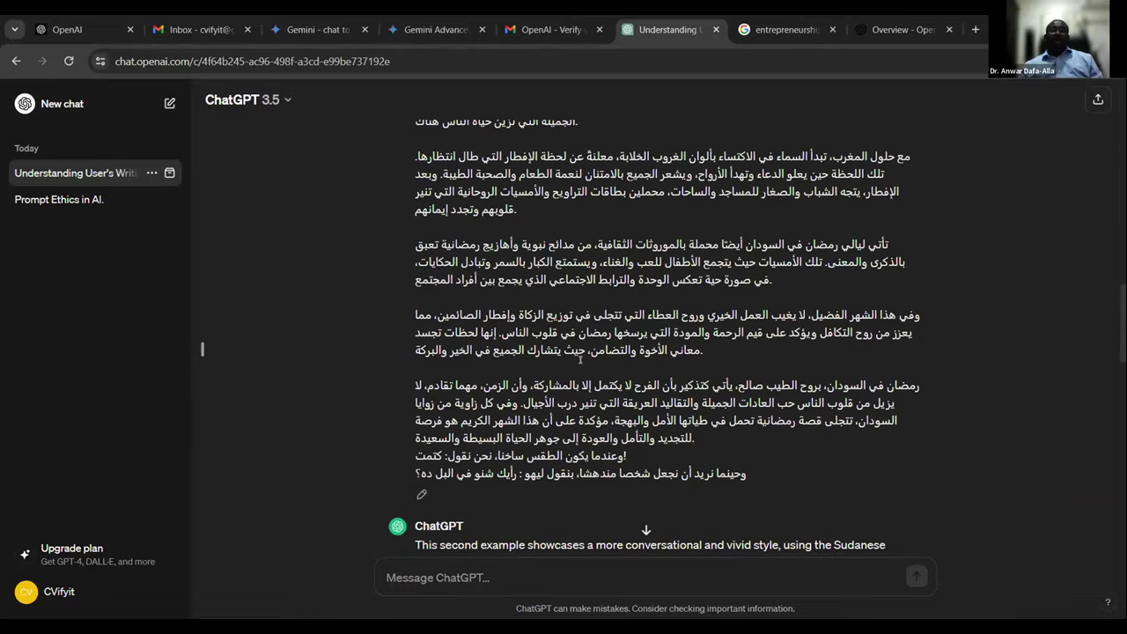
{"action": "scroll", "coordinate": [716, 199], "scroll_direction": "up", "scroll_amount": 15}
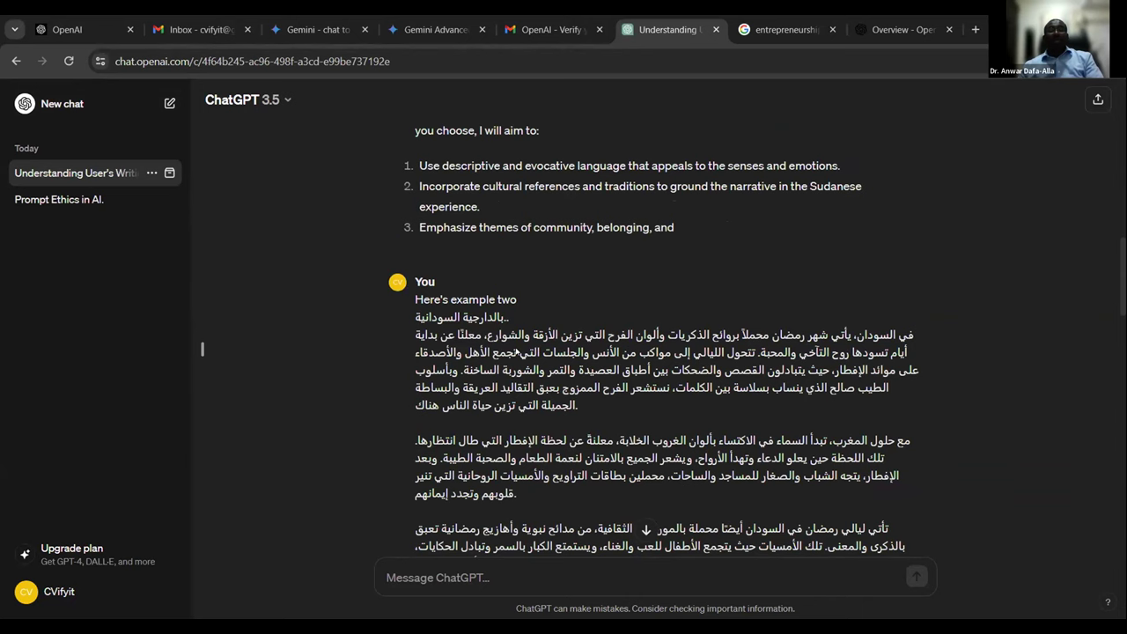
{"action": "scroll", "coordinate": [517, 352], "scroll_direction": "down", "scroll_amount": 15}
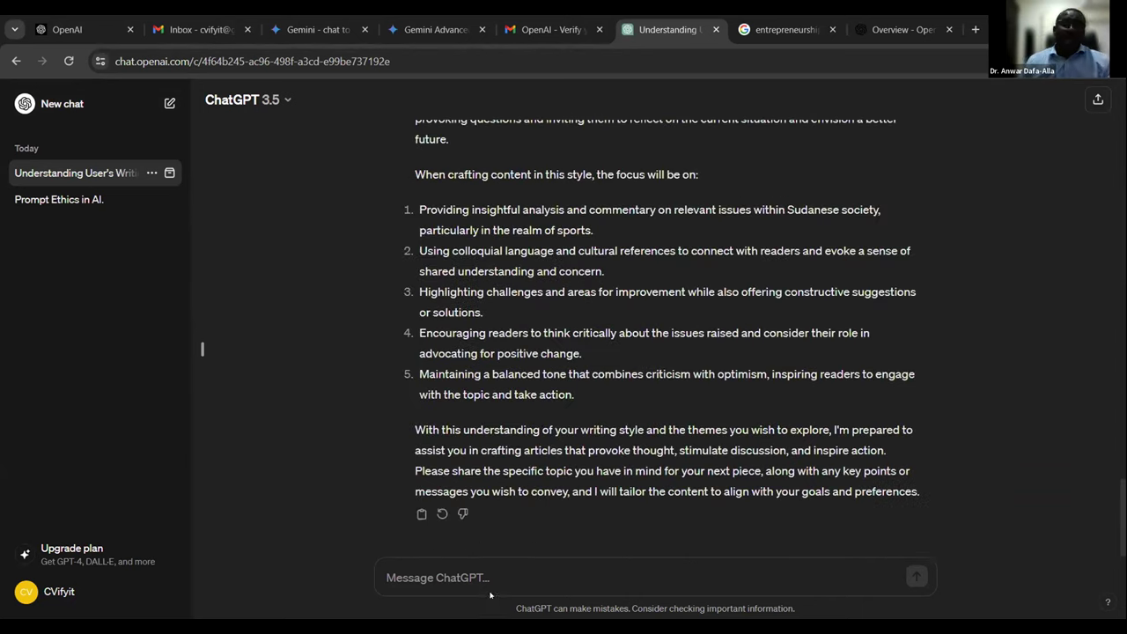
{"action": "left_click", "coordinate": [484, 579]}
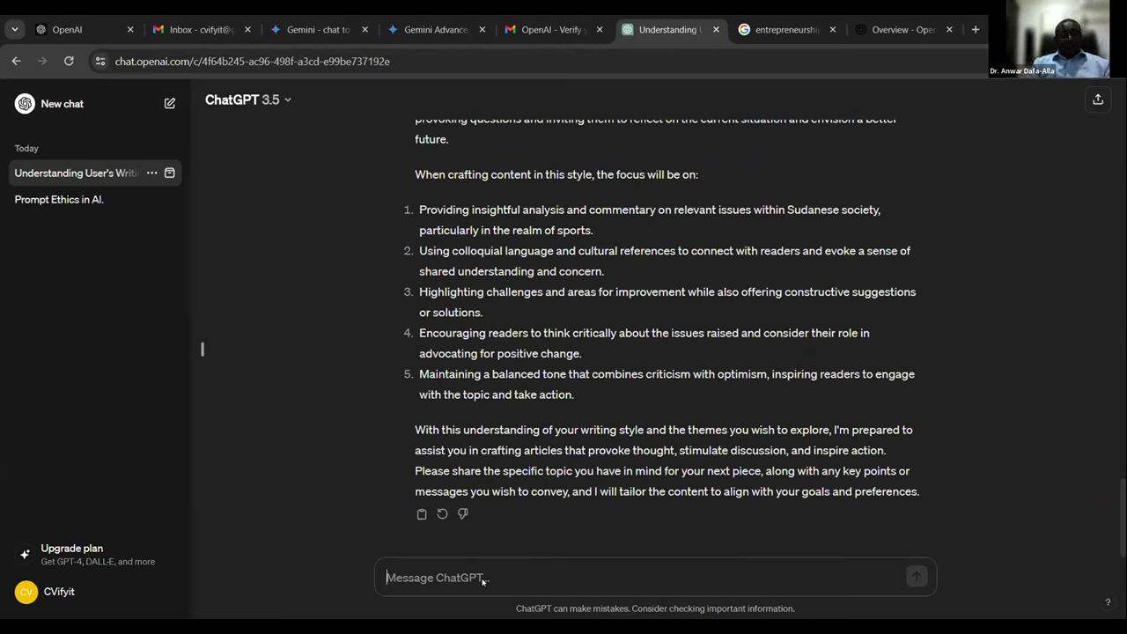
{"action": "type", "text": "write a"}
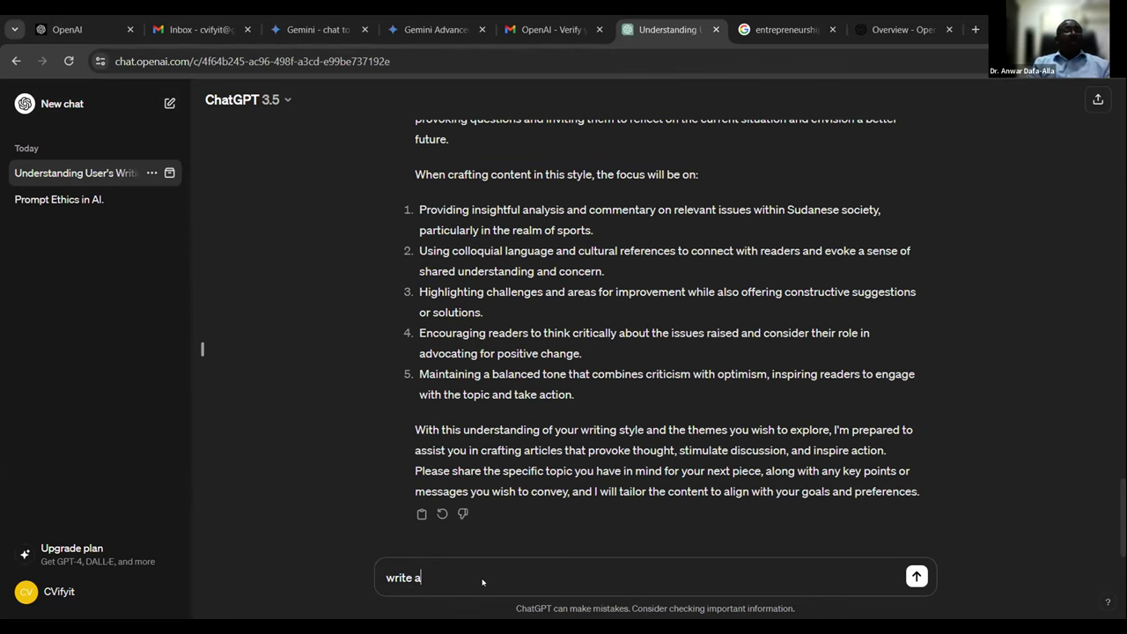
{"action": "key", "text": "ctrl+a"}
{"action": "key", "text": "BackSpace"}
- Go back to the chat's opening prompt and highlight the style keyword My_Writing
{"action": "scroll", "coordinate": [505, 436], "scroll_direction": "up", "scroll_amount": 15}
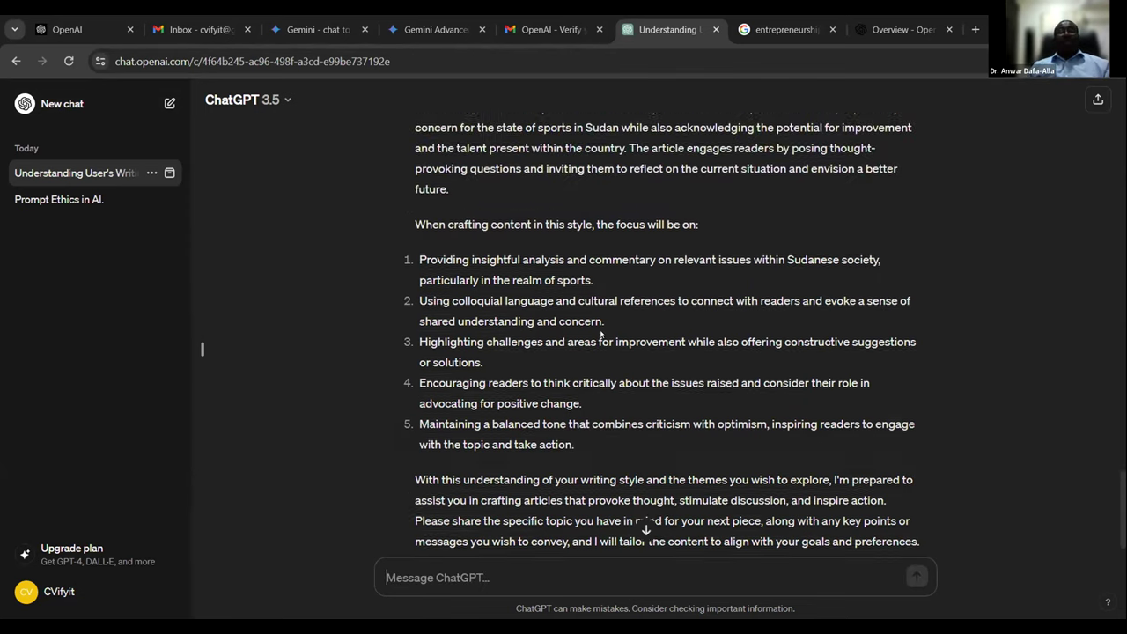
{"action": "scroll", "coordinate": [595, 308], "scroll_direction": "up", "scroll_amount": 10}
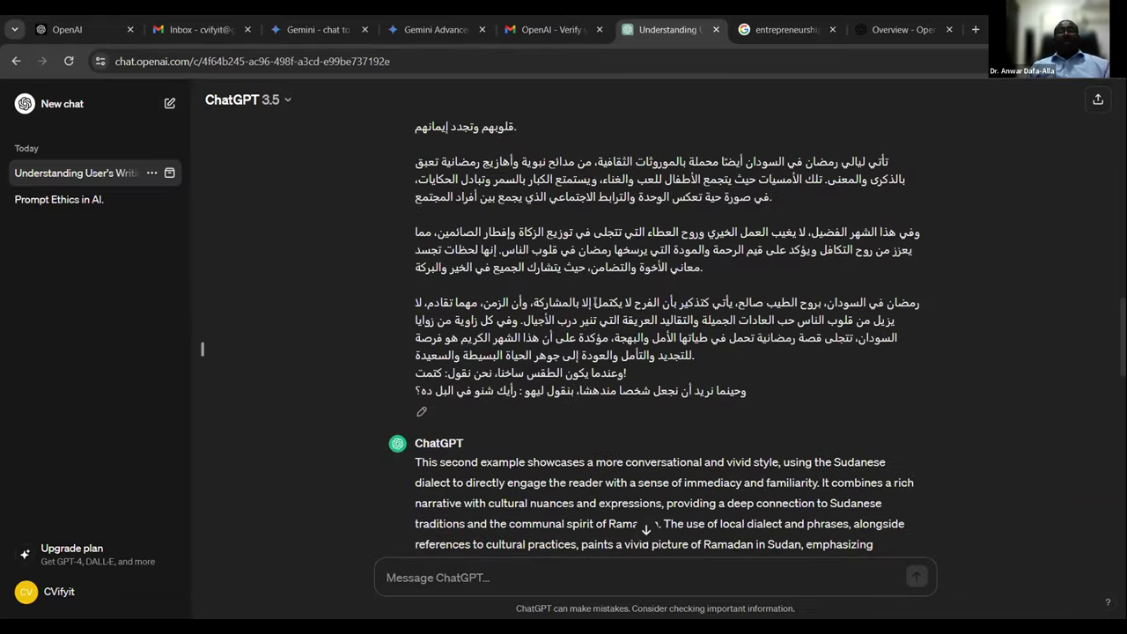
{"action": "scroll", "coordinate": [598, 291], "scroll_direction": "up", "scroll_amount": 4}
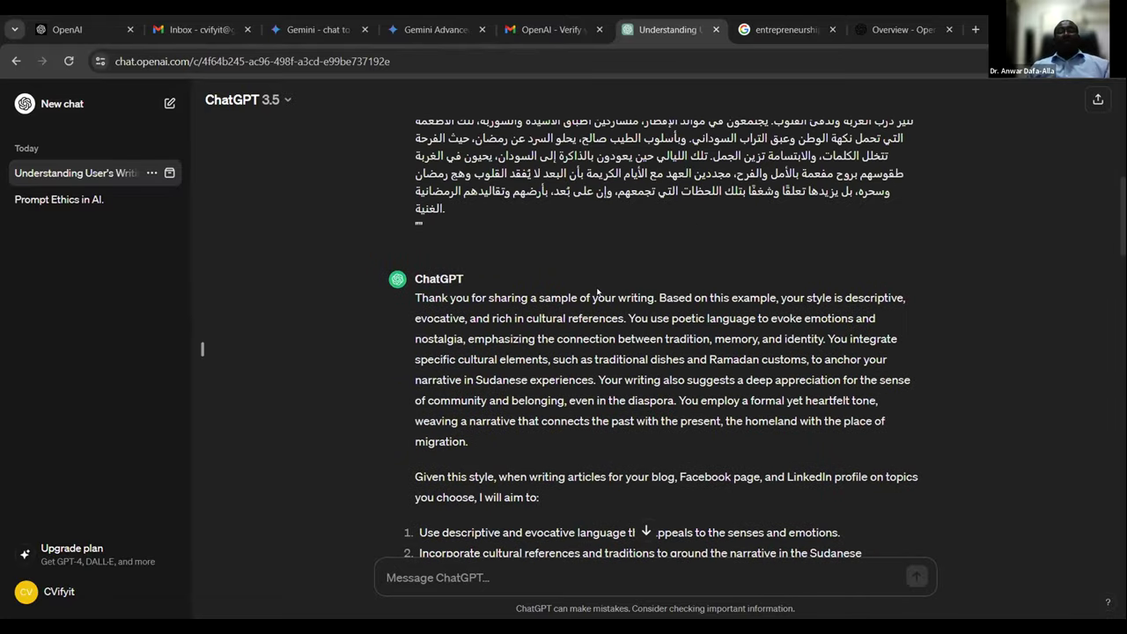
{"action": "scroll", "coordinate": [598, 290], "scroll_direction": "up", "scroll_amount": 8}
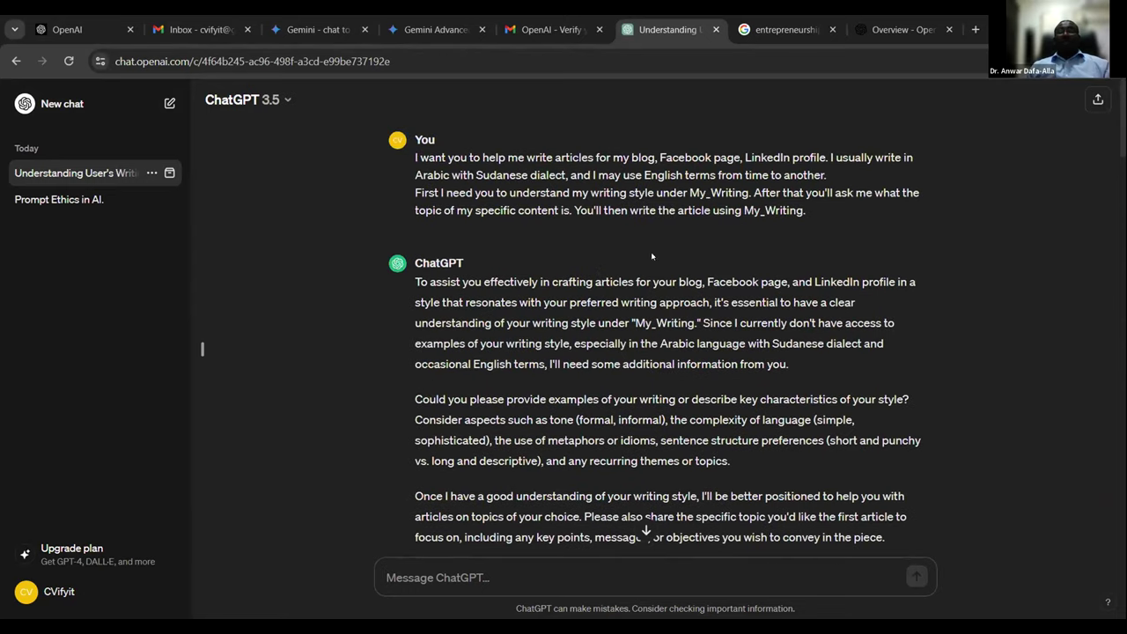
{"action": "left_click_drag", "start_coordinate": [691, 190], "coordinate": [739, 188]}
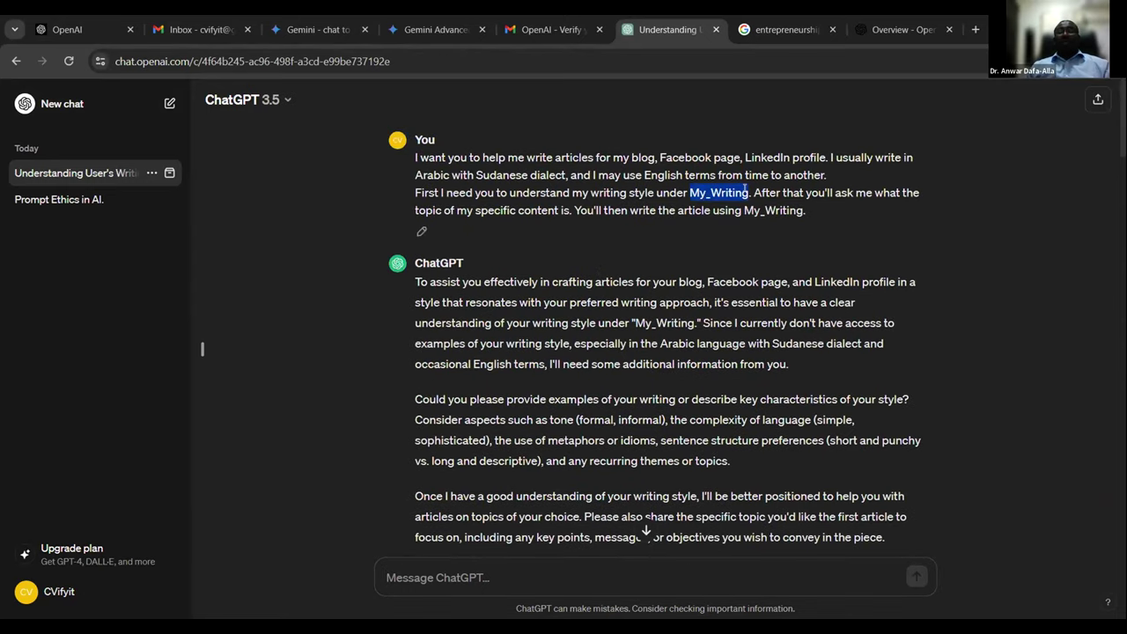
- Start a new chat and send "My_Writing write an article about the NGOs in Sudan", asking for it in Arabic
{"action": "left_click", "coordinate": [52, 111]}
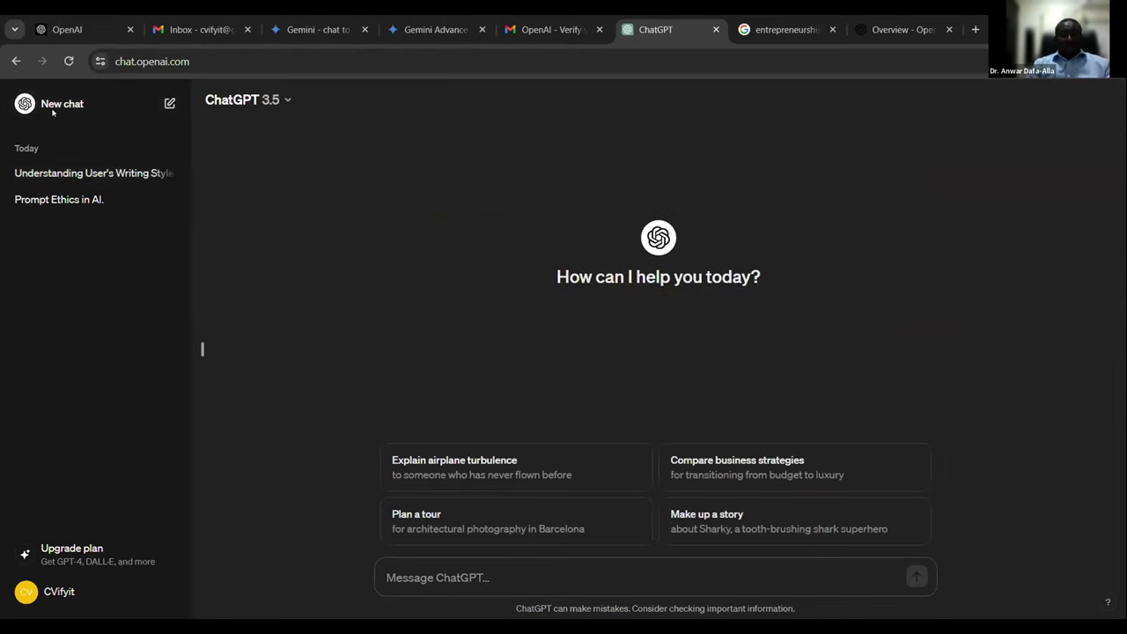
{"action": "left_click", "coordinate": [484, 574]}
{"action": "type", "text": "My_Writing"}
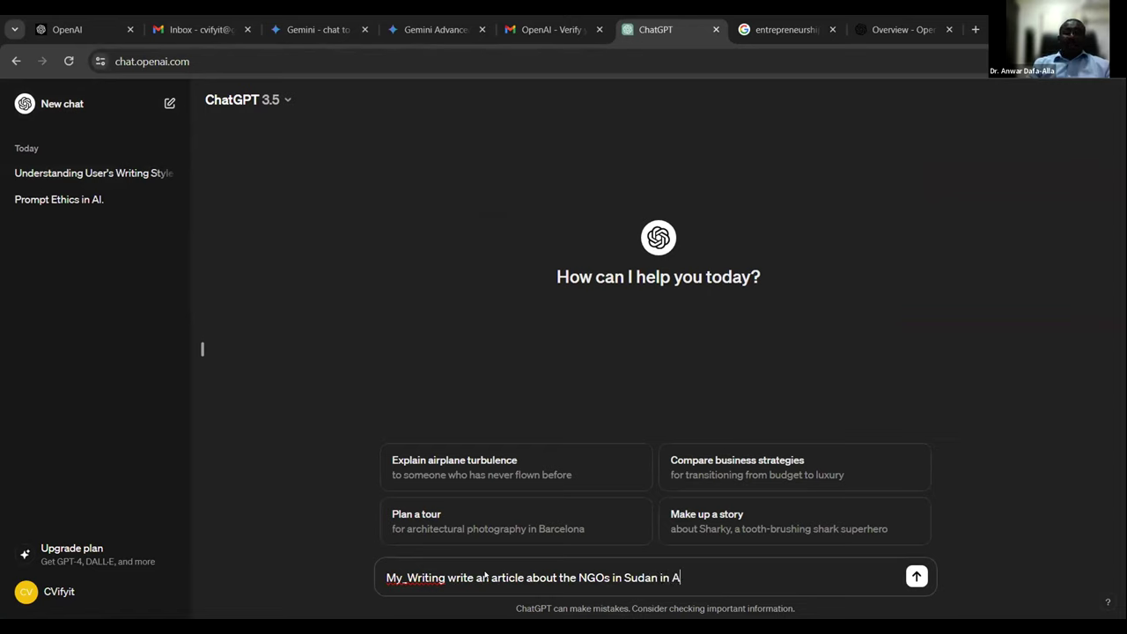
{"action": "key", "text": "Return"}
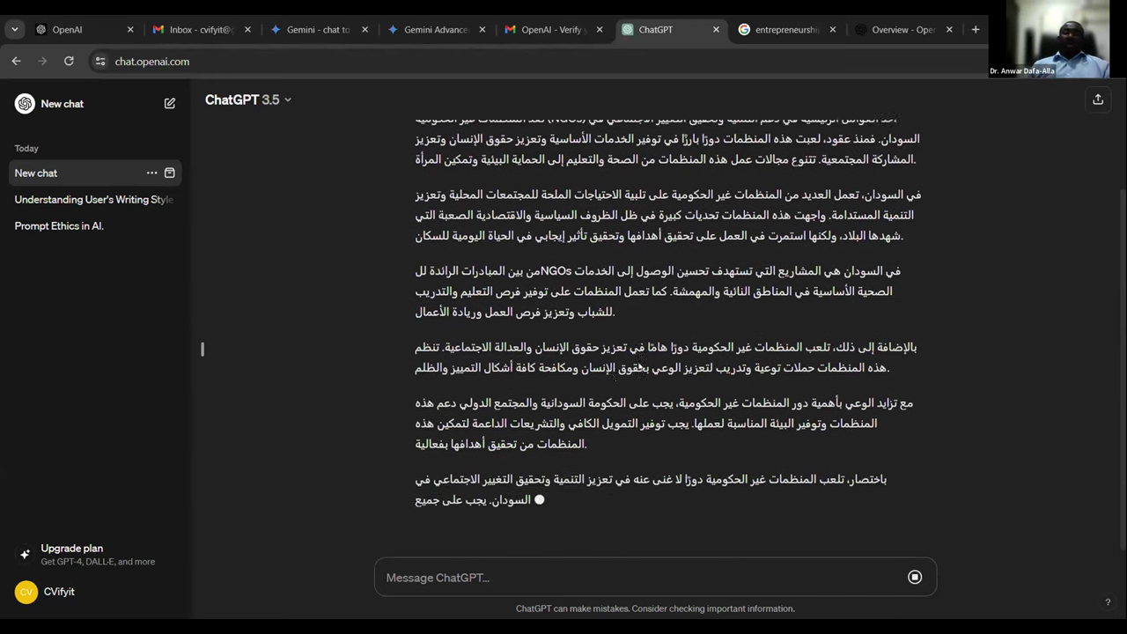
- Read through the generated Arabic article and highlight its sources heading
{"action": "scroll", "coordinate": [202, 349], "scroll_direction": "up", "scroll_amount": 3}
{"action": "scroll", "coordinate": [202, 348], "scroll_direction": "down", "scroll_amount": 3}
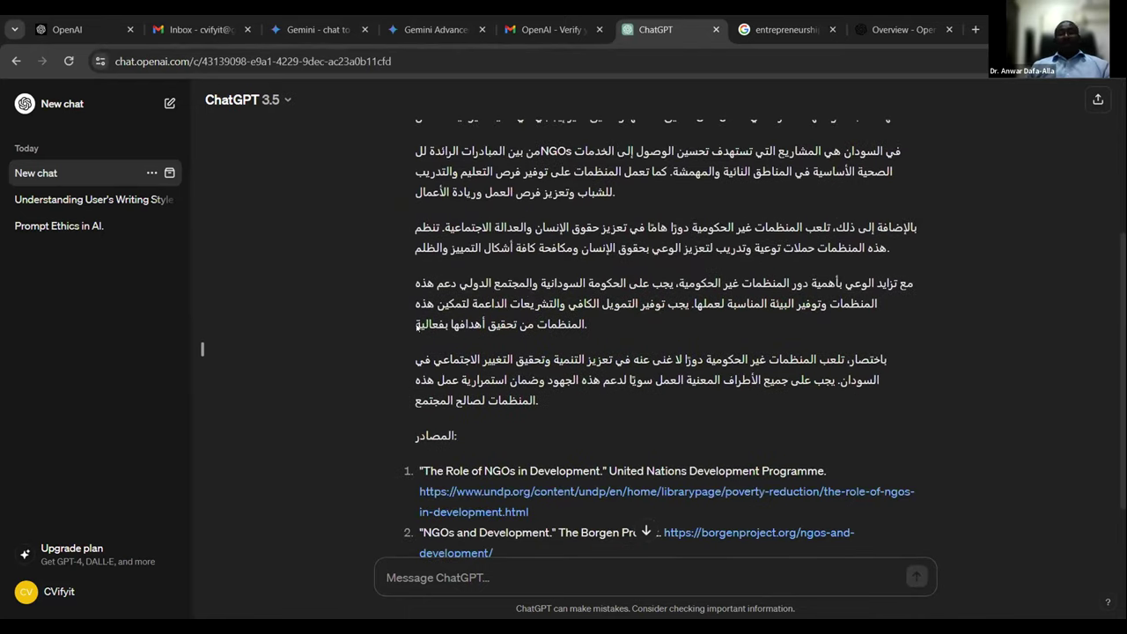
{"action": "scroll", "coordinate": [422, 326], "scroll_direction": "down", "scroll_amount": 1}
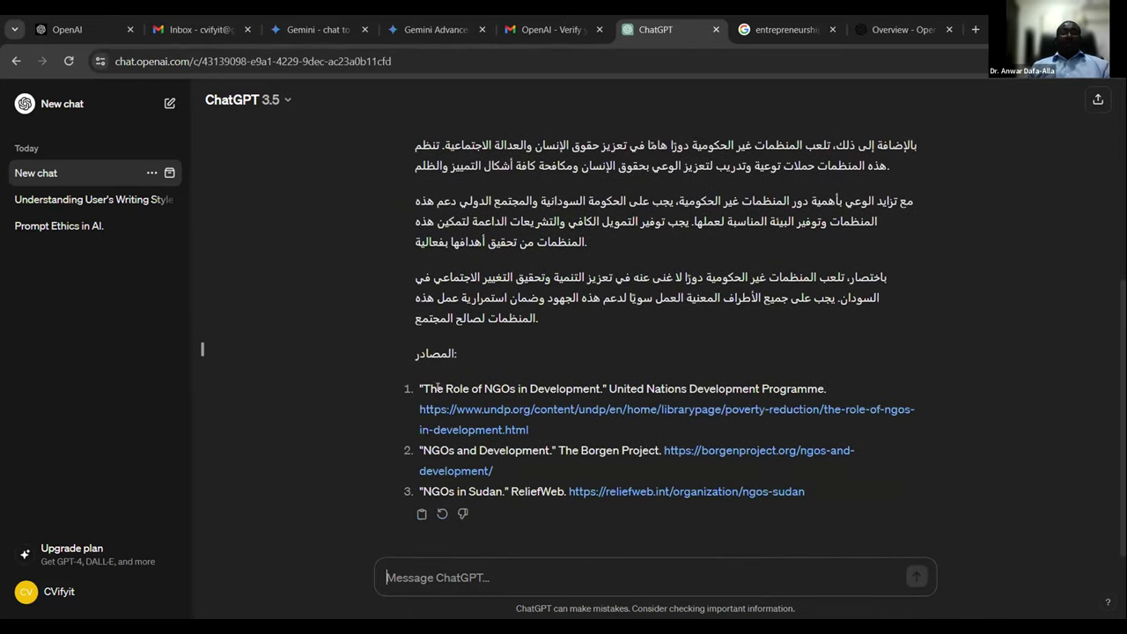
{"action": "triple_click", "coordinate": [429, 353]}
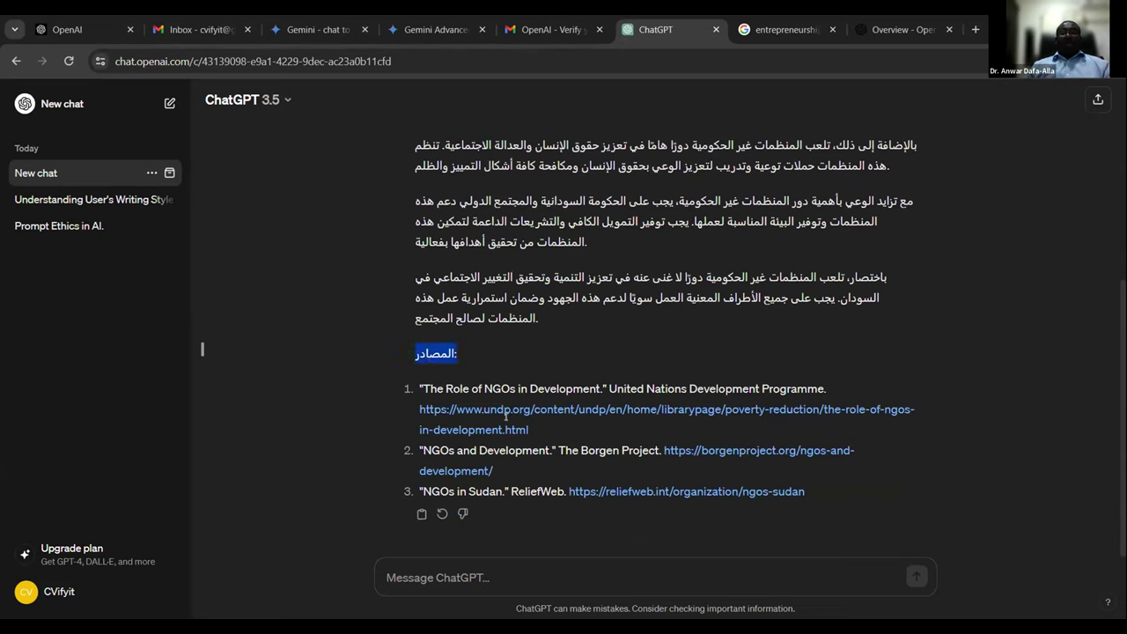
- Check the custom instructions without changing them, and examine the sources listed at the end of the NGO article
{"action": "left_click", "coordinate": [70, 586]}
{"action": "left_click", "coordinate": [91, 491]}
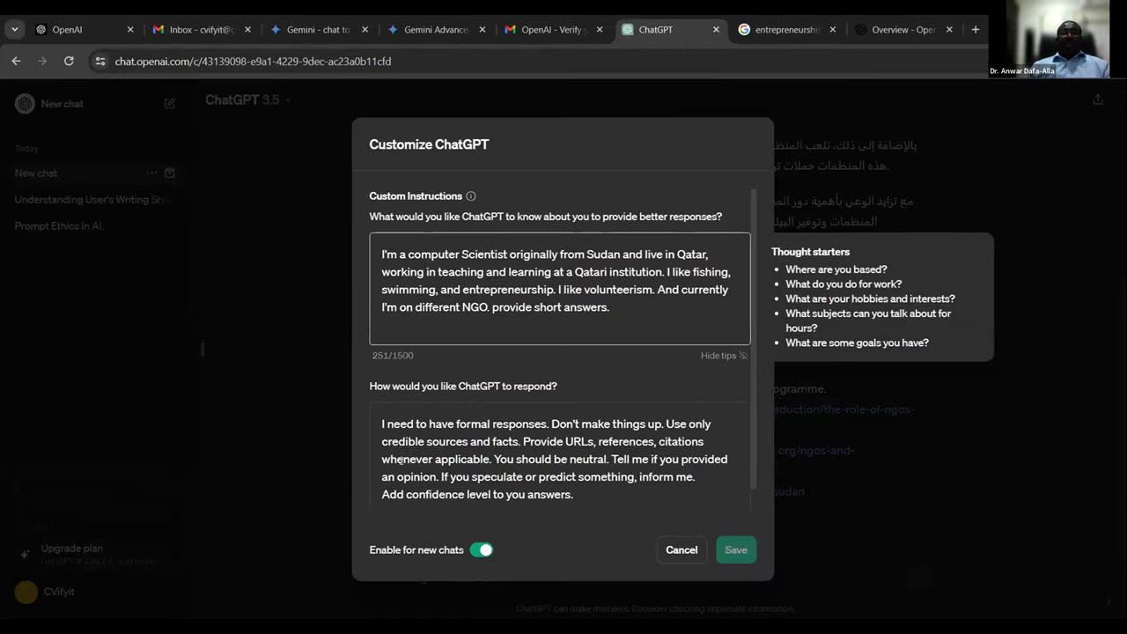
{"action": "left_click", "coordinate": [682, 550]}
{"action": "left_click_drag", "start_coordinate": [439, 339], "coordinate": [559, 510]}
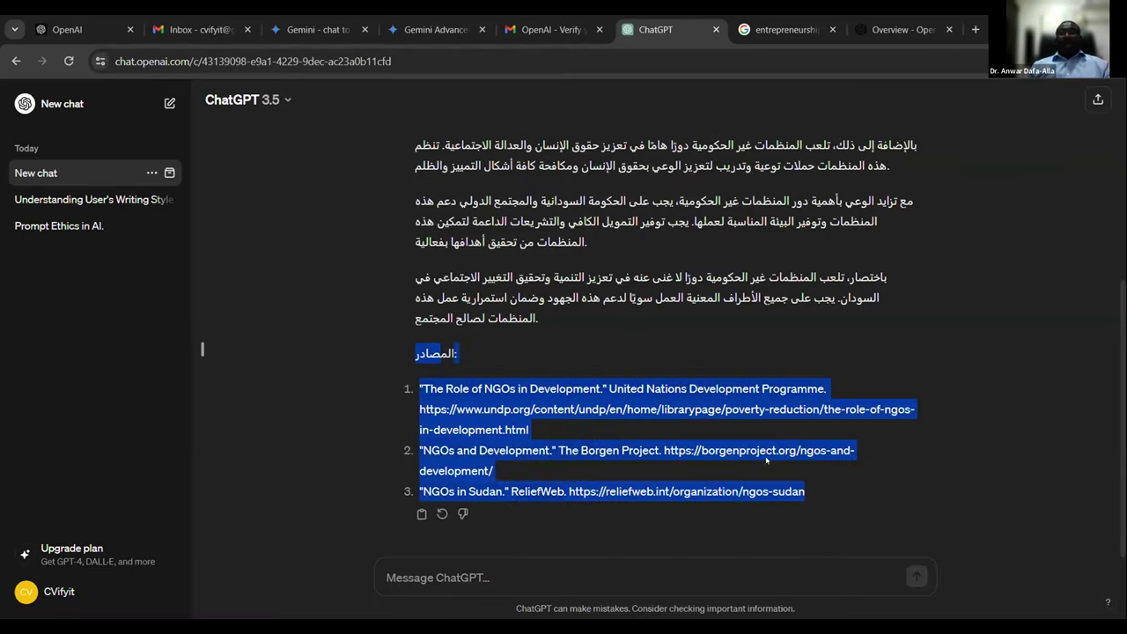
{"action": "left_click", "coordinate": [507, 340]}
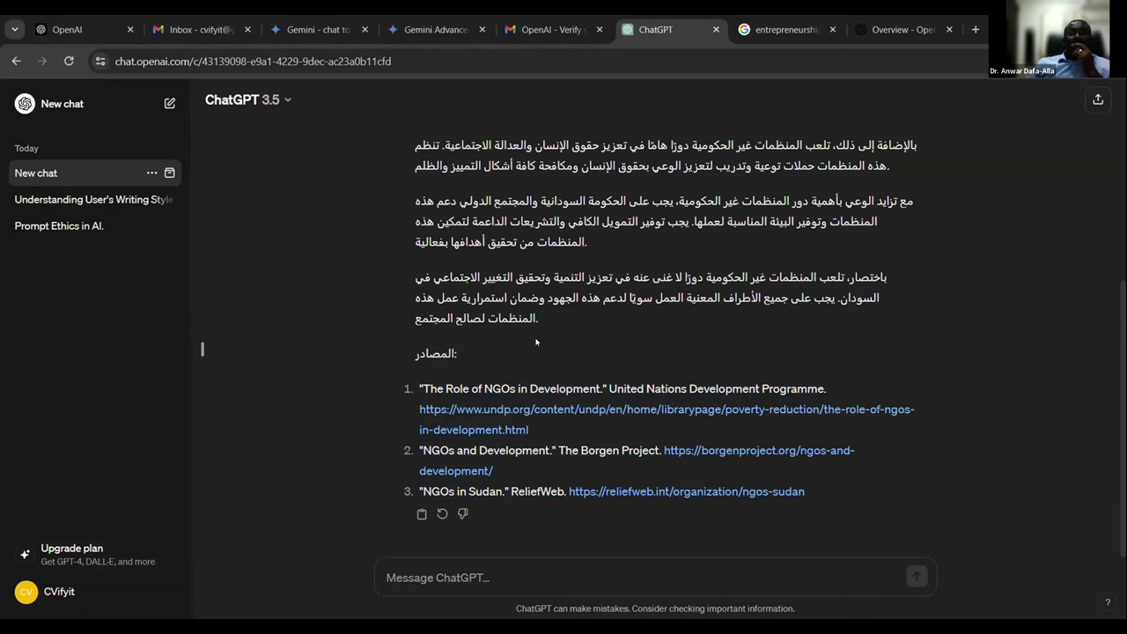
{"action": "scroll", "coordinate": [536, 342], "scroll_direction": "up", "scroll_amount": 2}
{"action": "scroll", "coordinate": [536, 342], "scroll_direction": "up", "scroll_amount": 5}
{"action": "scroll", "coordinate": [536, 341], "scroll_direction": "down", "scroll_amount": 10}
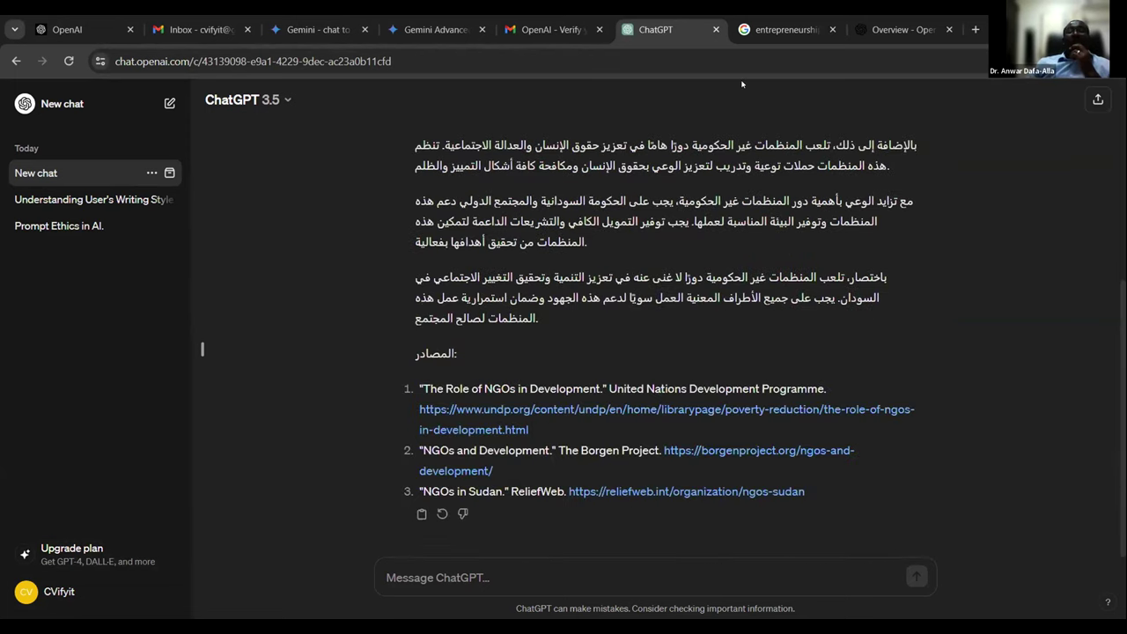
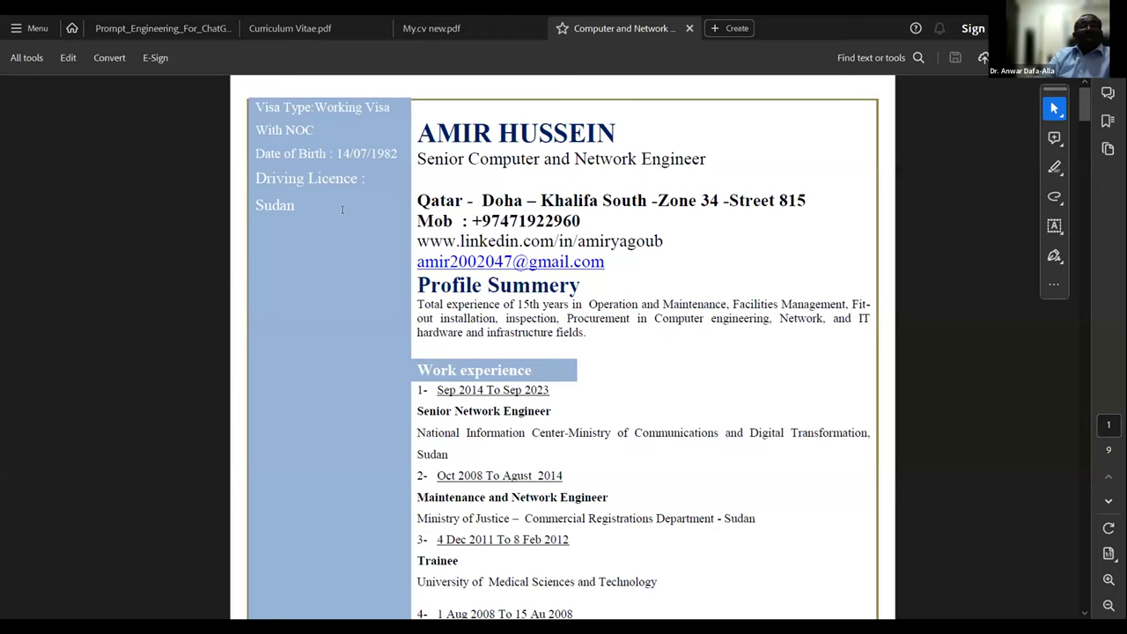
- Examine the network engineer's CV in the PDF, from the personal details sidebar through the training and technical skills pages
{"action": "left_click_drag", "start_coordinate": [397, 155], "coordinate": [300, 204]}
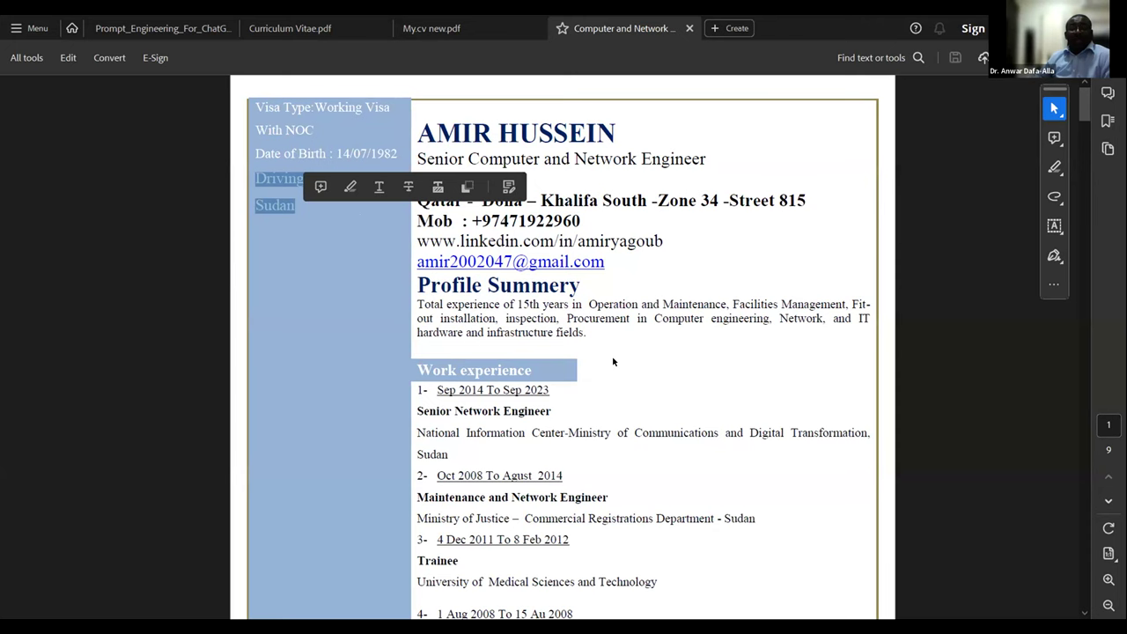
{"action": "scroll", "coordinate": [568, 388], "scroll_direction": "down", "scroll_amount": 3}
{"action": "scroll", "coordinate": [557, 371], "scroll_direction": "down", "scroll_amount": 15}
{"action": "scroll", "coordinate": [558, 364], "scroll_direction": "down", "scroll_amount": 15}
{"action": "scroll", "coordinate": [564, 360], "scroll_direction": "down", "scroll_amount": 15}
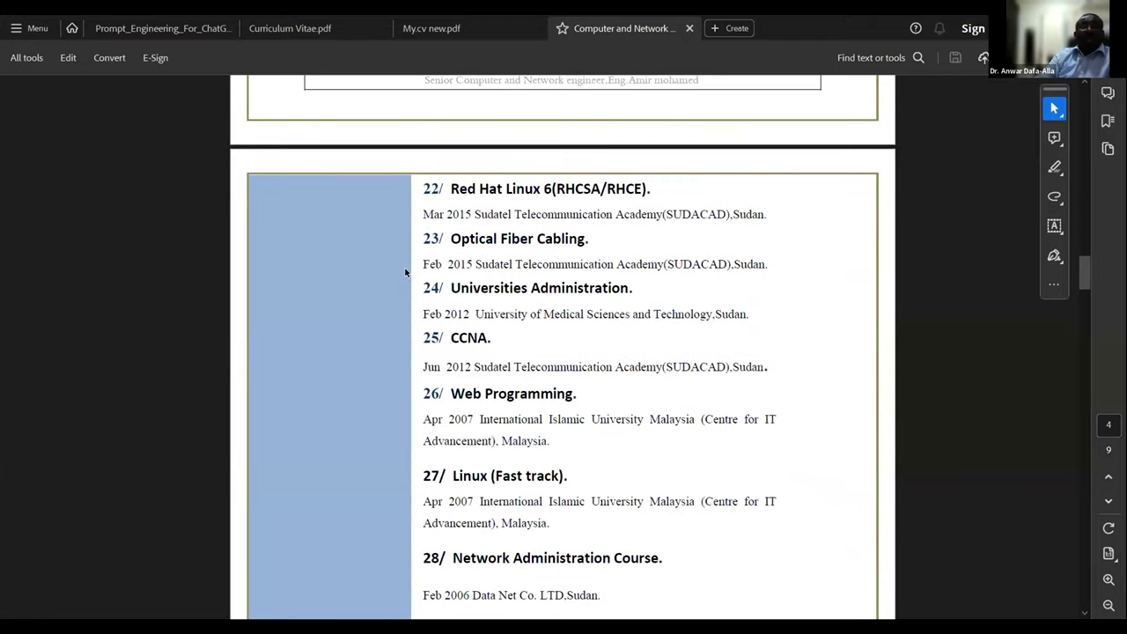
{"action": "scroll", "coordinate": [342, 293], "scroll_direction": "down", "scroll_amount": 4}
{"action": "scroll", "coordinate": [334, 383], "scroll_direction": "down", "scroll_amount": 13}
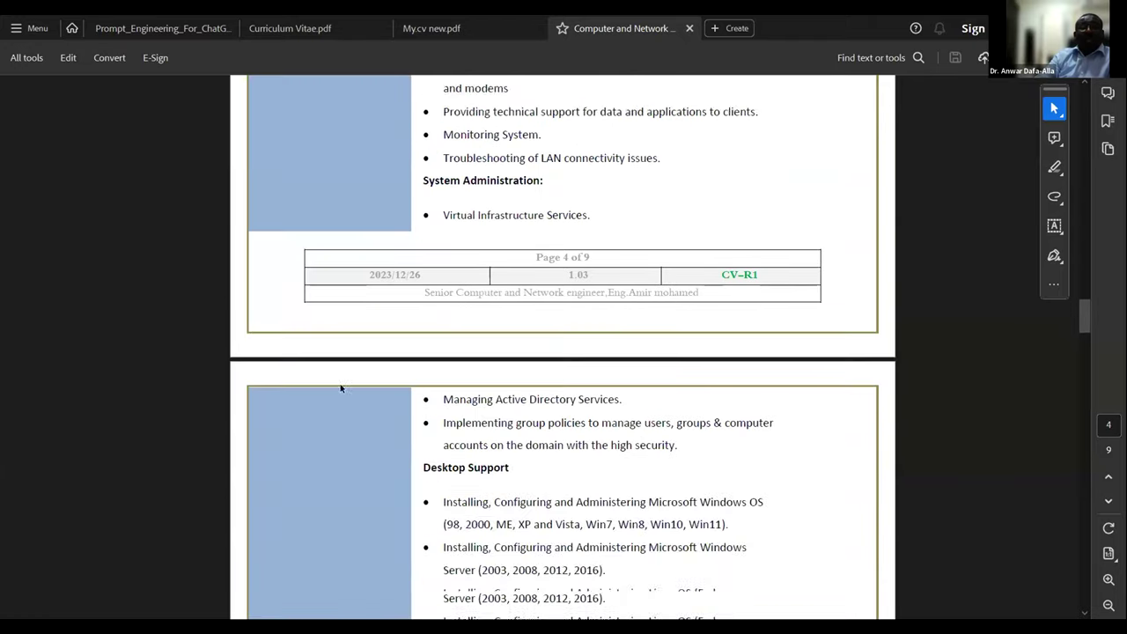
{"action": "scroll", "coordinate": [359, 385], "scroll_direction": "down", "scroll_amount": 4}
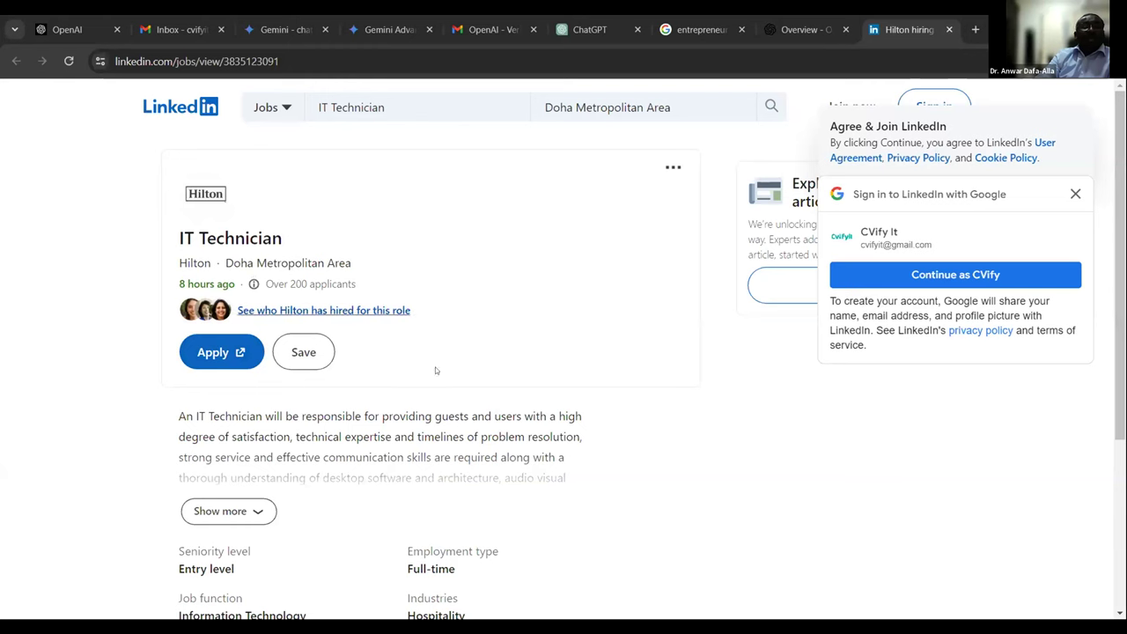
- Switch to LinkedIn and read the full Hilton IT Technician job description, including its duties and qualifications
{"action": "scroll", "coordinate": [278, 410], "scroll_direction": "down", "scroll_amount": 1}
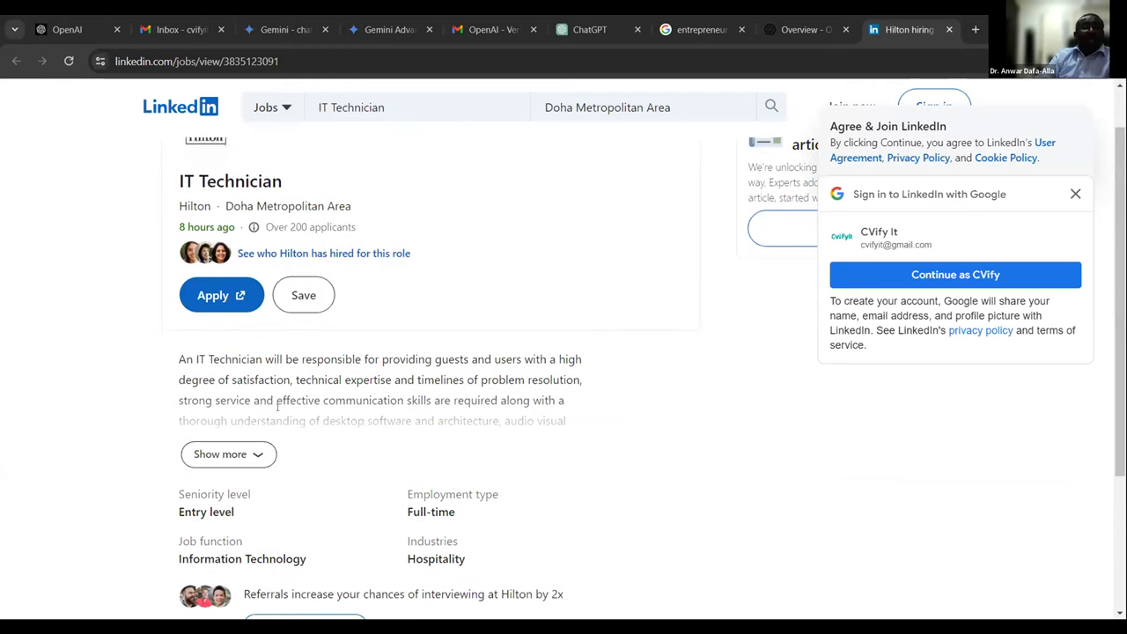
{"action": "scroll", "coordinate": [359, 380], "scroll_direction": "down", "scroll_amount": 15}
{"action": "scroll", "coordinate": [346, 356], "scroll_direction": "up", "scroll_amount": 9}
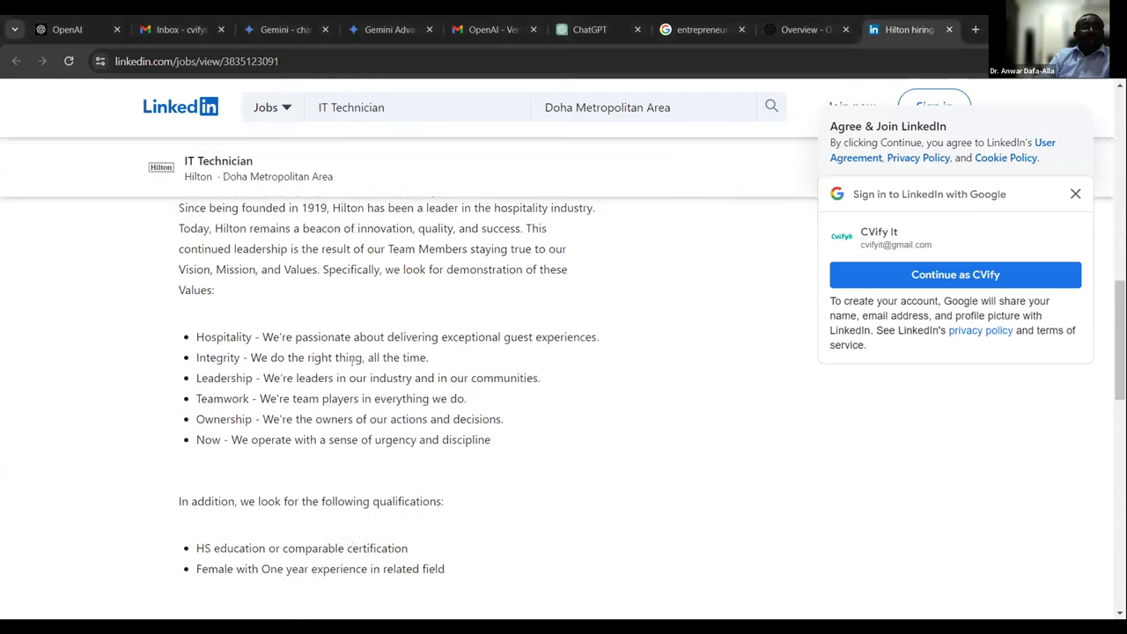
{"action": "scroll", "coordinate": [346, 356], "scroll_direction": "up", "scroll_amount": 2}
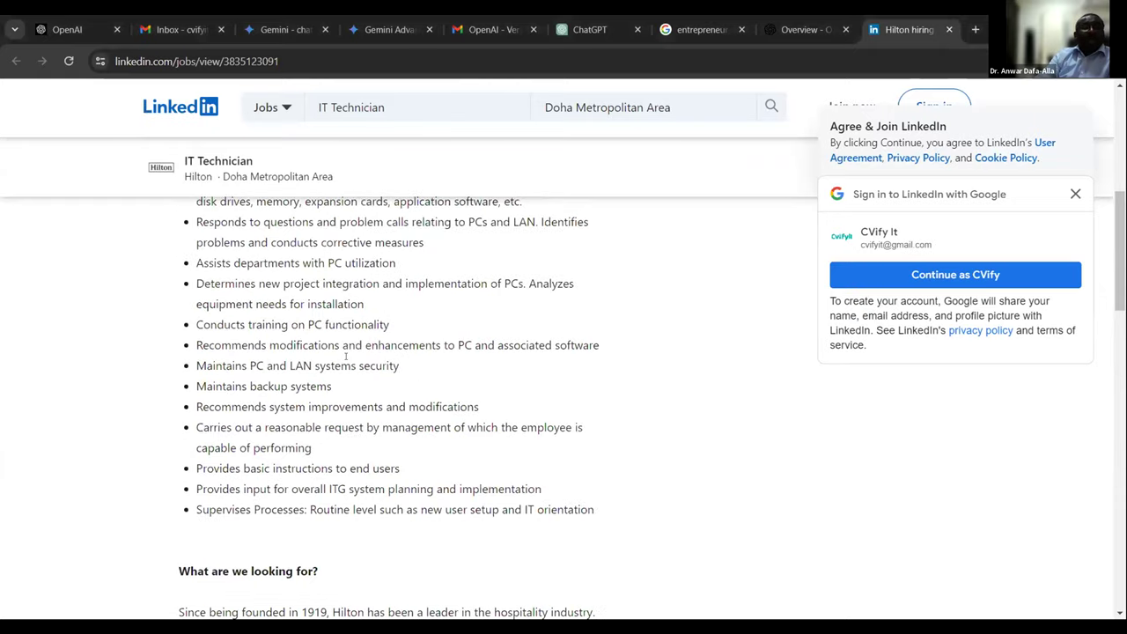
{"action": "scroll", "coordinate": [346, 355], "scroll_direction": "up", "scroll_amount": 9}
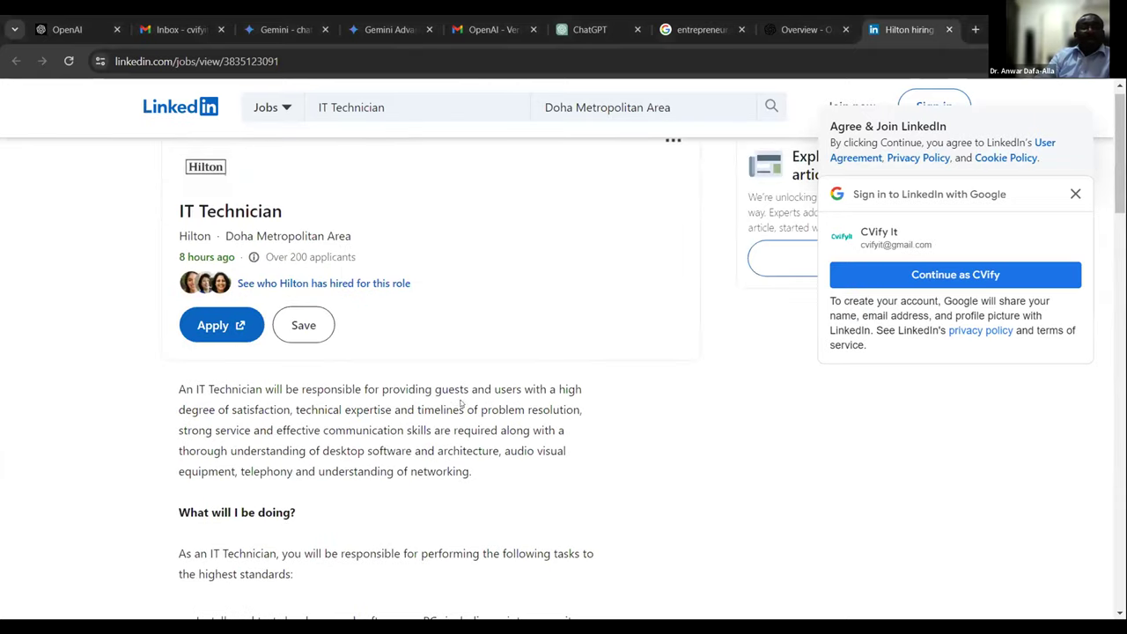
- Select the Hilton job's duties text from "As an IT Technician, you will be responsible" through the "Supervises Processes" bullet
{"action": "scroll", "coordinate": [473, 387], "scroll_direction": "down", "scroll_amount": 2}
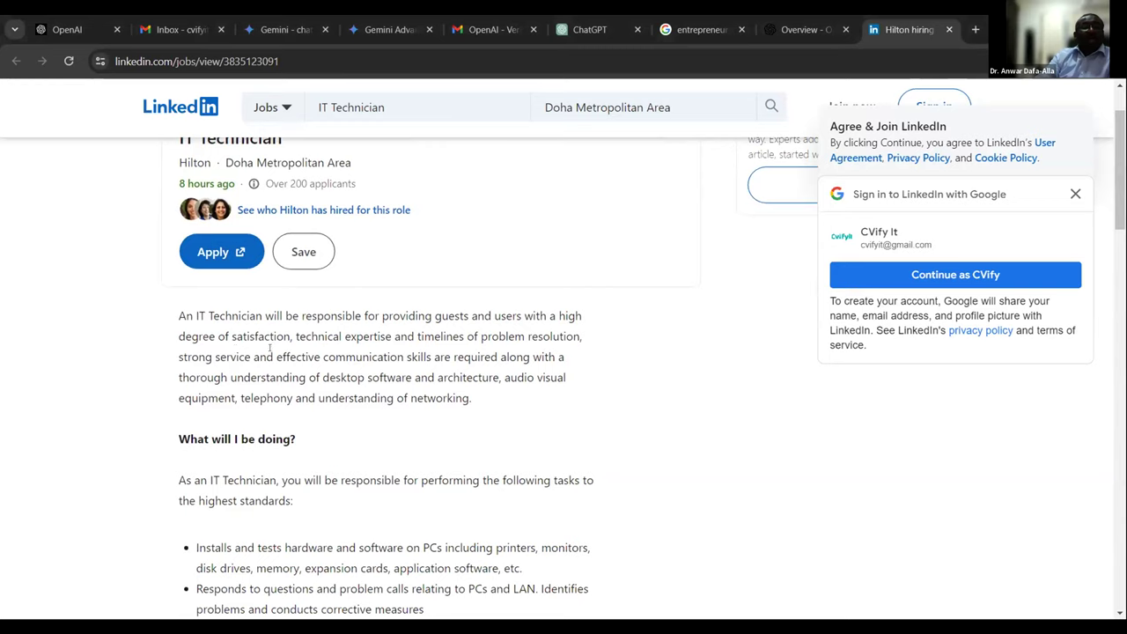
{"action": "scroll", "coordinate": [267, 344], "scroll_direction": "down", "scroll_amount": 4}
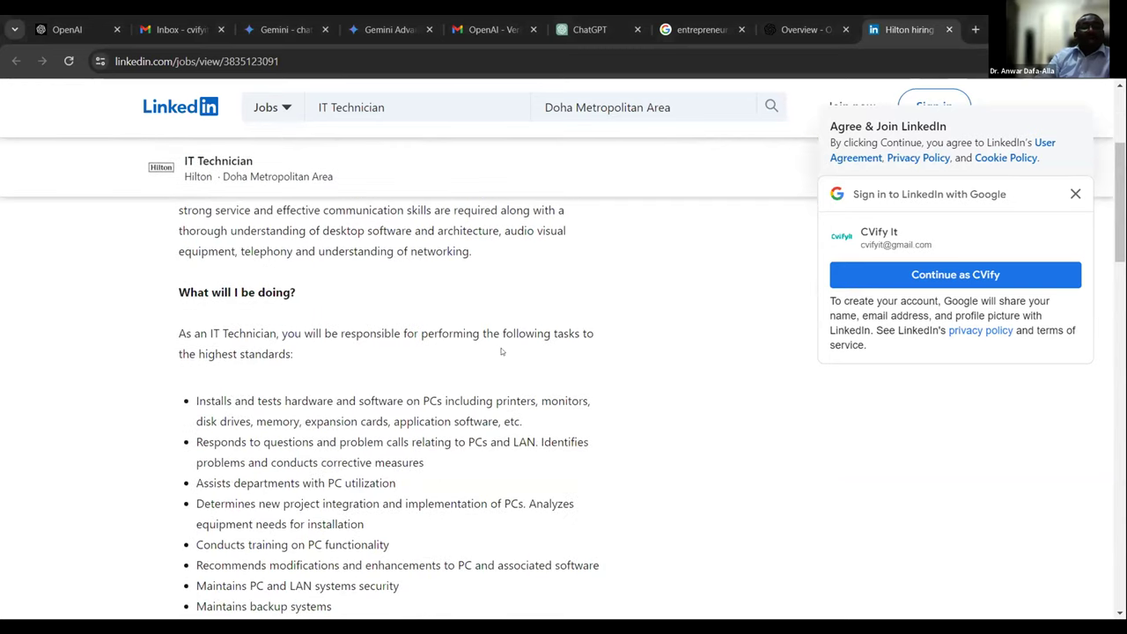
{"action": "left_click_drag", "start_coordinate": [176, 332], "coordinate": [423, 380]}
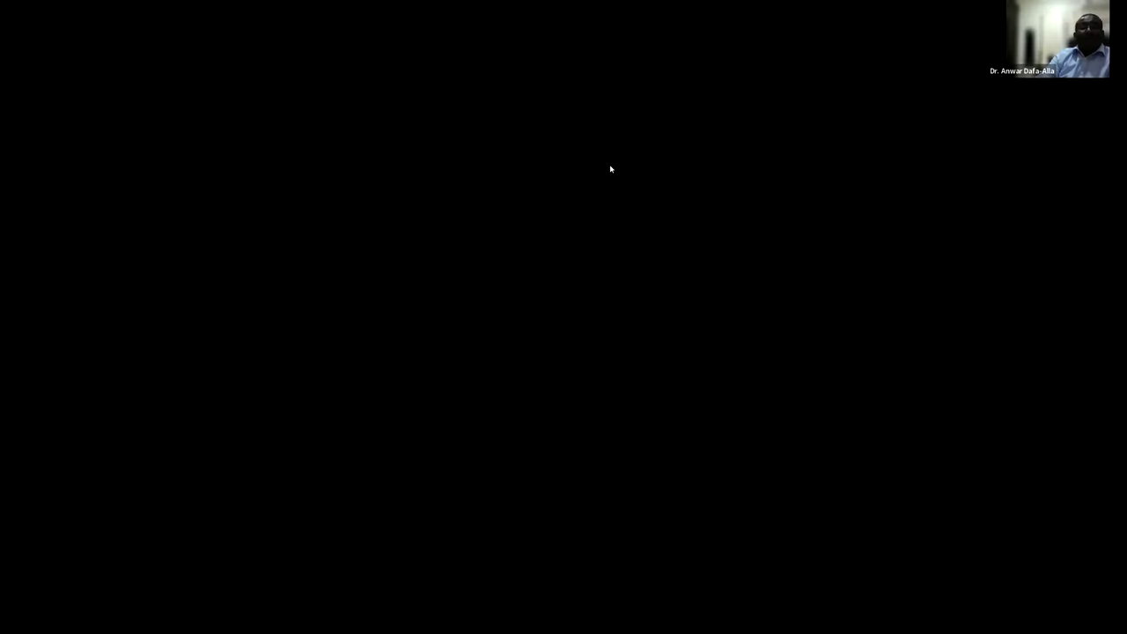
- Switch to the network engineer's CV in Acrobat and review the profile summary, work experience and education on its opening pages
{"action": "scroll", "coordinate": [675, 315], "scroll_direction": "up", "scroll_amount": 15}
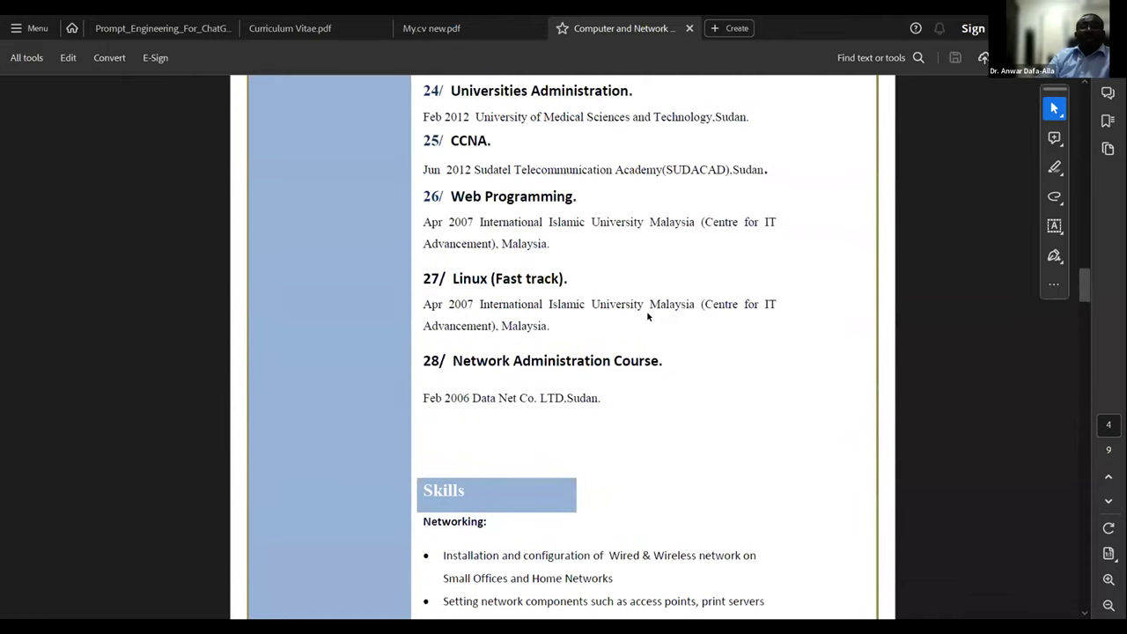
{"action": "scroll", "coordinate": [605, 314], "scroll_direction": "up", "scroll_amount": 20}
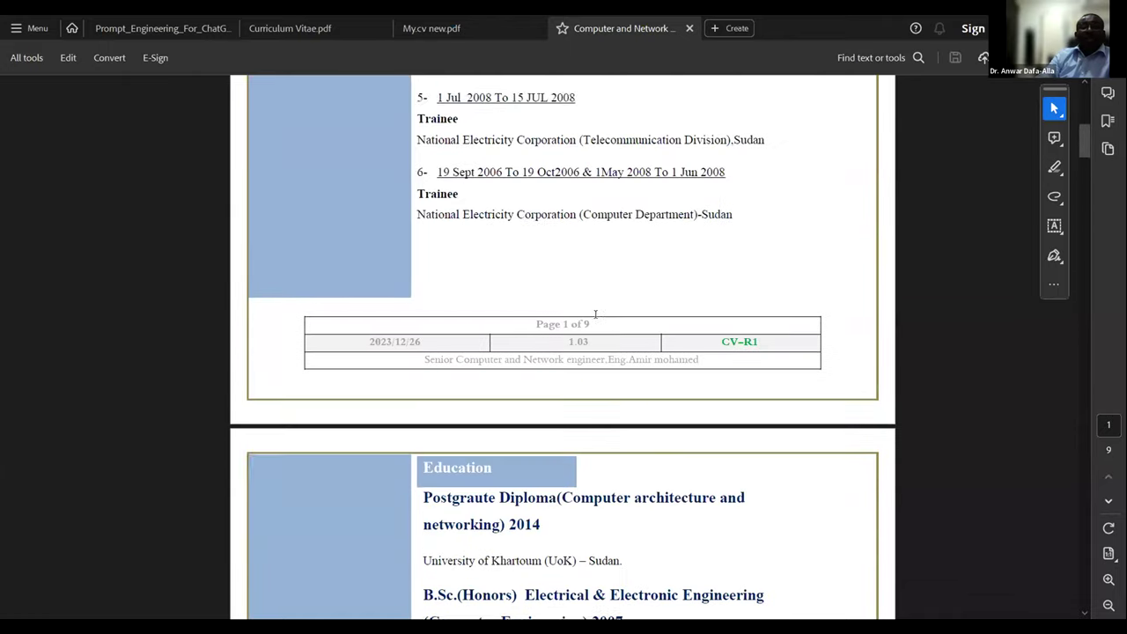
{"action": "scroll", "coordinate": [595, 314], "scroll_direction": "up", "scroll_amount": 5}
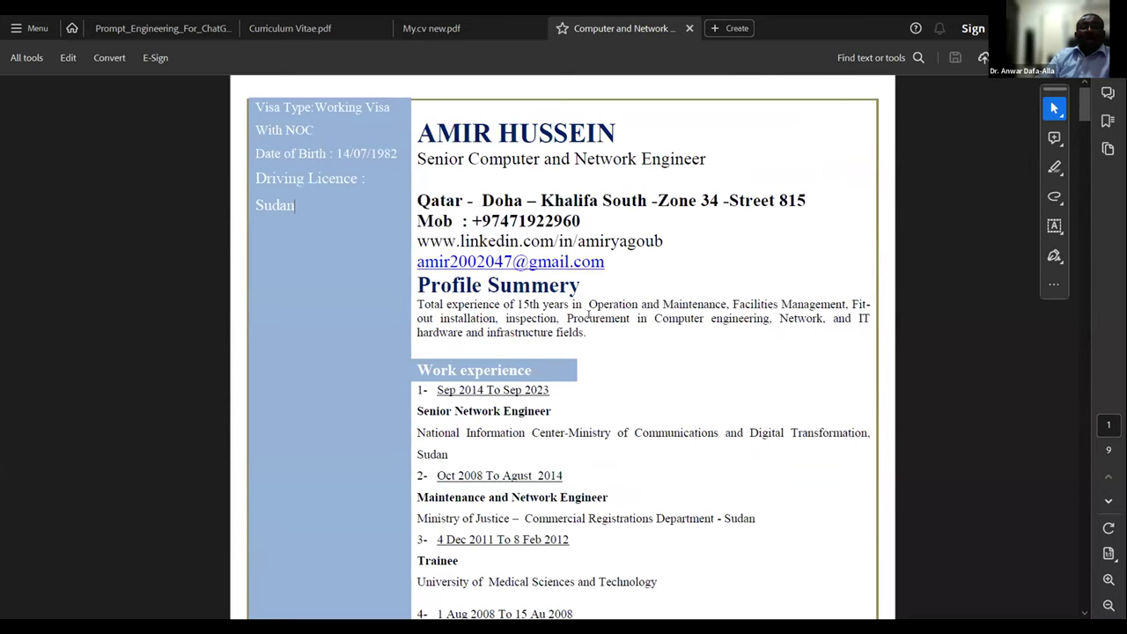
{"action": "left_click_drag", "start_coordinate": [417, 303], "coordinate": [787, 341]}
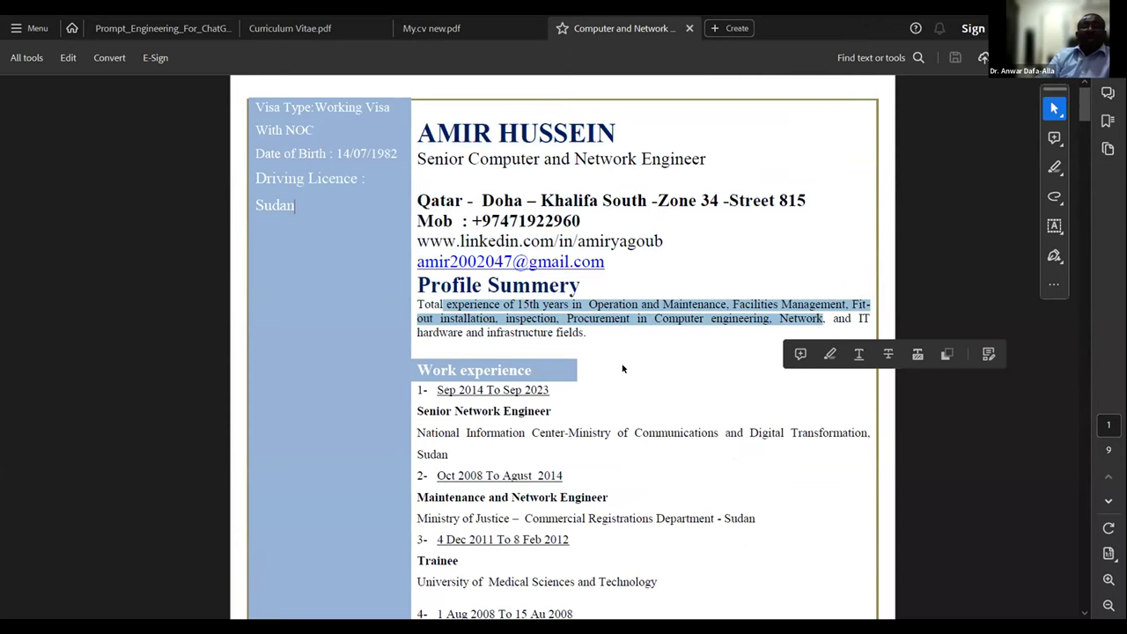
{"action": "scroll", "coordinate": [520, 446], "scroll_direction": "down", "scroll_amount": 10}
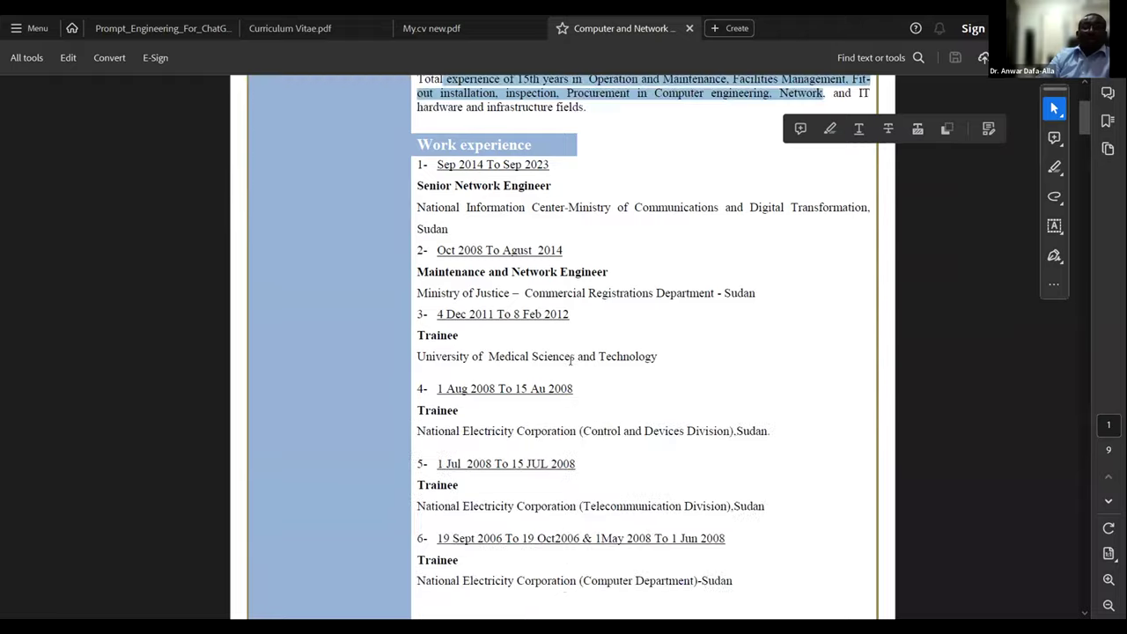
{"action": "scroll", "coordinate": [573, 425], "scroll_direction": "down", "scroll_amount": 8}
{"action": "scroll", "coordinate": [555, 427], "scroll_direction": "up", "scroll_amount": 9}
{"action": "scroll", "coordinate": [548, 427], "scroll_direction": "up", "scroll_amount": 10}
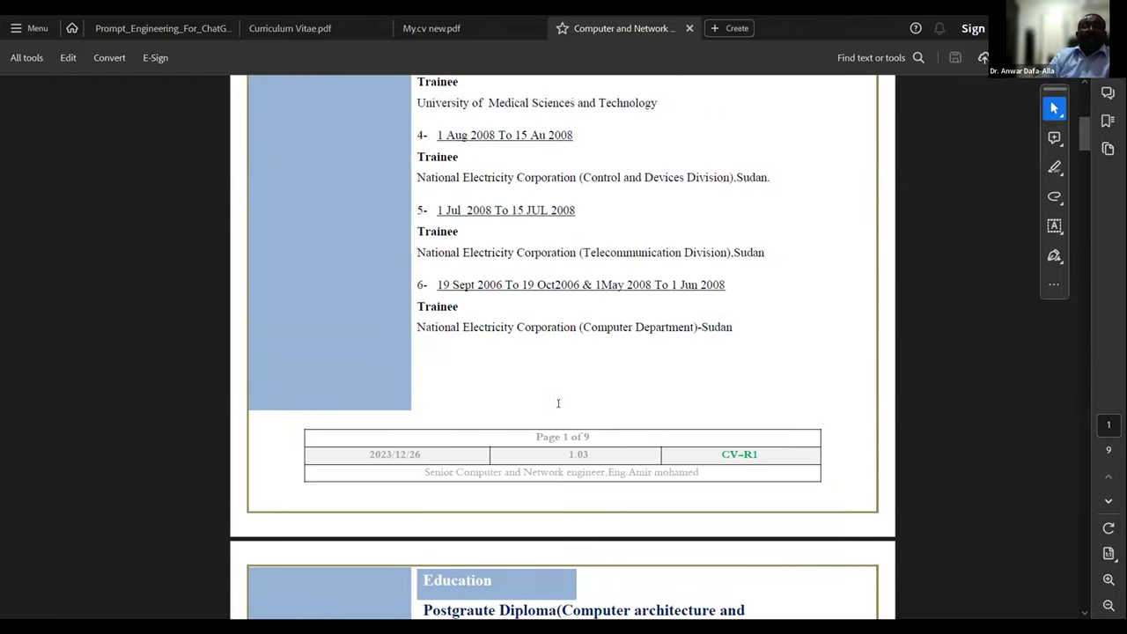
- Copy the entire text of the network engineer's CV from the PDF
{"action": "left_click", "coordinate": [512, 362]}
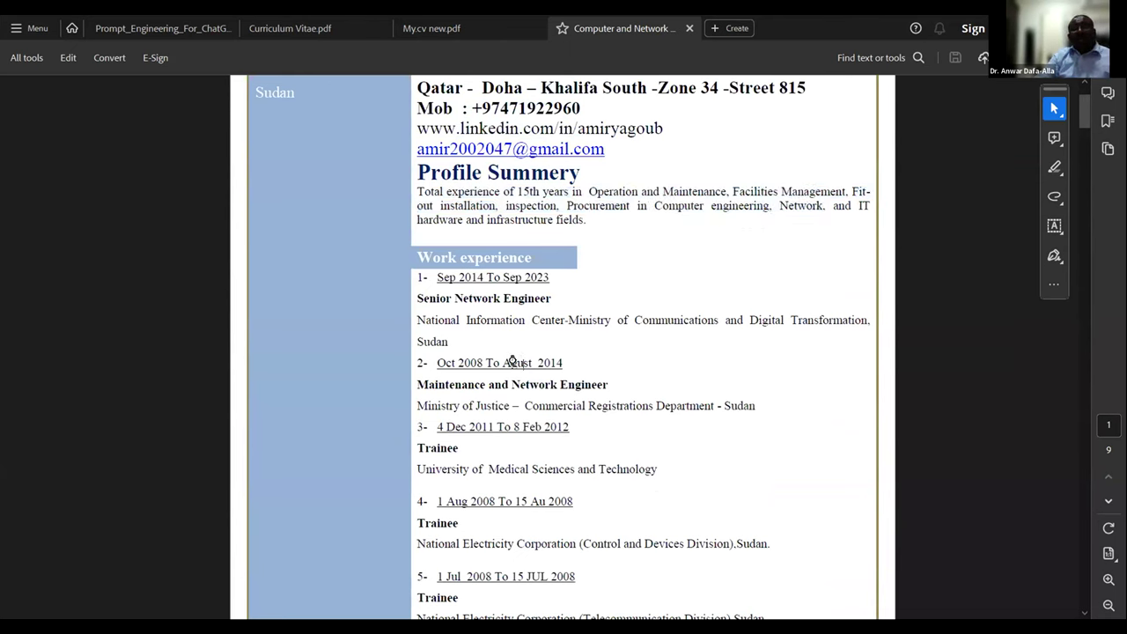
{"action": "key", "text": "ctrl+a"}
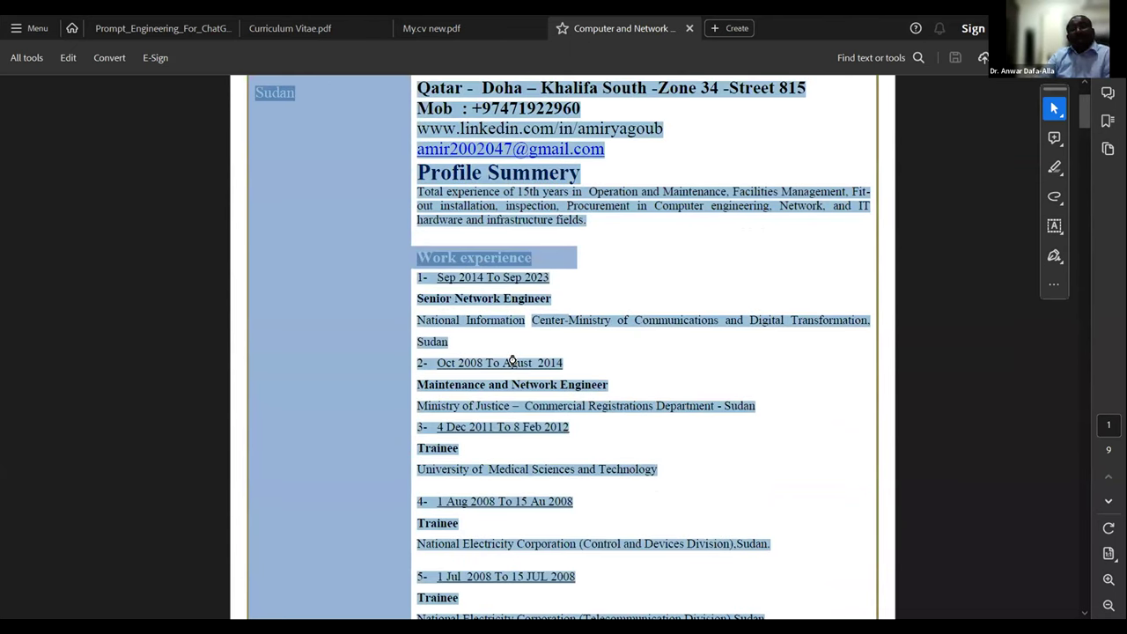
{"action": "key", "text": "ctrl+c"}
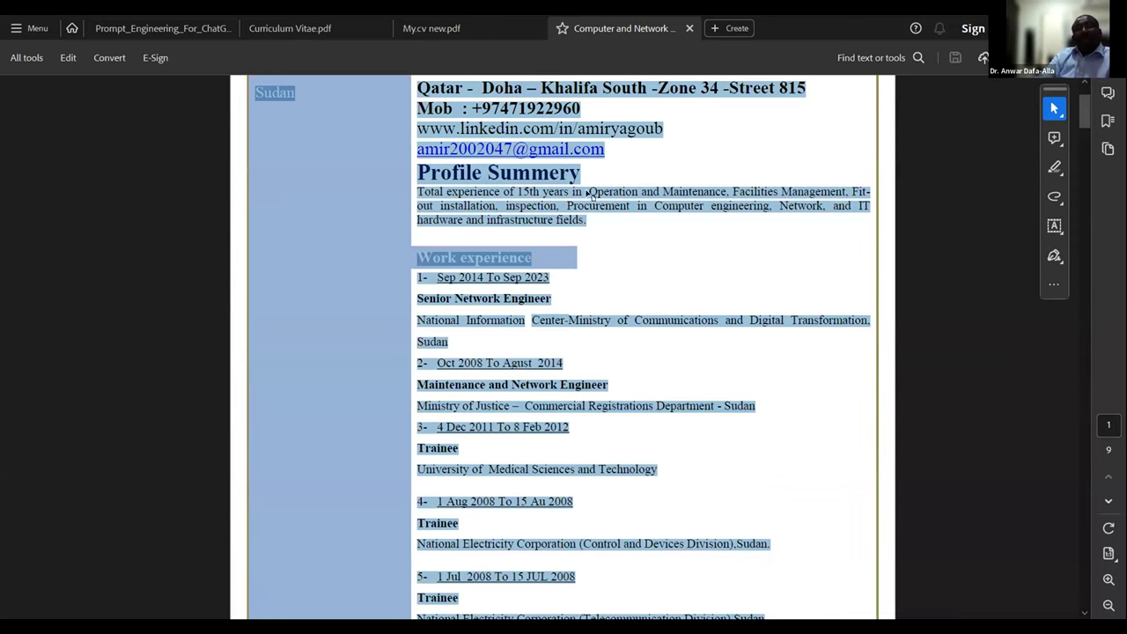
{"action": "scroll", "coordinate": [445, 480], "scroll_direction": "down", "scroll_amount": 10}
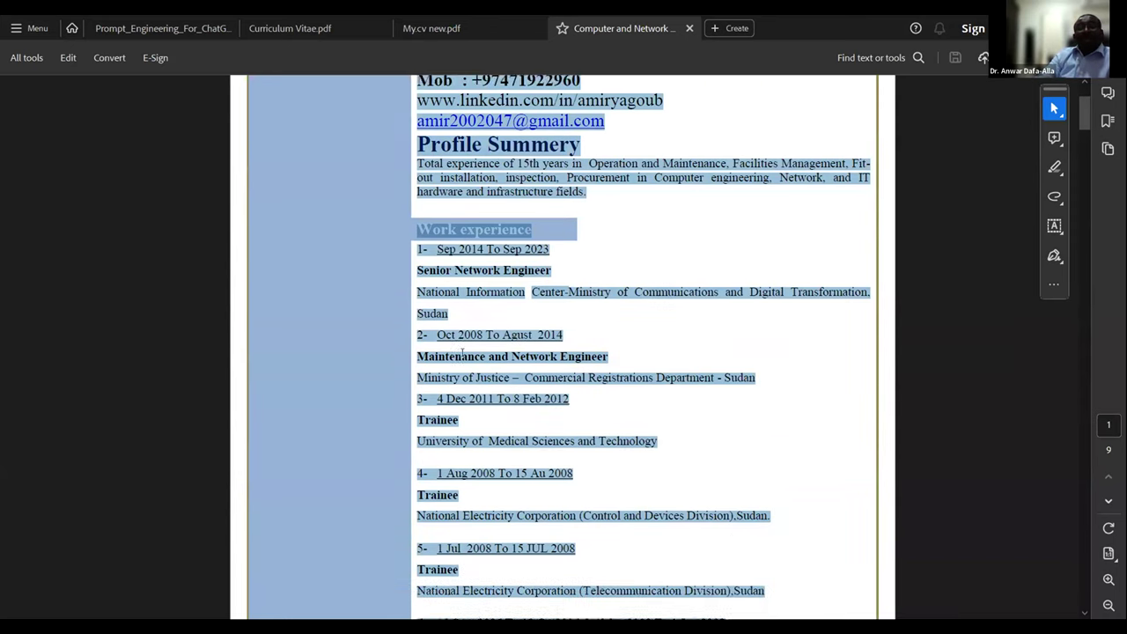
{"action": "scroll", "coordinate": [473, 387], "scroll_direction": "down", "scroll_amount": 5}
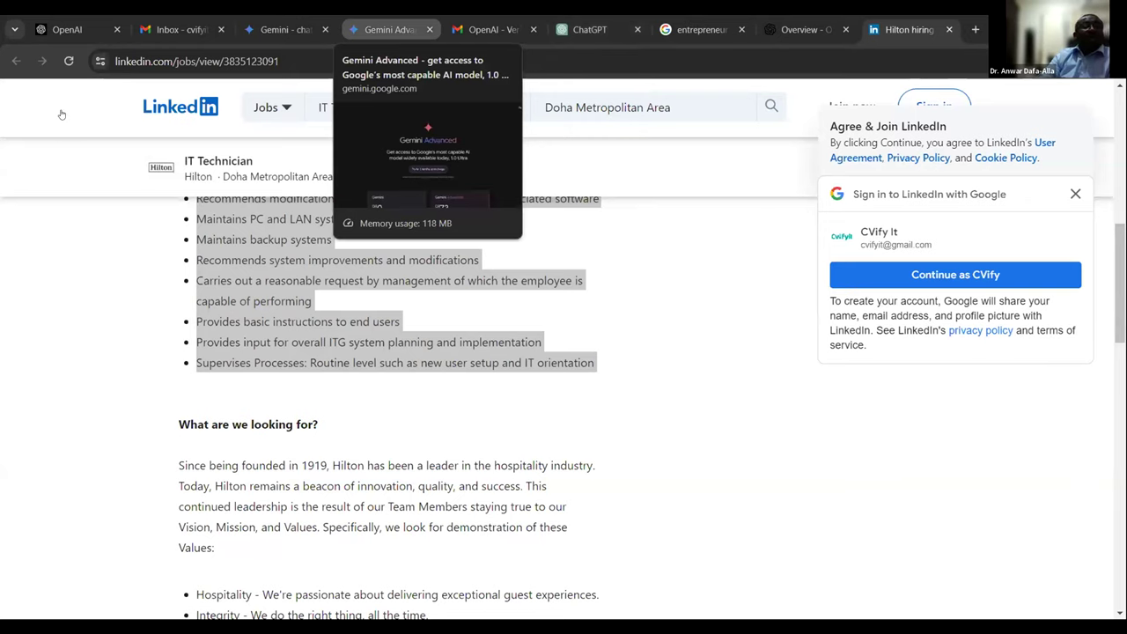
- Switch to ChatGPT and start a prompt with "Tailor this resume:" followed by the copied CV text in quotation marks
{"action": "left_click", "coordinate": [590, 29]}
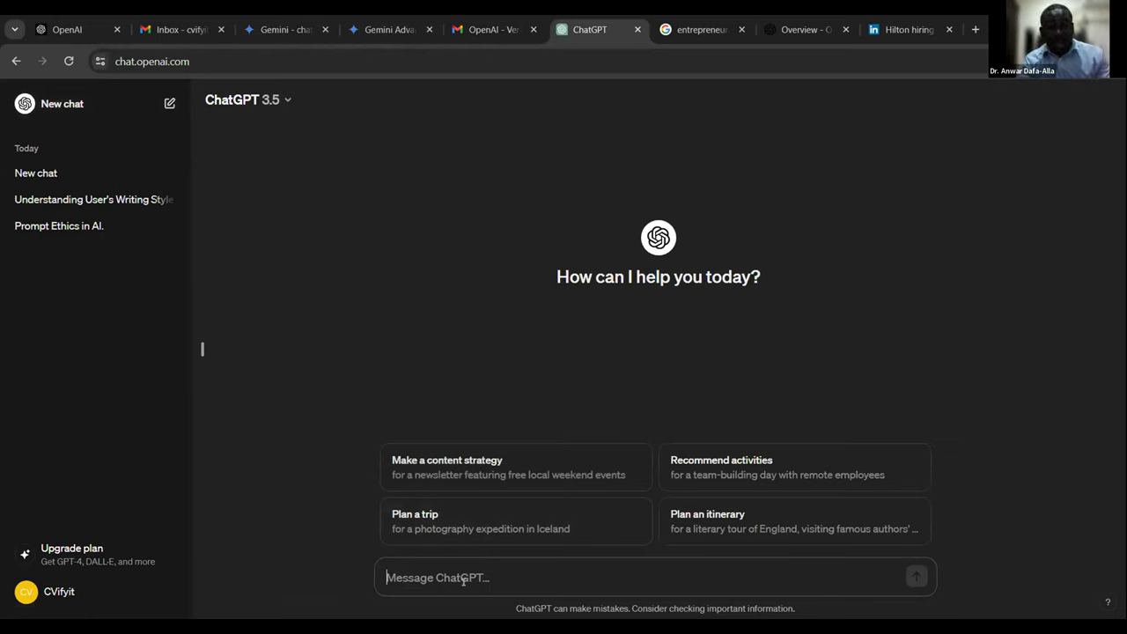
{"action": "type", "text": "Tailor"}
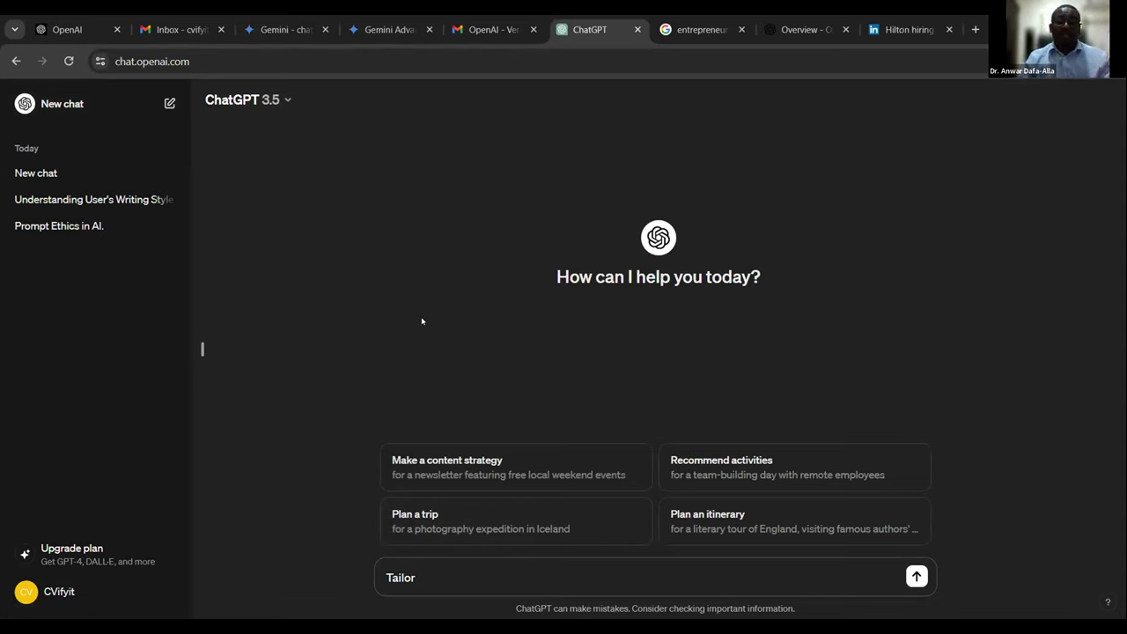
{"action": "type", "text": "this resume"}
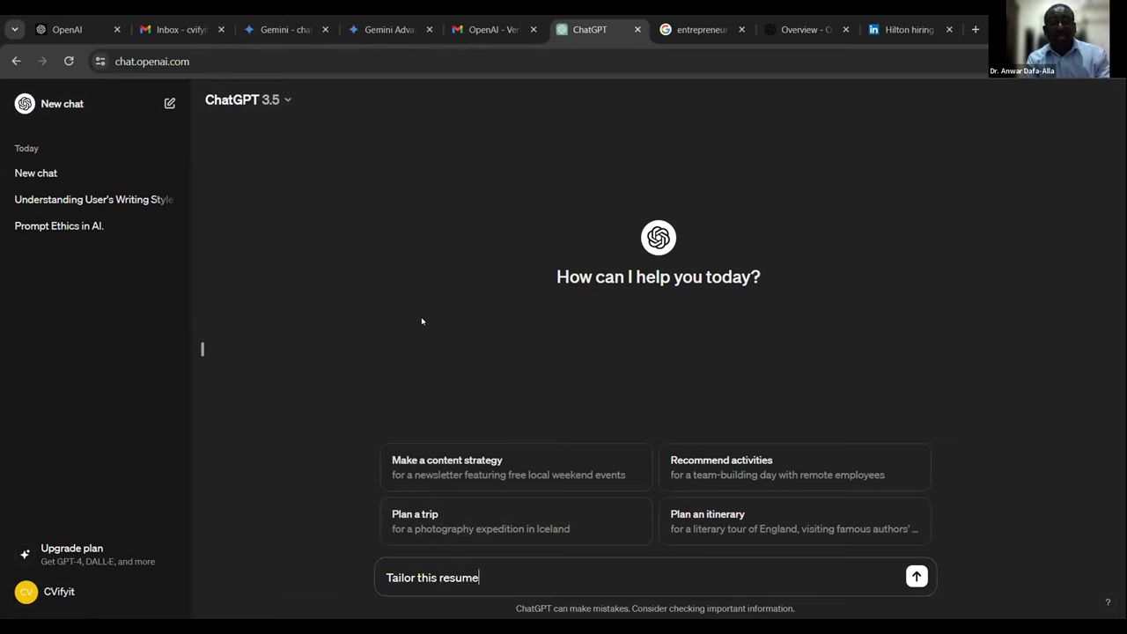
{"action": "type", "text": ":"}
{"action": "key", "text": "shift+Return"}
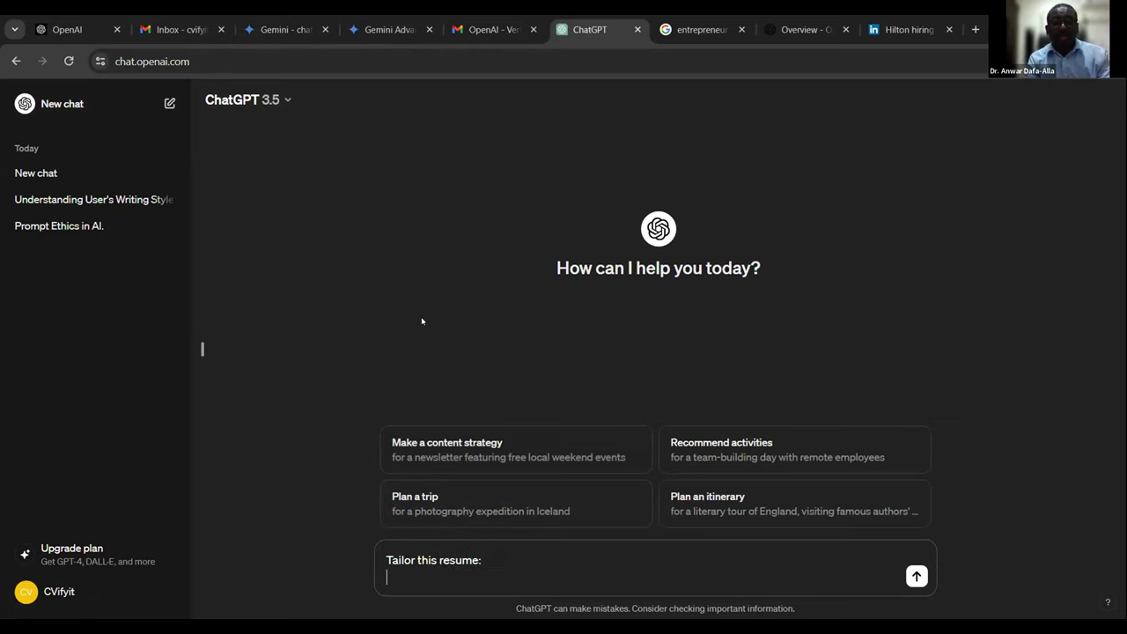
{"action": "type", "text": "\""}
{"action": "key", "text": "ctrl+v"}
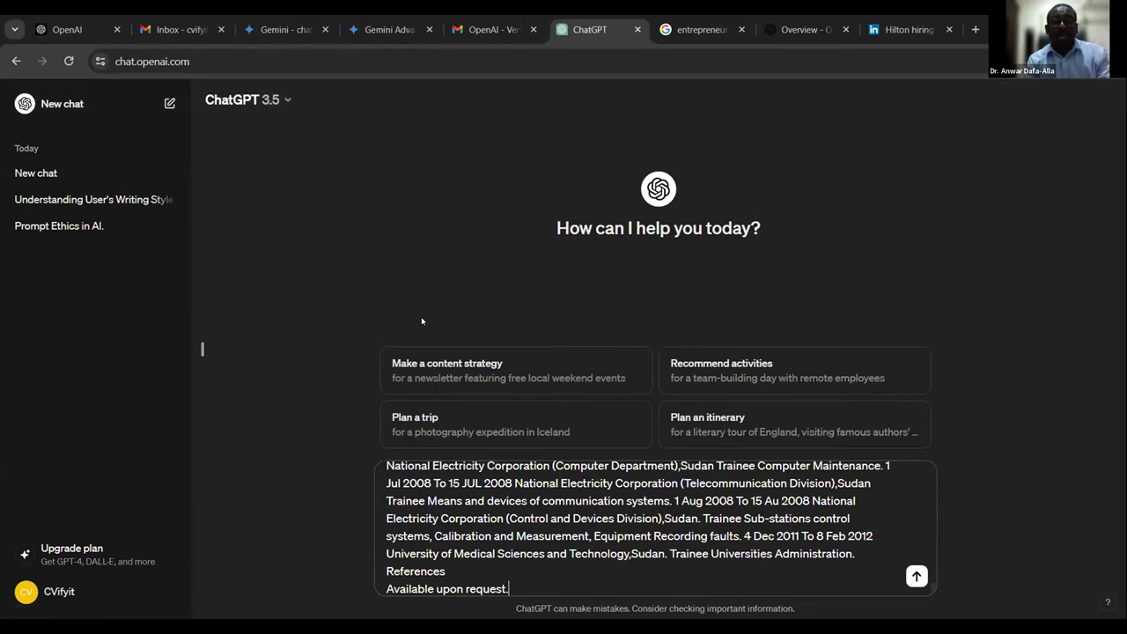
{"action": "type", "text": "\""}
{"action": "key", "text": "shift+Return"}
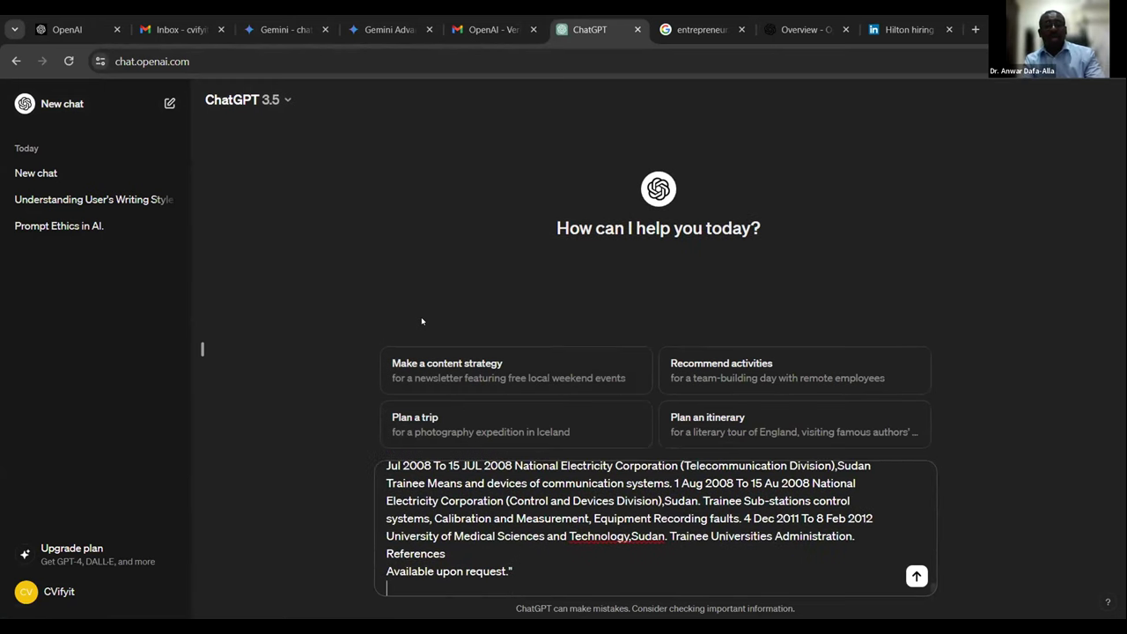
- Add "With this job description:" to the prompt, followed by an opening quotation mark and the duties copied from the Hilton posting on LinkedIn
{"action": "type", "text": "With th"}
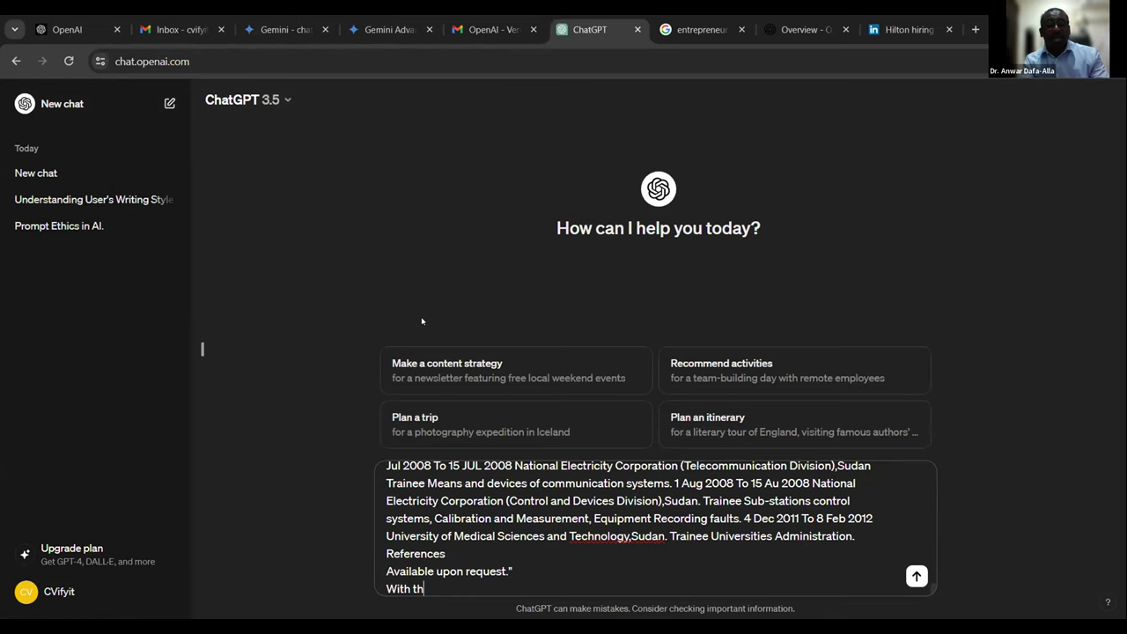
{"action": "type", "text": "is job description"}
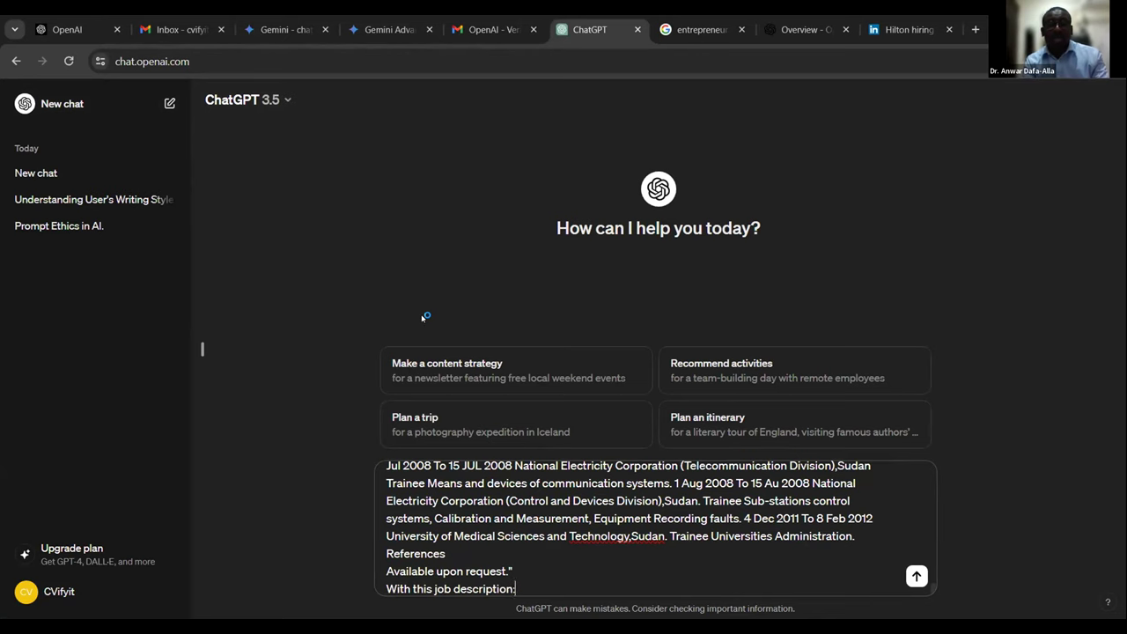
{"action": "type", "text": ":"}
{"action": "key", "text": "shift+Return"}
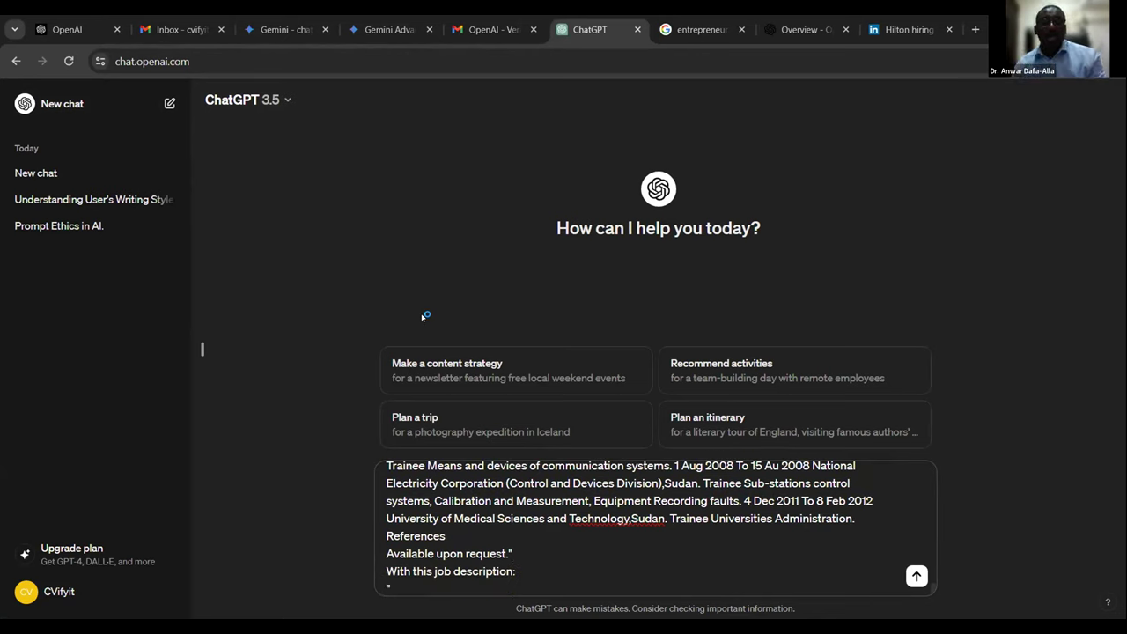
{"action": "left_click", "coordinate": [902, 29]}
{"action": "right_click", "coordinate": [250, 265]}
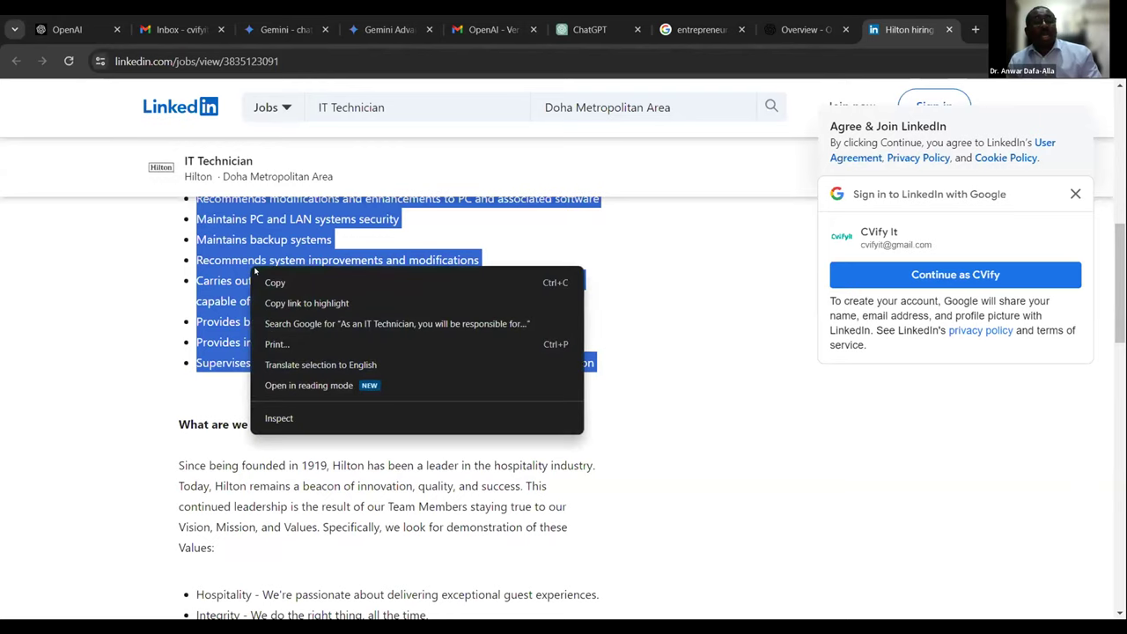
{"action": "left_click", "coordinate": [272, 282]}
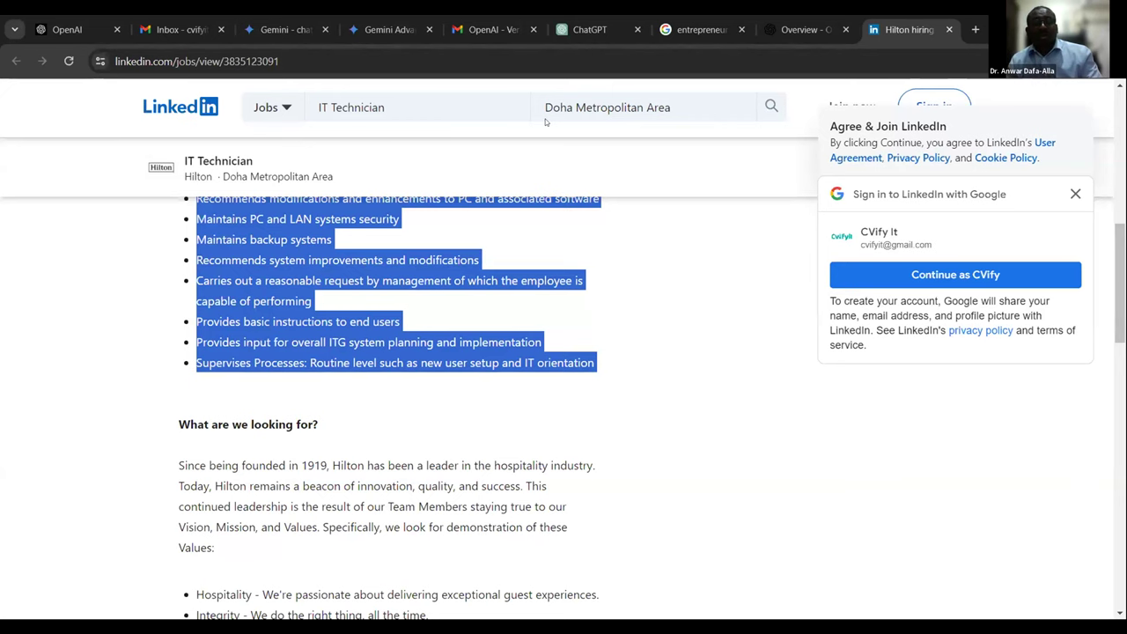
{"action": "key", "text": "ctrl+6"}
{"action": "key", "text": "ctrl+v"}
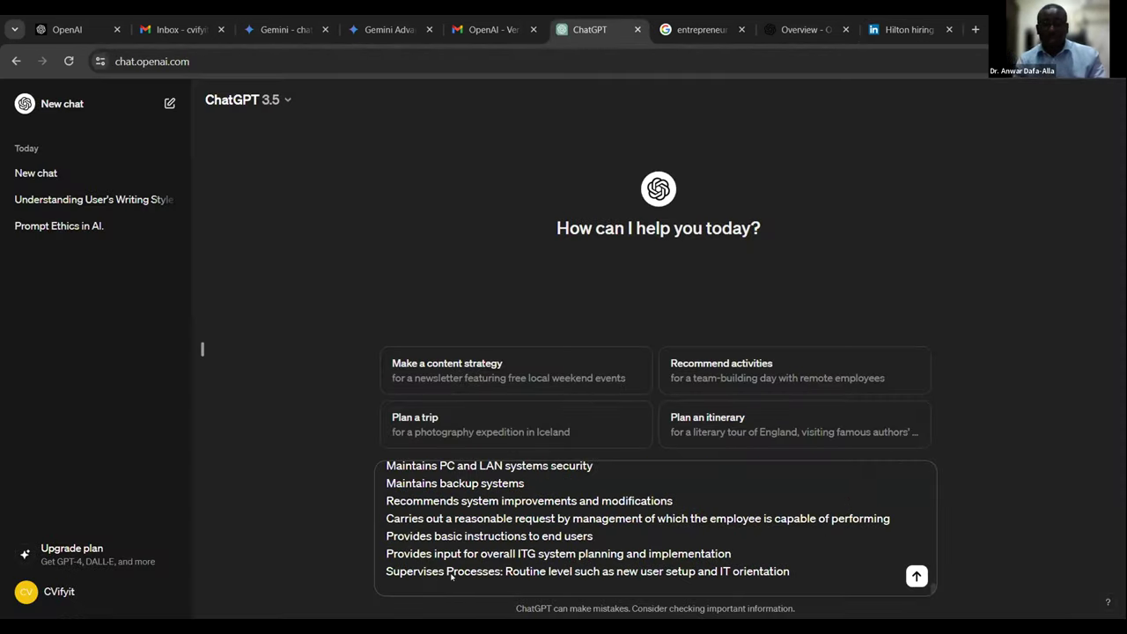
- Close the quotation, add "Don't advise, just give me the final version of the resume." and send the prompt
{"action": "type", "text": "\""}
{"action": "key", "text": "shift+Return"}
{"action": "type", "text": "Don't advise, just give me the final version of the resume"}
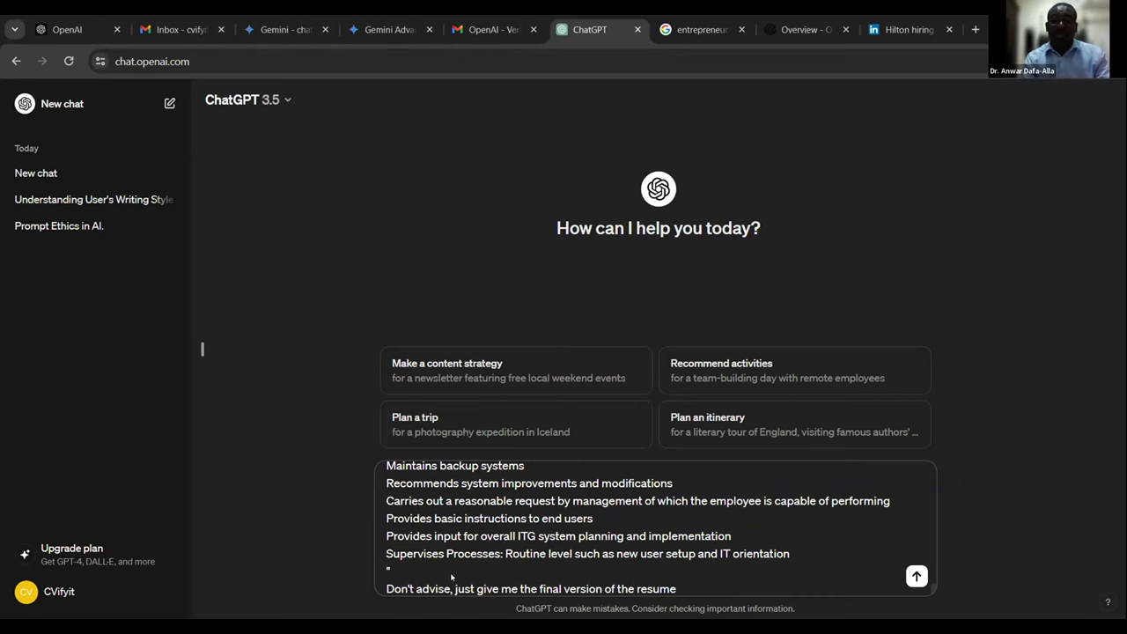
{"action": "type", "text": "."}
{"action": "key", "text": "Return"}
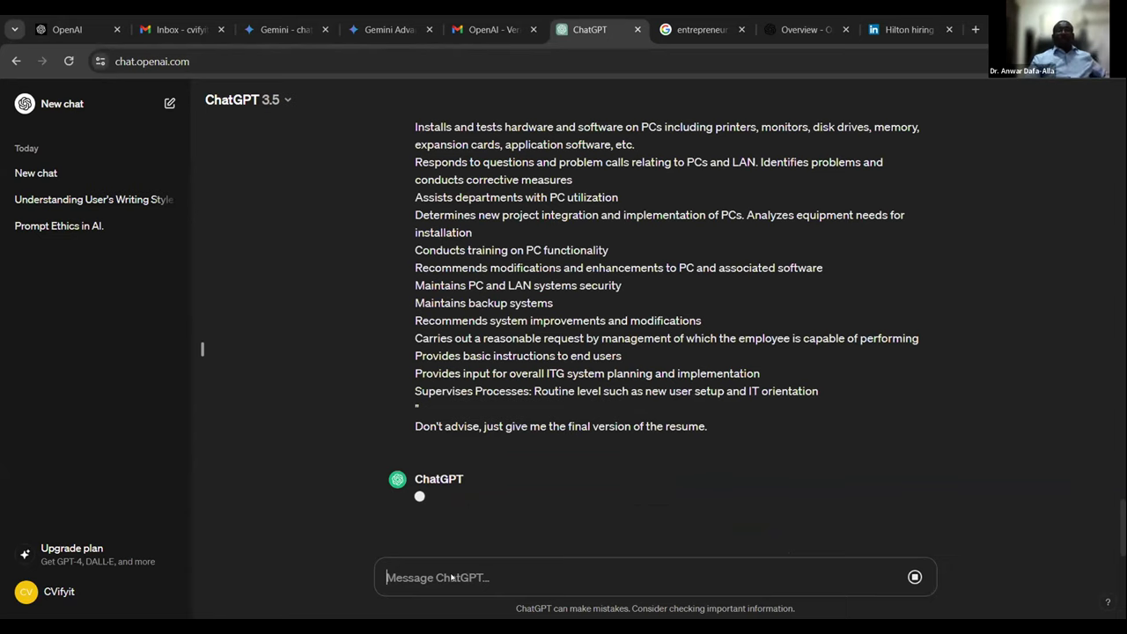
- Review the tailored resume in ChatGPT, glancing back at the Hilton IT Technician posting for comparison
{"action": "scroll", "coordinate": [631, 440], "scroll_direction": "down", "scroll_amount": 2}
{"action": "scroll", "coordinate": [631, 437], "scroll_direction": "down", "scroll_amount": 15}
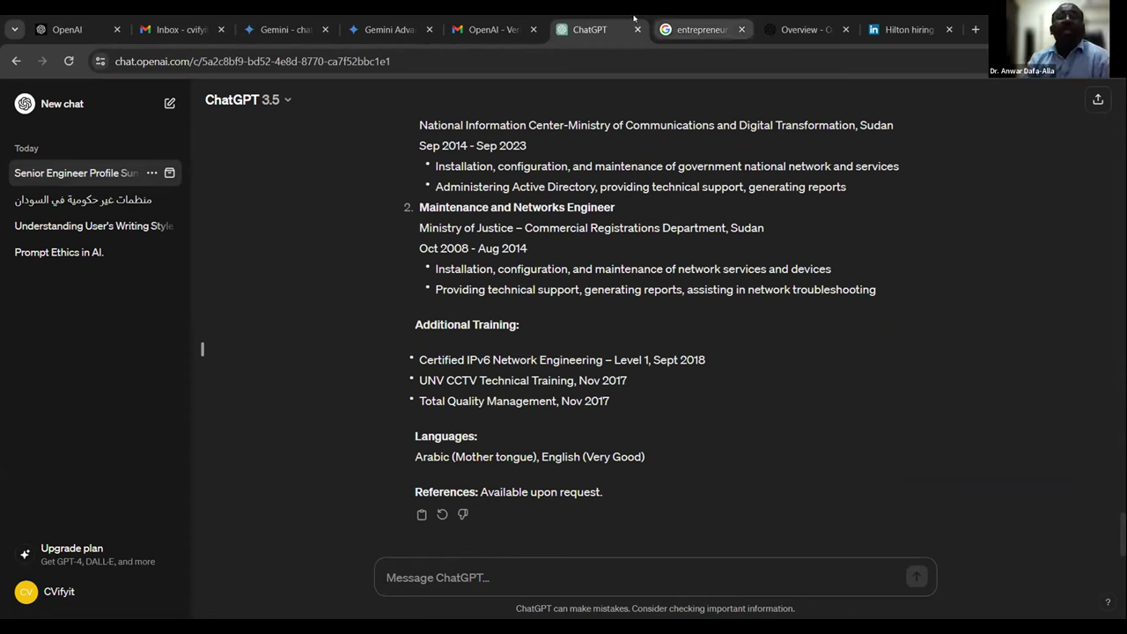
{"action": "key", "text": "ctrl+9"}
{"action": "scroll", "coordinate": [173, 256], "scroll_direction": "up", "scroll_amount": 2}
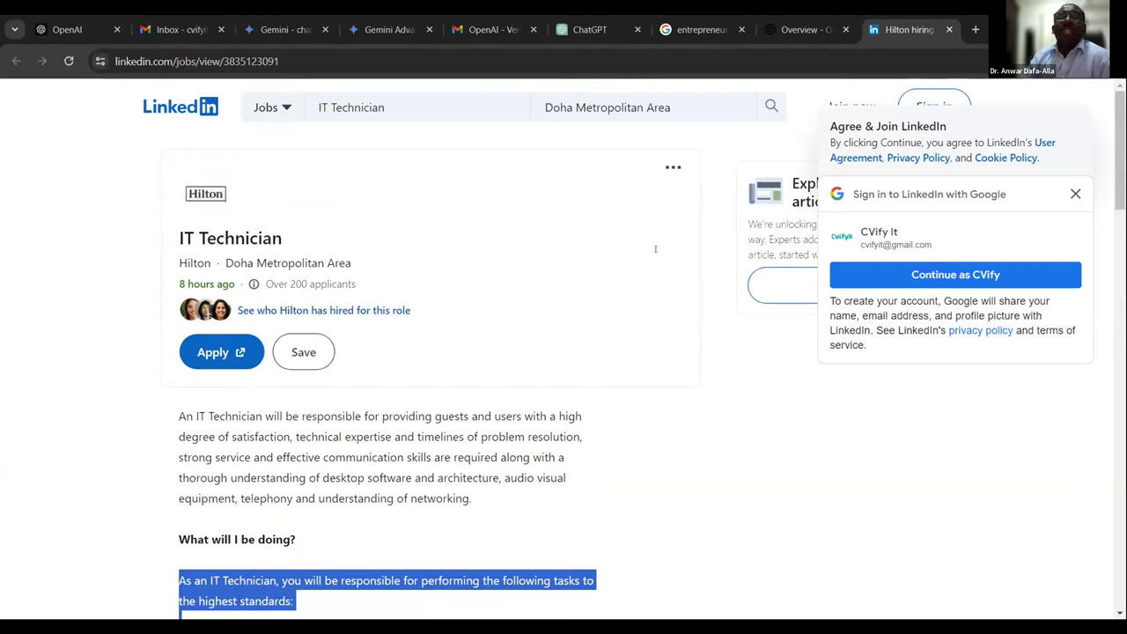
{"action": "left_click", "coordinate": [590, 26]}
{"action": "scroll", "coordinate": [568, 332], "scroll_direction": "up", "scroll_amount": 10}
{"action": "scroll", "coordinate": [568, 331], "scroll_direction": "up", "scroll_amount": 3}
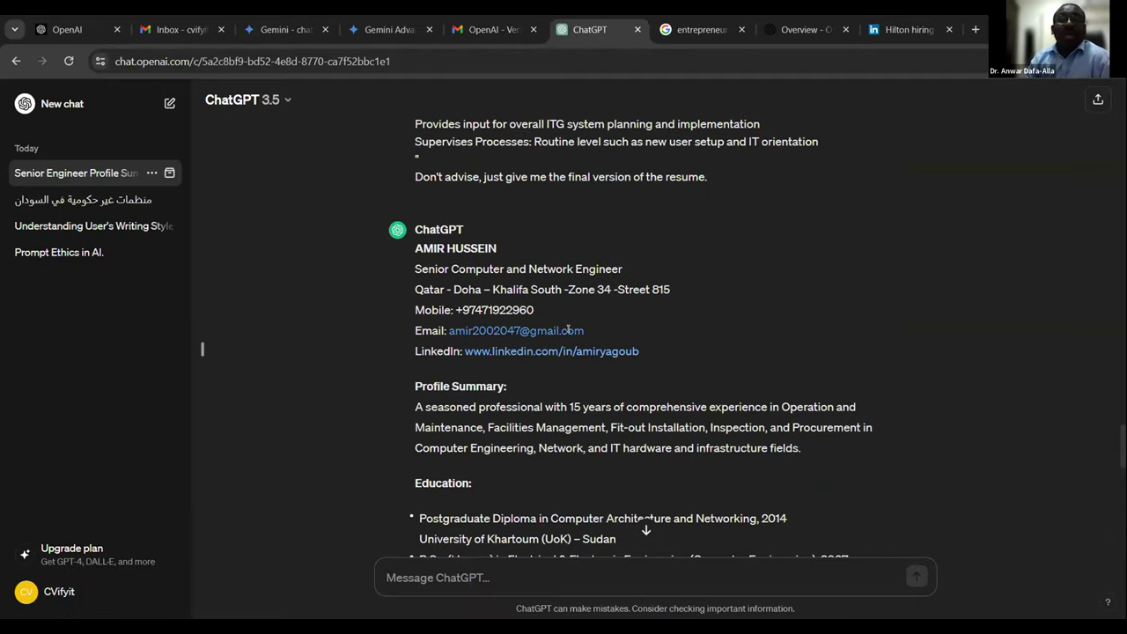
{"action": "scroll", "coordinate": [468, 229], "scroll_direction": "up", "scroll_amount": 1}
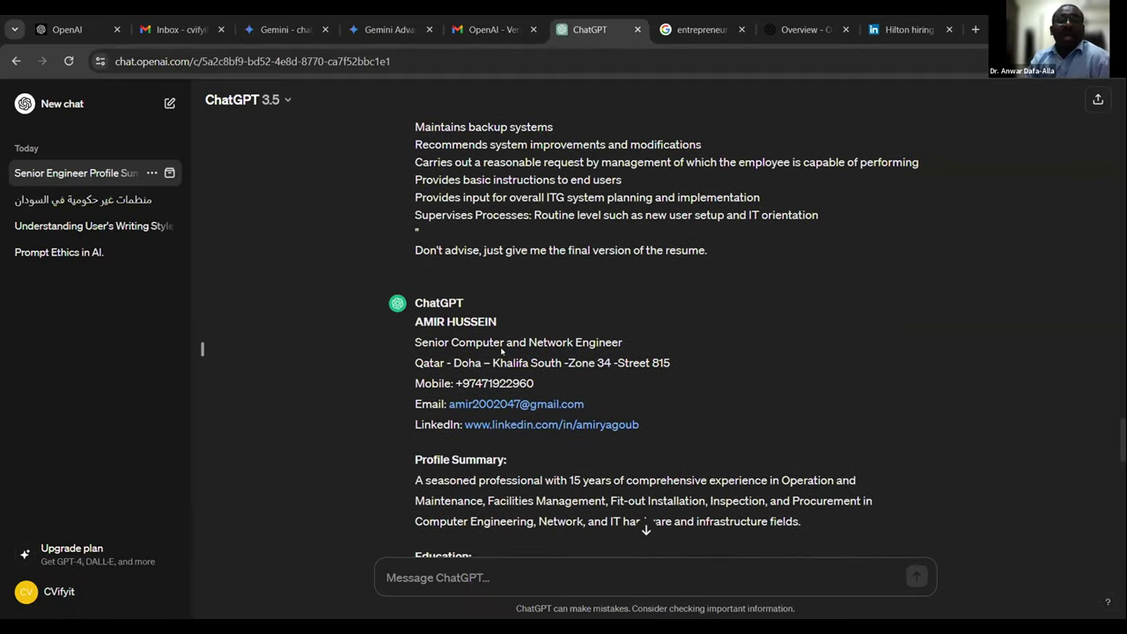
- Copy the tailored resume's text from the candidate's name through the end of the profile summary
{"action": "left_click_drag", "start_coordinate": [416, 323], "coordinate": [810, 451]}
{"action": "scroll", "coordinate": [671, 425], "scroll_direction": "down", "scroll_amount": 1}
{"action": "right_click", "coordinate": [459, 435]}
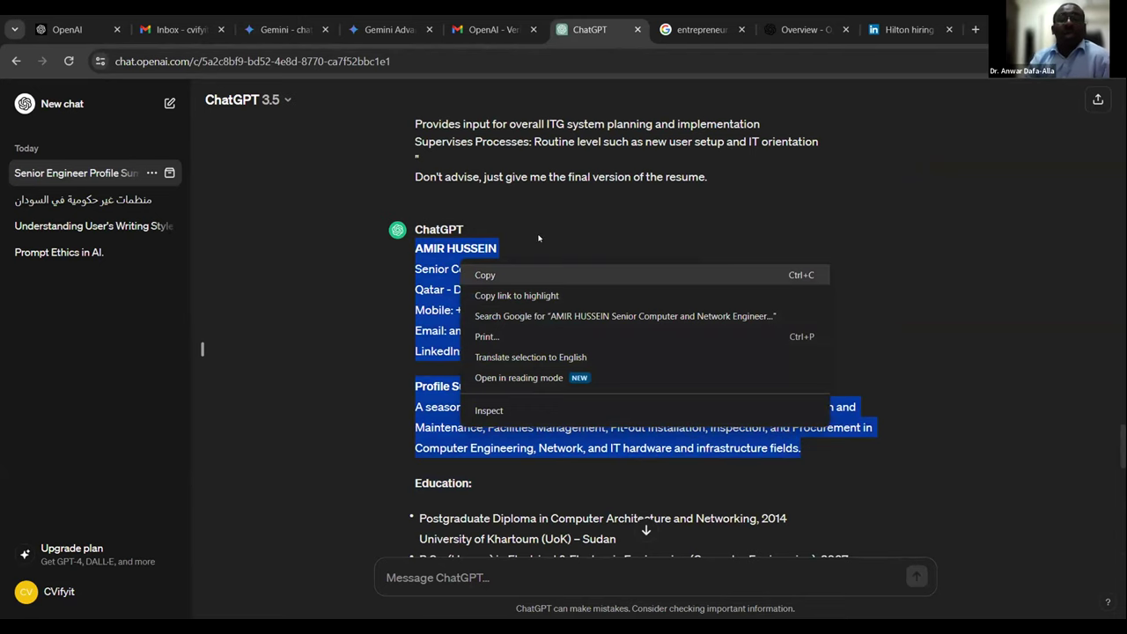
{"action": "left_click", "coordinate": [485, 275]}
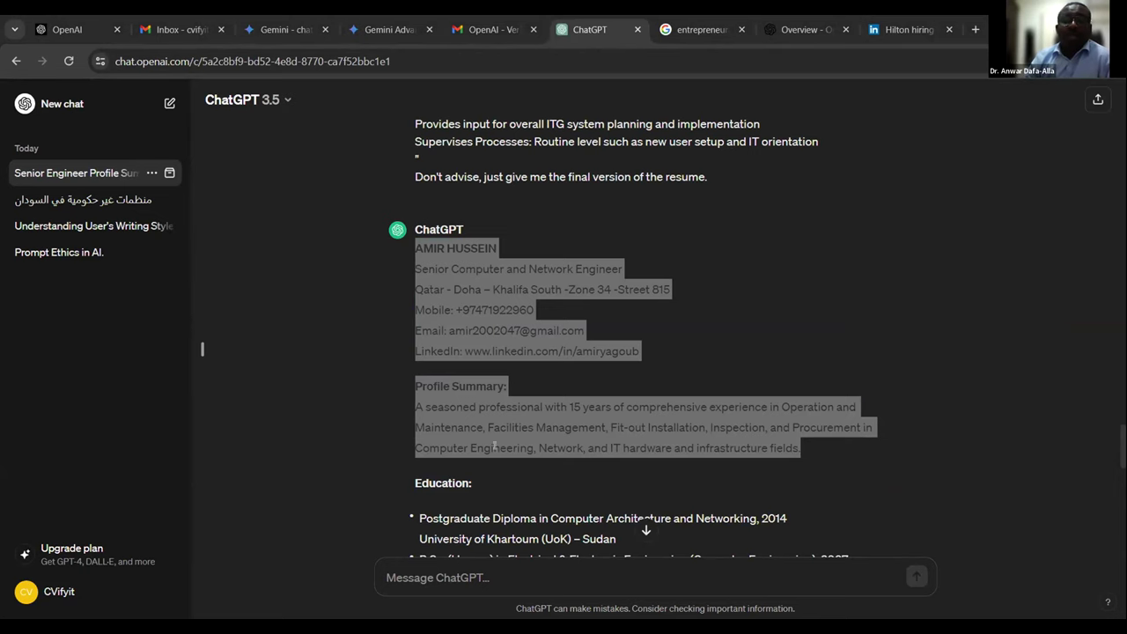
{"action": "left_click", "coordinate": [417, 471]}
{"action": "scroll", "coordinate": [417, 471], "scroll_direction": "down", "scroll_amount": 2}
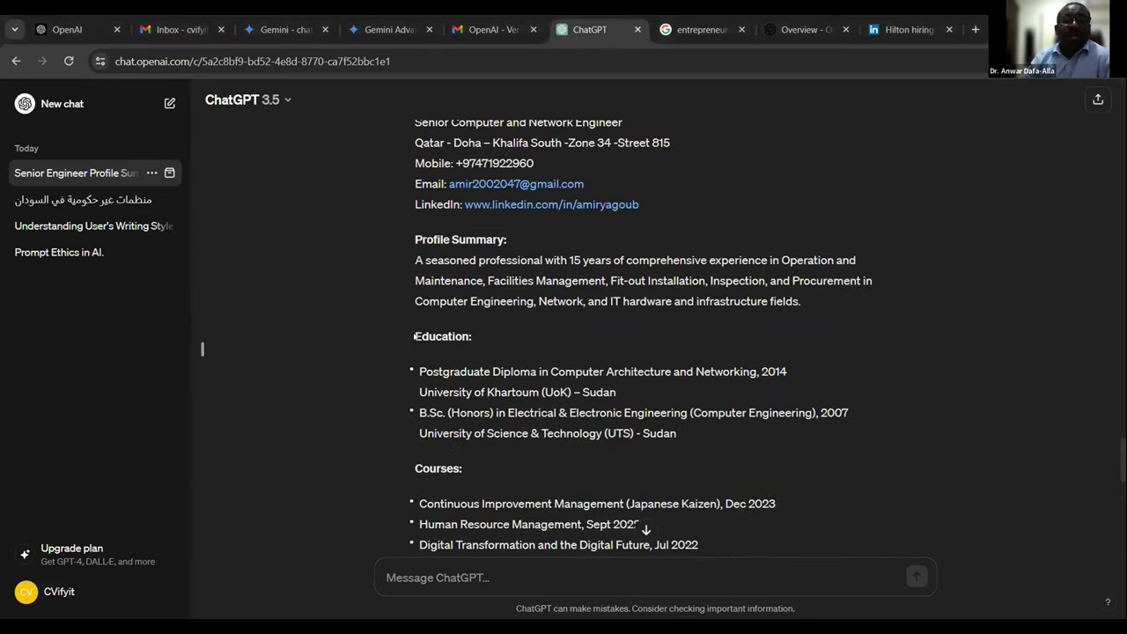
- Copy the Education and Courses sections of the tailored resume, down to the MCSE (Windows Server 2016) entry
{"action": "left_click_drag", "start_coordinate": [417, 337], "coordinate": [626, 438]}
{"action": "scroll", "coordinate": [591, 419], "scroll_direction": "down", "scroll_amount": 3}
{"action": "left_click", "coordinate": [626, 438]}
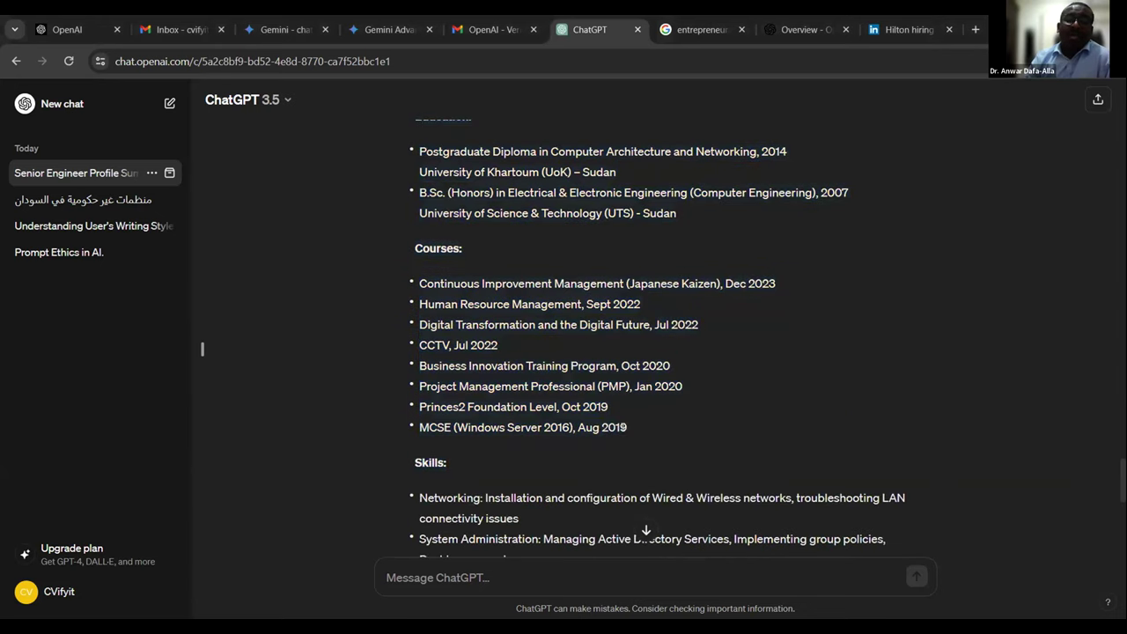
{"action": "left_click", "coordinate": [487, 368], "text": "shift"}
{"action": "scroll", "coordinate": [487, 371], "scroll_direction": "up", "scroll_amount": 1}
{"action": "left_click_drag", "start_coordinate": [487, 372], "coordinate": [418, 180]}
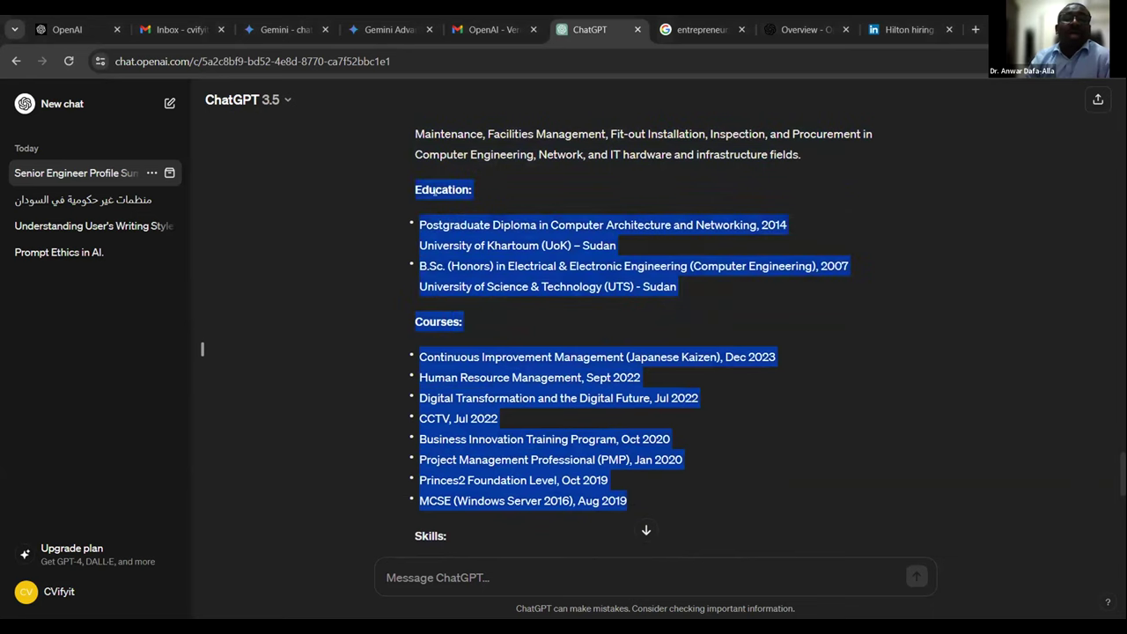
{"action": "right_click", "coordinate": [434, 186]}
{"action": "left_click", "coordinate": [456, 205]}
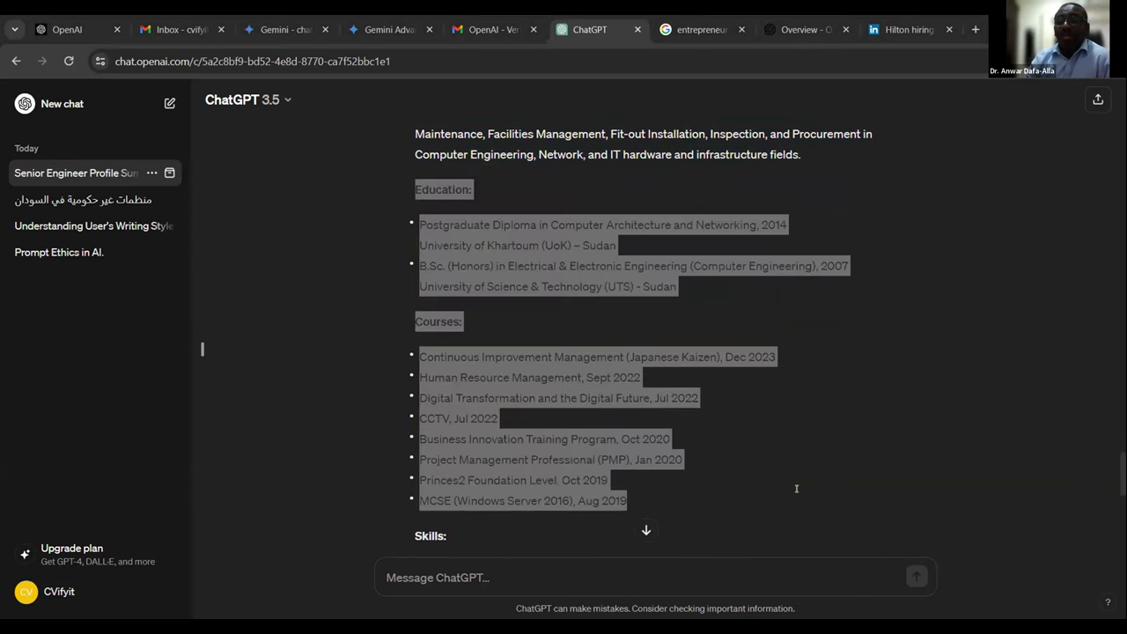
- Try to copy the resume's Skills and full Work Experience sections and switch to the other open window
{"action": "scroll", "coordinate": [796, 488], "scroll_direction": "down", "scroll_amount": 3}
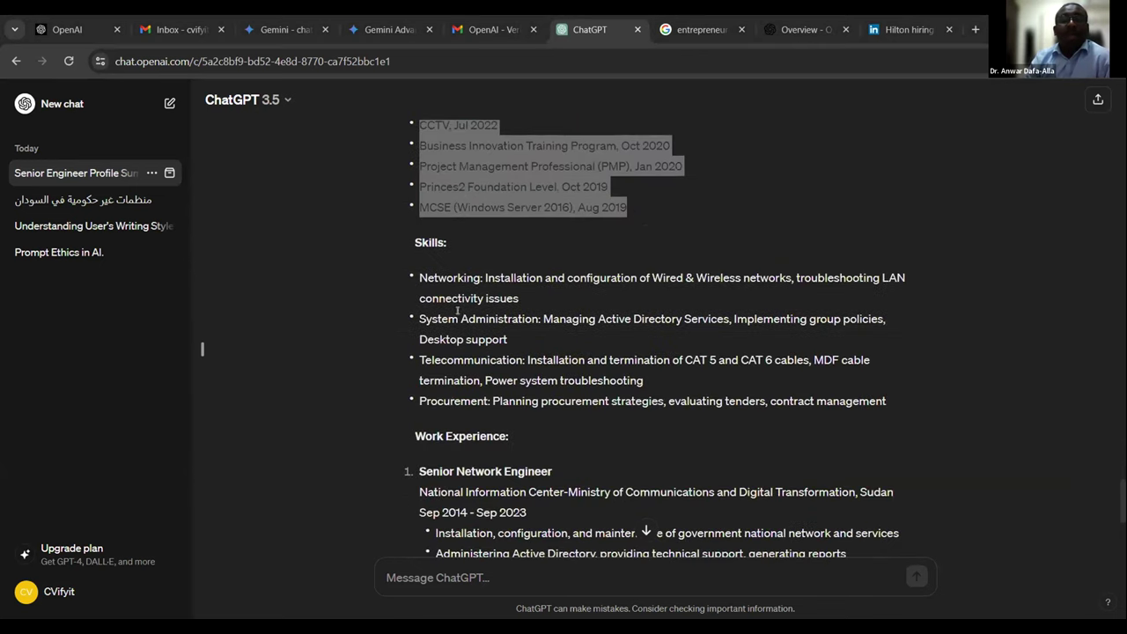
{"action": "left_click", "coordinate": [398, 244]}
{"action": "left_click_drag", "start_coordinate": [411, 236], "coordinate": [412, 391]}
{"action": "scroll", "coordinate": [532, 321], "scroll_direction": "down", "scroll_amount": 2}
{"action": "scroll", "coordinate": [514, 327], "scroll_direction": "down", "scroll_amount": 2}
{"action": "right_click", "coordinate": [514, 361]}
{"action": "key", "text": "Escape"}
{"action": "key", "text": "alt+Tab"}
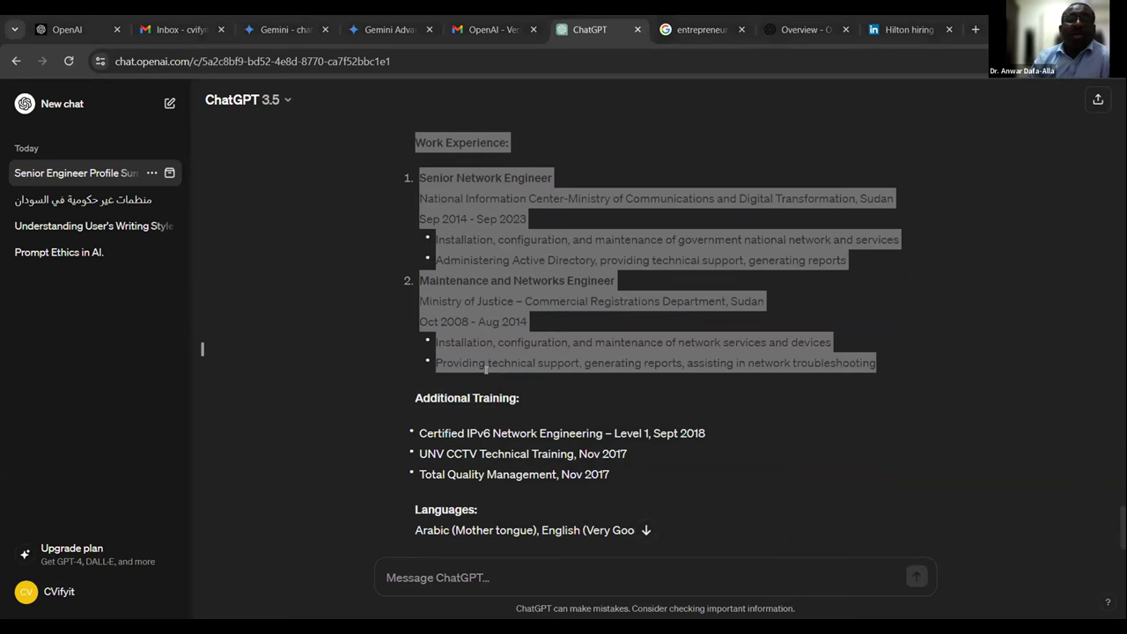
- Copy the resume text from the Skills heading through the "Maintenance and Networks Engineer" job title
{"action": "left_click", "coordinate": [486, 370]}
{"action": "scroll", "coordinate": [440, 299], "scroll_direction": "up", "scroll_amount": 3}
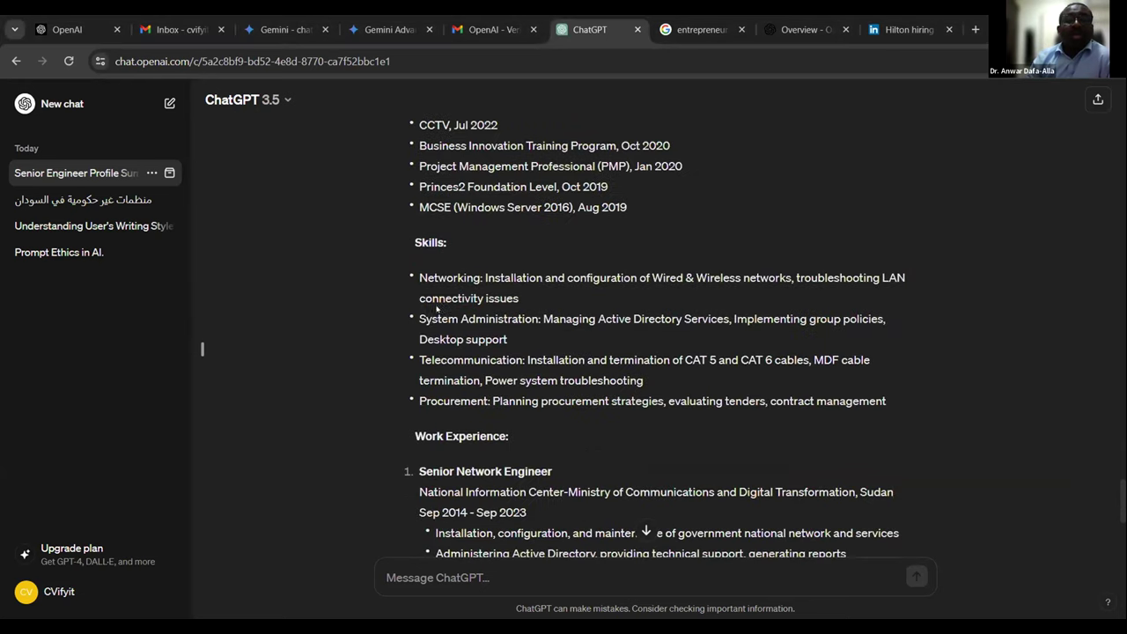
{"action": "left_click_drag", "start_coordinate": [412, 234], "coordinate": [405, 499]}
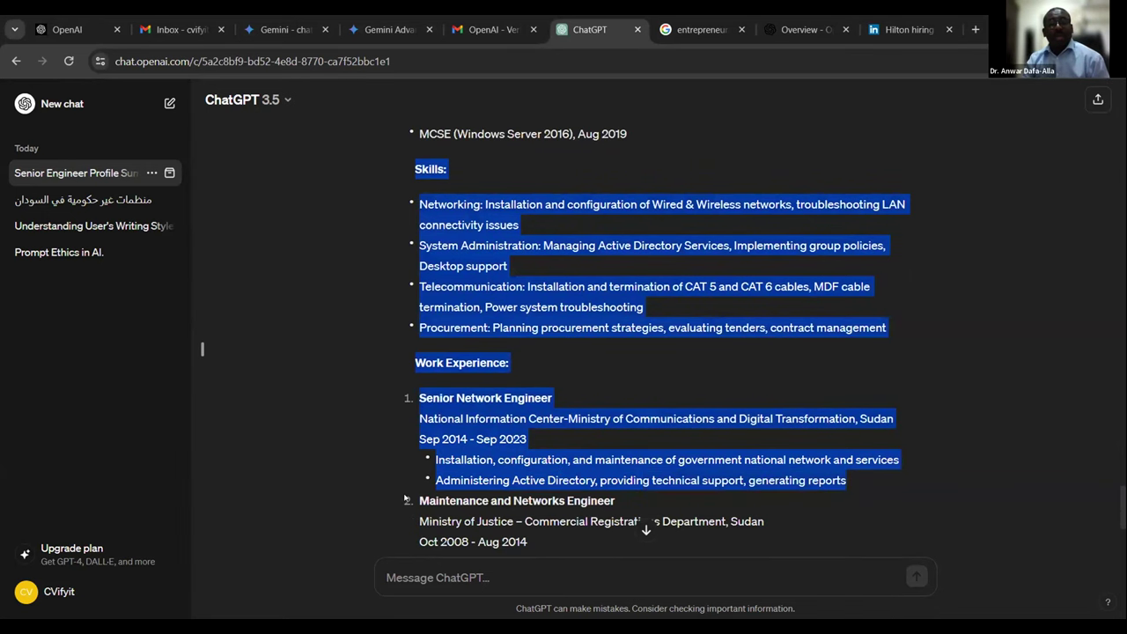
{"action": "left_click", "coordinate": [464, 431]}
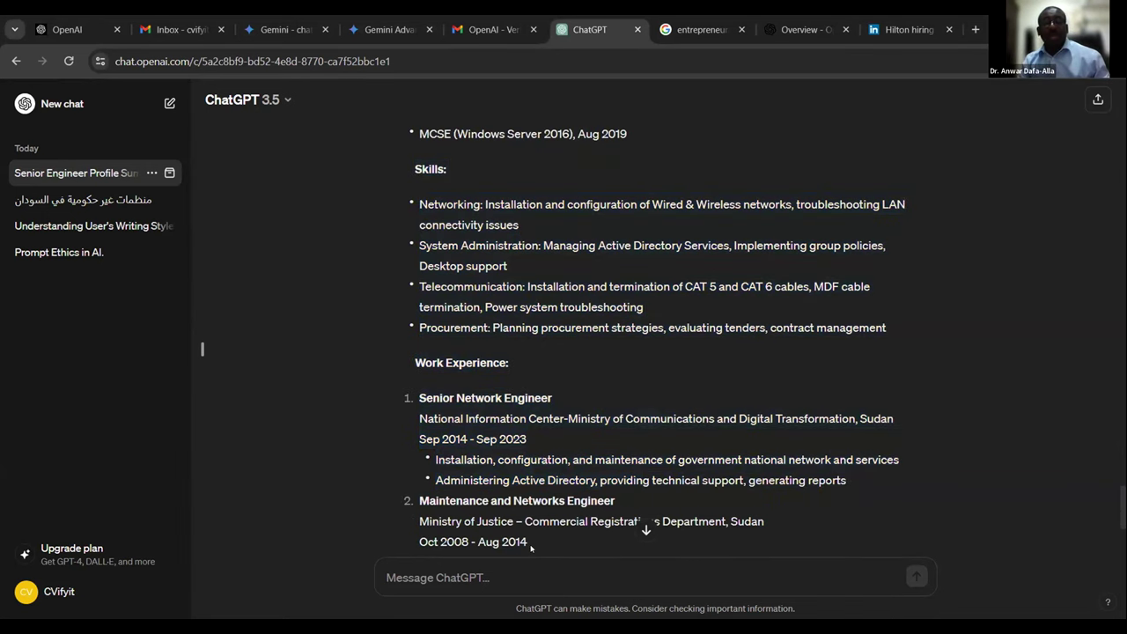
{"action": "left_click_drag", "start_coordinate": [414, 169], "coordinate": [430, 169]}
{"action": "left_click_drag", "start_coordinate": [454, 220], "coordinate": [658, 498]}
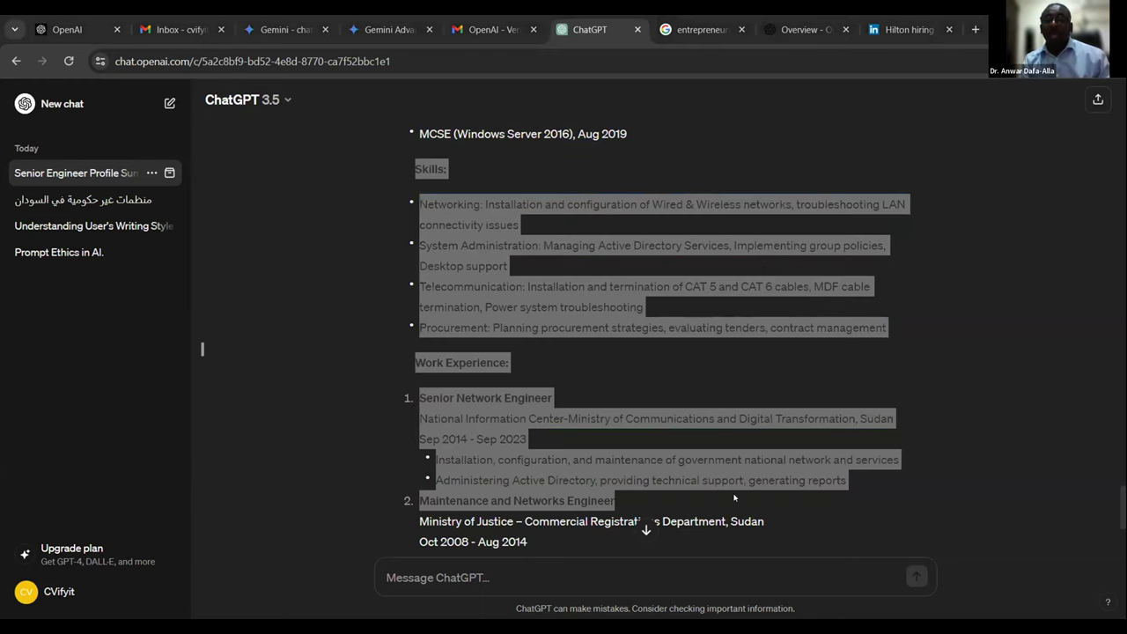
- Copy the rest of the resume, from the "Maintenance and Networks Engineer" entry through References, and switch to the other open window
{"action": "scroll", "coordinate": [507, 334], "scroll_direction": "down", "scroll_amount": 3}
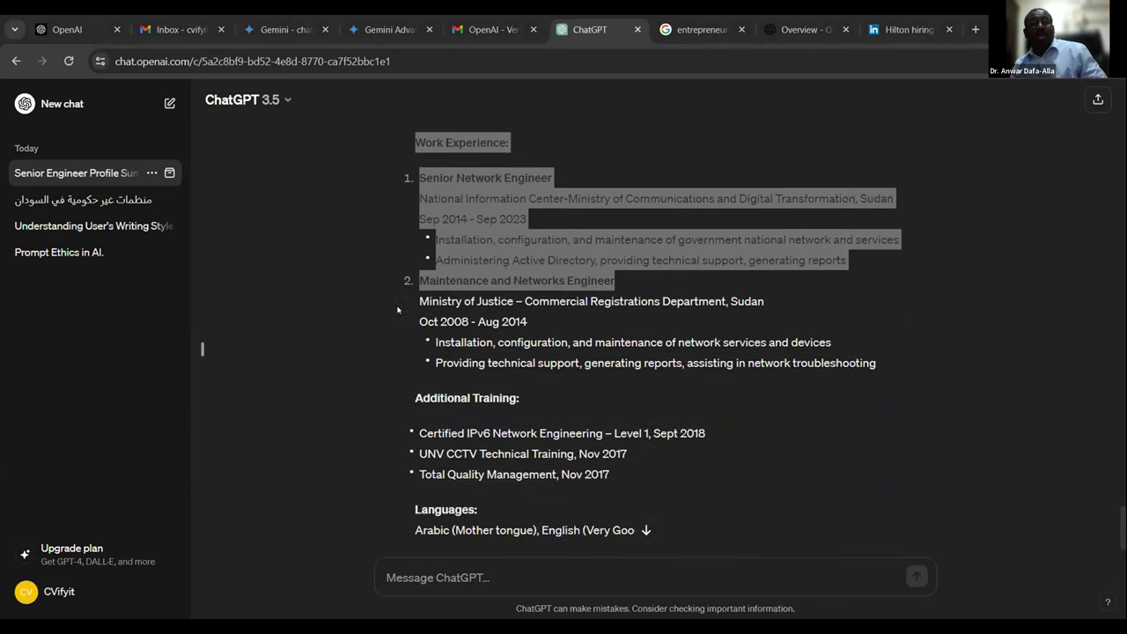
{"action": "left_click", "coordinate": [406, 319]}
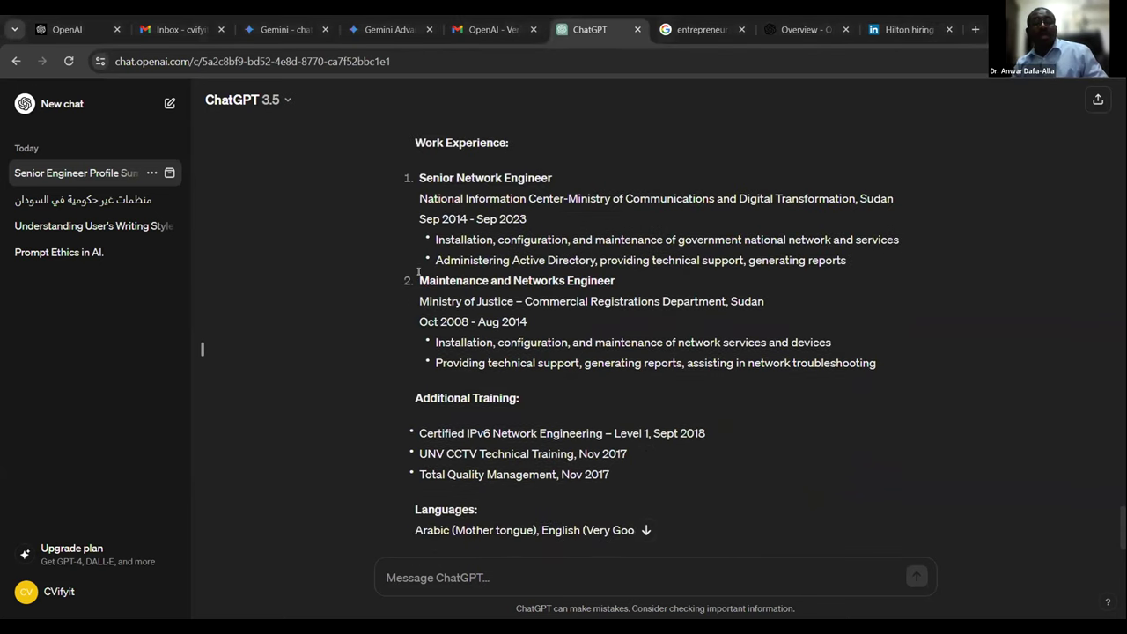
{"action": "left_click_drag", "start_coordinate": [418, 273], "coordinate": [633, 481]}
{"action": "scroll", "coordinate": [572, 364], "scroll_direction": "down", "scroll_amount": 1}
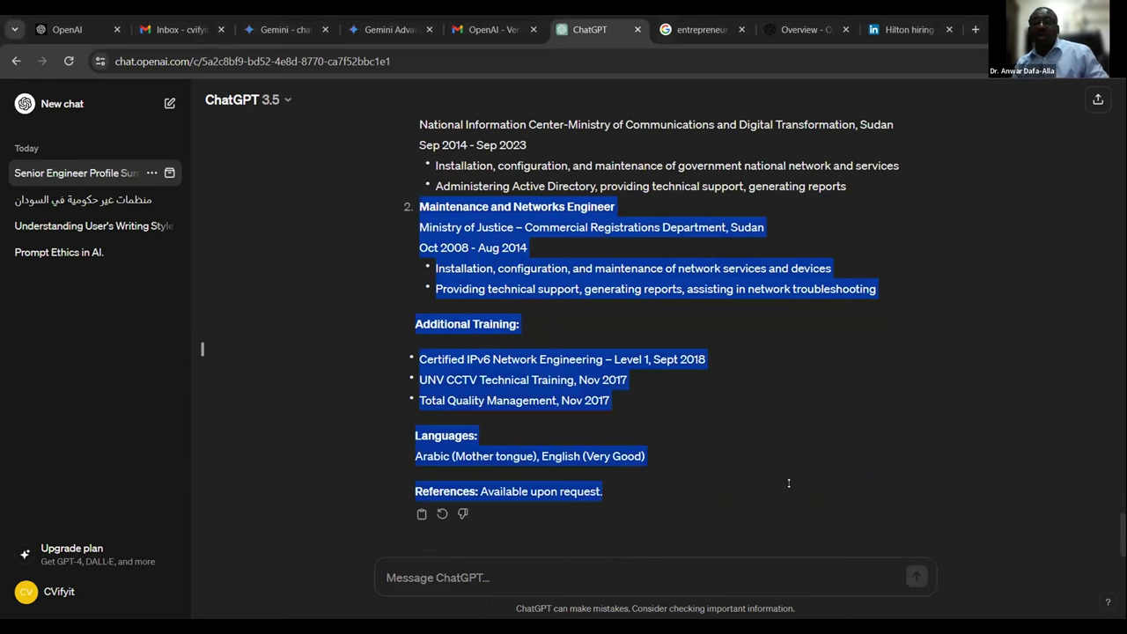
{"action": "key", "text": "alt+Tab"}
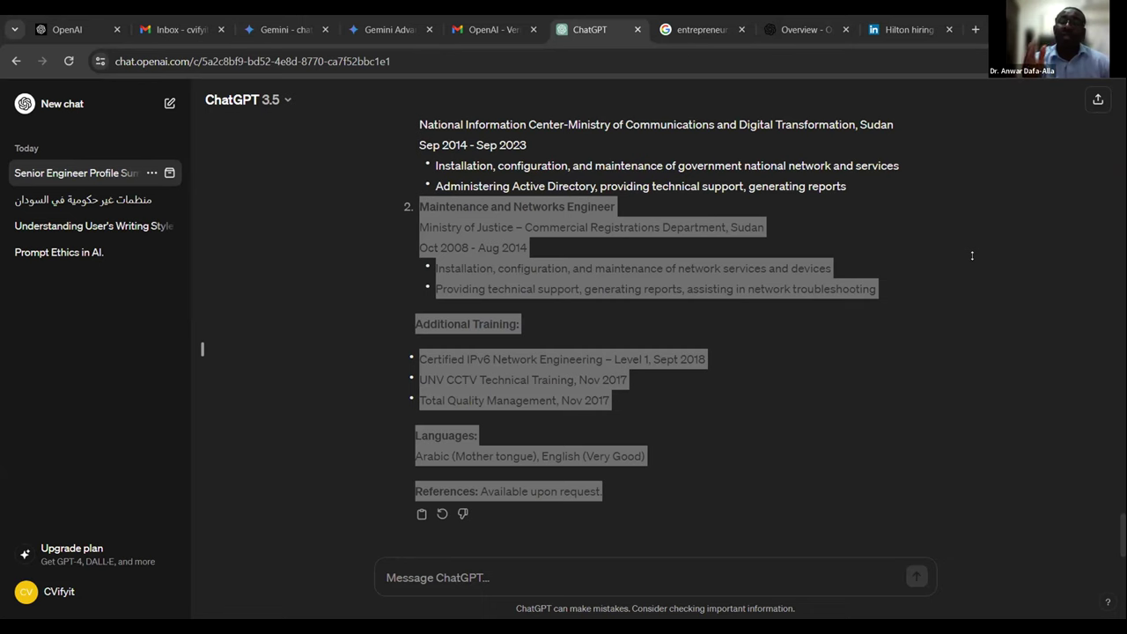
- Review the tailored resume against the job description and the original CV text in the prompt
{"action": "left_click", "coordinate": [416, 411]}
{"action": "scroll", "coordinate": [417, 411], "scroll_direction": "up", "scroll_amount": 15}
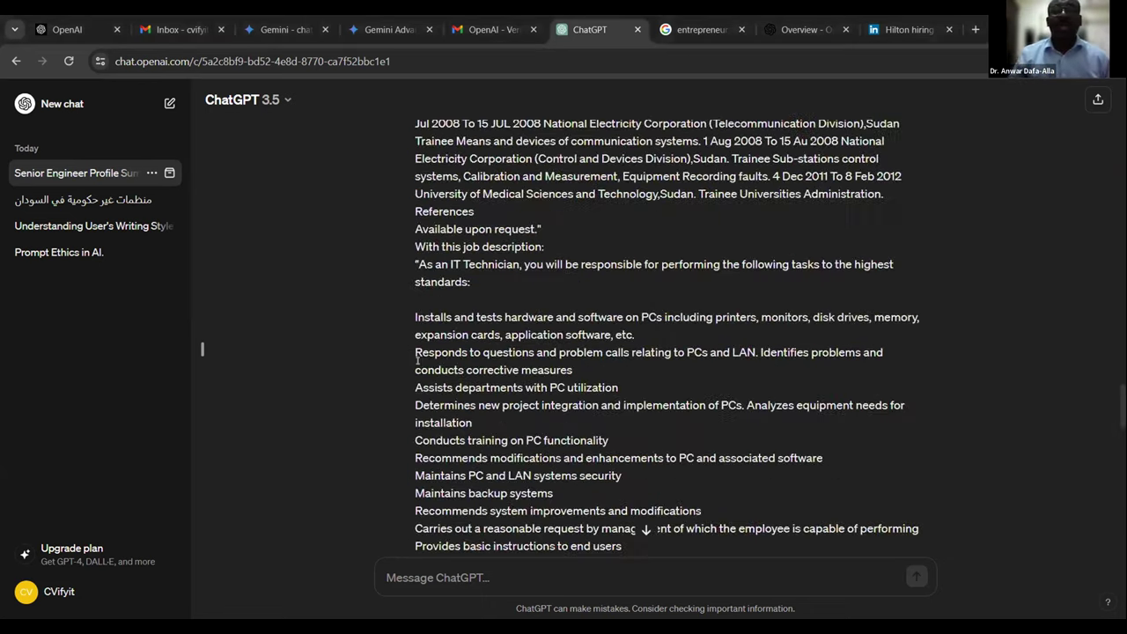
{"action": "scroll", "coordinate": [510, 389], "scroll_direction": "down", "scroll_amount": 15}
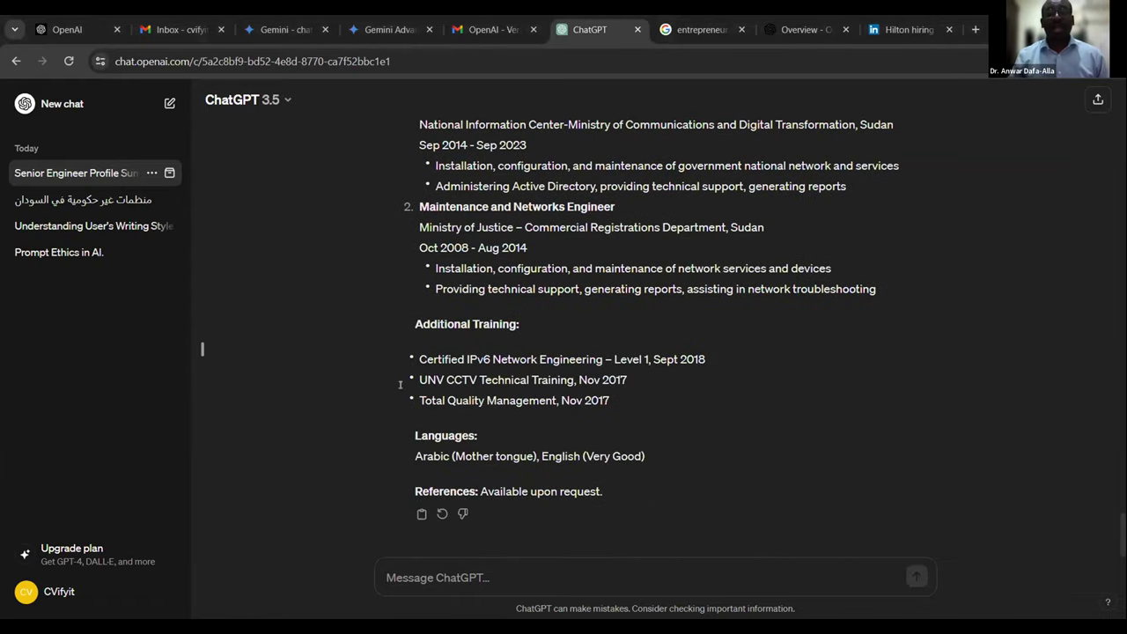
{"action": "scroll", "coordinate": [511, 385], "scroll_direction": "up", "scroll_amount": 8}
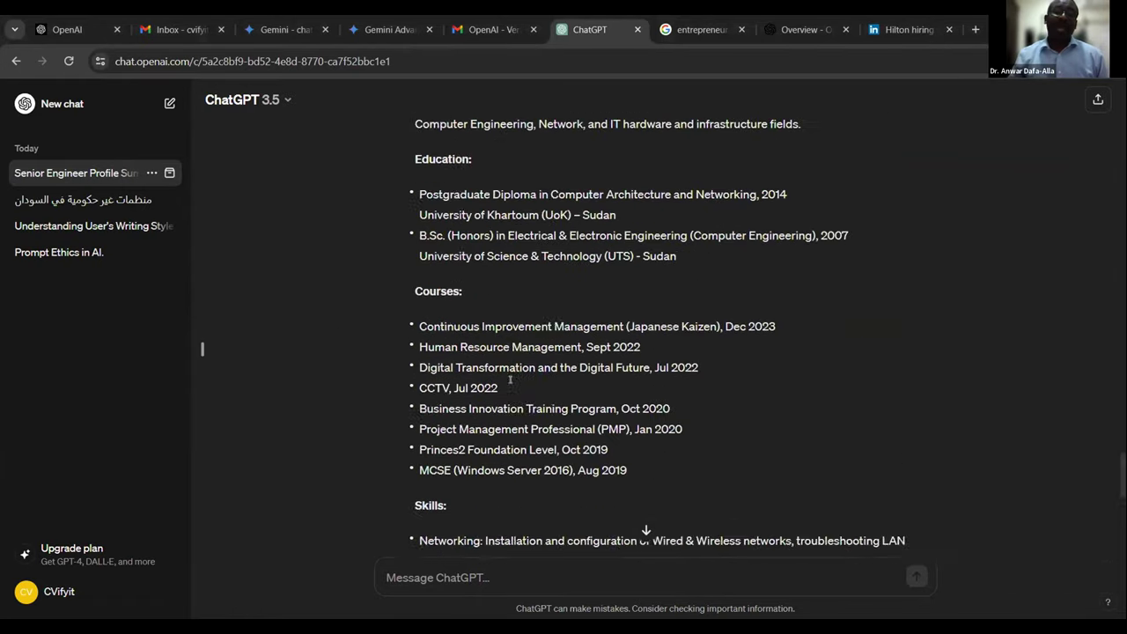
{"action": "scroll", "coordinate": [512, 377], "scroll_direction": "up", "scroll_amount": 10}
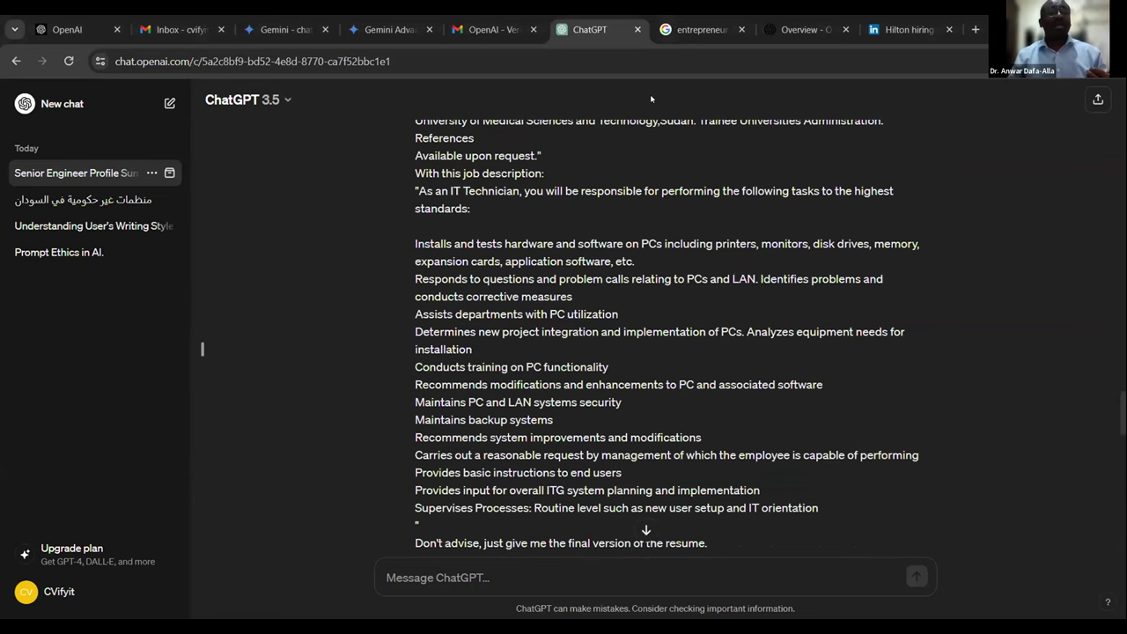
{"action": "scroll", "coordinate": [510, 248], "scroll_direction": "up", "scroll_amount": 5}
{"action": "scroll", "coordinate": [509, 247], "scroll_direction": "up", "scroll_amount": 8}
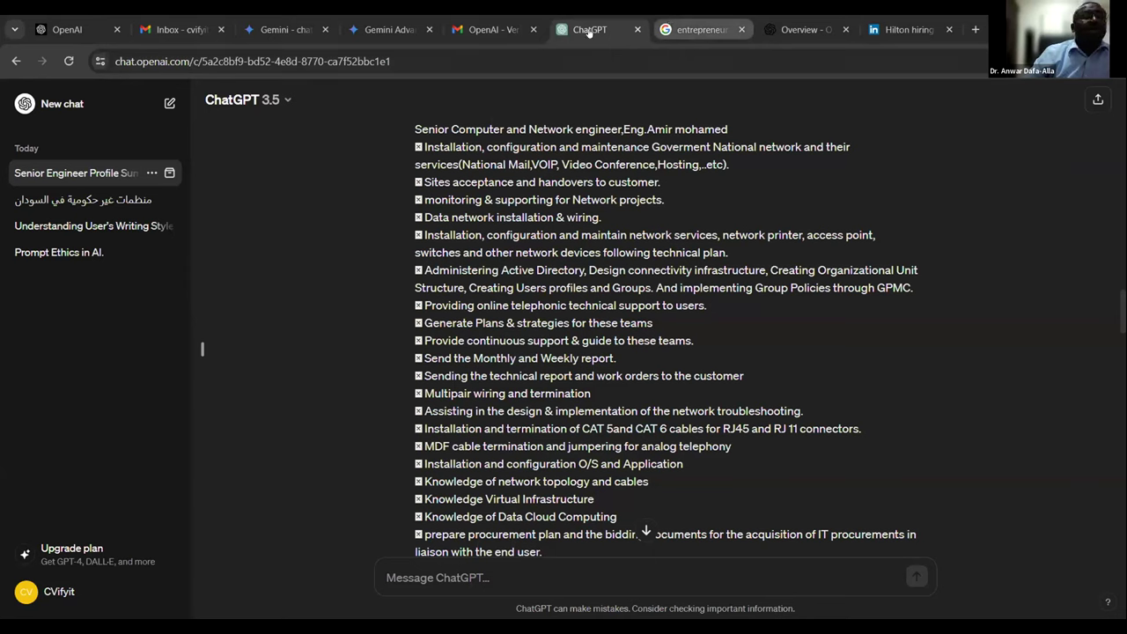
- Open the earlier chat containing the Arabic article about NGOs in Sudan and look through the article
{"action": "left_click", "coordinate": [88, 200]}
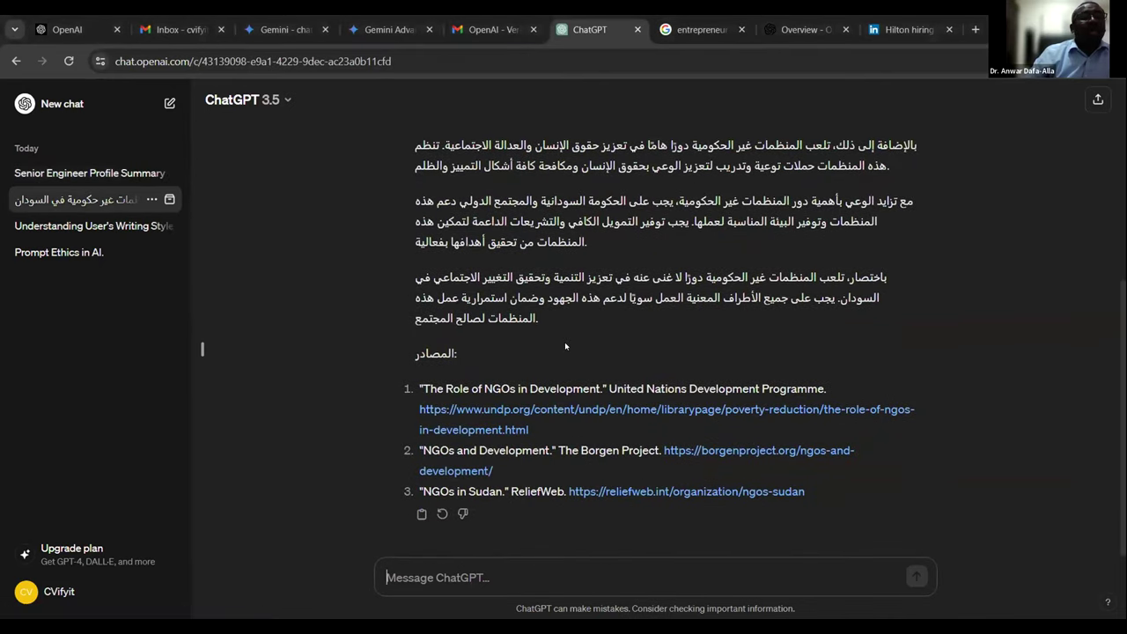
{"action": "scroll", "coordinate": [540, 416], "scroll_direction": "up", "scroll_amount": 2}
{"action": "scroll", "coordinate": [541, 416], "scroll_direction": "up", "scroll_amount": 3}
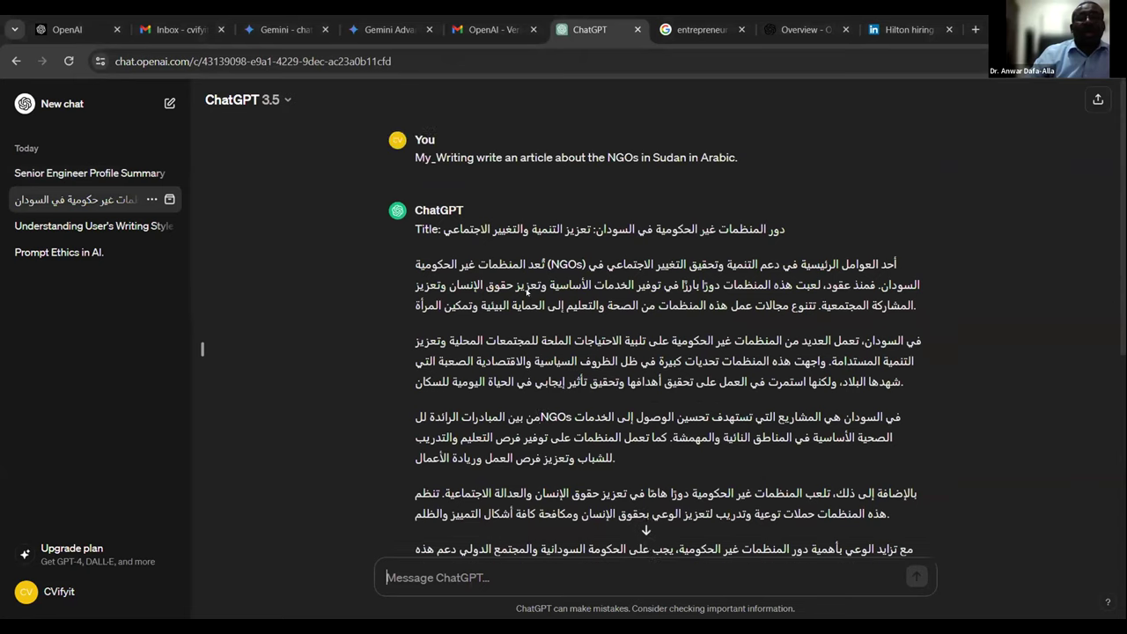
{"action": "scroll", "coordinate": [538, 401], "scroll_direction": "down", "scroll_amount": 5}
- Start a follow-up prompt reading "Act as a professional creative writer, and criticize above article. Then", correcting the spelling of "criticize"
{"action": "left_click", "coordinate": [483, 578]}
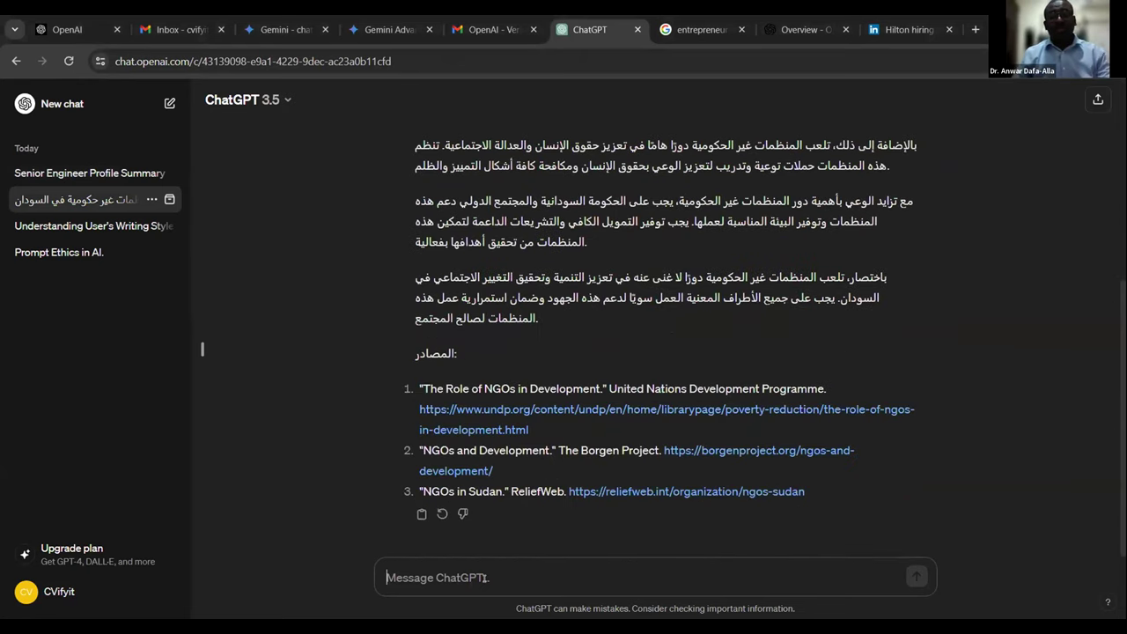
{"action": "type", "text": "Act as a creativ"}
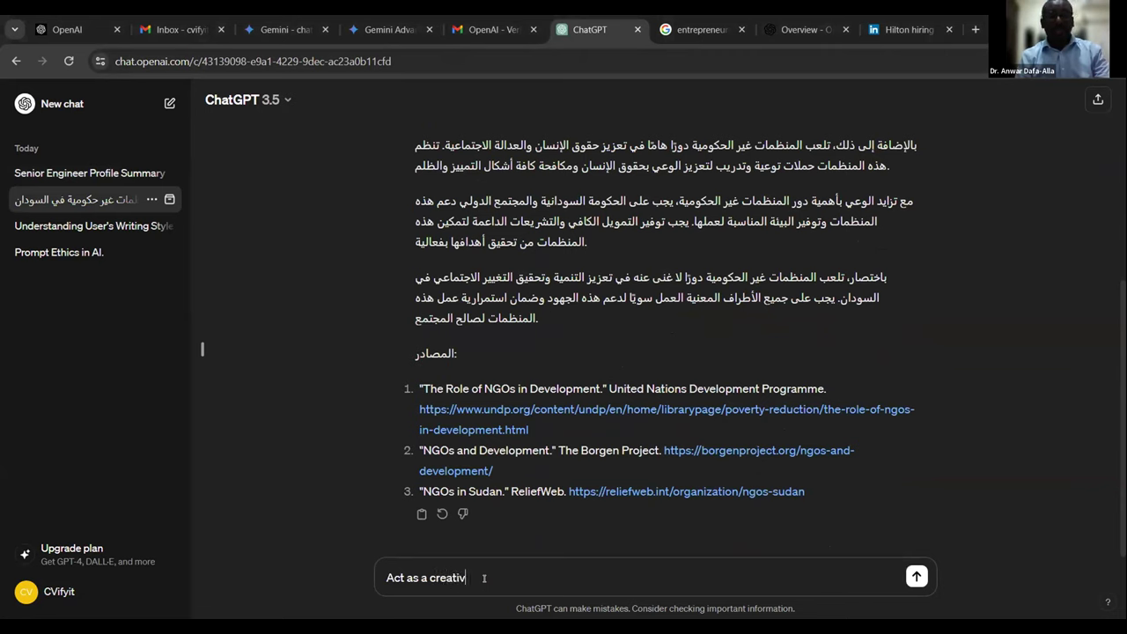
{"action": "type", "text": "e writer"}
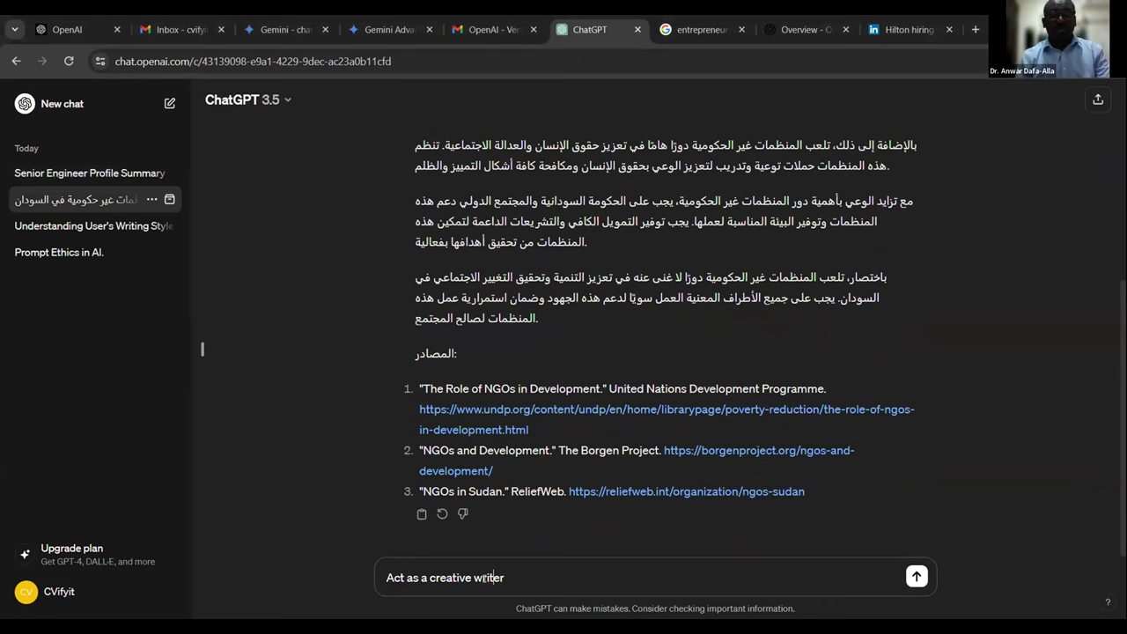
{"action": "type", "text": "professional "}
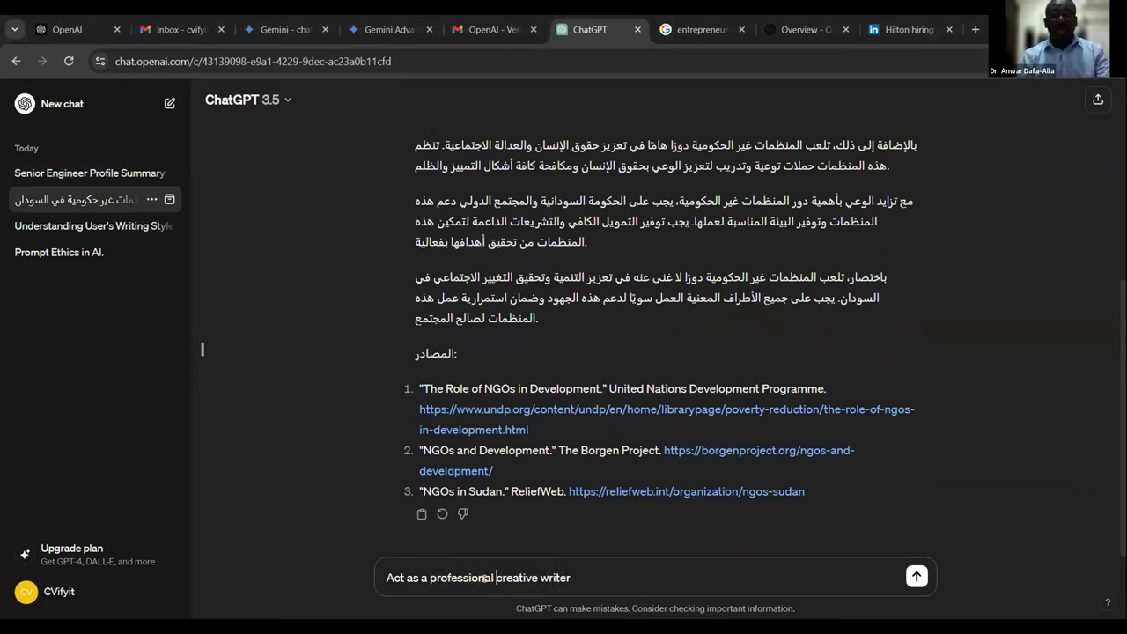
{"action": "type", "text": ", and critisize"}
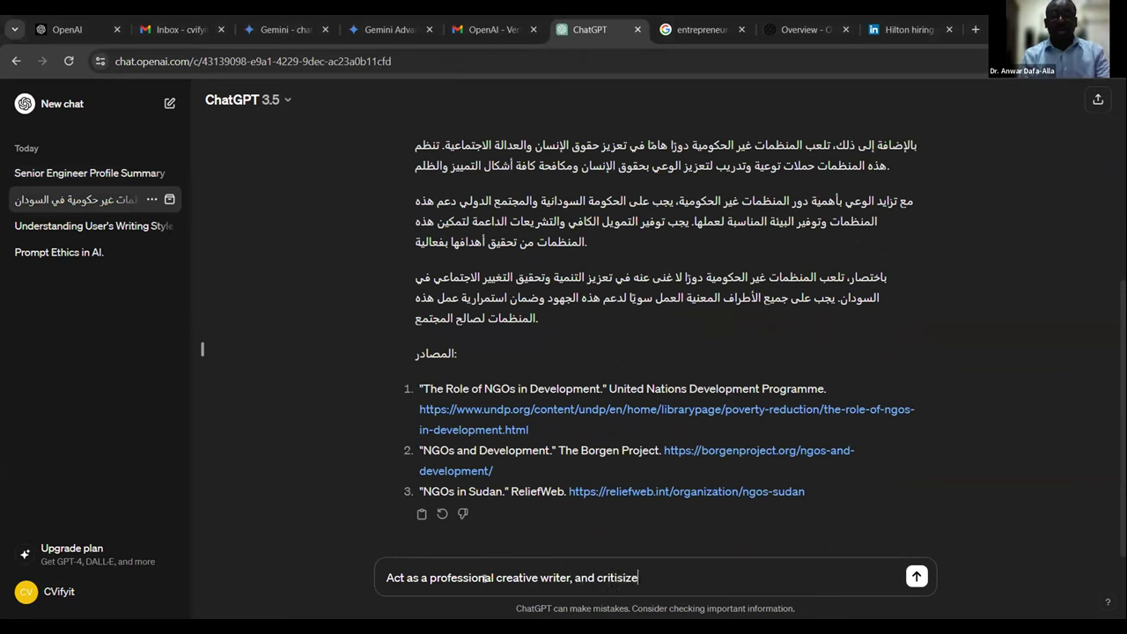
{"action": "right_click", "coordinate": [613, 578]}
{"action": "left_click", "coordinate": [649, 329]}
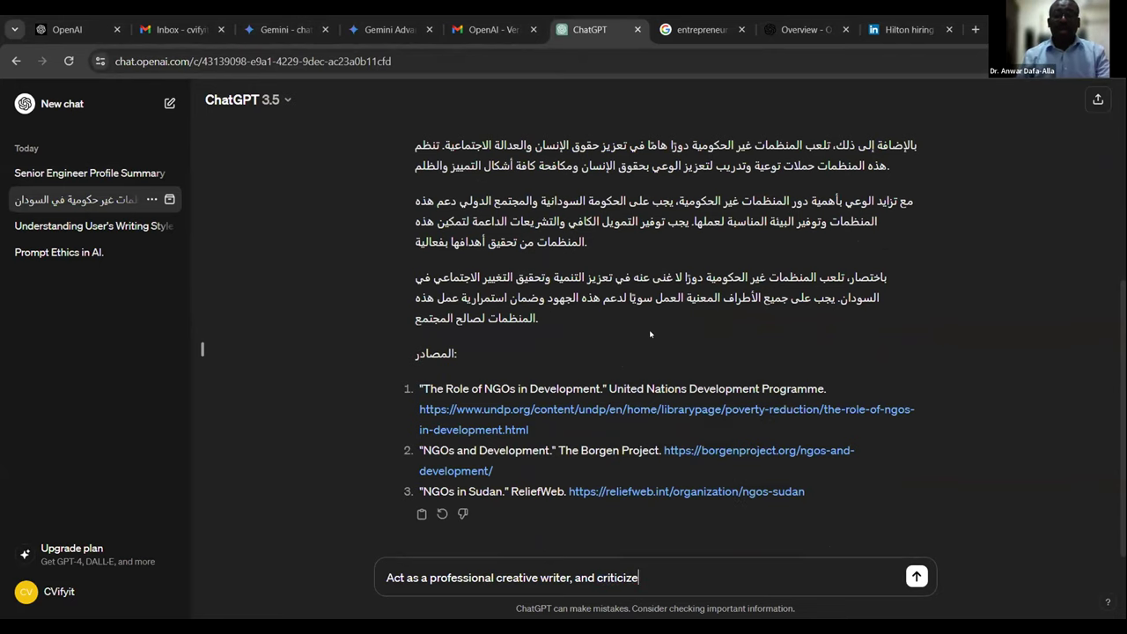
{"action": "type", "text": "abov"}
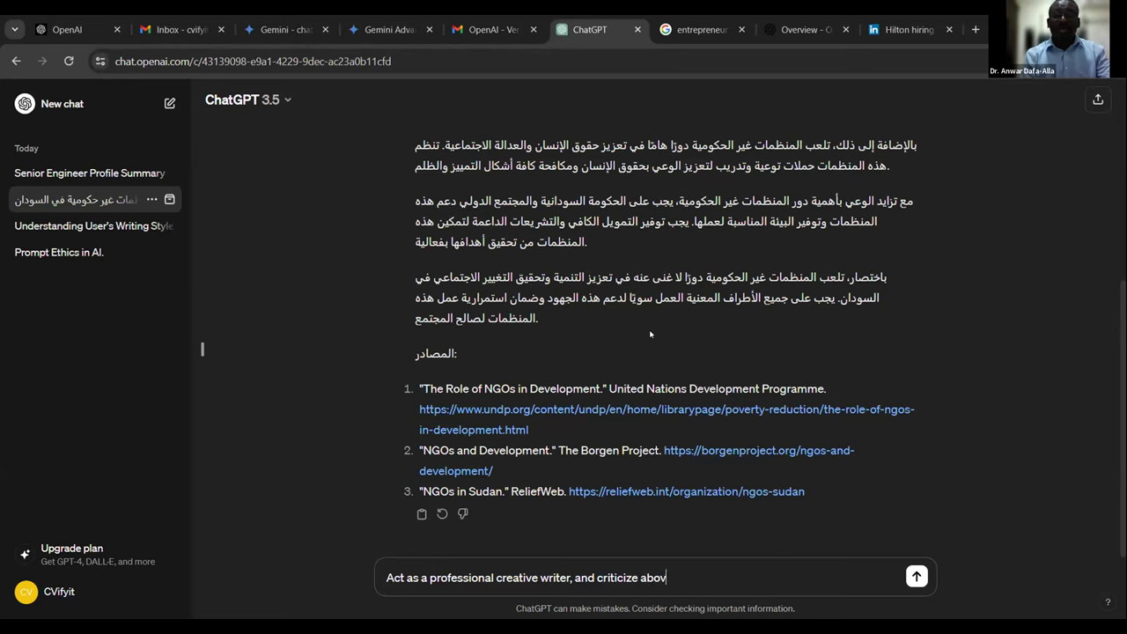
{"action": "type", "text": "e article. Then"}
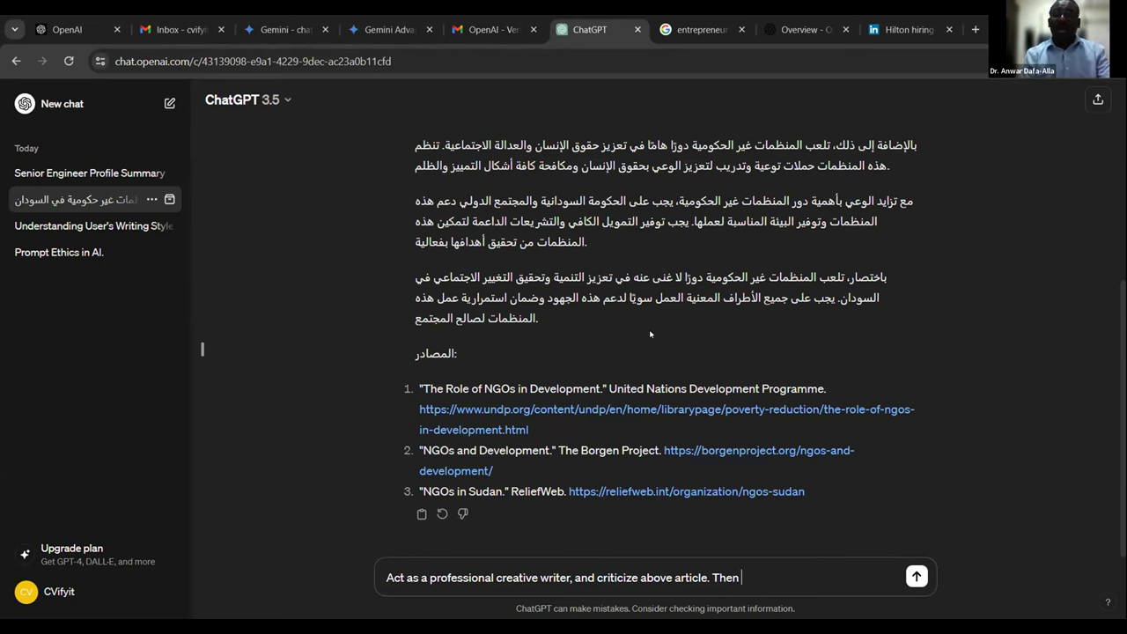
- Continue the prompt with "give me another version that may make my 10 years old daughter happy"
{"action": "type", "text": " give me another version that"}
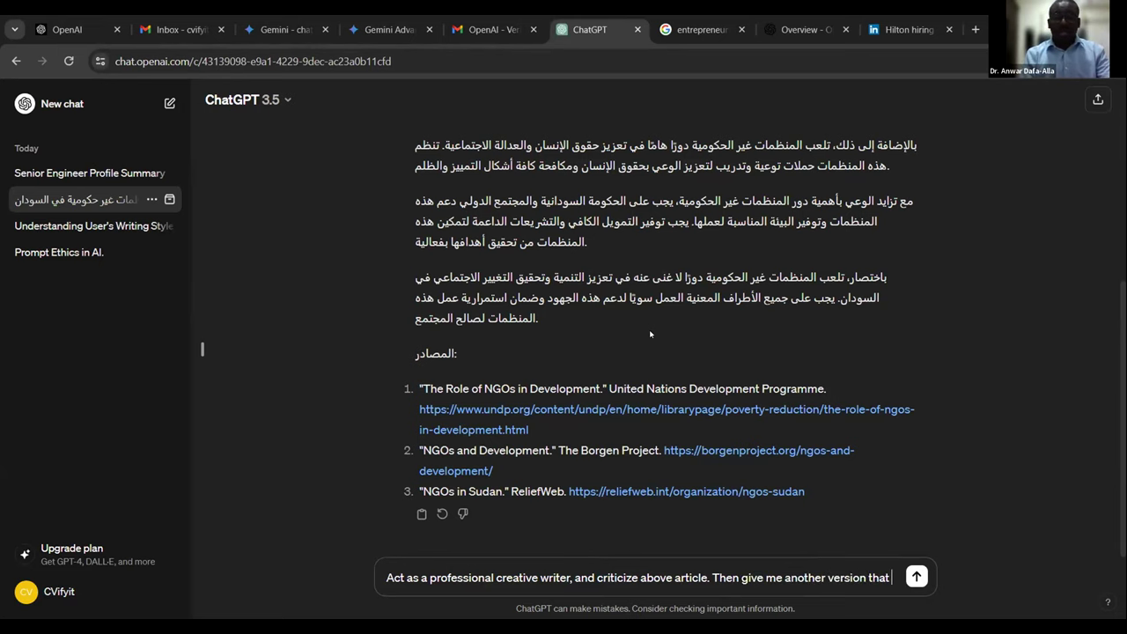
{"action": "type", "text": " may "}
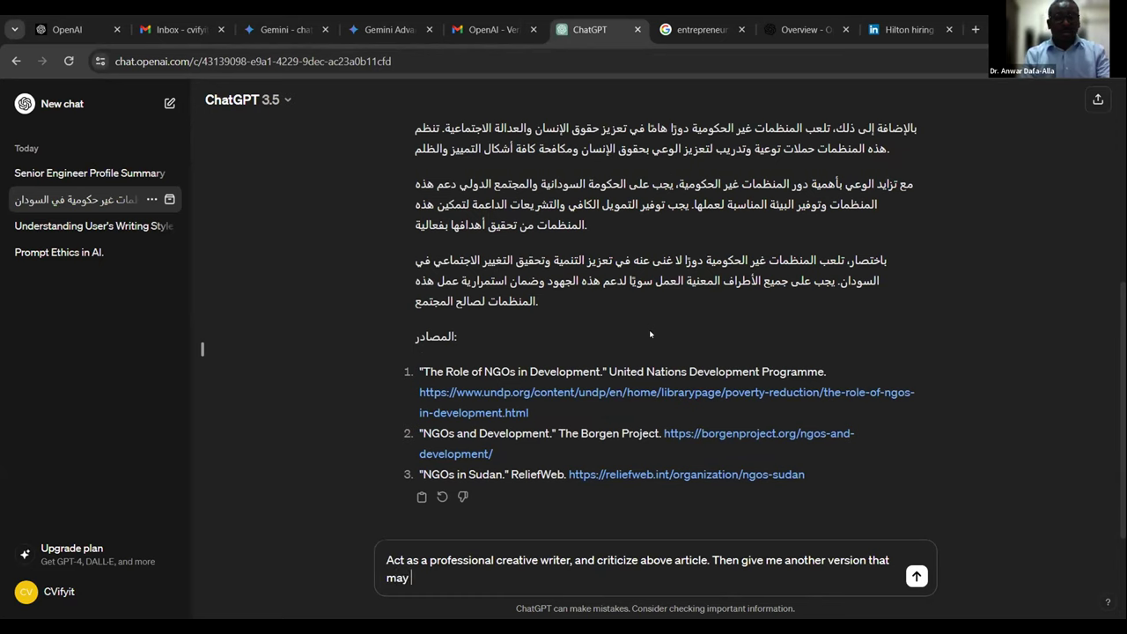
{"action": "type", "text": "samake my "}
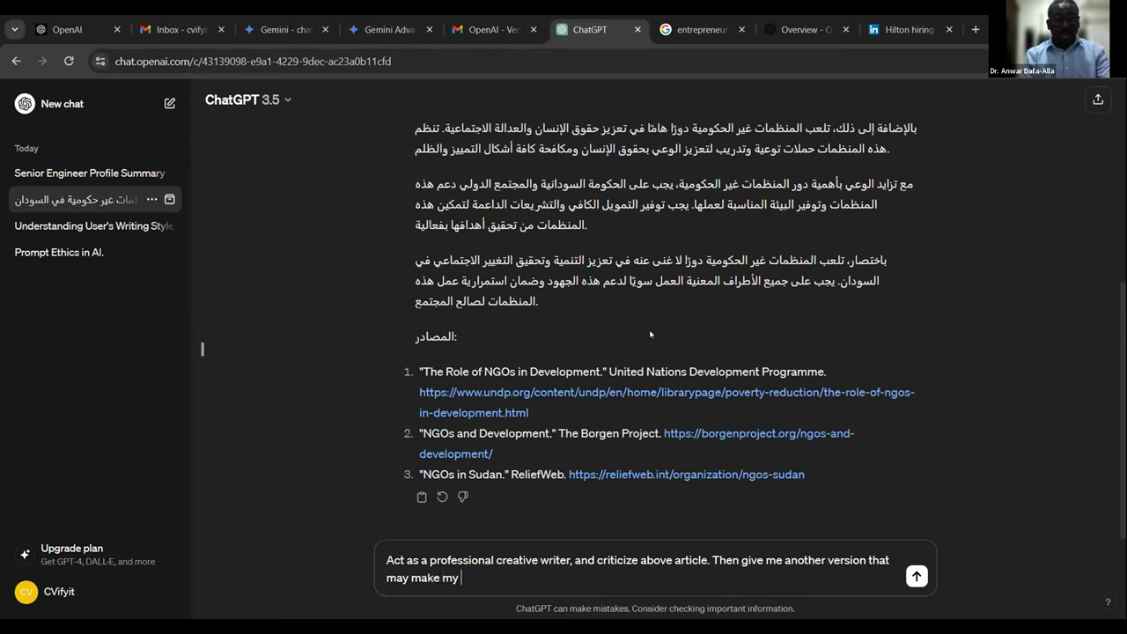
{"action": "type", "text": "10 years ol"}
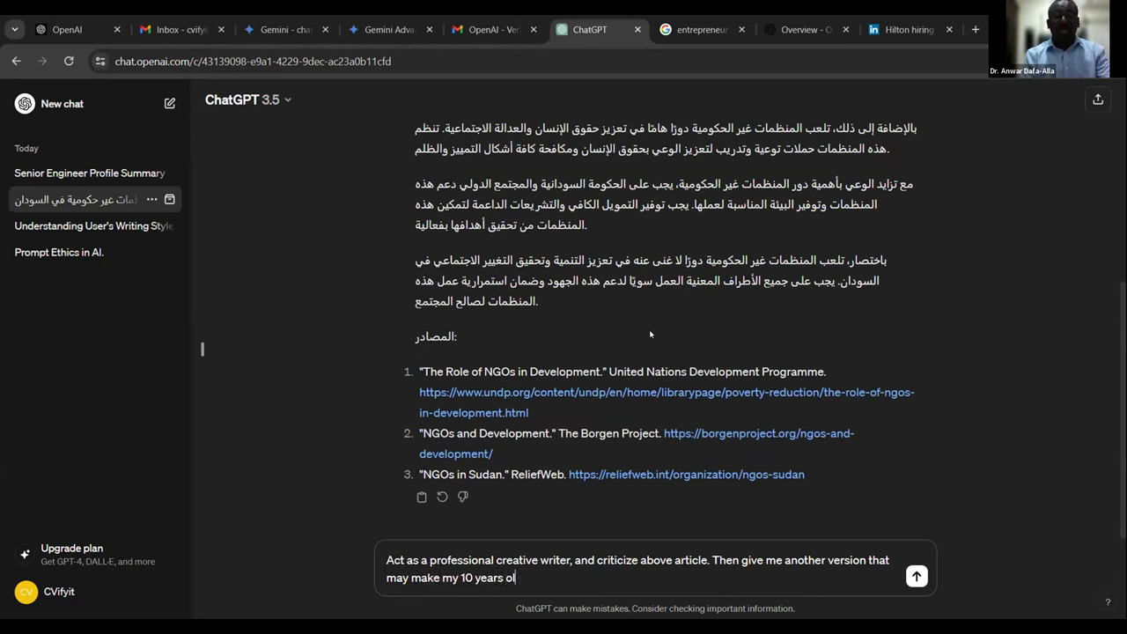
{"action": "type", "text": "s daught"}
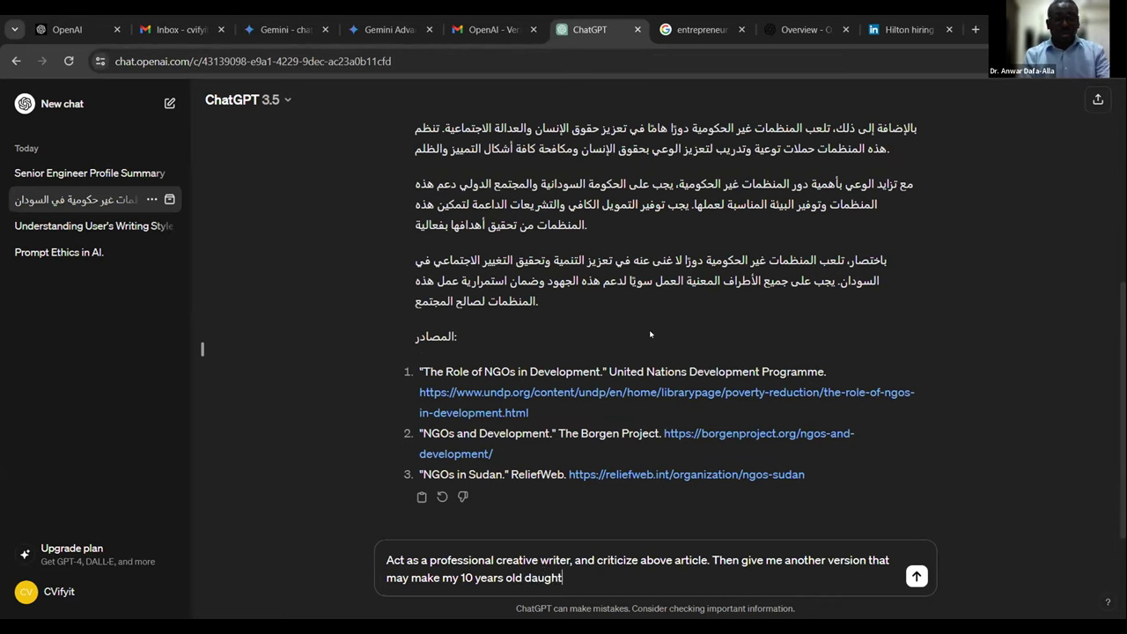
{"action": "type", "text": "er happy"}
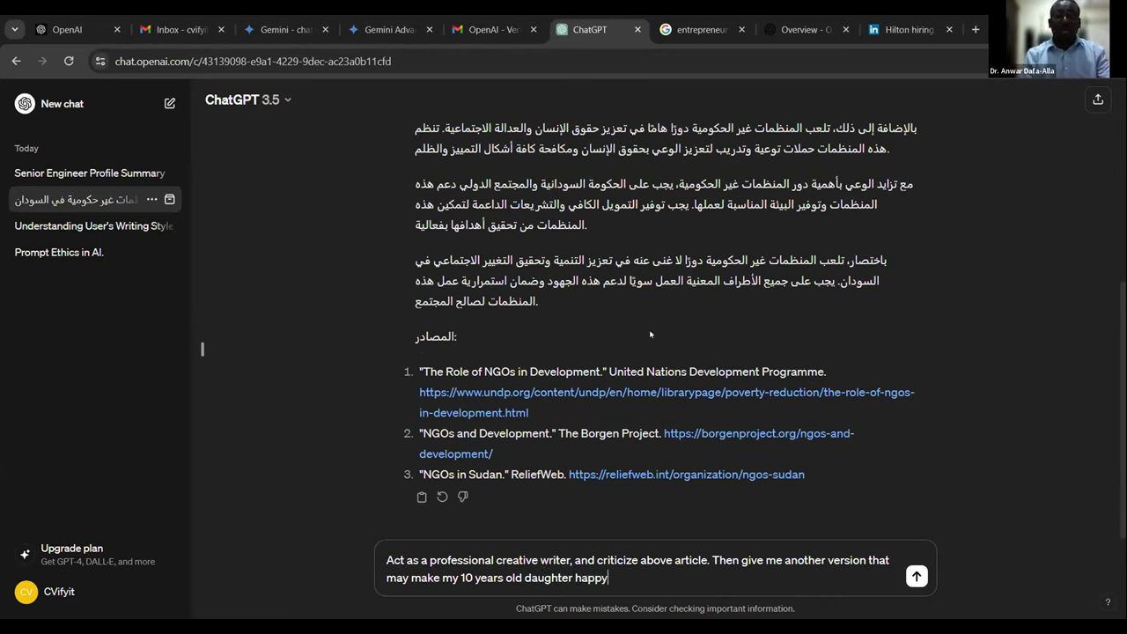
- Add "Also create a poem from the article. In Arabic." to the prompt, correct the spelling of "poem", and send it
{"action": "type", "text": ". Also "}
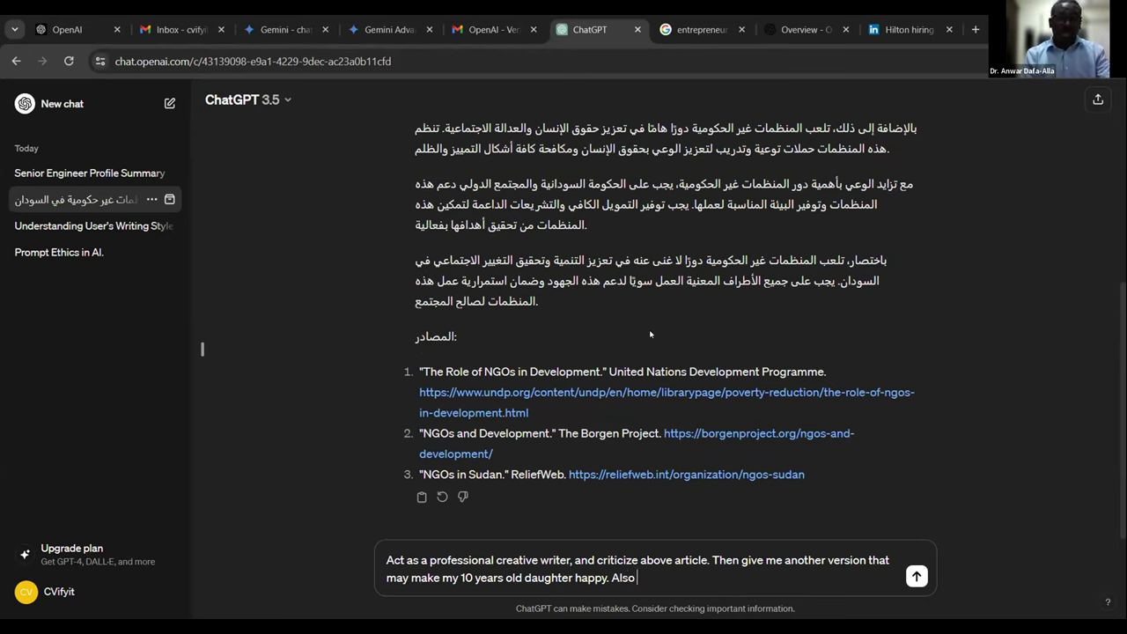
{"action": "type", "text": "create"}
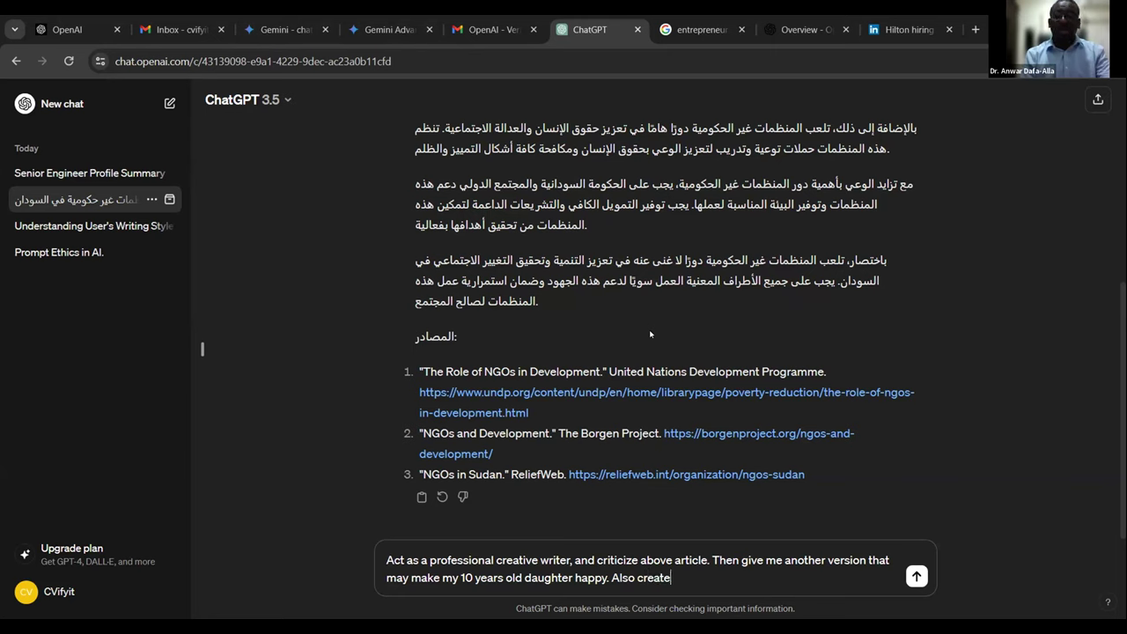
{"action": "type", "text": " a peom of o"}
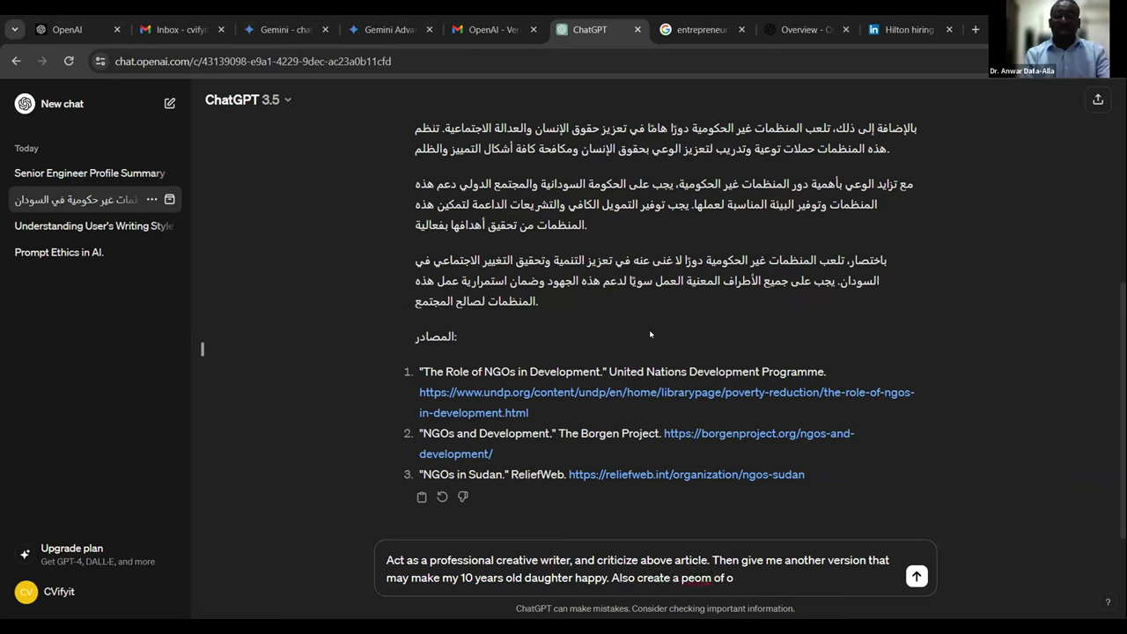
{"action": "type", "text": "f"}
{"action": "key", "text": "BackSpace"}
{"action": "key", "text": "BackSpace"}
{"action": "type", "text": "from the ar"}
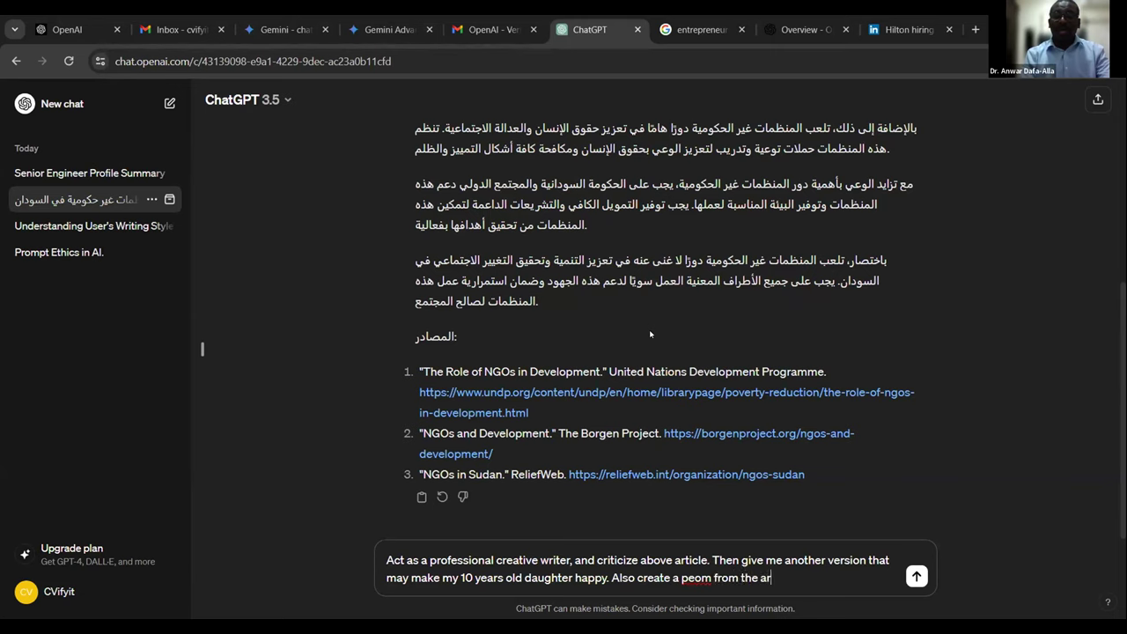
{"action": "type", "text": "ticle."}
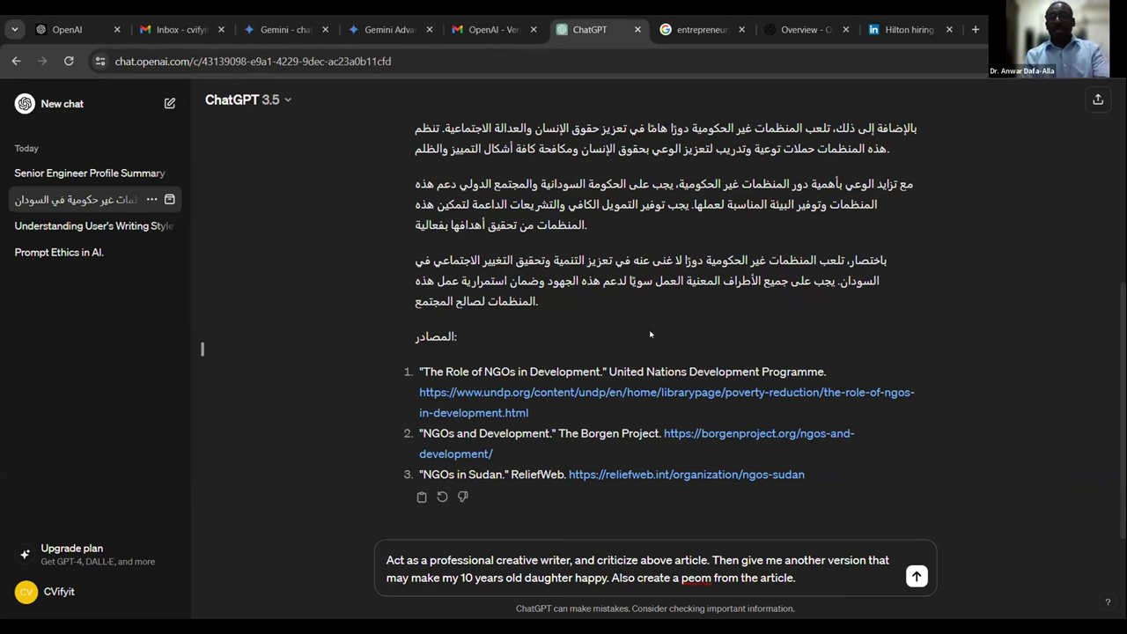
{"action": "right_click", "coordinate": [683, 577]}
{"action": "left_click", "coordinate": [736, 328]}
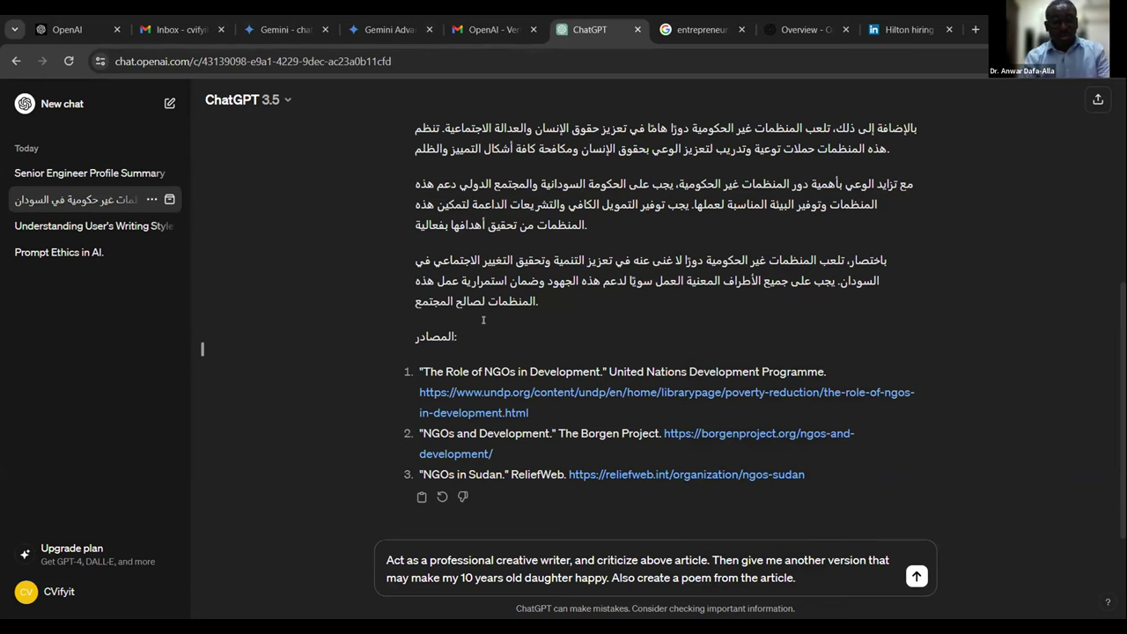
{"action": "type", "text": "In Arabic."}
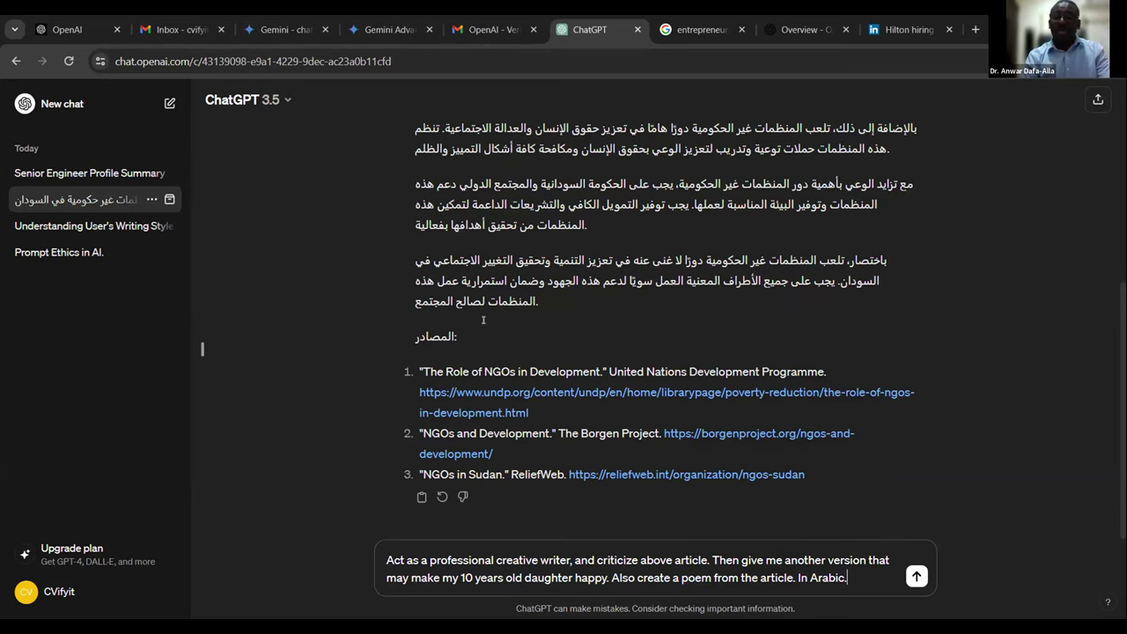
{"action": "key", "text": "Return"}
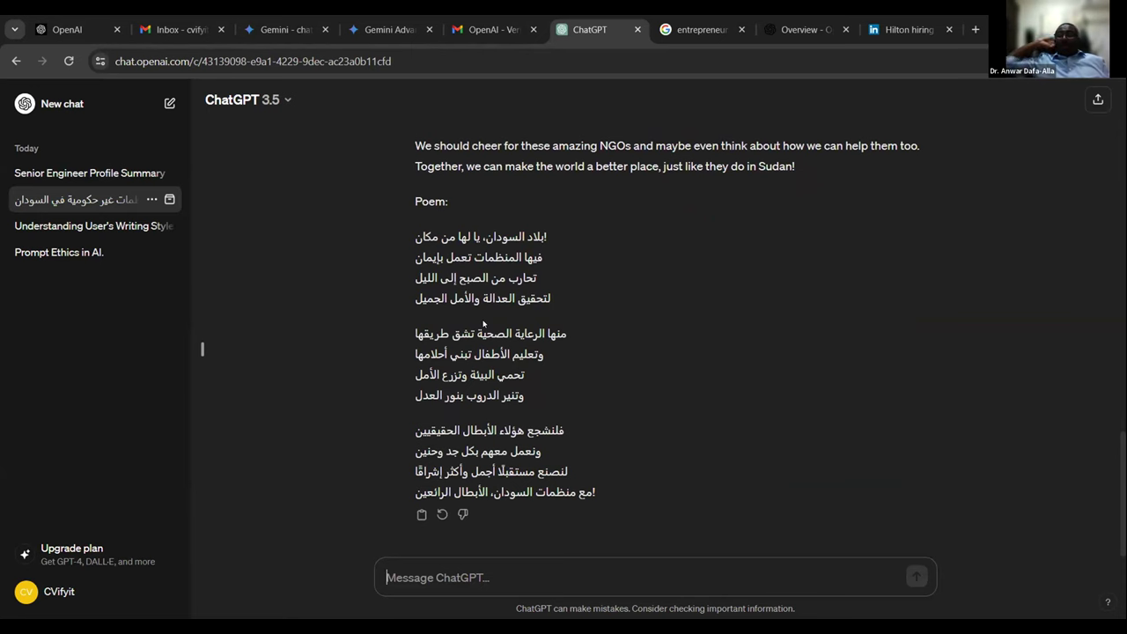
- Look over the rewritten article and poem, and send the follow-up prompt "write the new article also."
{"action": "scroll", "coordinate": [532, 423], "scroll_direction": "up", "scroll_amount": 1}
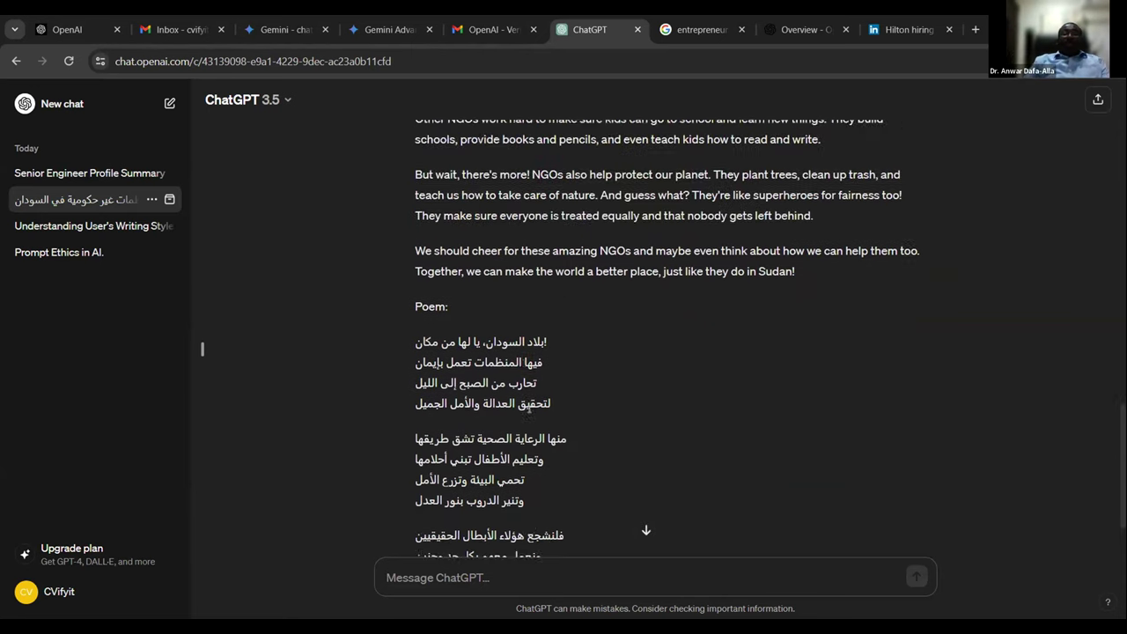
{"action": "scroll", "coordinate": [532, 422], "scroll_direction": "up", "scroll_amount": 3}
{"action": "scroll", "coordinate": [524, 404], "scroll_direction": "down", "scroll_amount": 4}
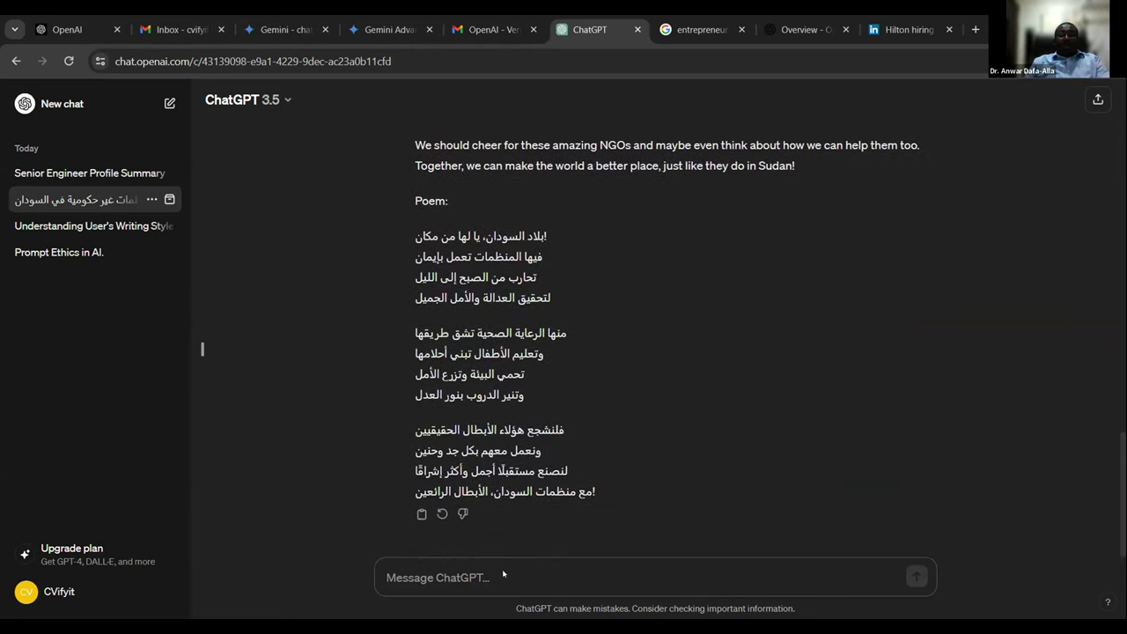
{"action": "type", "text": "write the n"}
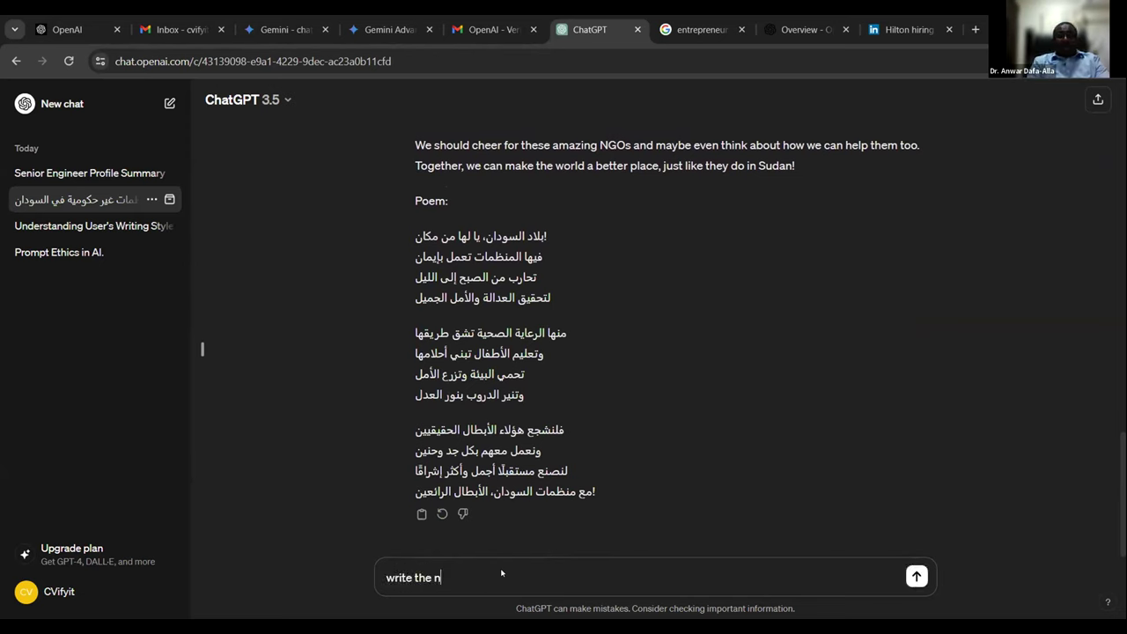
{"action": "type", "text": "ew article also."}
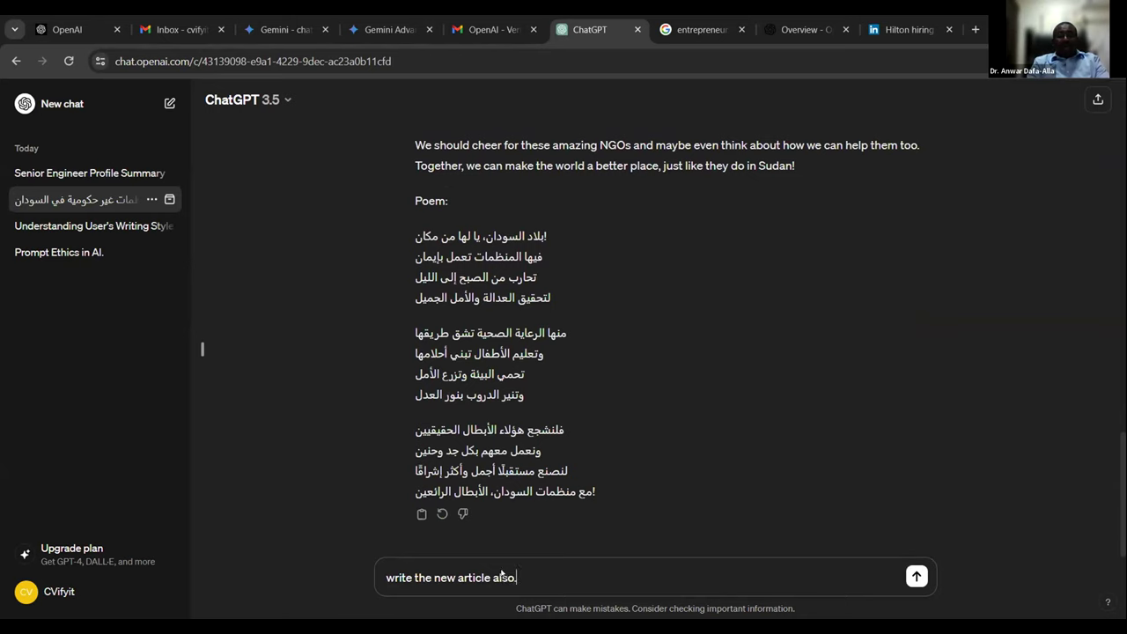
{"action": "key", "text": "Return"}
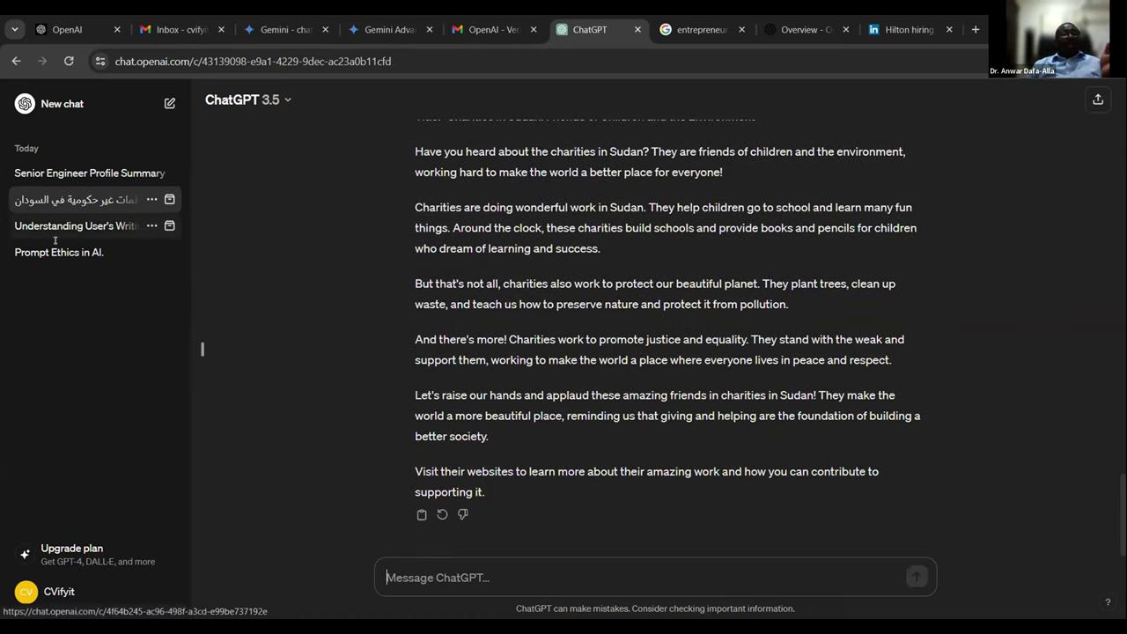
- Open the "Senior Engineer Profile Summary" chat and review the original CV text and the contact header of the tailored resume
{"action": "left_click", "coordinate": [53, 172]}
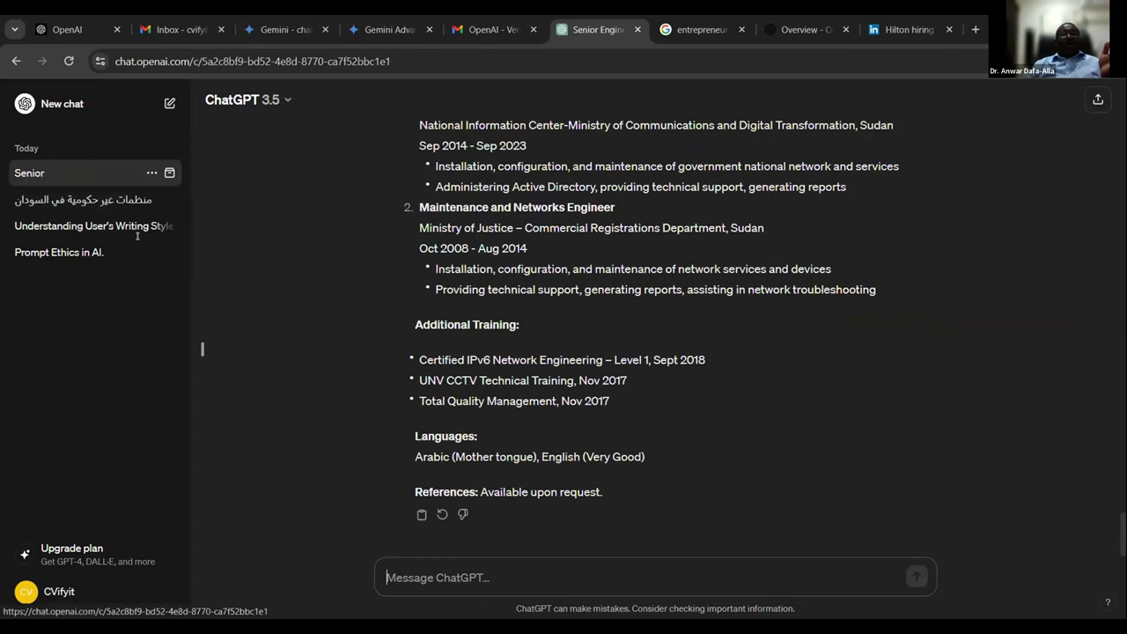
{"action": "scroll", "coordinate": [556, 342], "scroll_direction": "up", "scroll_amount": 15}
{"action": "scroll", "coordinate": [511, 277], "scroll_direction": "down", "scroll_amount": 8}
{"action": "scroll", "coordinate": [512, 276], "scroll_direction": "up", "scroll_amount": 15}
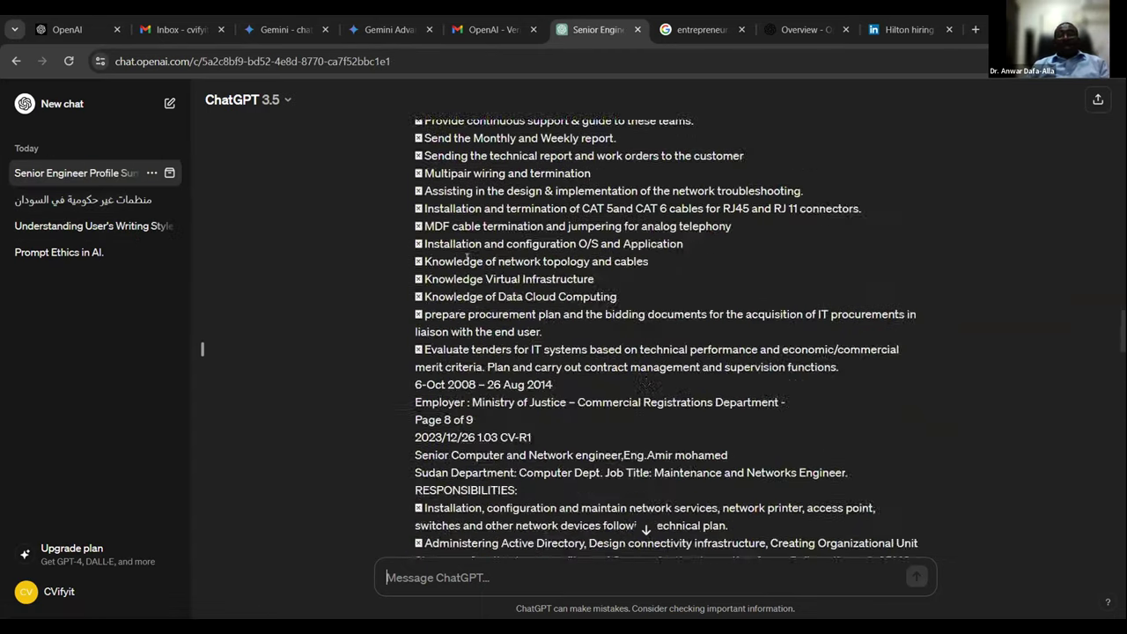
{"action": "scroll", "coordinate": [486, 303], "scroll_direction": "down", "scroll_amount": 10}
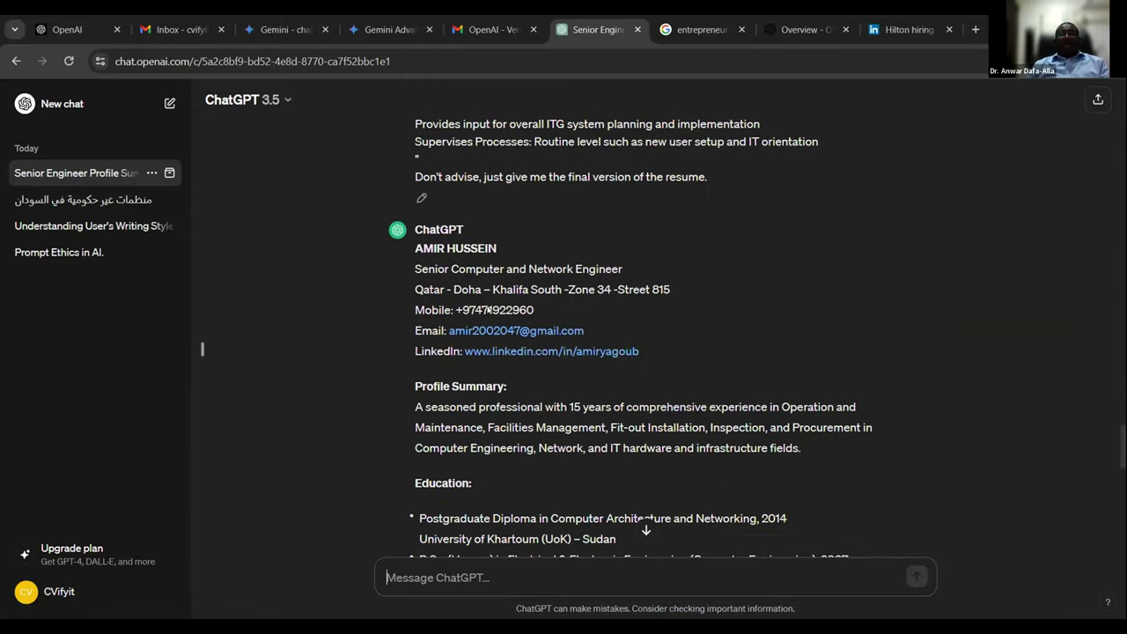
- Open the LinkedIn profile linked in the resume, dismiss the sign-in prompt, and examine the profile's headline below the name
{"action": "left_click", "coordinate": [538, 351]}
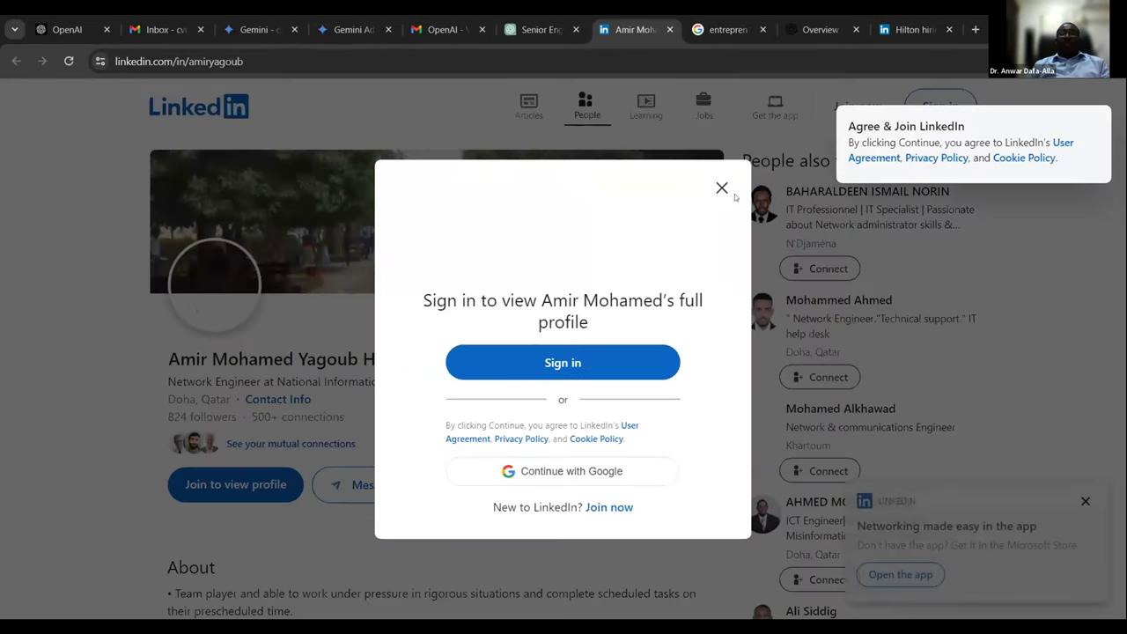
{"action": "left_click", "coordinate": [721, 175]}
{"action": "scroll", "coordinate": [398, 249], "scroll_direction": "down", "scroll_amount": 2}
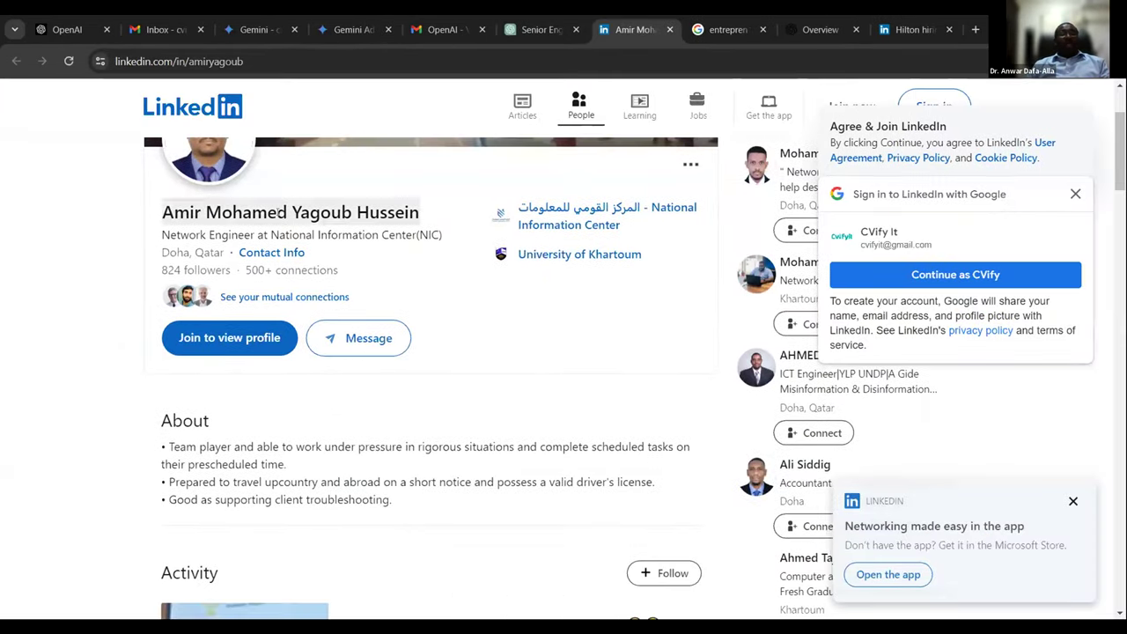
{"action": "double_click", "coordinate": [229, 234]}
{"action": "triple_click", "coordinate": [229, 235]}
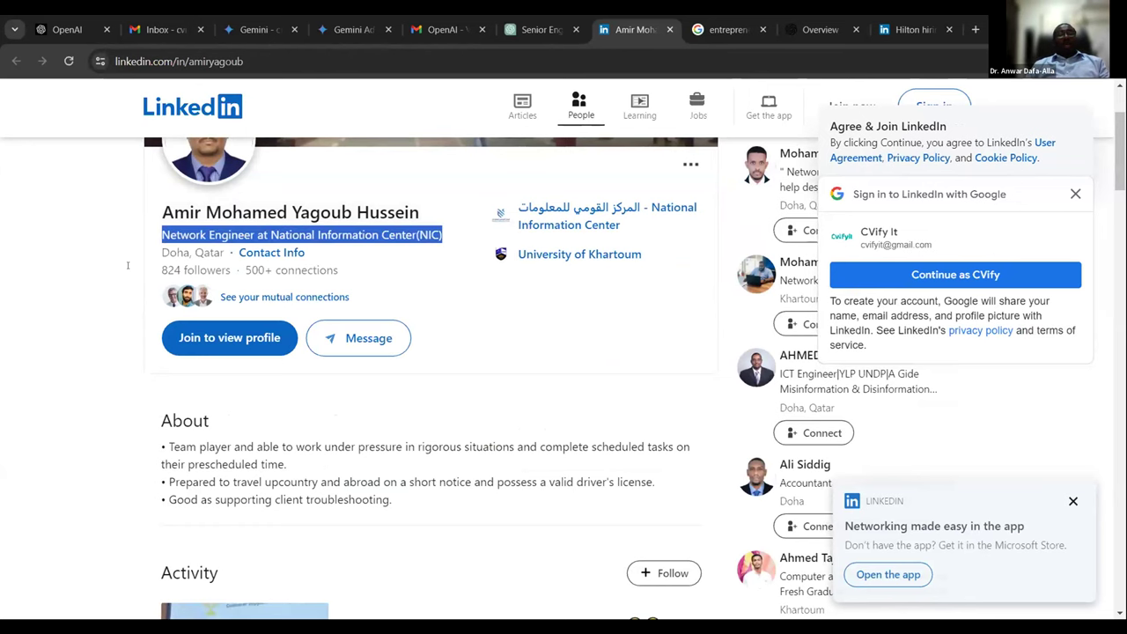
{"action": "scroll", "coordinate": [128, 265], "scroll_direction": "up", "scroll_amount": 2}
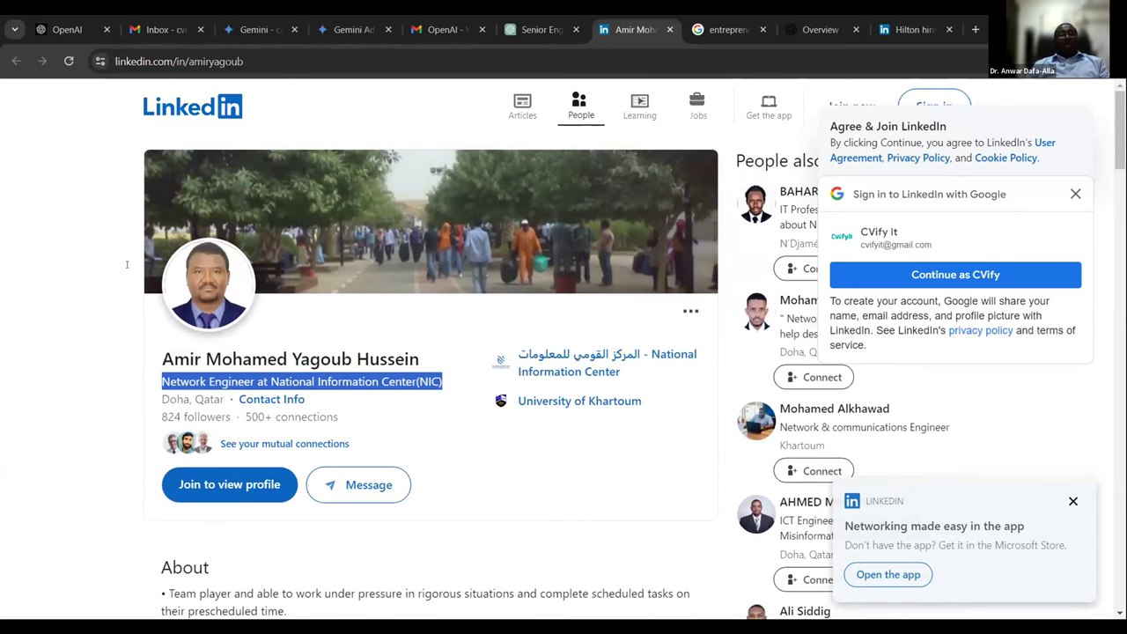